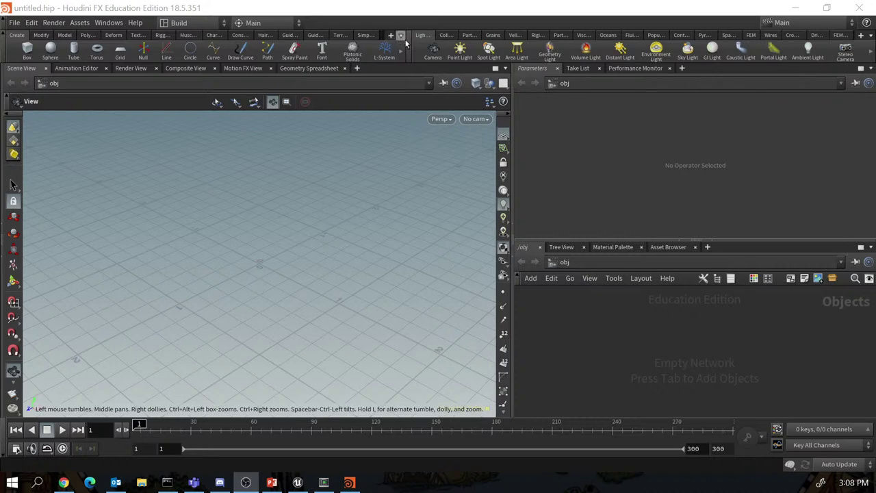
# Widen the left shelf set to show the SideFX Labs shelf, browsing the Shelves list without changes.
pyautogui.moveTo(406, 50); pyautogui.dragTo(490, 49)
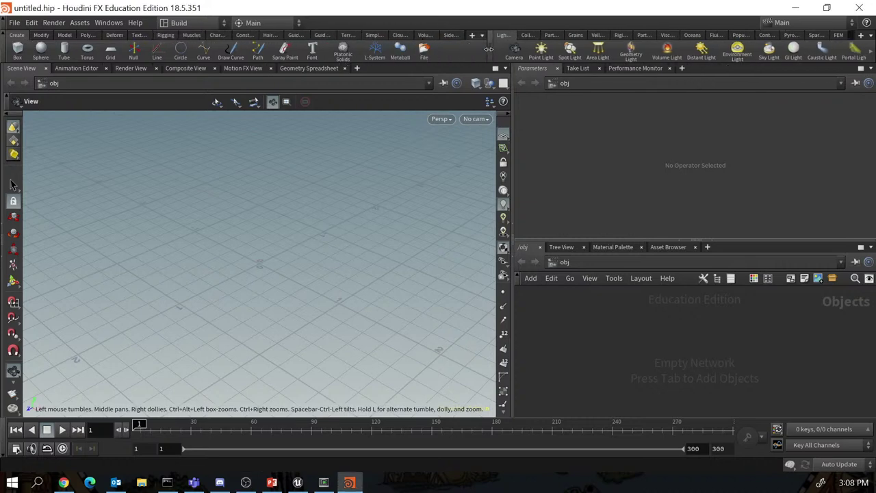
pyautogui.click(449, 35)
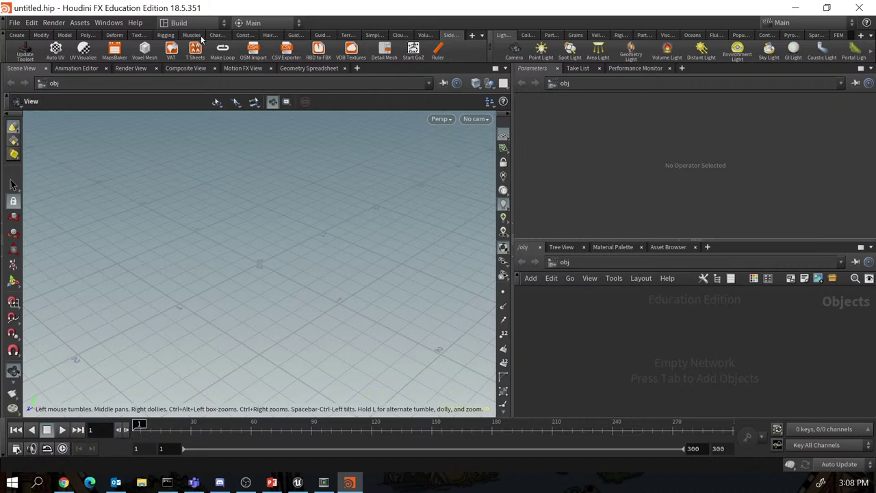
pyautogui.click(472, 35)
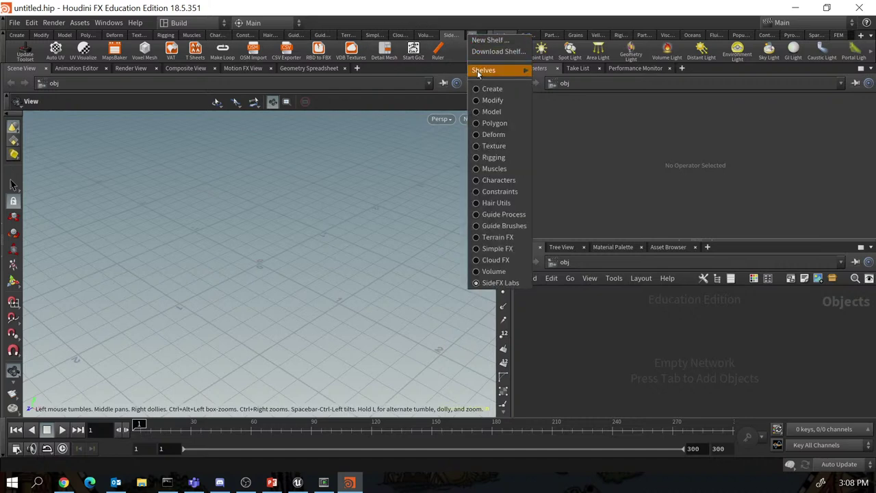
pyautogui.moveTo(482, 71)
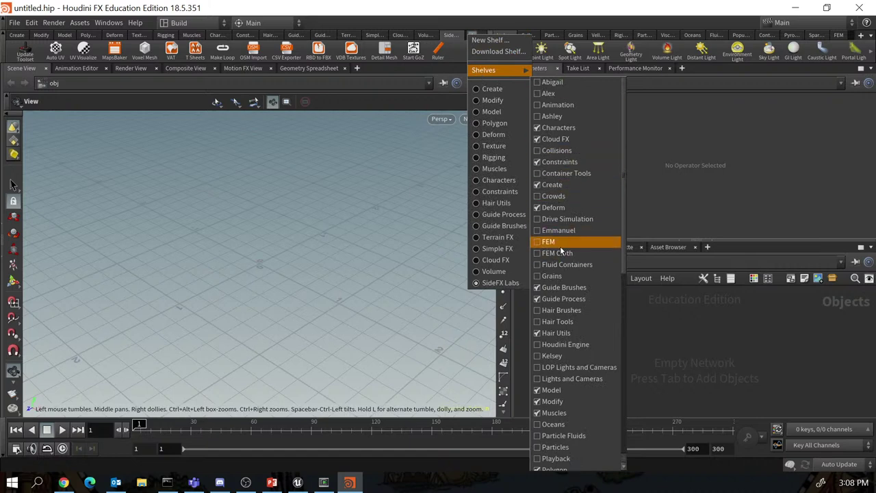
pyautogui.moveTo(622, 251); pyautogui.dragTo(626, 378)
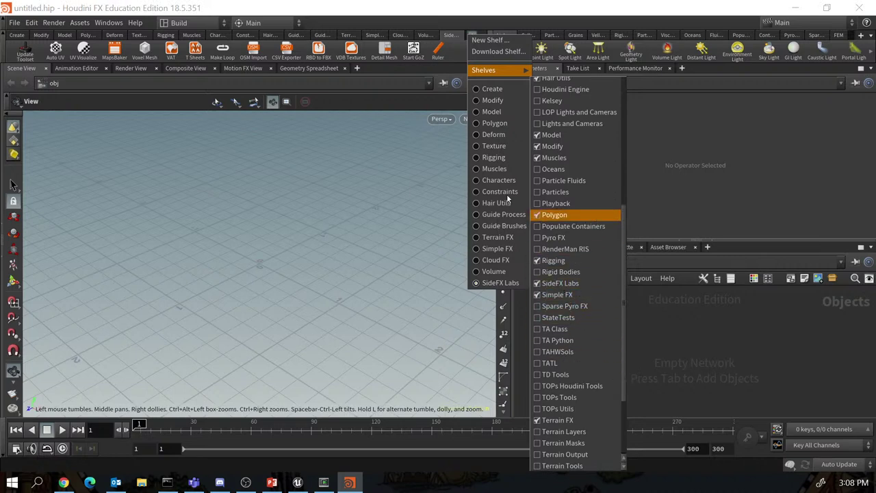
pyautogui.click(439, 59)
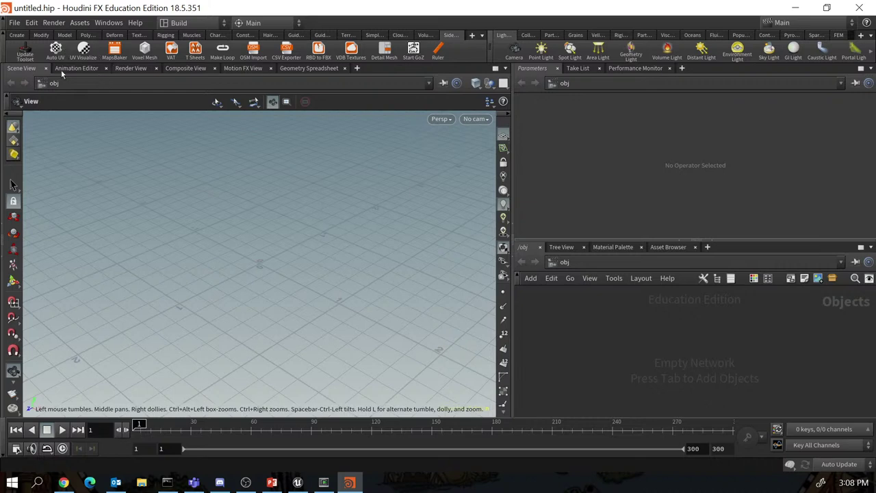
# Run Update Toolset, install SideFX Labs release 18.5.462, and acknowledge the Success message.
pyautogui.click(25, 53)
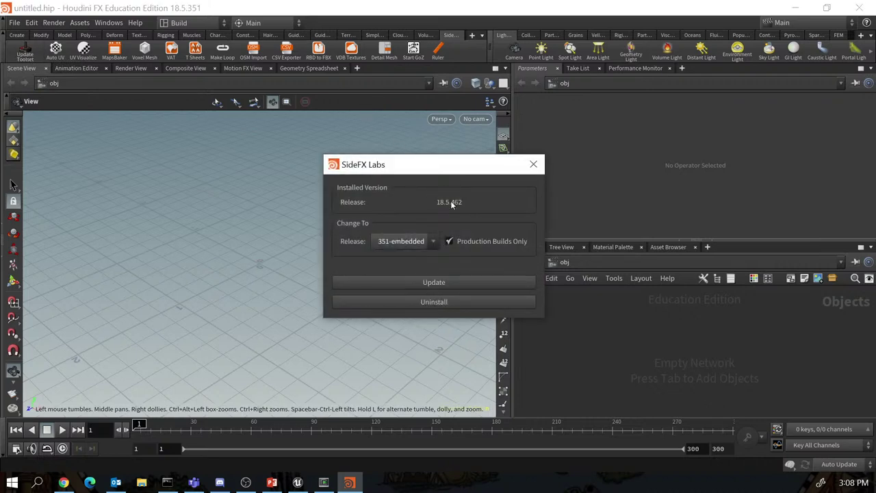
pyautogui.click(432, 242)
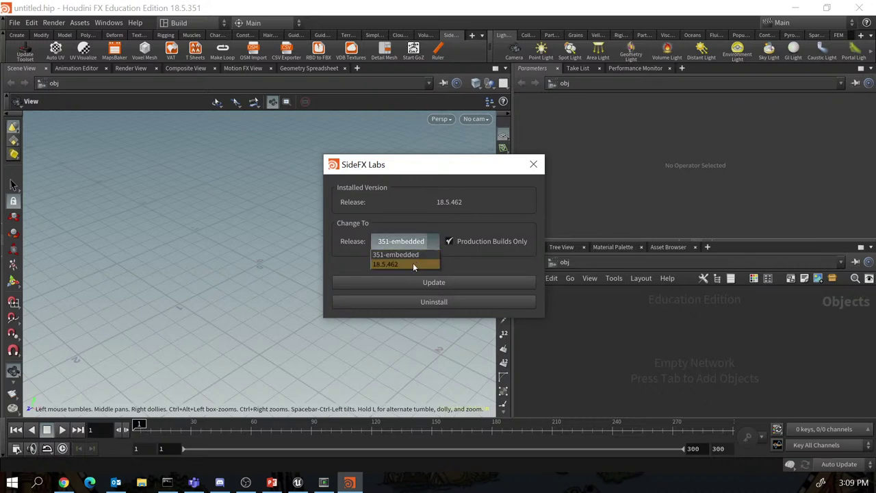
pyautogui.click(414, 256)
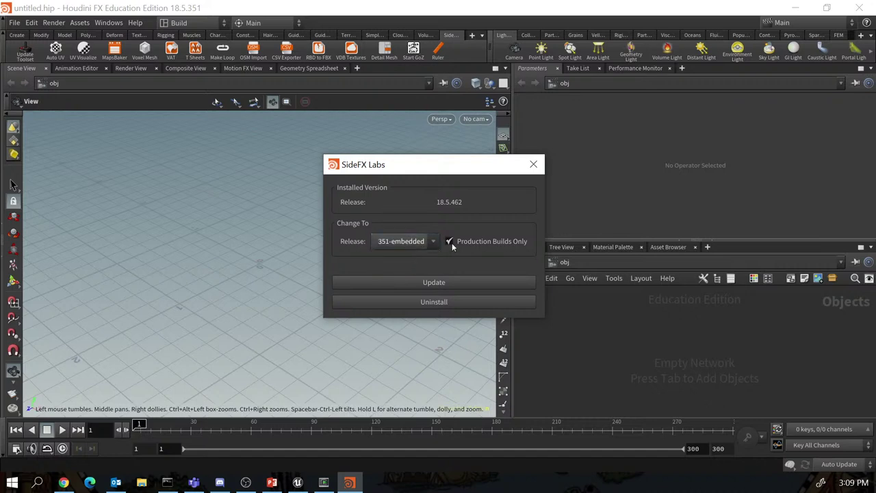
pyautogui.click(430, 242)
pyautogui.click(419, 266)
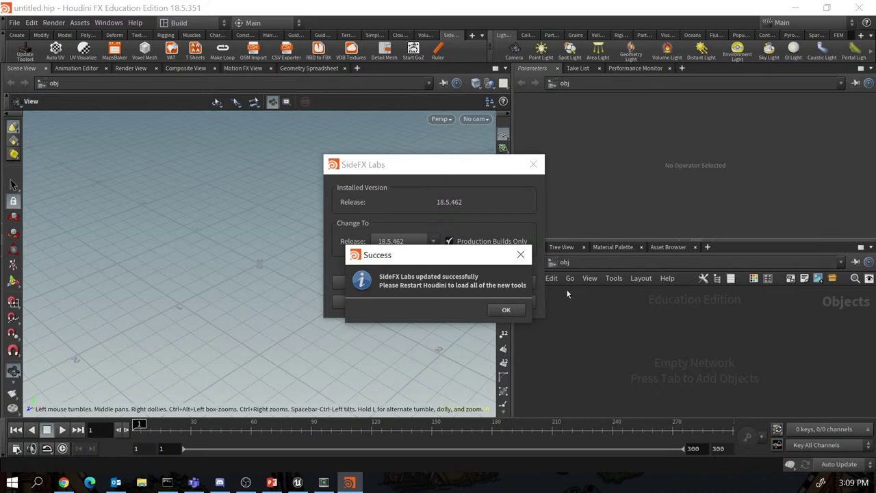
pyautogui.click(506, 312)
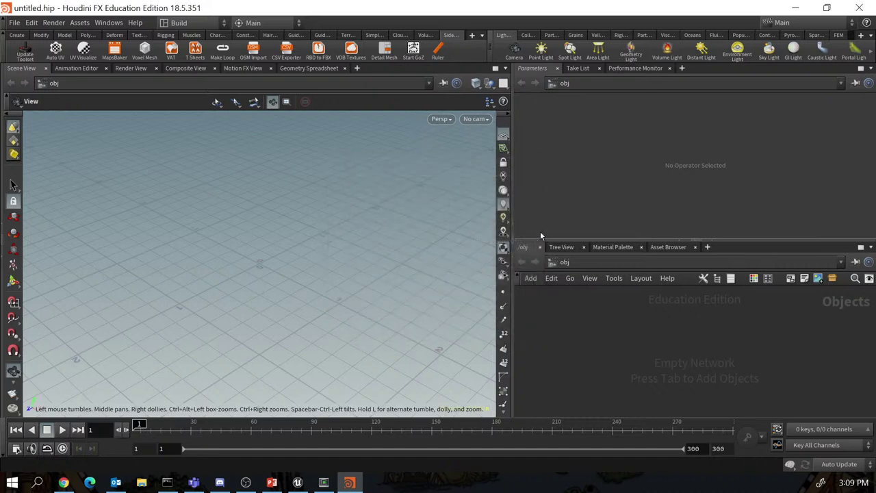
# Close and relaunch Houdini, then move and maximize its window to fill the screen.
pyautogui.click(862, 6)
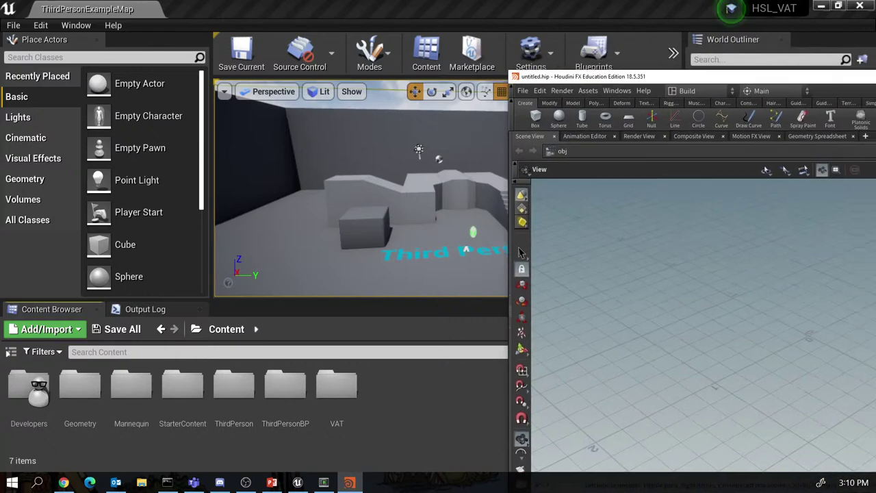
pyautogui.moveTo(685, 62); pyautogui.dragTo(237, 18)
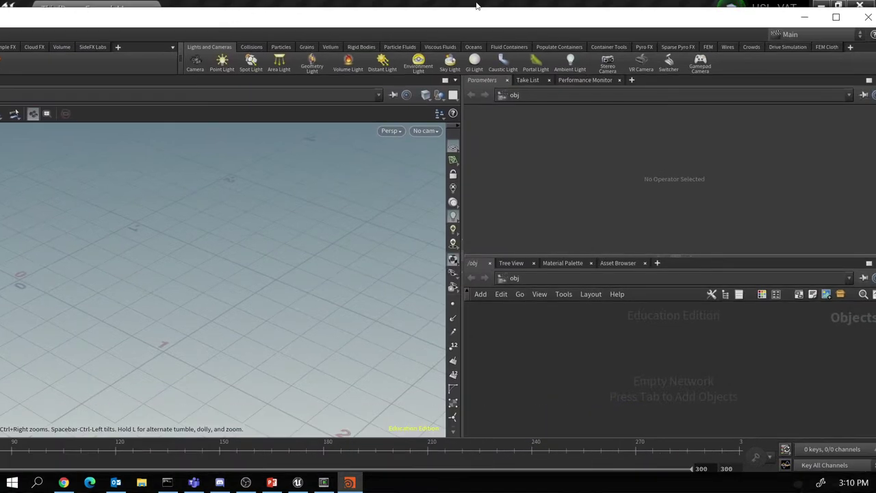
pyautogui.click(830, 15)
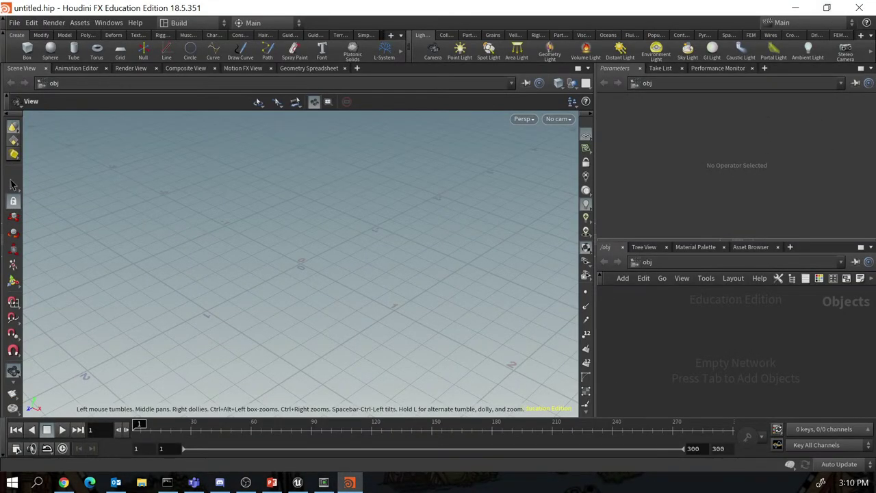
pyautogui.hotkey('alt', 'Tab')
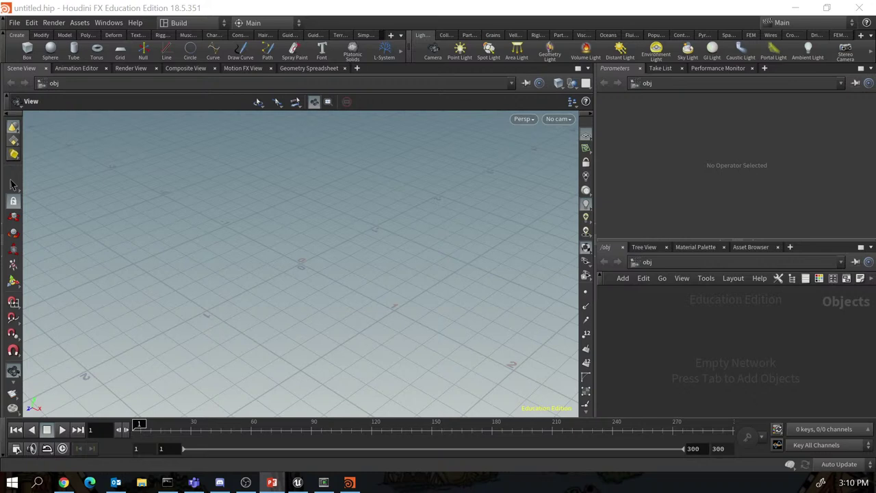
pyautogui.click(15, 24)
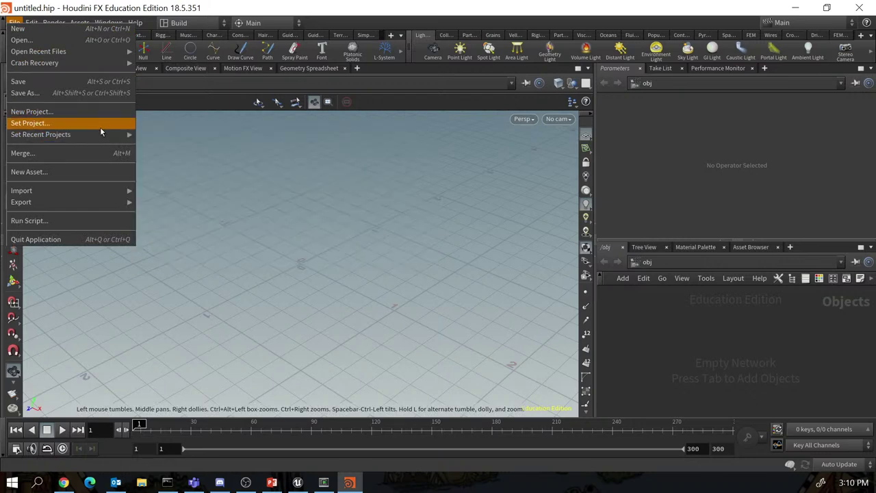
pyautogui.moveTo(98, 136)
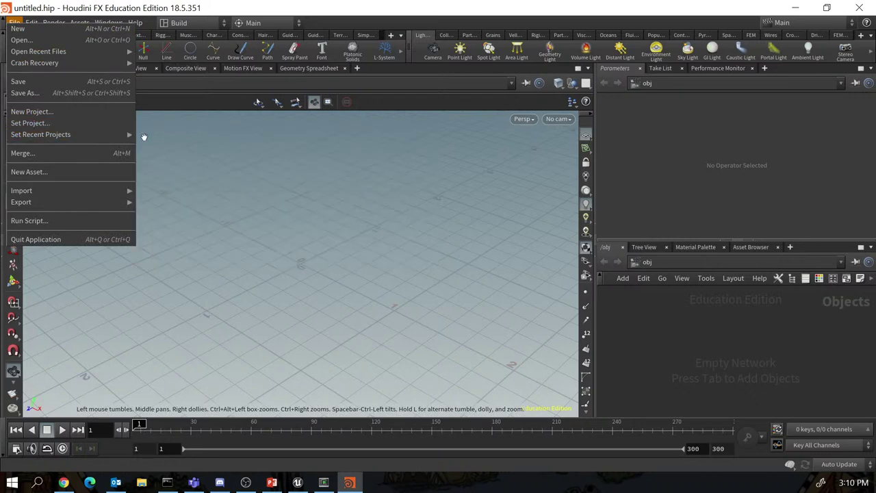
pyautogui.click(36, 112)
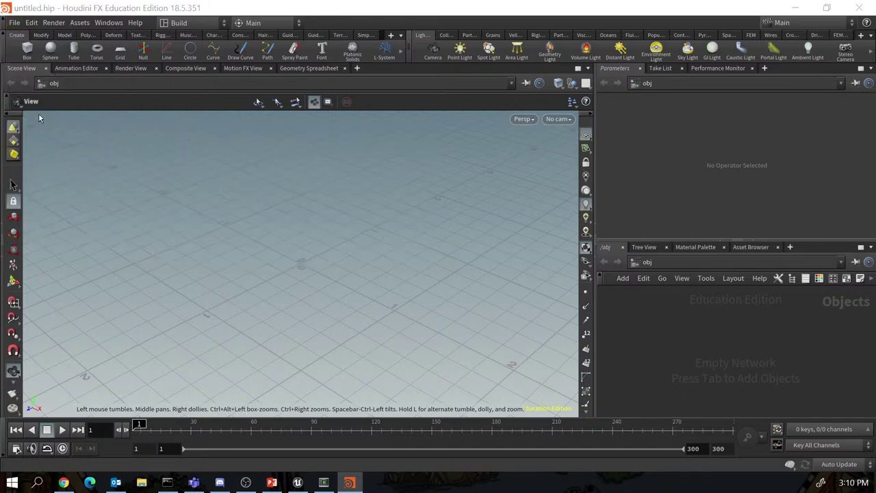
pyautogui.moveTo(136, 33); pyautogui.dragTo(83, 35)
pyautogui.write('H')
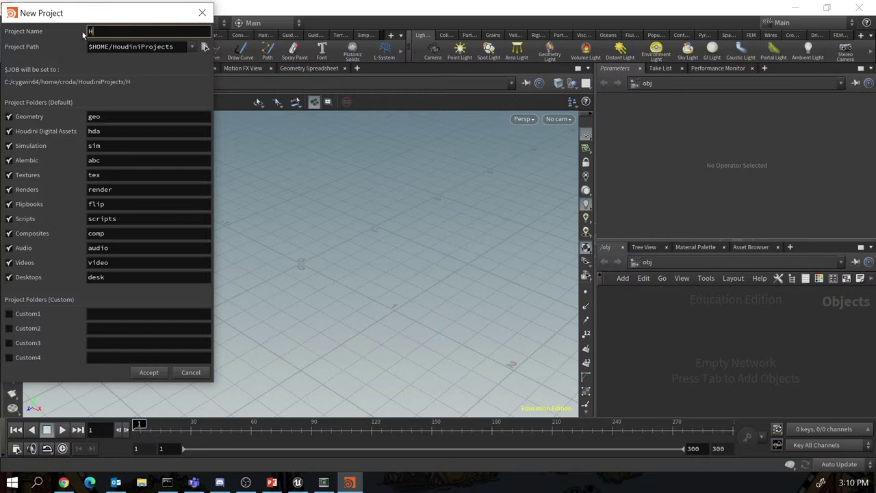
pyautogui.write('SL_VAT')
pyautogui.click(190, 373)
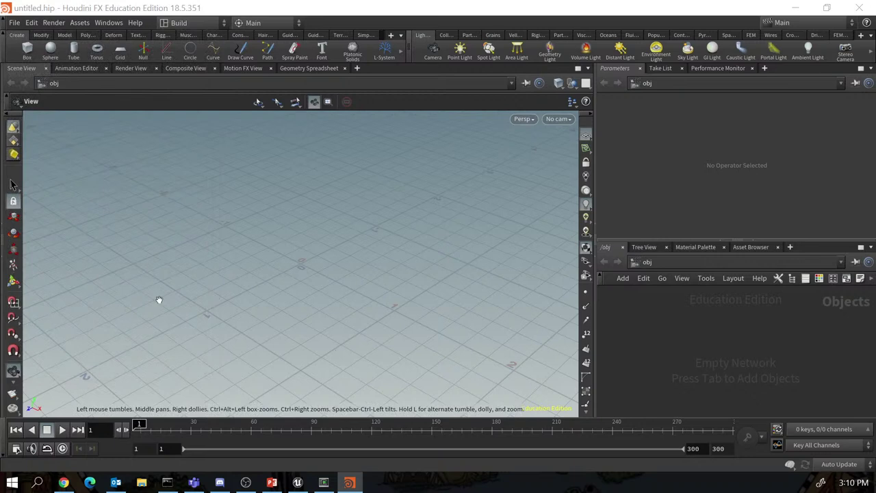
pyautogui.click(14, 23)
# Set D:/TechArtEDU/HoudiniSecrets/HSL_VAT/ as the current project from the recent projects list.
pyautogui.moveTo(118, 135)
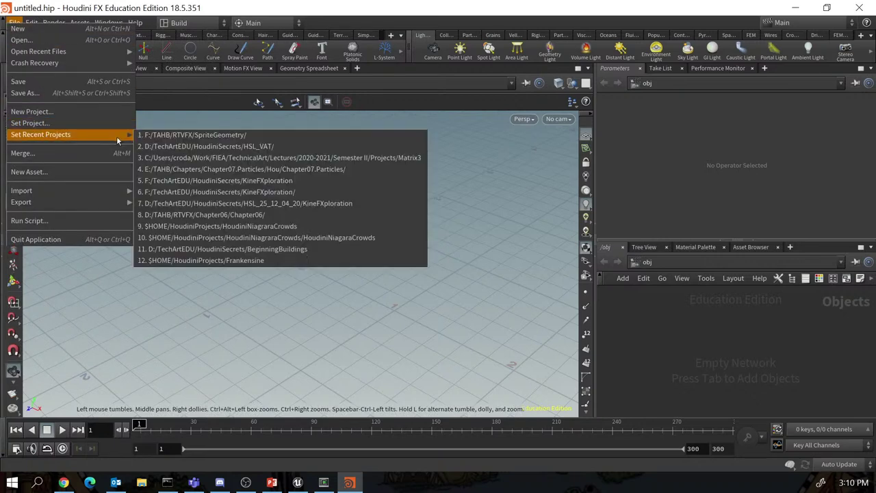
pyautogui.click(239, 148)
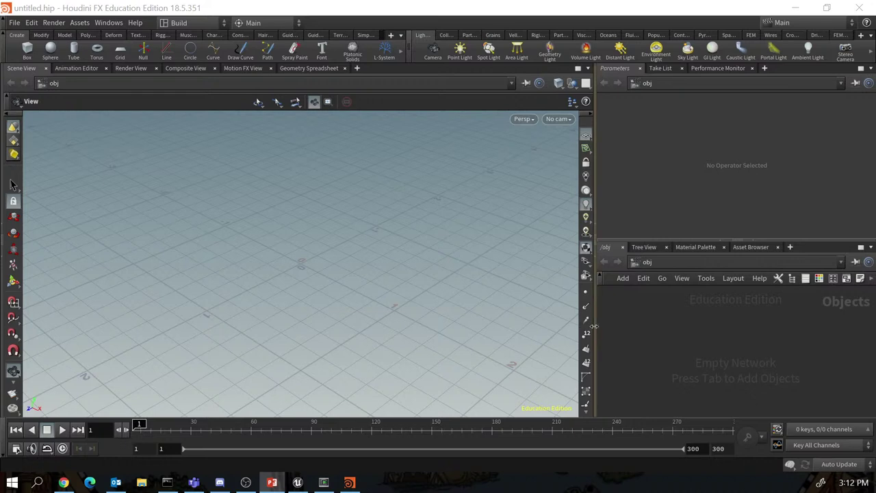
# Switch the desktop layout from Build to TADemo and widen the Scene View pane.
pyautogui.moveTo(594, 328); pyautogui.dragTo(442, 328)
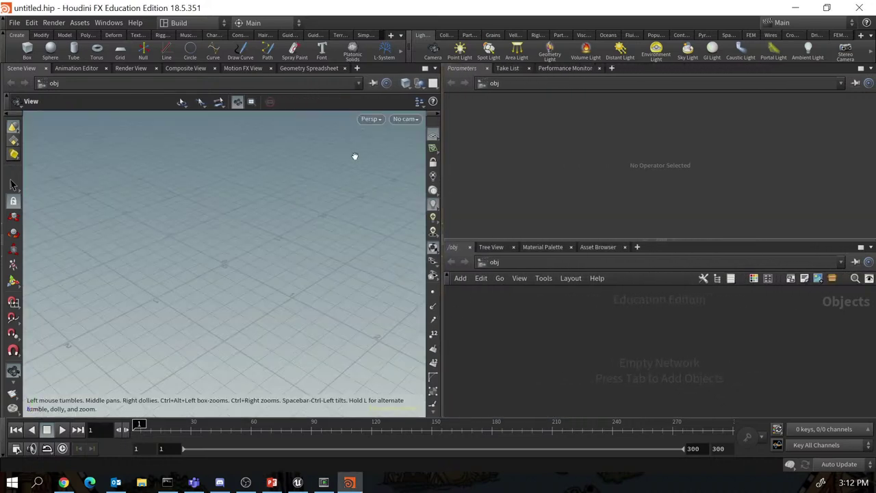
pyautogui.click(225, 23)
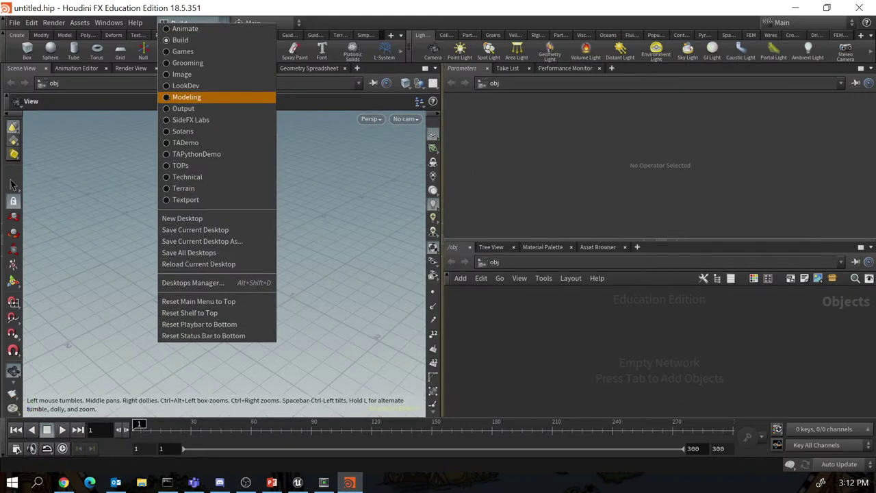
pyautogui.click(190, 144)
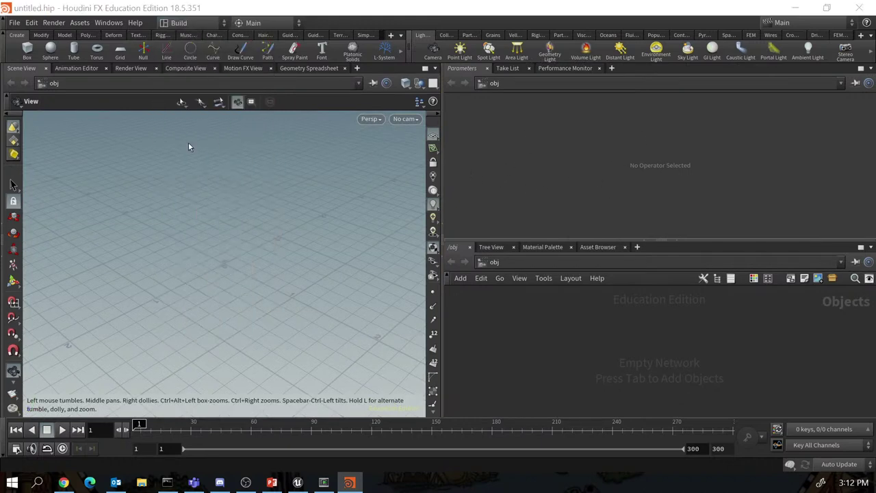
pyautogui.moveTo(356, 283); pyautogui.dragTo(376, 282)
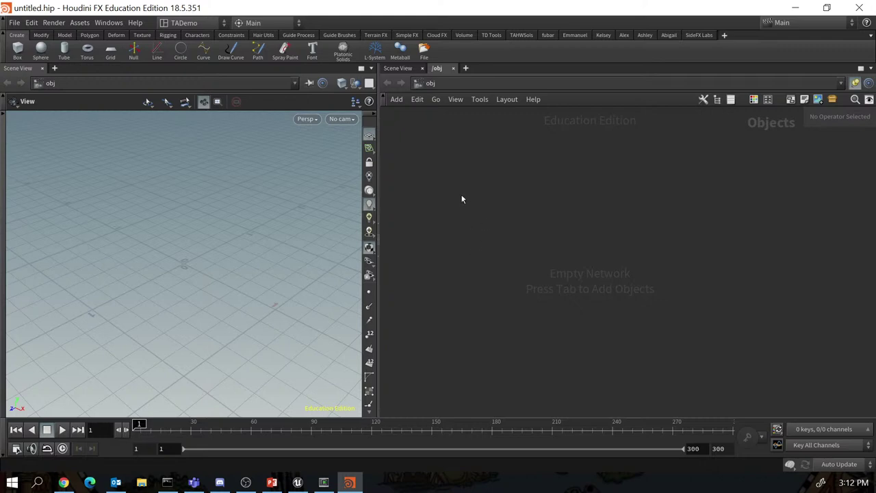
# Add a Geometry object at object level and rename it Roberto.
pyautogui.press('Tab')
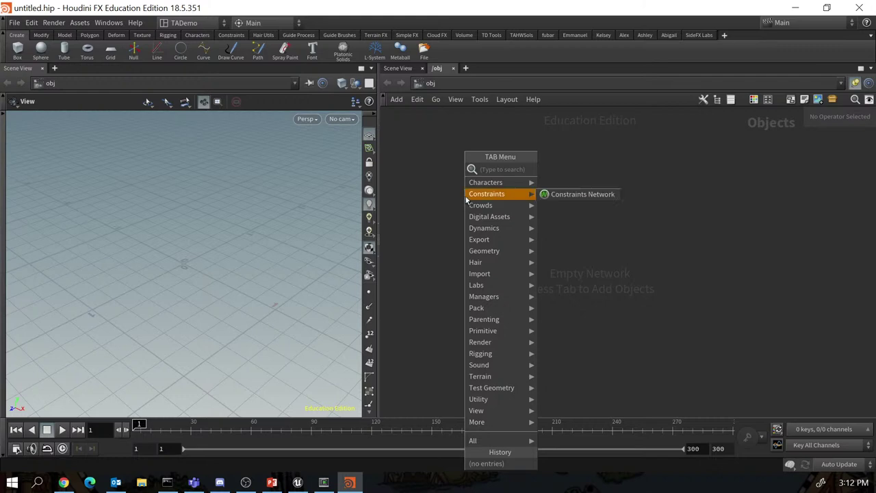
pyautogui.moveTo(480, 253)
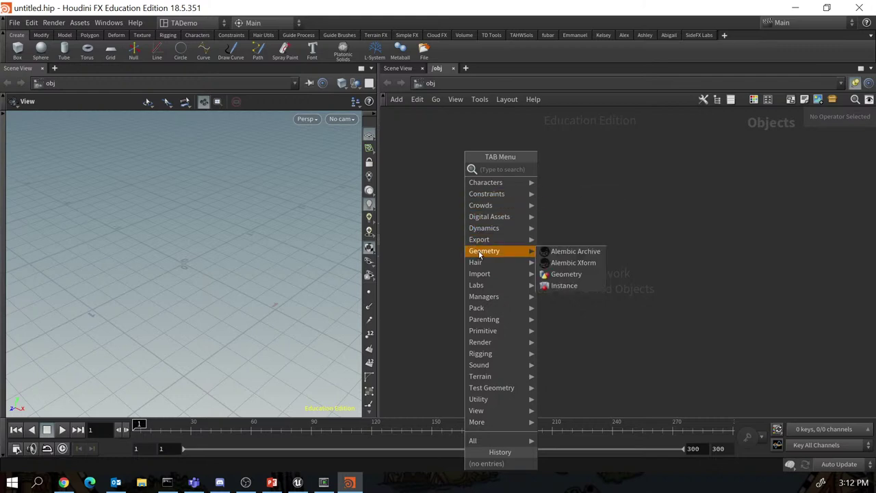
pyautogui.click(566, 274)
pyautogui.click(472, 217)
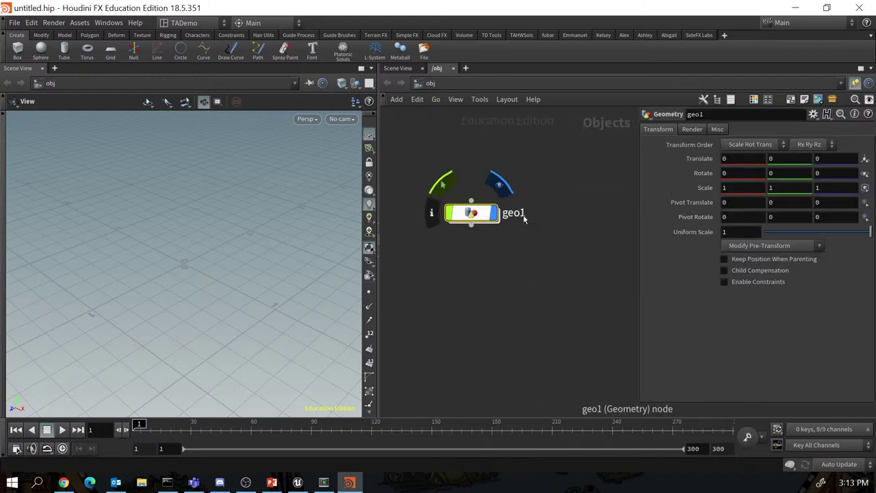
pyautogui.doubleClick(522, 215)
pyautogui.write('Ro')
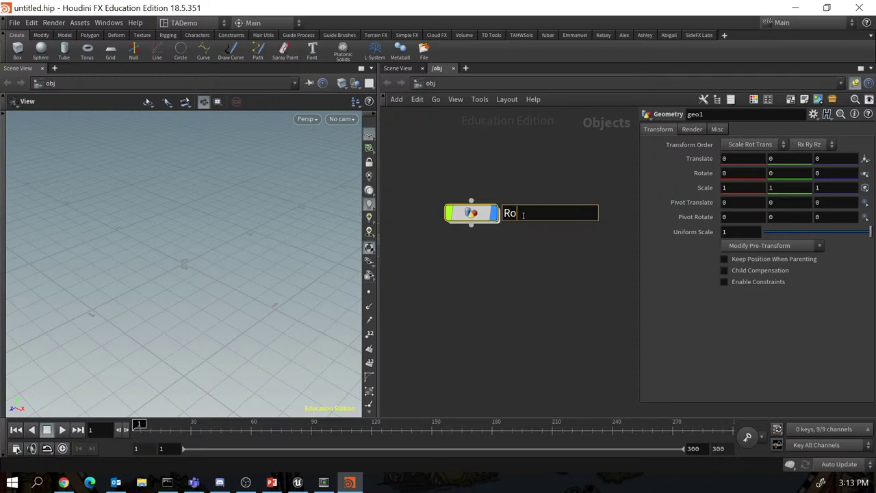
pyautogui.write('berto')
pyautogui.press('Return')
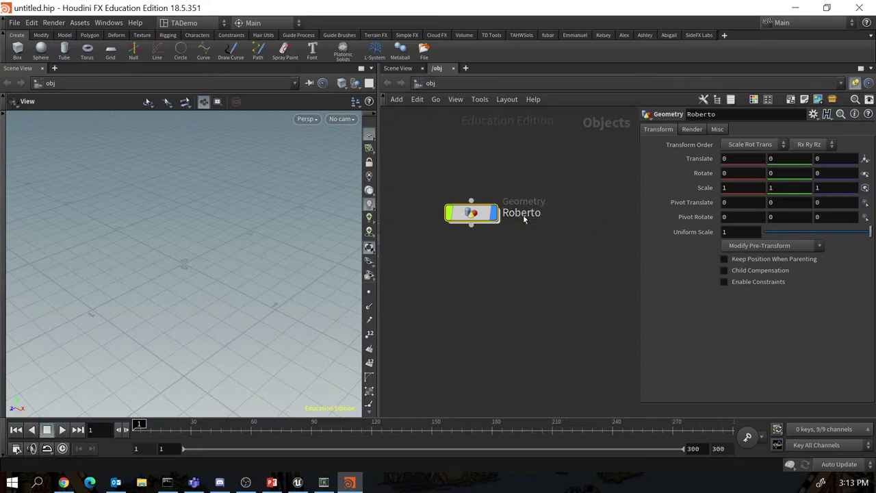
# Inside Roberto, add a Rubber Toy test geometry node, also named Roberto.
pyautogui.doubleClick(473, 217)
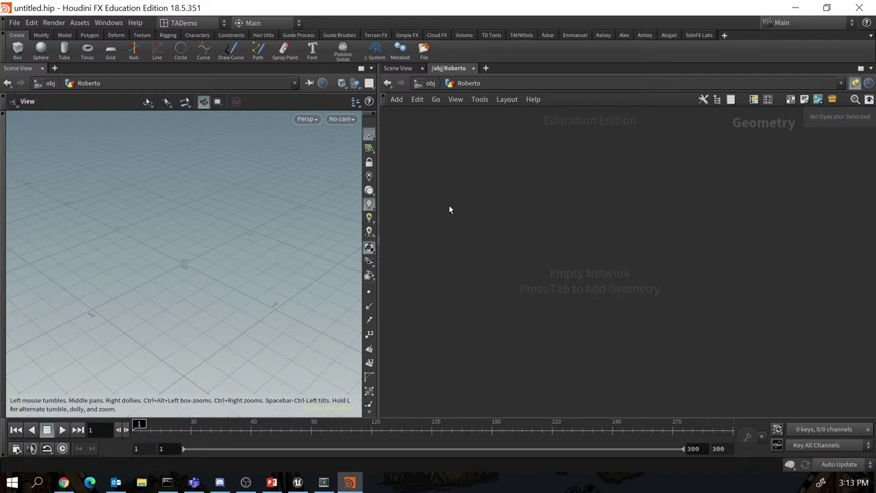
pyautogui.press('Tab')
pyautogui.moveTo(468, 353)
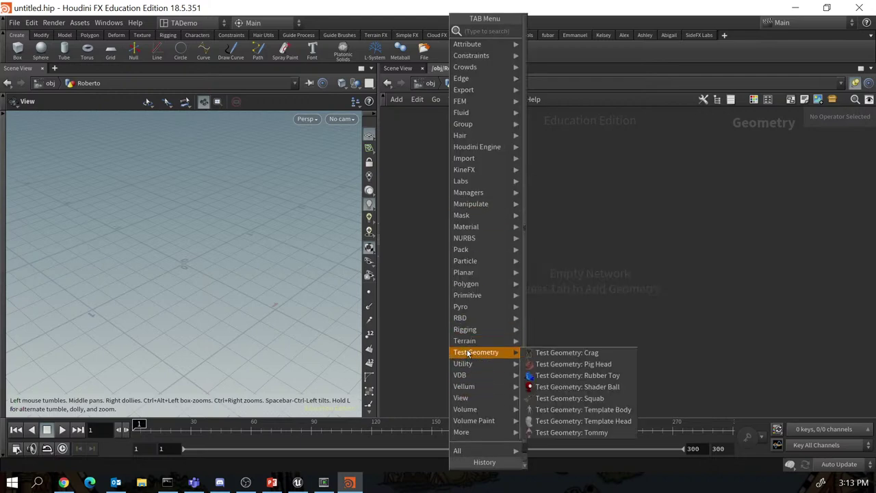
pyautogui.click(569, 377)
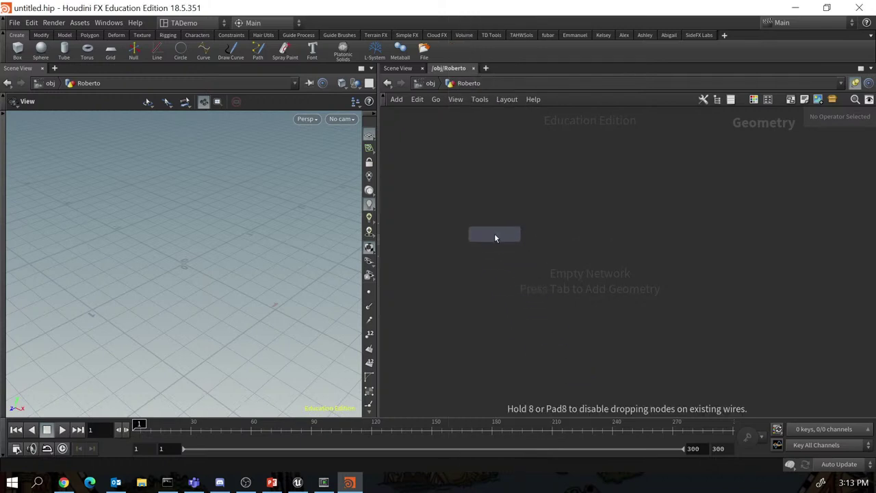
pyautogui.click(495, 237)
pyautogui.doubleClick(541, 234)
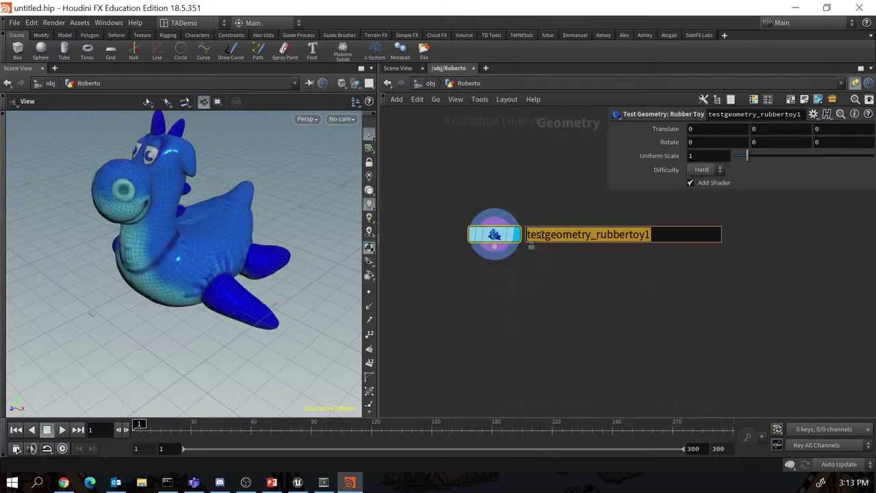
pyautogui.write('Roberto')
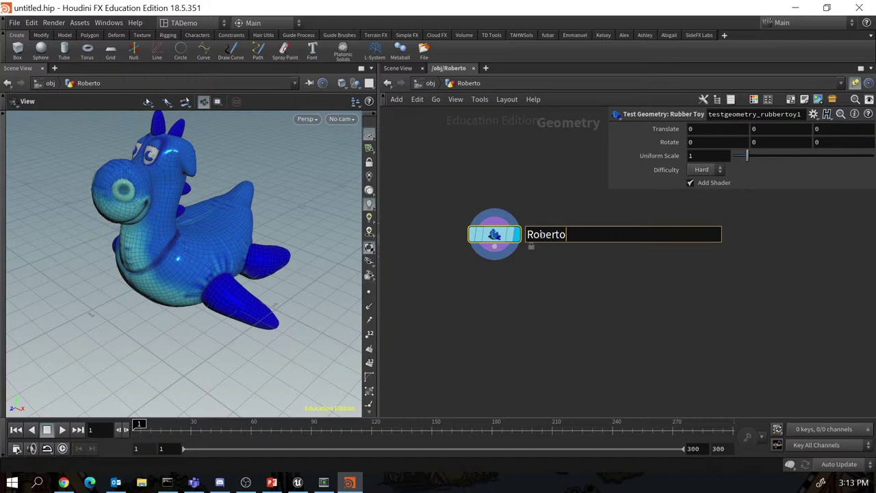
pyautogui.press('Return')
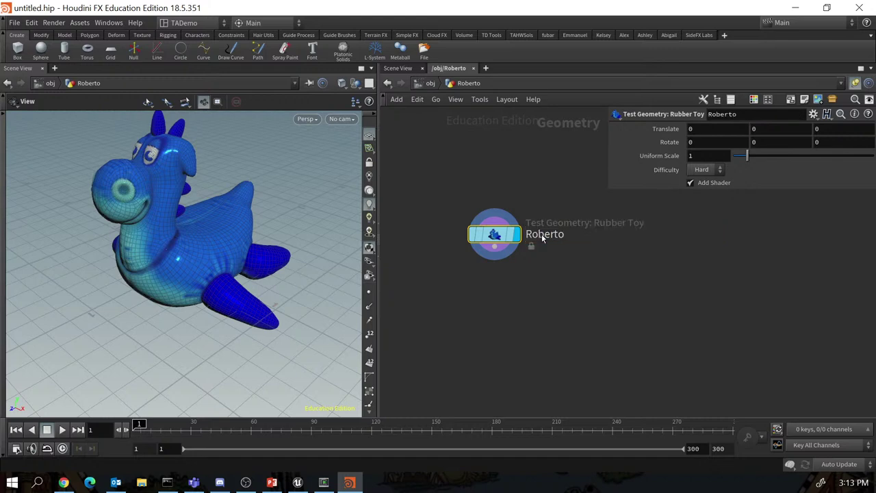
pyautogui.click(568, 292)
pyautogui.moveTo(495, 234); pyautogui.dragTo(479, 231)
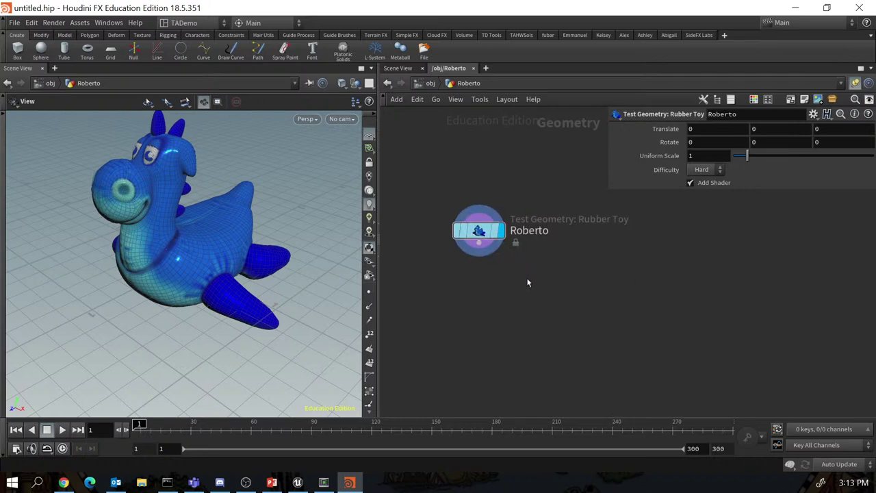
# Return to the object level and select the Roberto geometry object.
pyautogui.press('u')
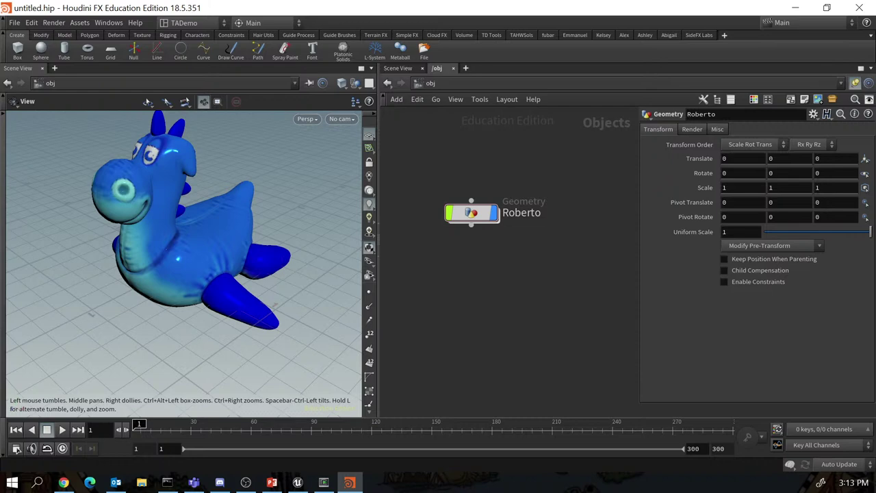
pyautogui.hotkey('alt', 'Tab')
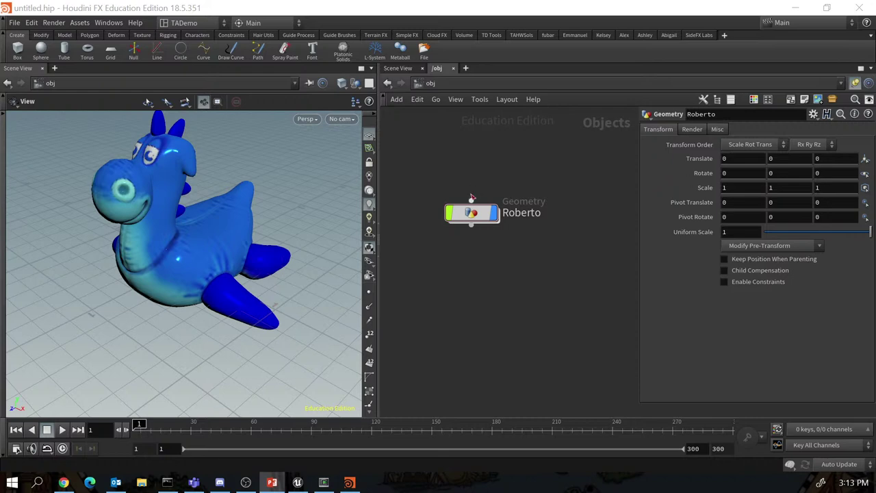
pyautogui.click(479, 217)
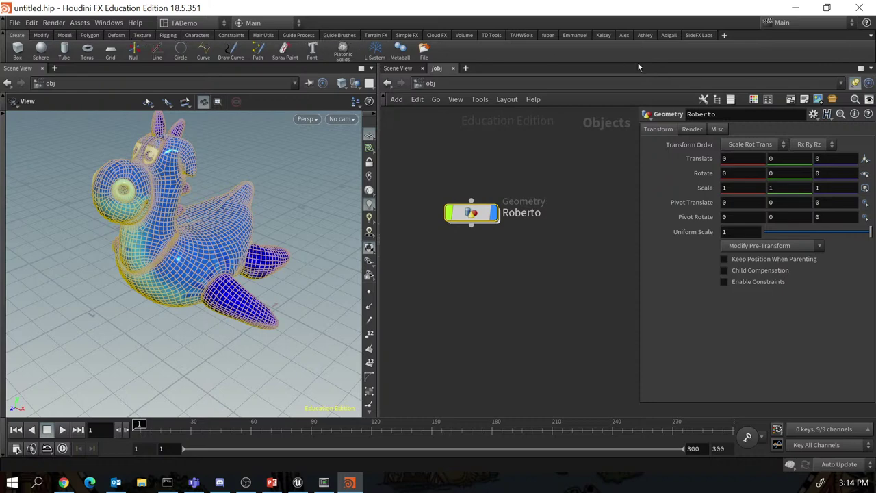
# Add the Collisions shelf to the shelf set.
pyautogui.click(724, 35)
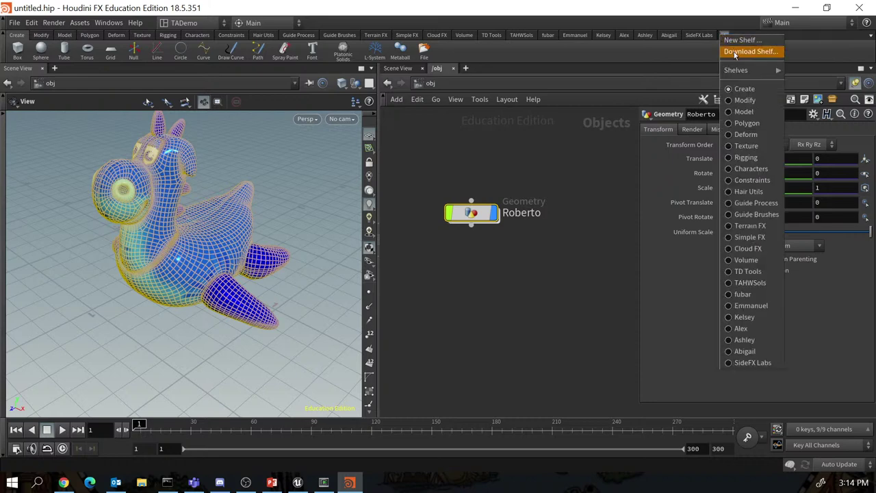
pyautogui.moveTo(747, 73)
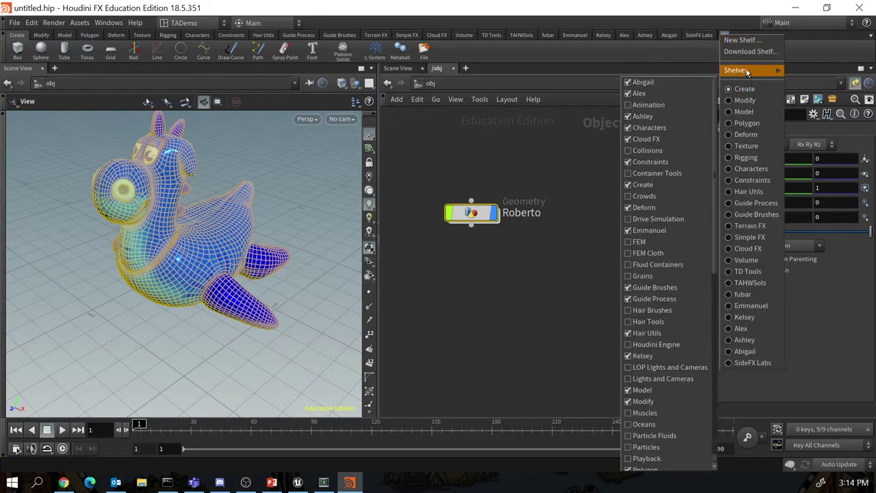
pyautogui.click(647, 150)
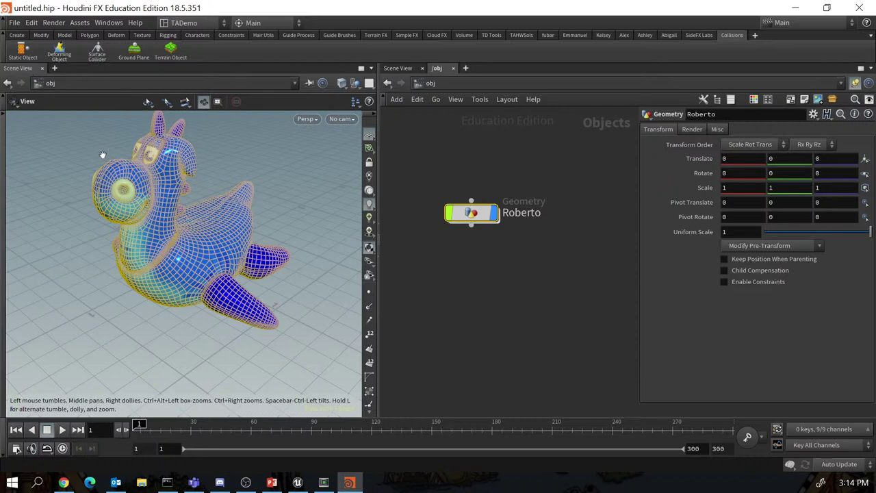
# Make Roberto a Static Object and place AutoDopNetwork directly below it.
pyautogui.click(20, 48)
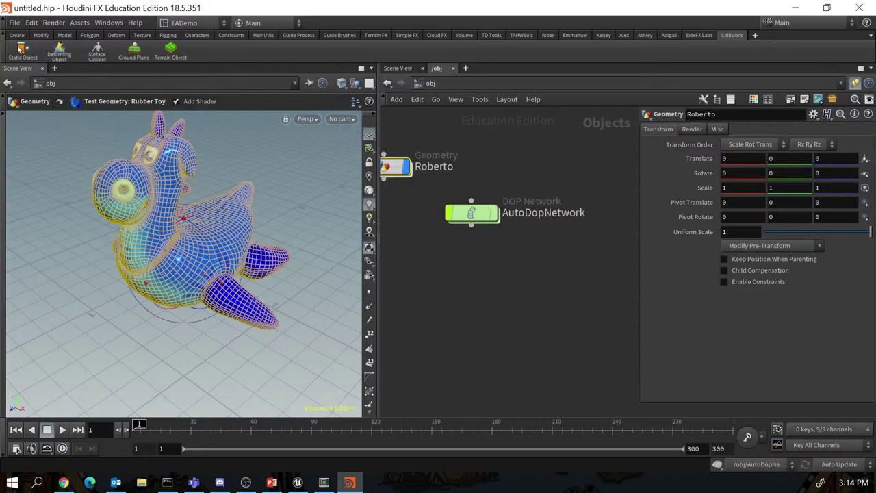
pyautogui.scroll(1, 424, 273)
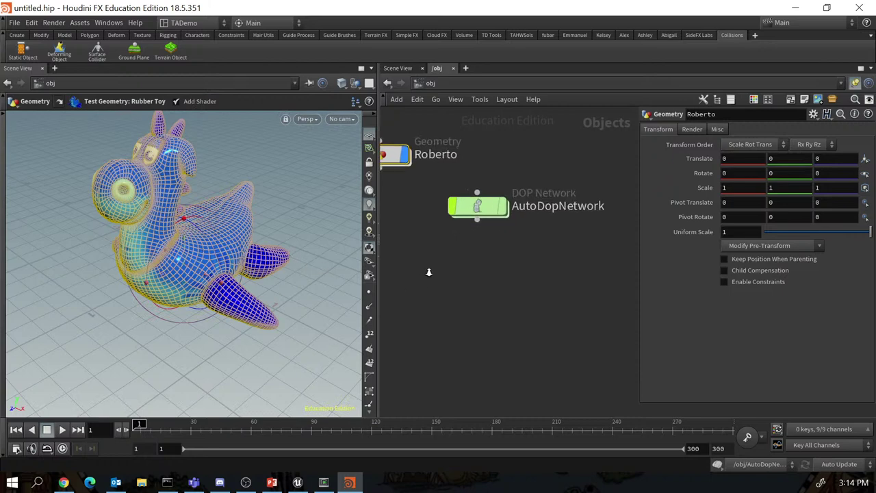
pyautogui.moveTo(422, 274); pyautogui.dragTo(495, 284, button='middle')
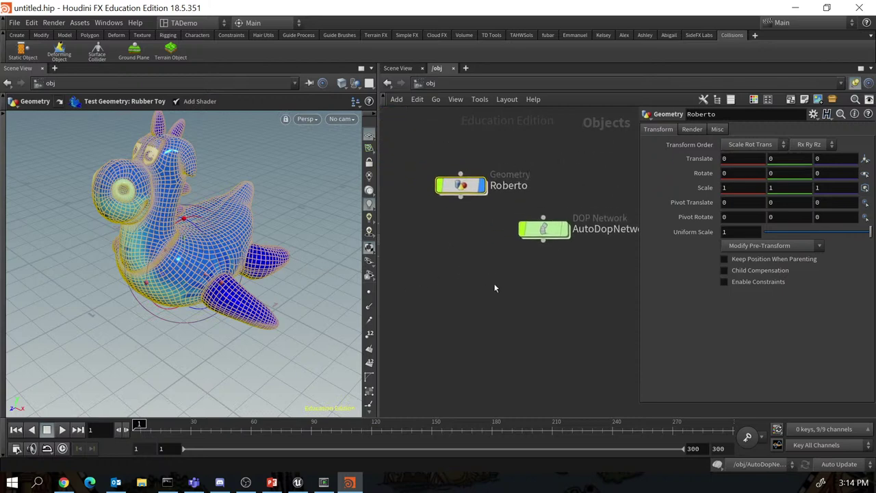
pyautogui.click(473, 298)
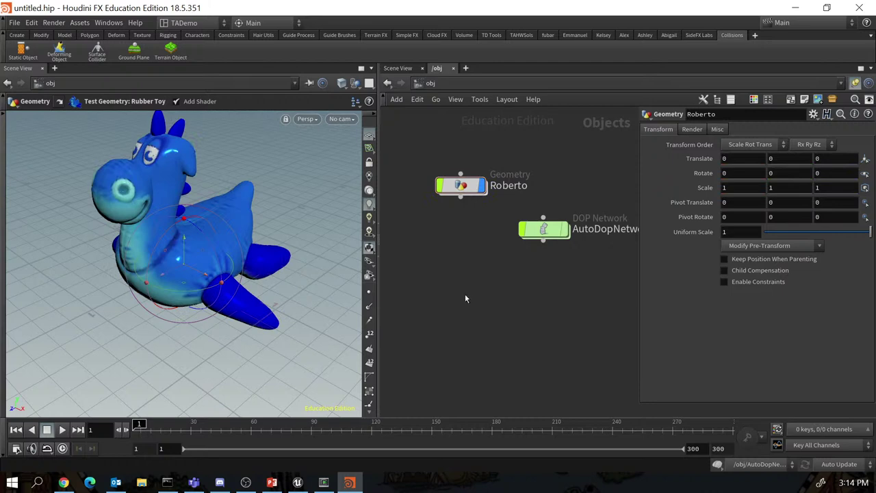
pyautogui.moveTo(544, 230); pyautogui.dragTo(462, 255)
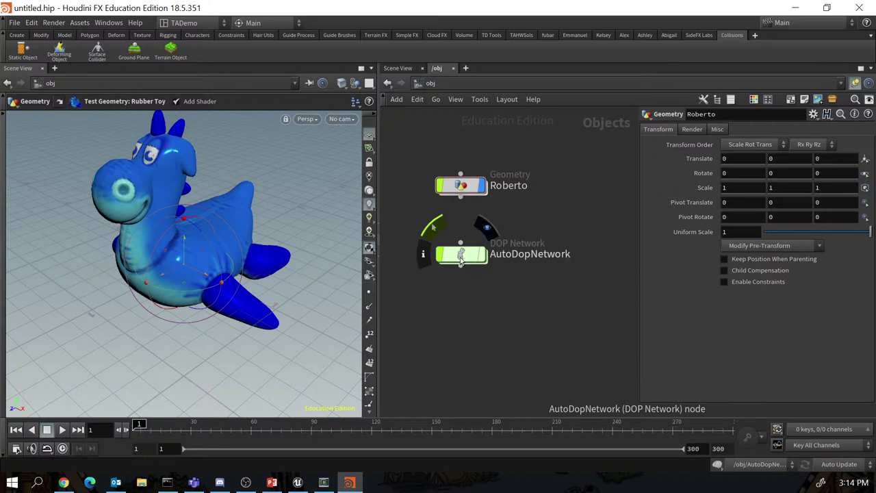
pyautogui.doubleClick(462, 256)
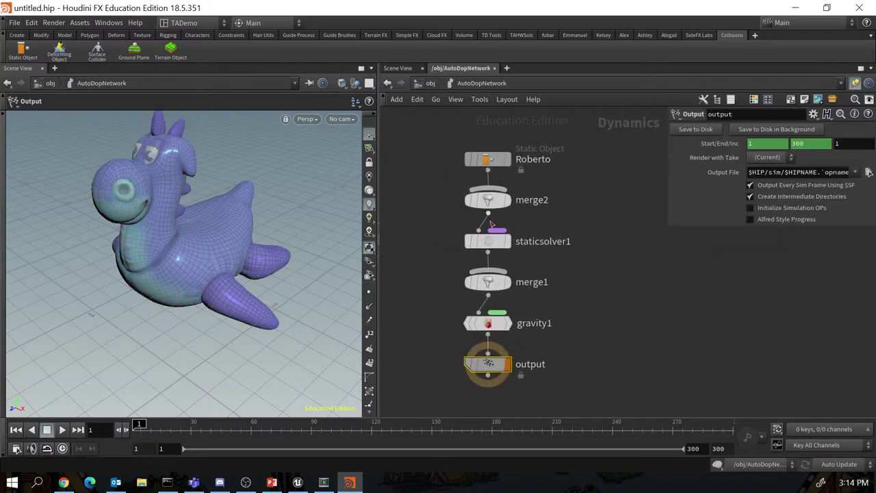
pyautogui.moveTo(499, 162)
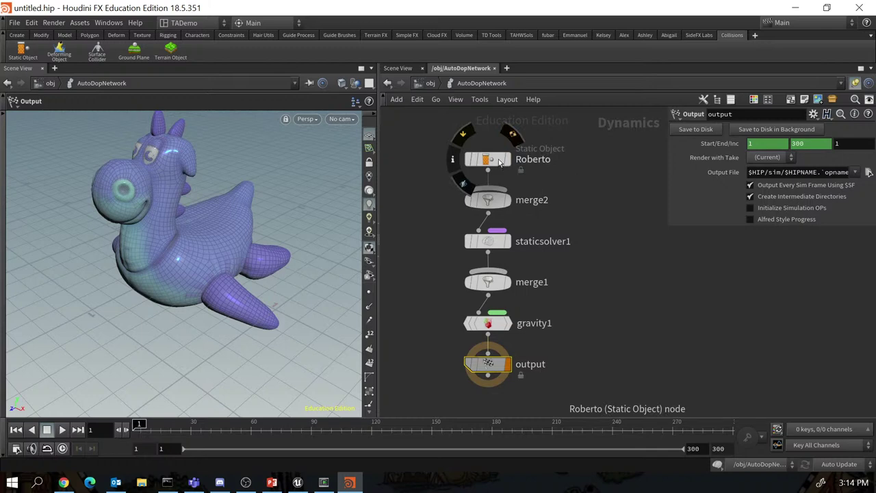
pyautogui.moveTo(497, 207)
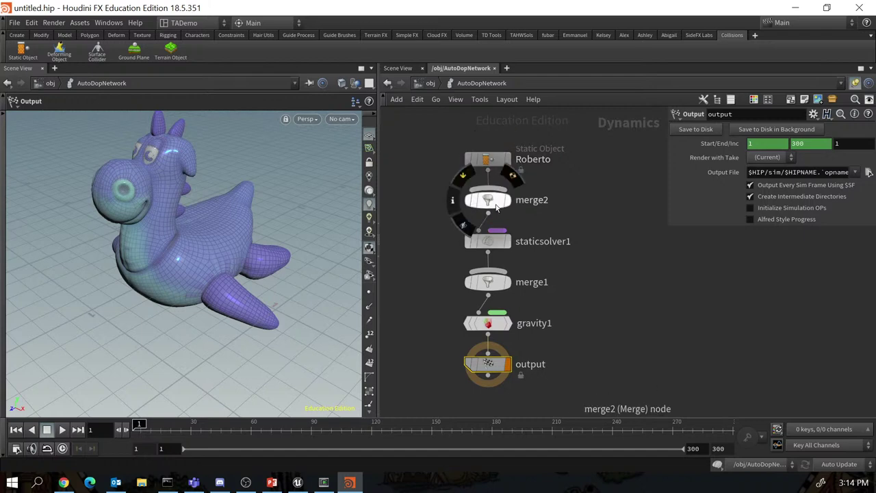
pyautogui.click(498, 243)
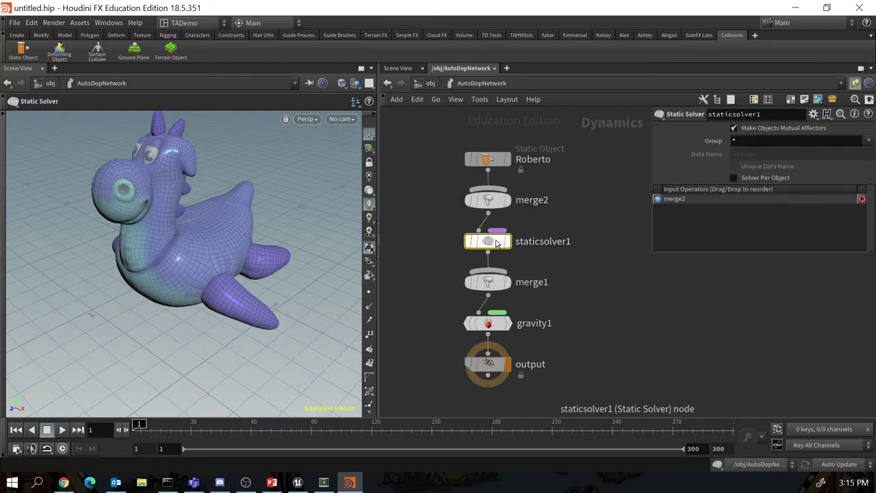
pyautogui.moveTo(498, 327)
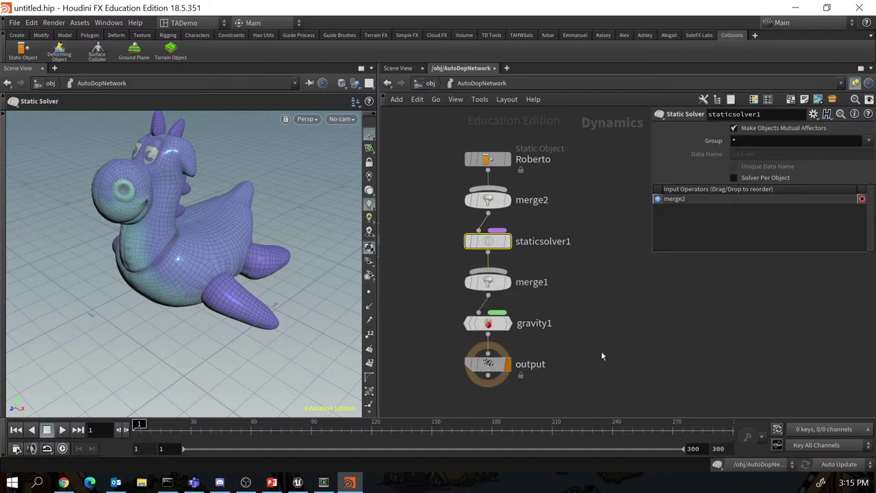
pyautogui.press('u')
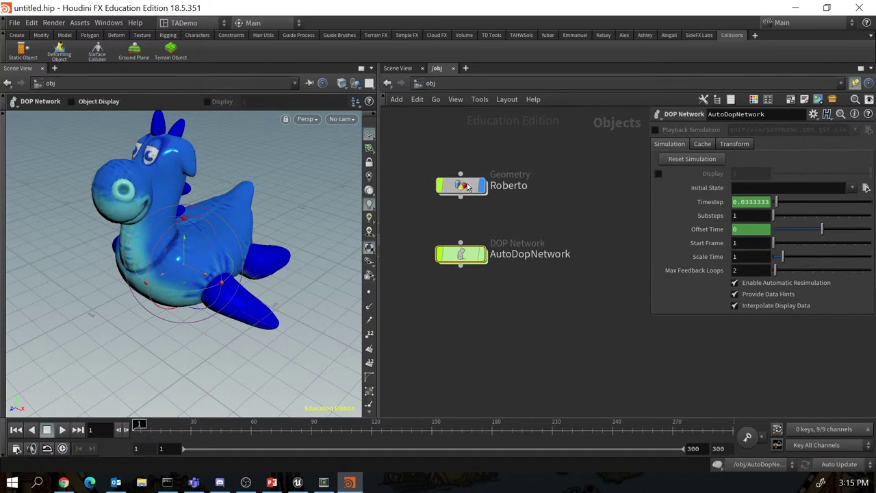
# Inside Roberto, arrange attribcreate1, filecache and VDB nodes, then inspect collisionsource1's parameters.
pyautogui.press('i')
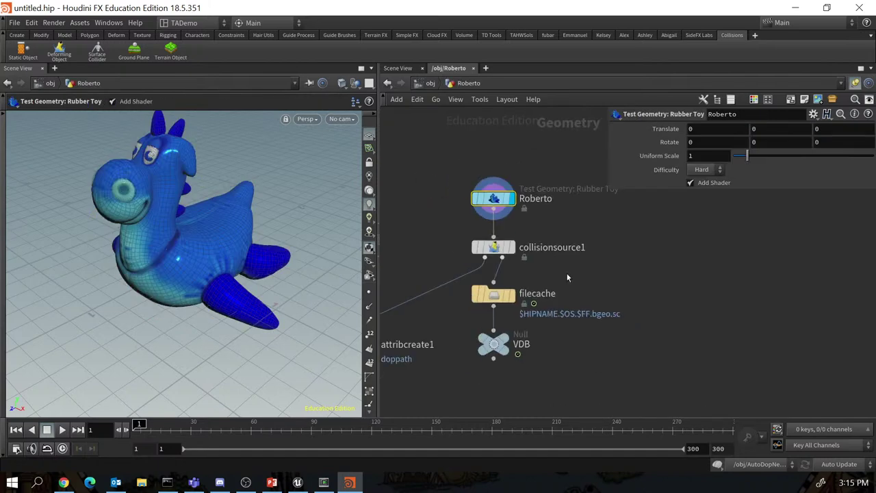
pyautogui.moveTo(566, 269); pyautogui.dragTo(619, 271, button='middle')
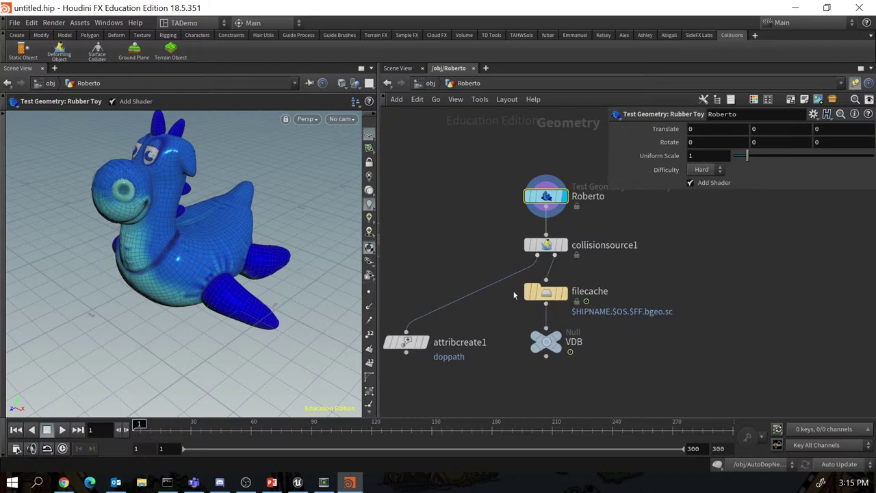
pyautogui.moveTo(513, 277); pyautogui.dragTo(614, 336)
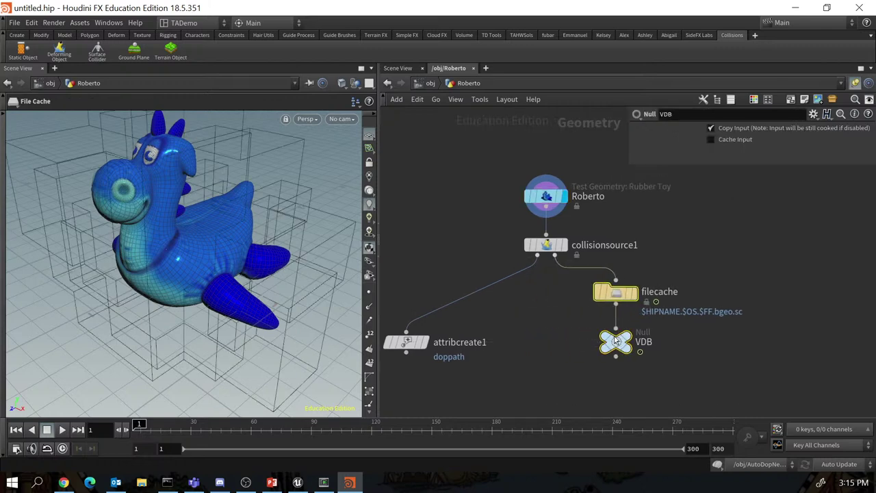
pyautogui.click(544, 336)
pyautogui.moveTo(411, 349); pyautogui.dragTo(466, 291)
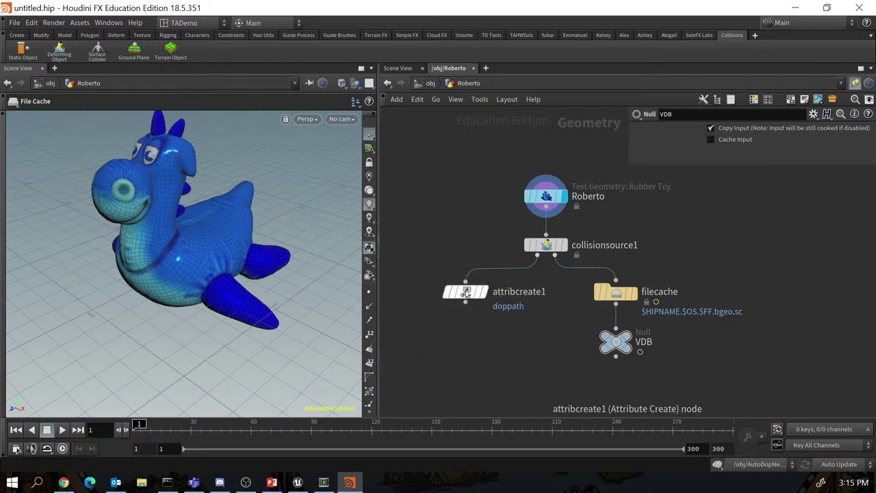
pyautogui.moveTo(467, 292)
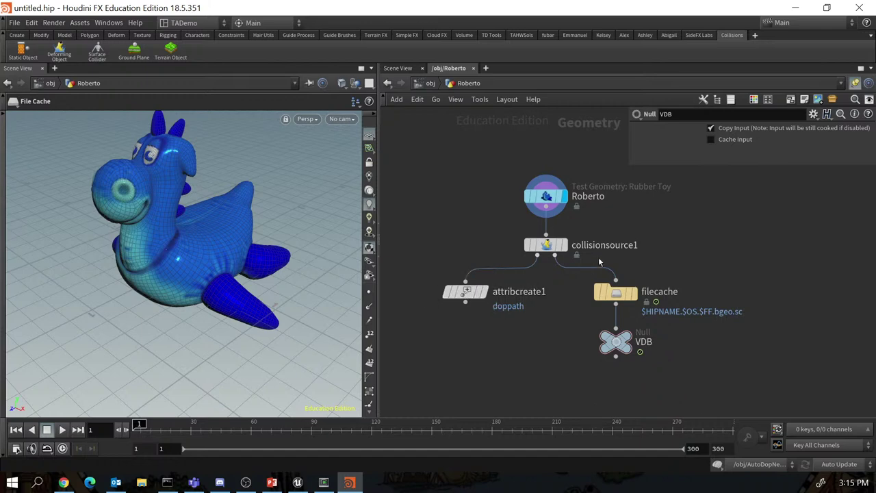
pyautogui.click(546, 248)
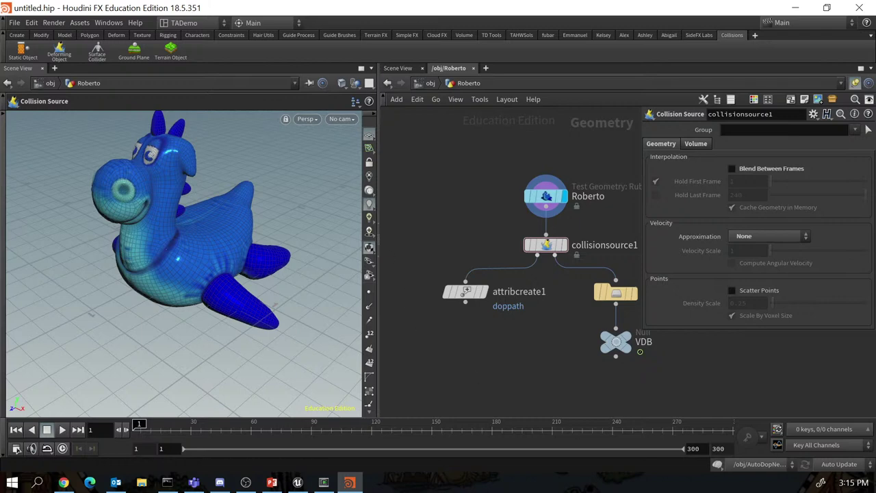
# Glance at the PowerPoint slides, then go back up to the /obj network.
pyautogui.hotkey('alt', 'Tab')
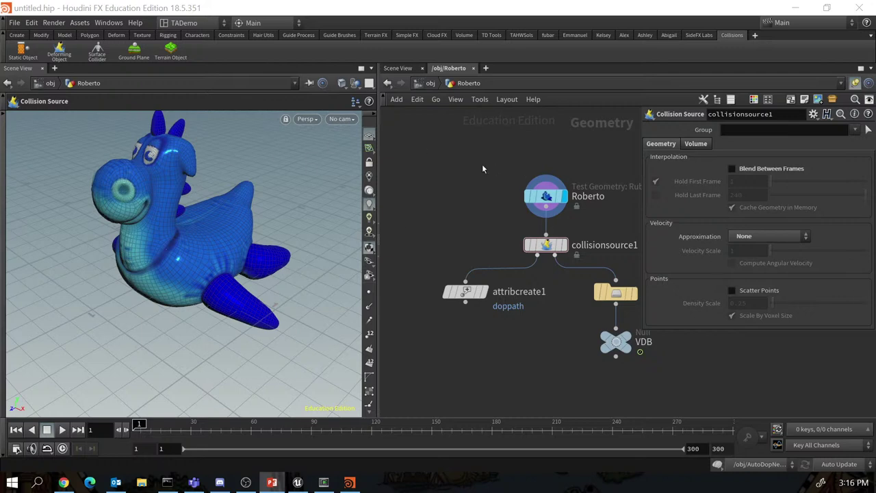
pyautogui.hotkey('alt', 'Tab')
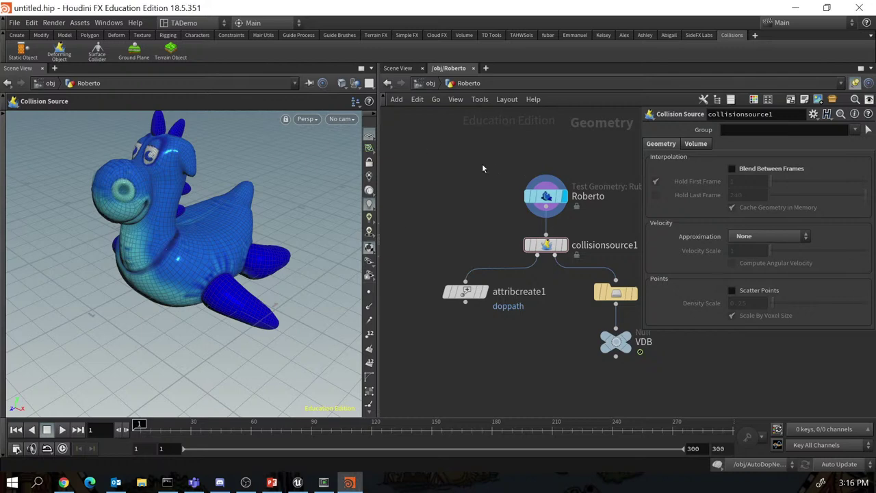
pyautogui.press('u')
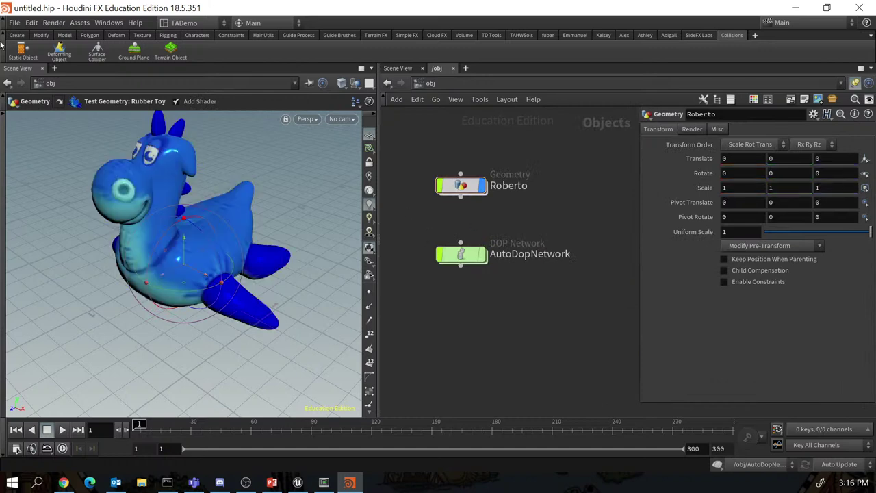
# Save As, replacing 'untitled' with SoftVAT in the file name, then switch to PowerPoint.
pyautogui.click(14, 23)
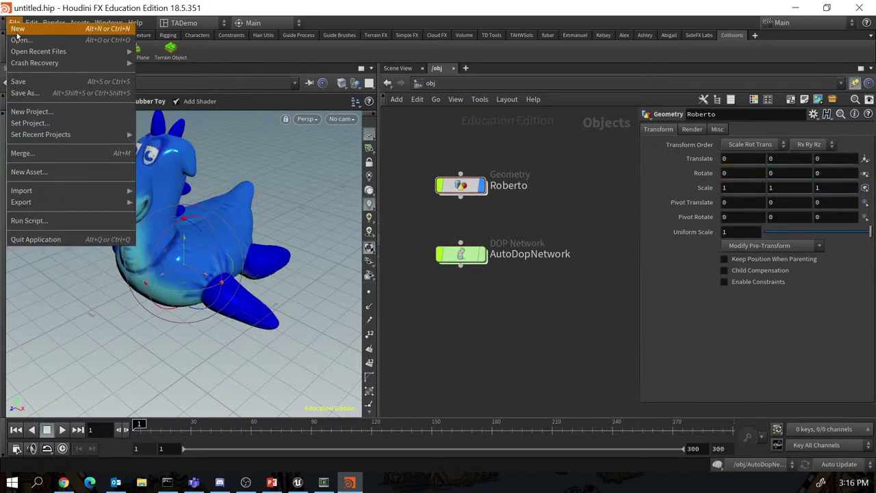
pyautogui.click(30, 93)
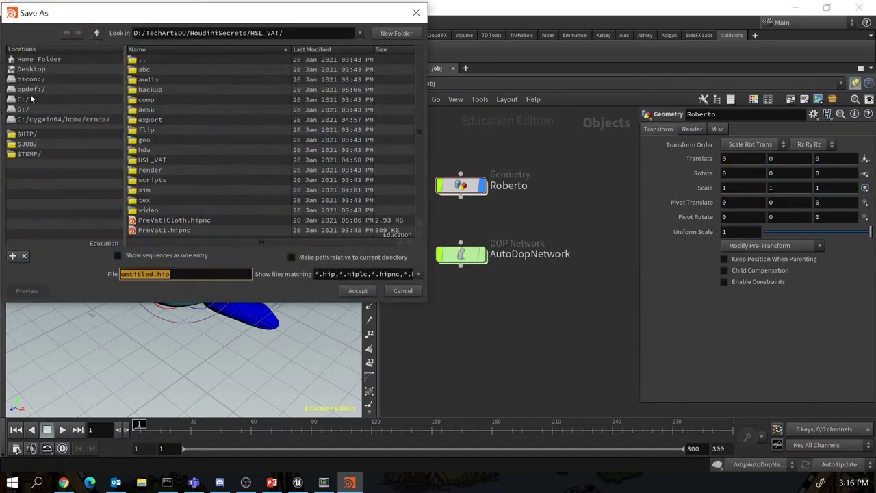
pyautogui.click(151, 274)
pyautogui.doubleClick(151, 274)
pyautogui.write('SoftVAT')
pyautogui.press('Return')
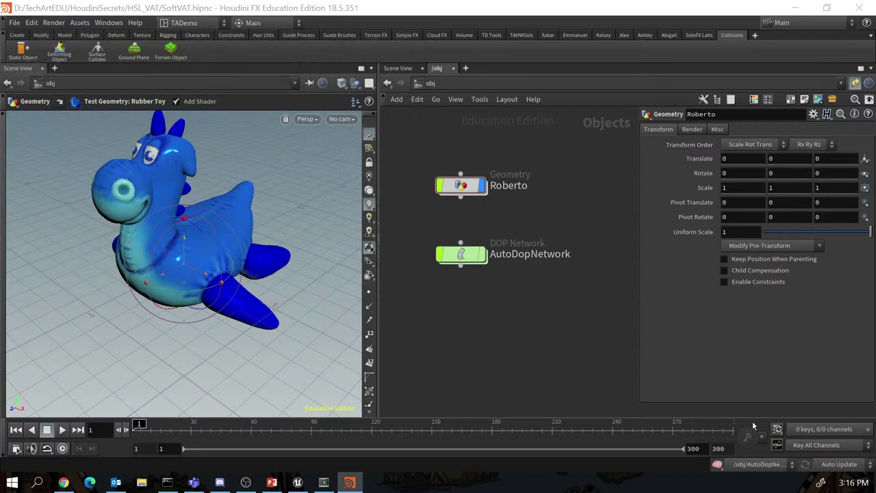
pyautogui.hotkey('alt', 'Tab')
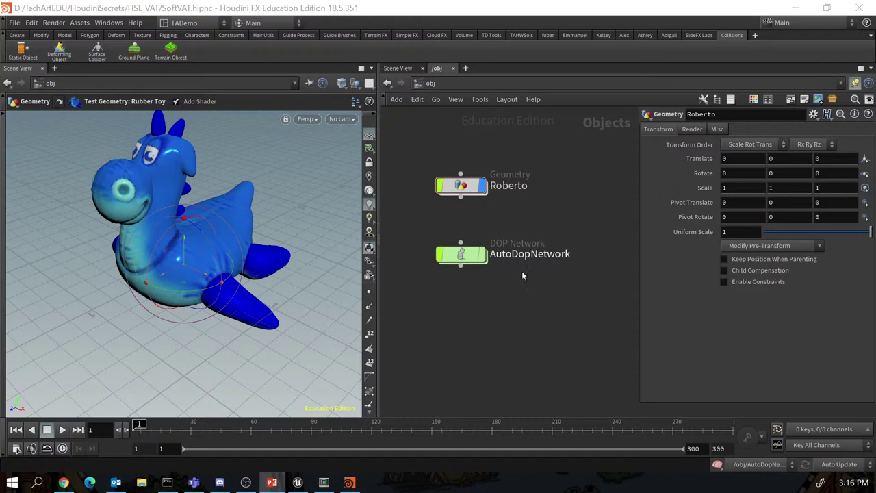
# Place a Geometry object below AutoDopNetwork, rename it Cloth, and dive into its network.
pyautogui.press('Tab')
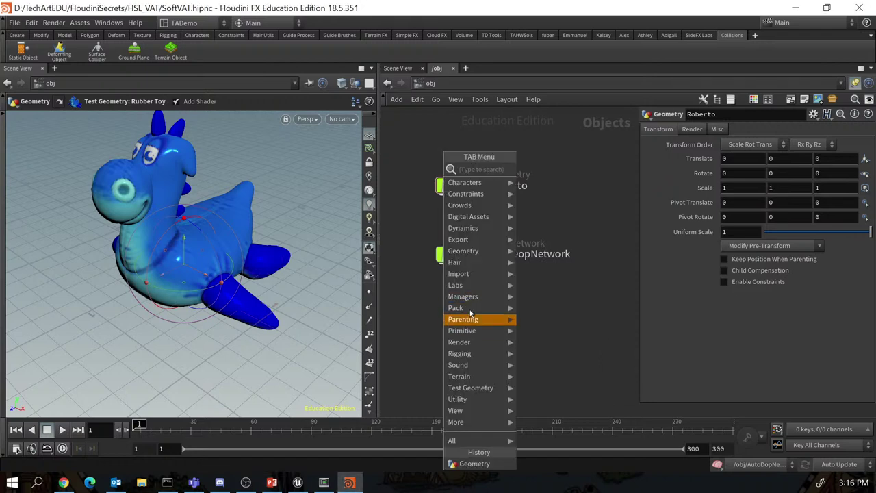
pyautogui.moveTo(480, 251)
pyautogui.click(546, 274)
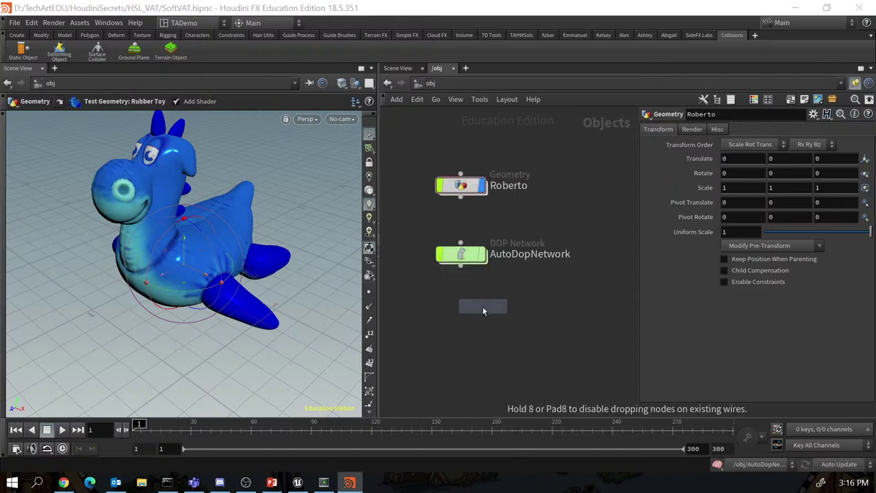
pyautogui.click(503, 319)
pyautogui.doubleClick(512, 311)
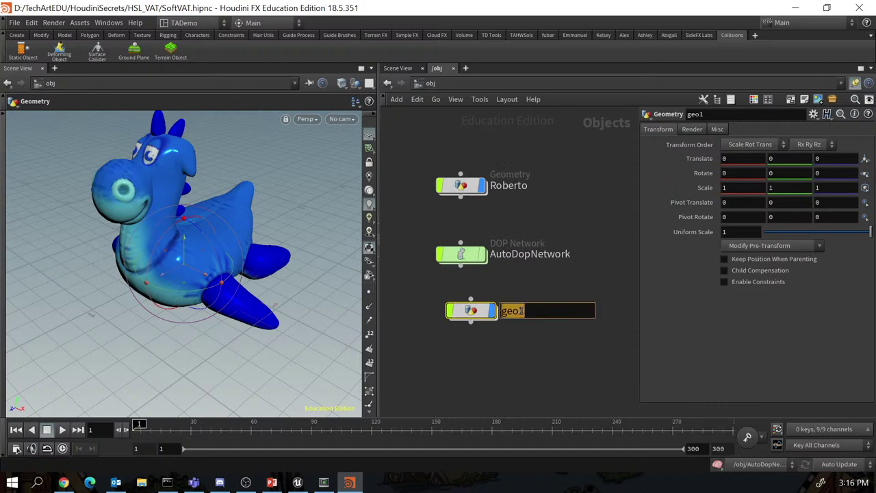
pyautogui.write('Cloth')
pyautogui.press('Return')
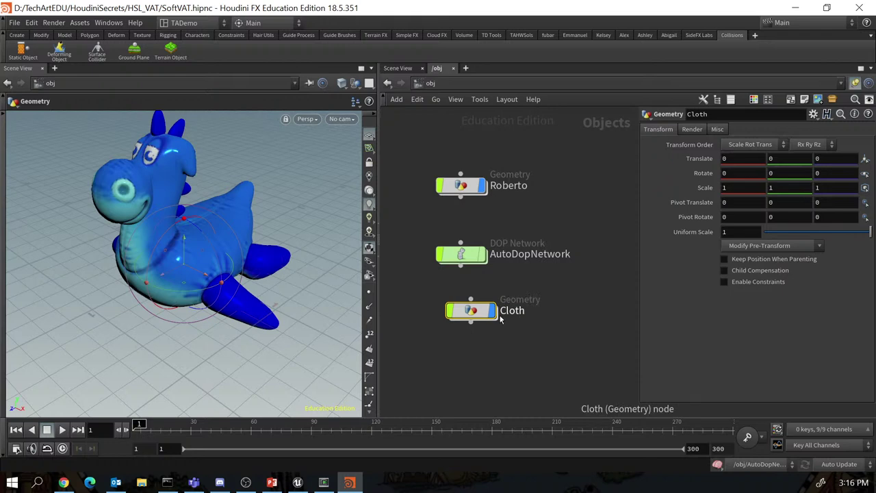
pyautogui.doubleClick(479, 315)
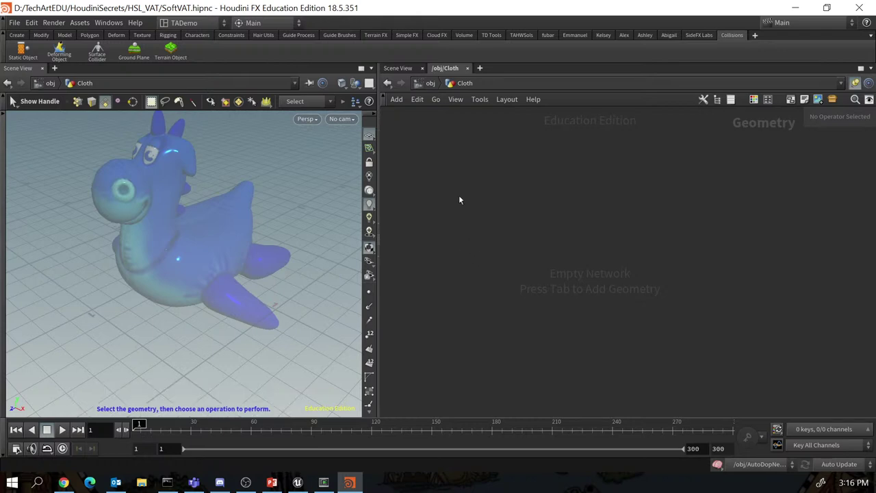
# Add a Grid node, grid1, to the Cloth network and frame it in the viewport.
pyautogui.press('Tab')
pyautogui.write('grid')
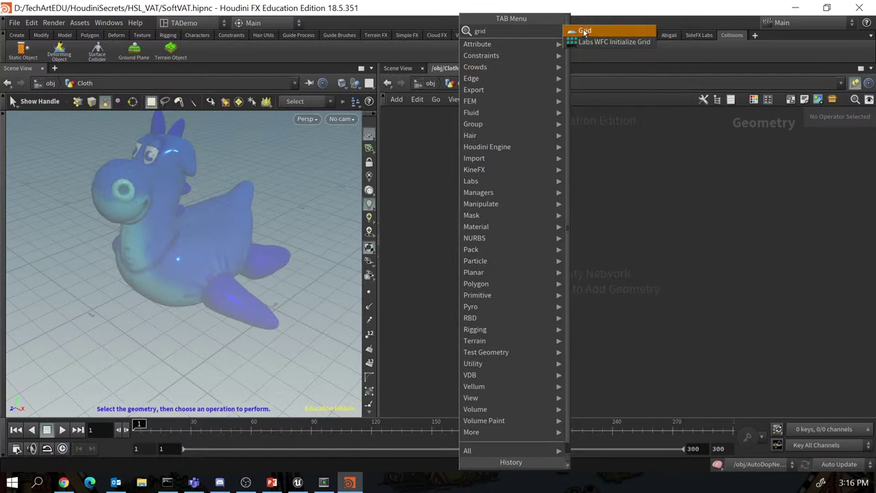
pyautogui.press('Return')
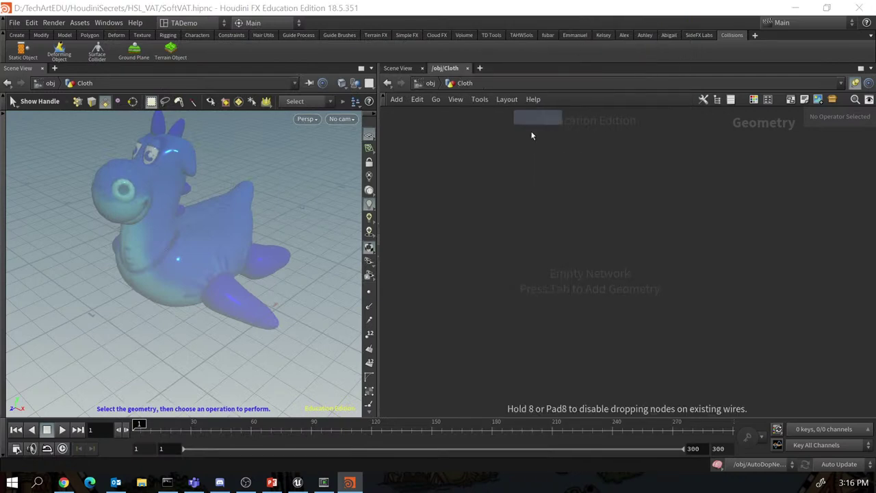
pyautogui.click(483, 216)
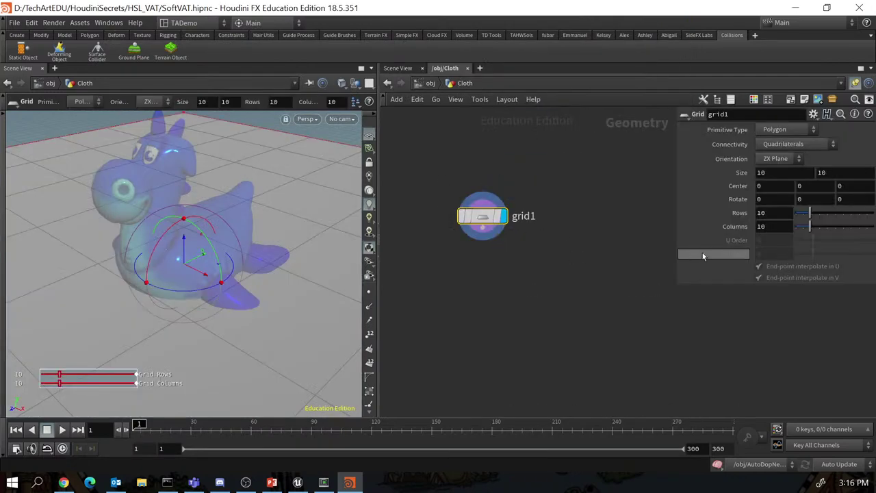
pyautogui.doubleClick(773, 174)
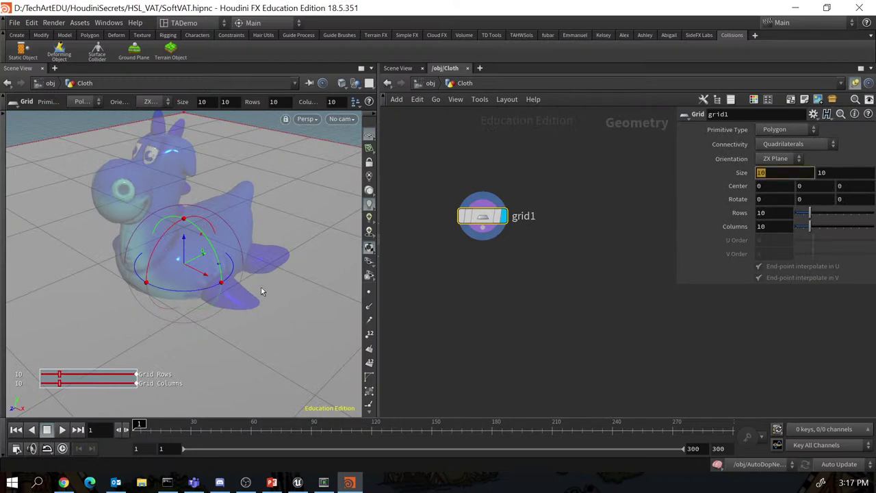
pyautogui.press('Escape')
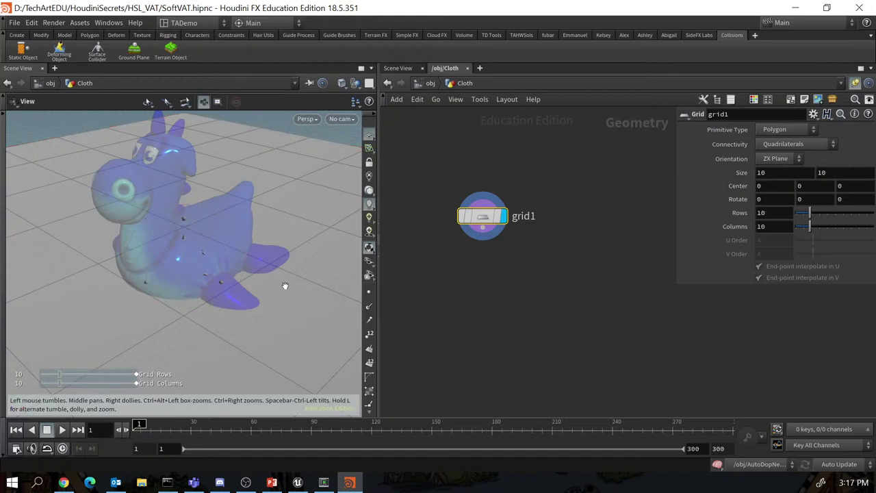
pyautogui.press('h')
pyautogui.moveTo(297, 303); pyautogui.dragTo(235, 235)
pyautogui.press('Return')
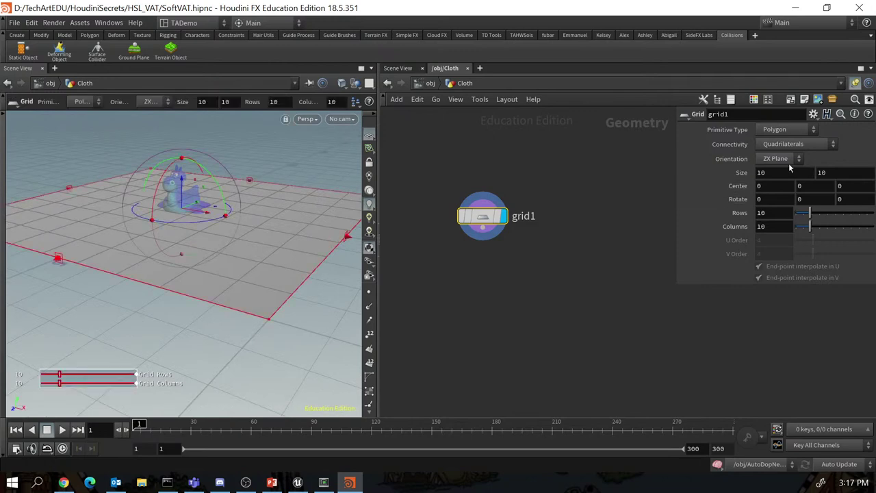
# Set the grid's Size to 5 by 5.
pyautogui.click(785, 173)
pyautogui.write('55')
pyautogui.press('BackSpace')
pyautogui.press('BackSpace')
pyautogui.write('9.9')
pyautogui.press('Return')
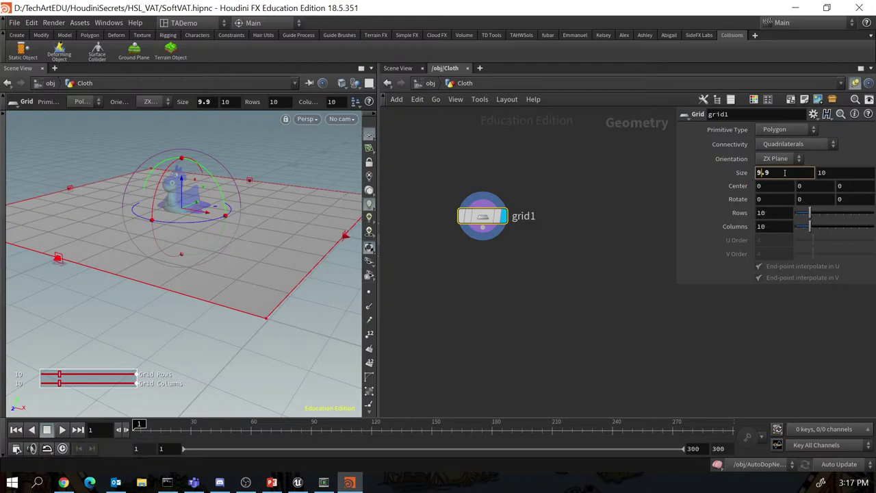
pyautogui.doubleClick(782, 174)
pyautogui.write('5')
pyautogui.press('Tab')
pyautogui.write('5')
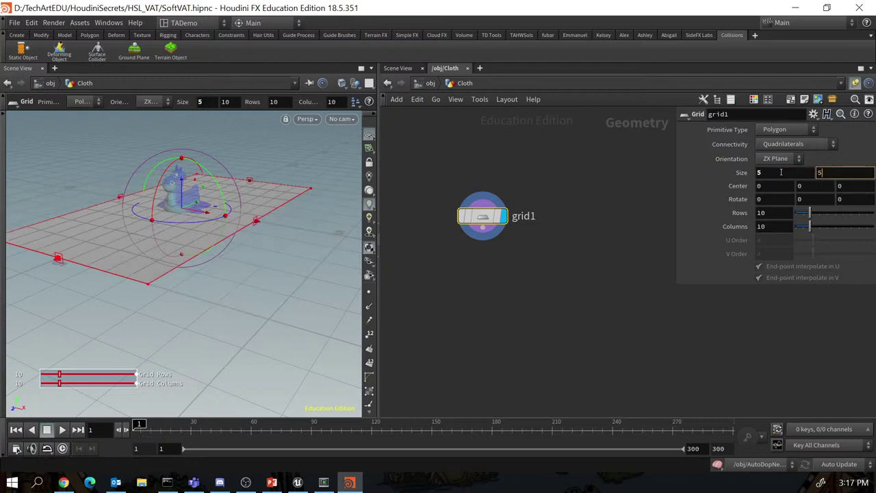
pyautogui.press('Tab')
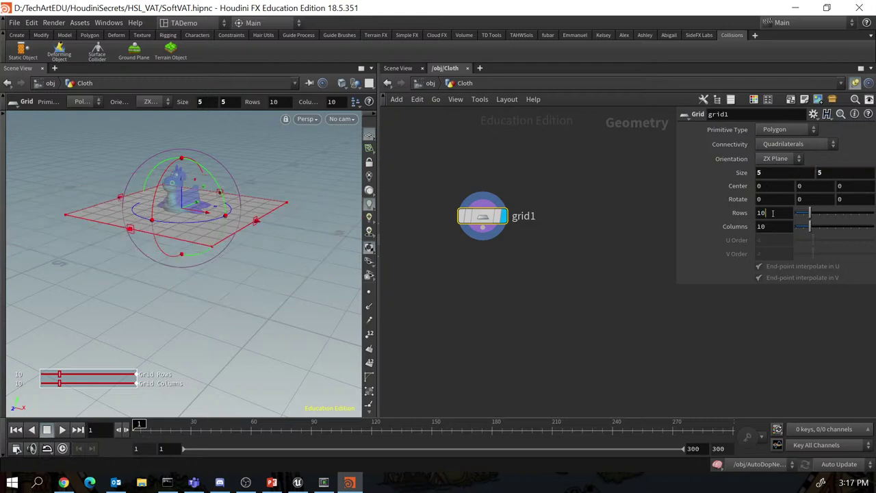
# Give the grid 40 rows and 40 columns.
pyautogui.doubleClick(771, 213)
pyautogui.write('40')
pyautogui.press('Tab')
pyautogui.write('40')
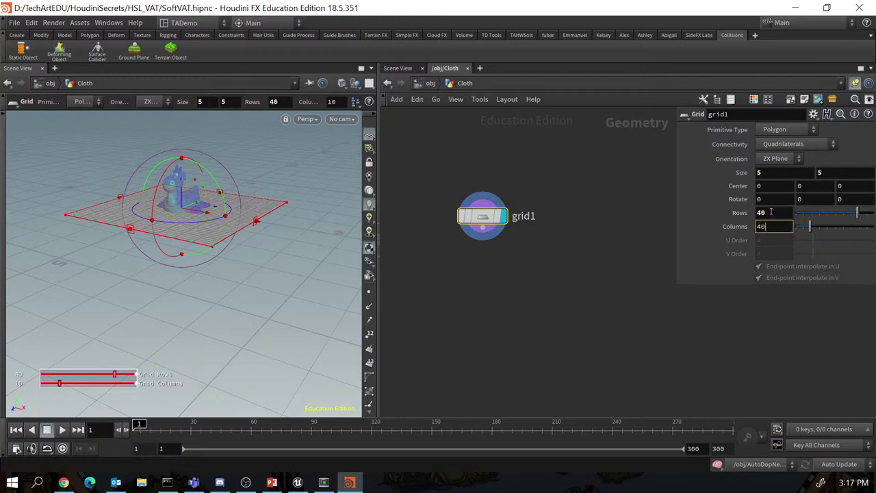
pyautogui.press('Tab')
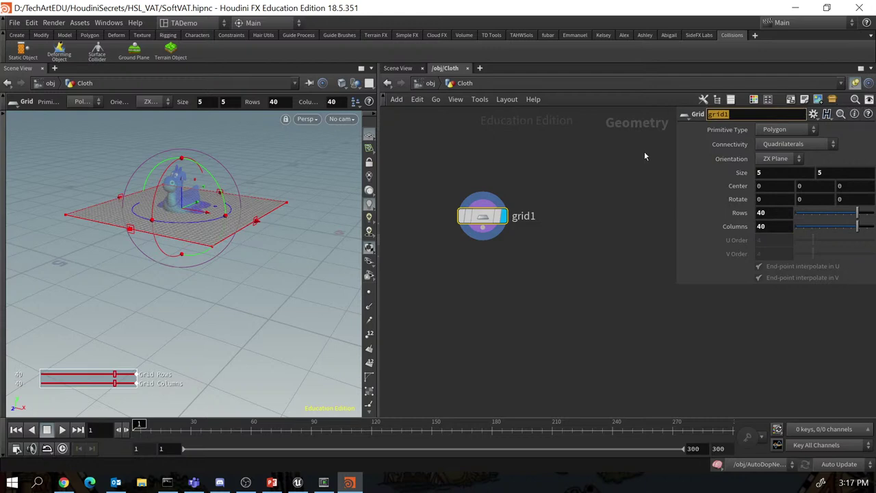
# Raise the grid above the rubber toy to Center Y about 1.68.
pyautogui.click(815, 187)
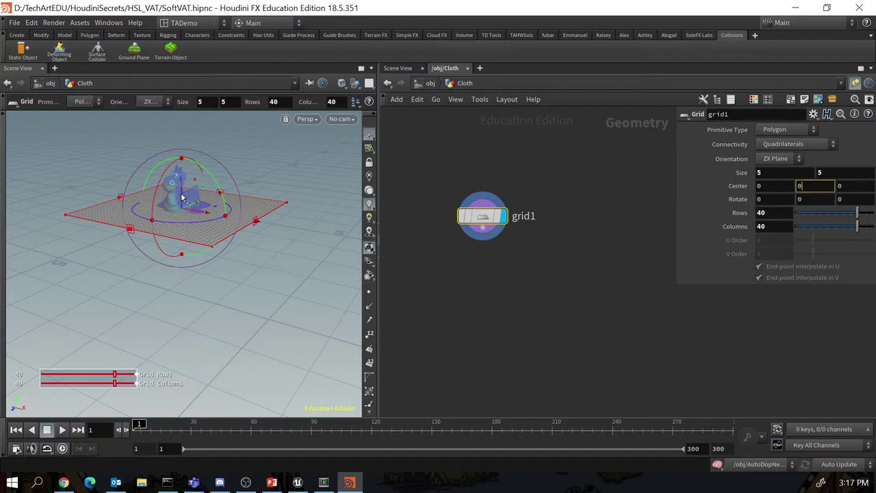
pyautogui.moveTo(182, 197); pyautogui.dragTo(196, 138)
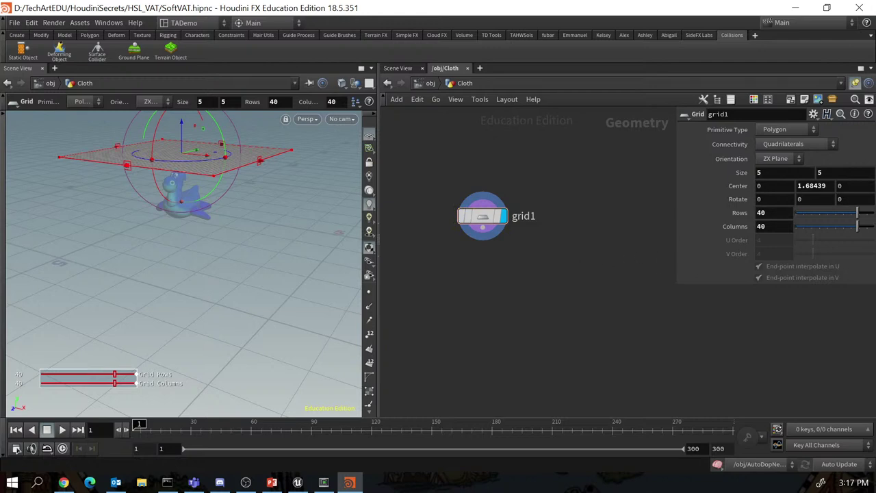
pyautogui.hotkey('alt', 'Tab')
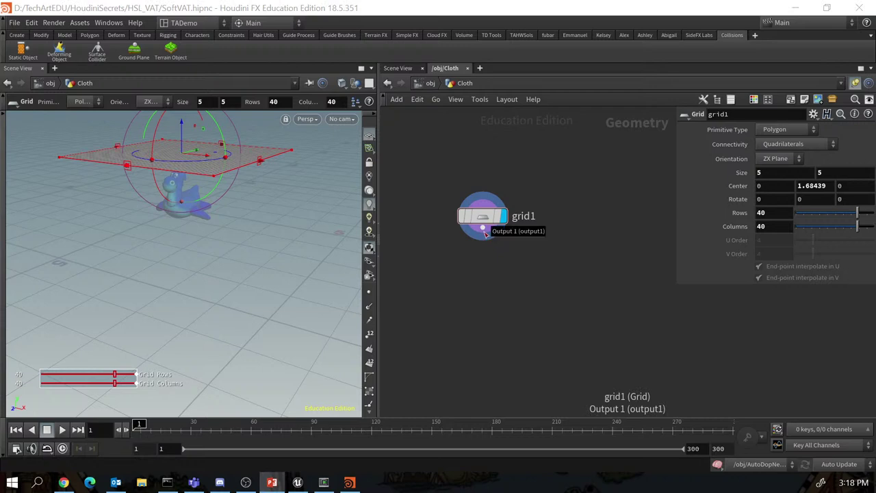
# Add a Point Wrangle, pointwrangle1, wired below grid1 and display its output.
pyautogui.moveTo(483, 231); pyautogui.dragTo(490, 269)
pyautogui.write('point')
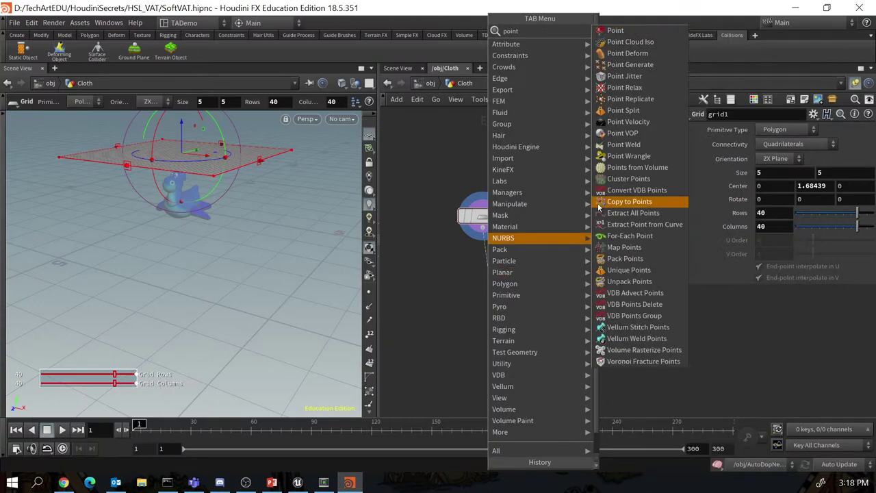
pyautogui.click(624, 156)
pyautogui.moveTo(486, 266); pyautogui.dragTo(492, 265)
pyautogui.click(516, 272)
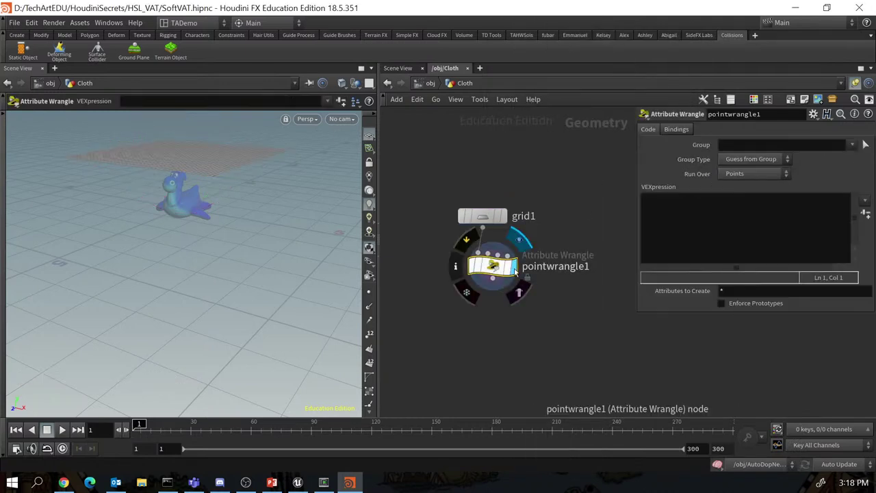
pyautogui.click(690, 211)
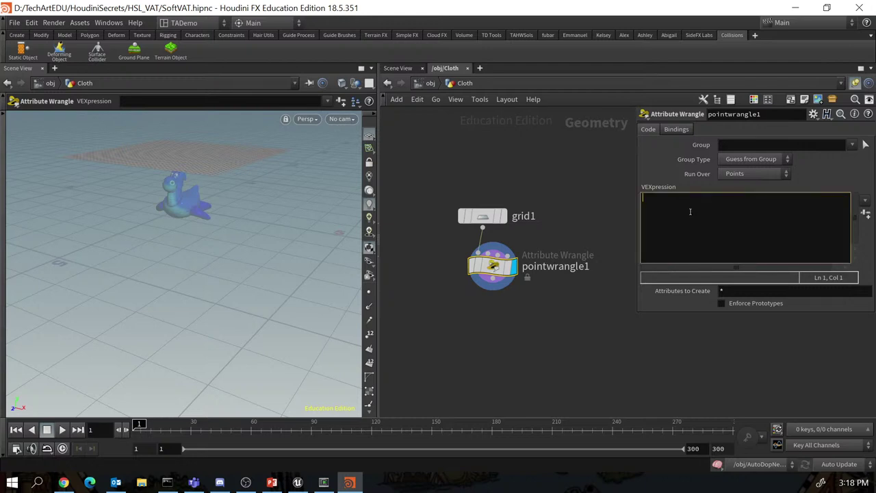
pyautogui.write('@Cd = relbbox')
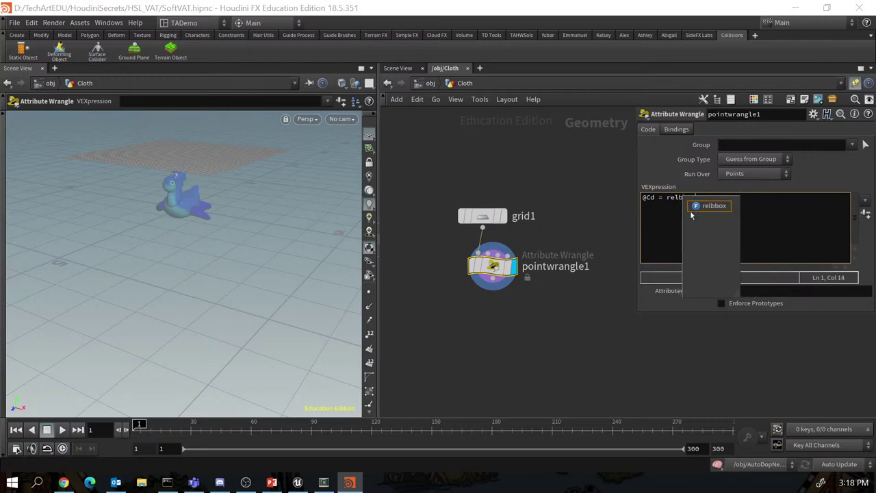
pyautogui.press('Return')
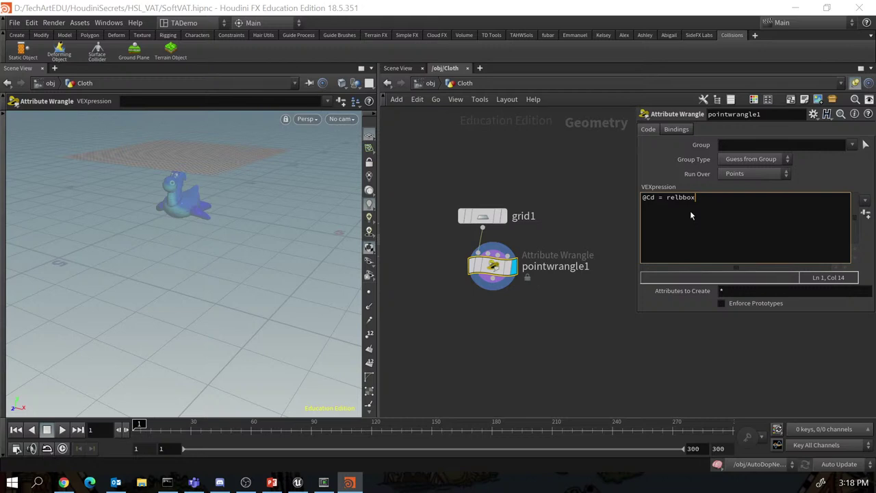
pyautogui.write('(')
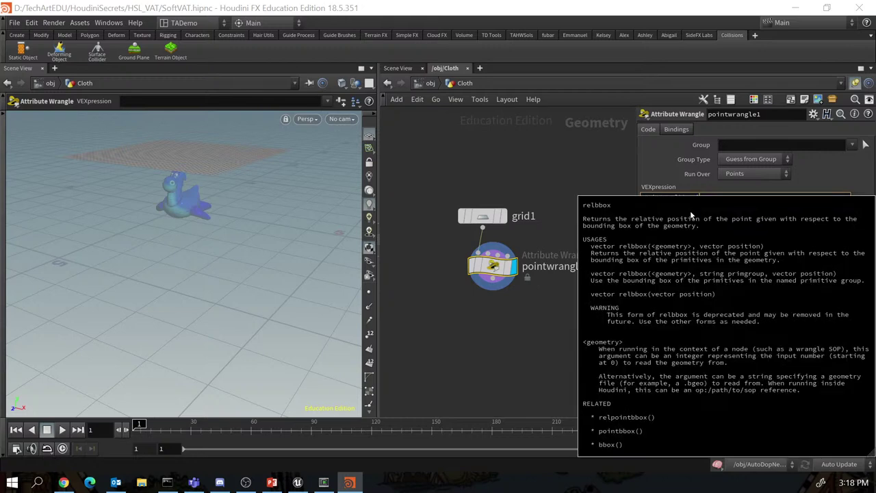
pyautogui.write('0')
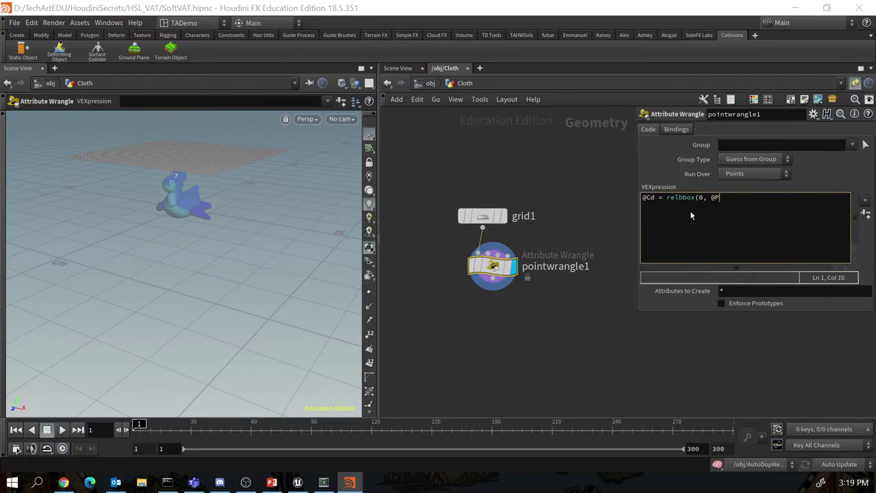
pyautogui.write(', @P)')
pyautogui.write(';')
pyautogui.click(691, 250)
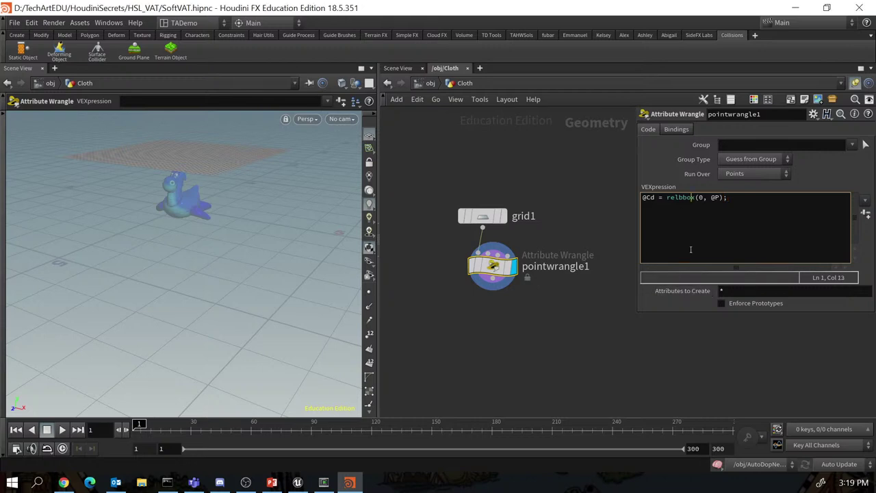
pyautogui.click(738, 205)
pyautogui.hotkey('ctrl', 's')
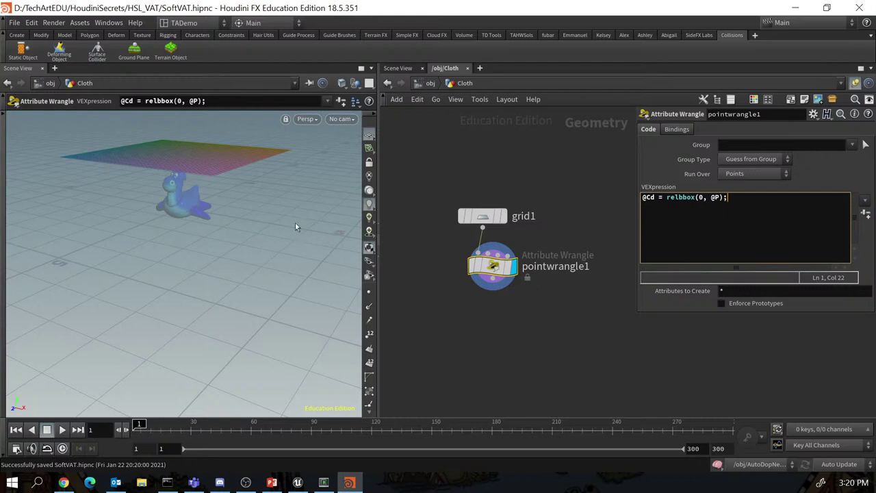
# Orbit the viewport low to inspect the rainbow grid above the toy.
pyautogui.press('Escape')
pyautogui.moveTo(292, 244); pyautogui.dragTo(286, 356)
pyautogui.moveTo(283, 316); pyautogui.dragTo(272, 294)
pyautogui.press('Return')
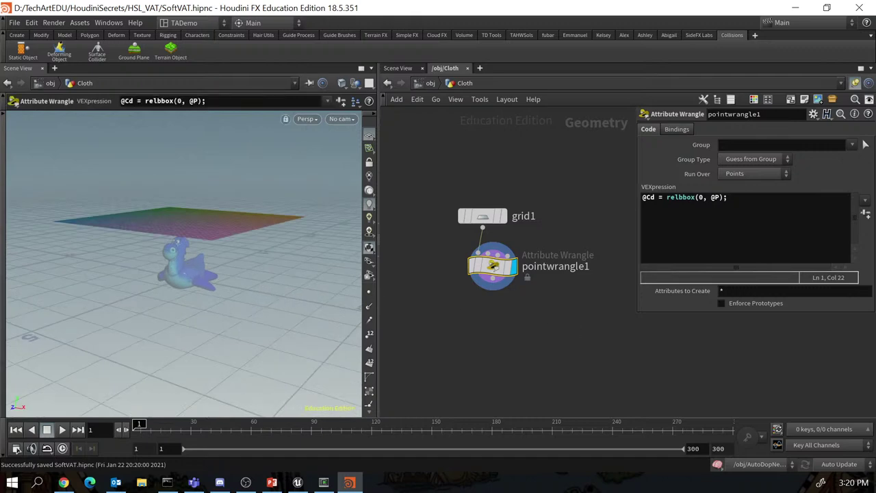
pyautogui.hotkey('alt', 'Tab')
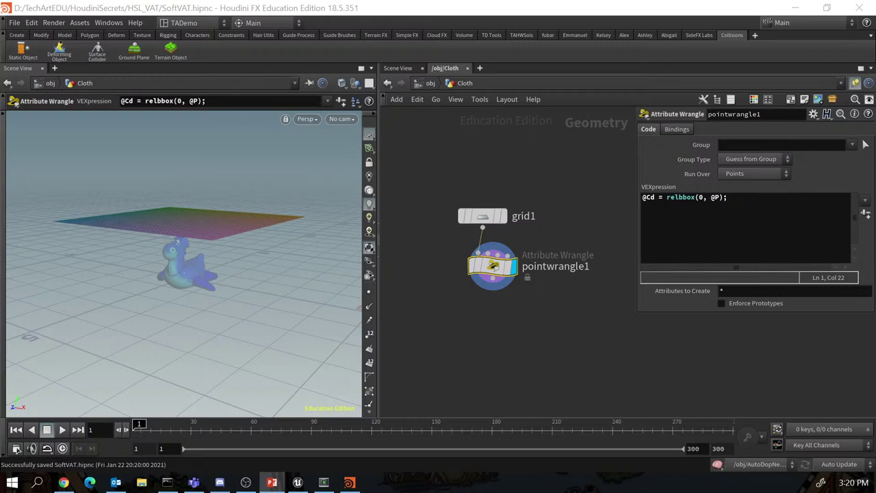
# Go up to /obj, deselect Cloth, and add the FEM Cloth shelf.
pyautogui.click(502, 169)
pyautogui.press('u')
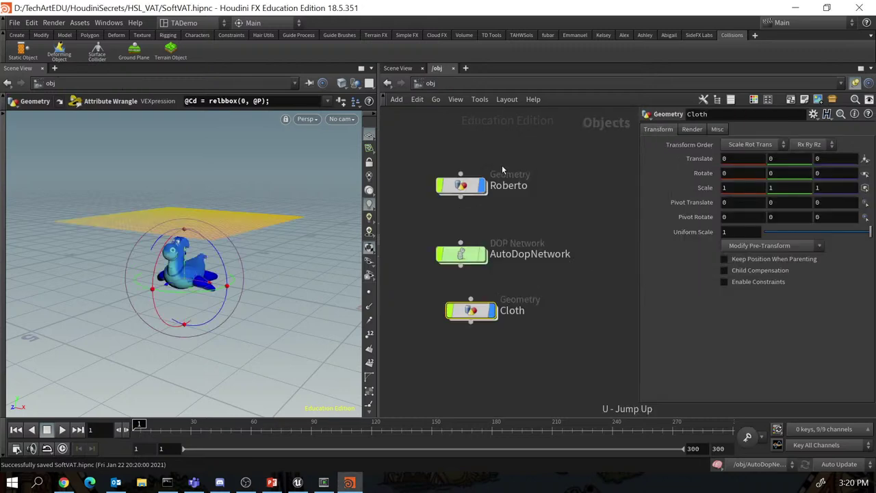
pyautogui.click(486, 142)
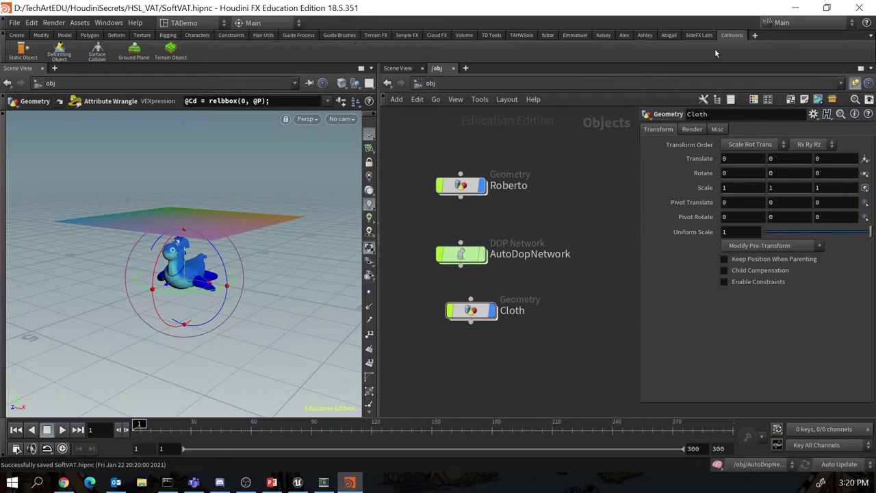
pyautogui.click(755, 35)
pyautogui.moveTo(769, 72)
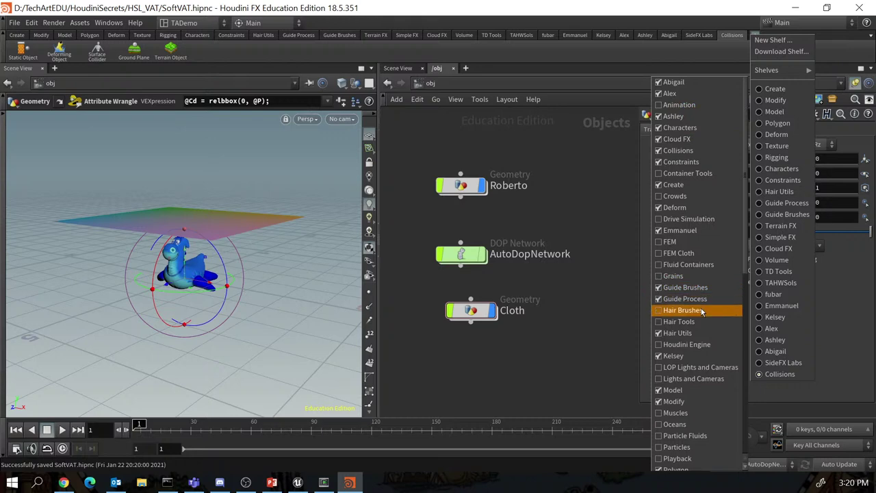
pyautogui.click(678, 254)
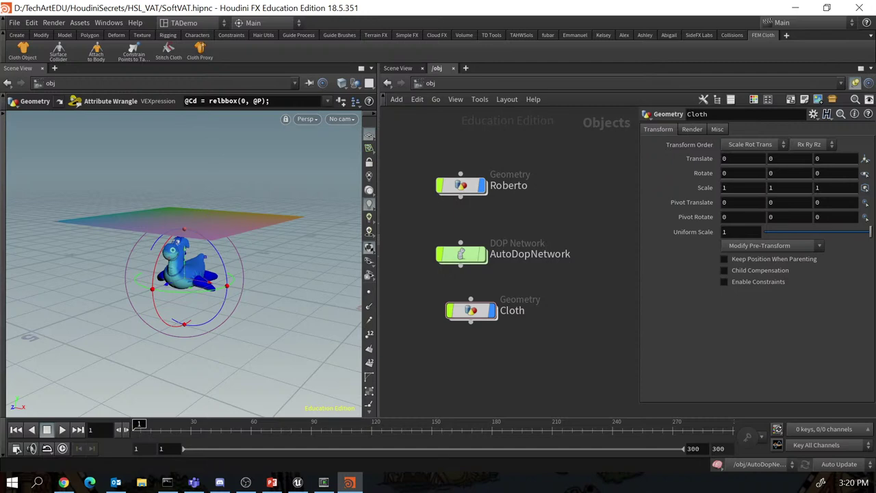
# Make Cloth a FEM cloth object, inspect AutoDopNetwork's nodes, then return to /obj.
pyautogui.hotkey('alt', 'Tab')
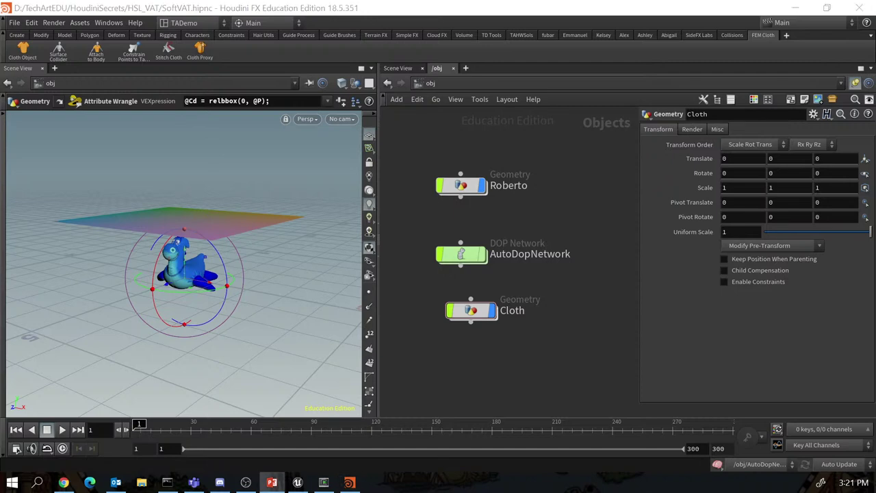
pyautogui.click(478, 311)
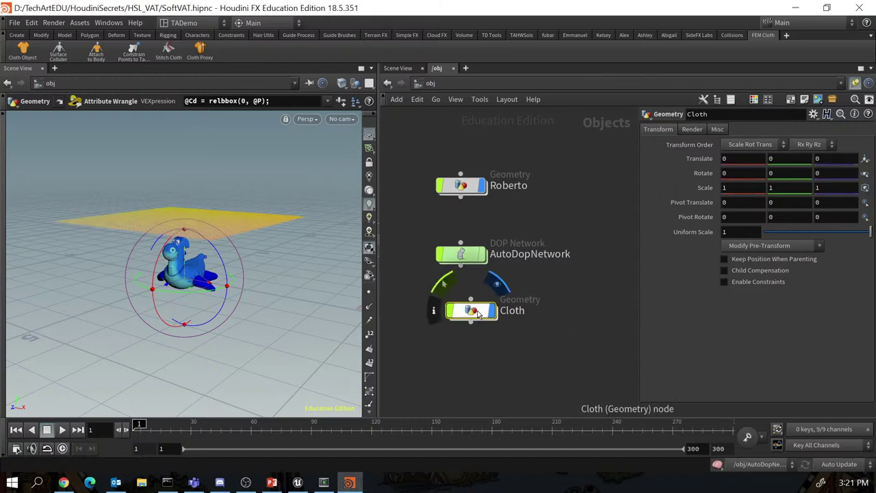
pyautogui.moveTo(487, 312)
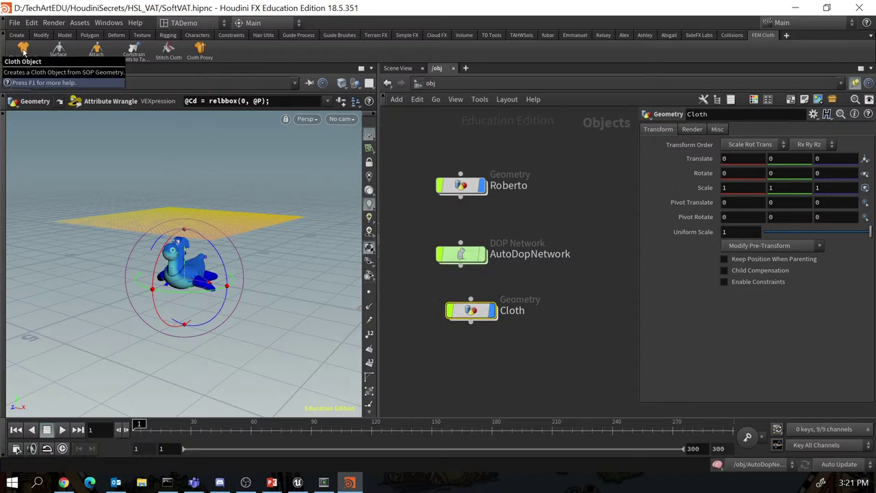
pyautogui.click(23, 49)
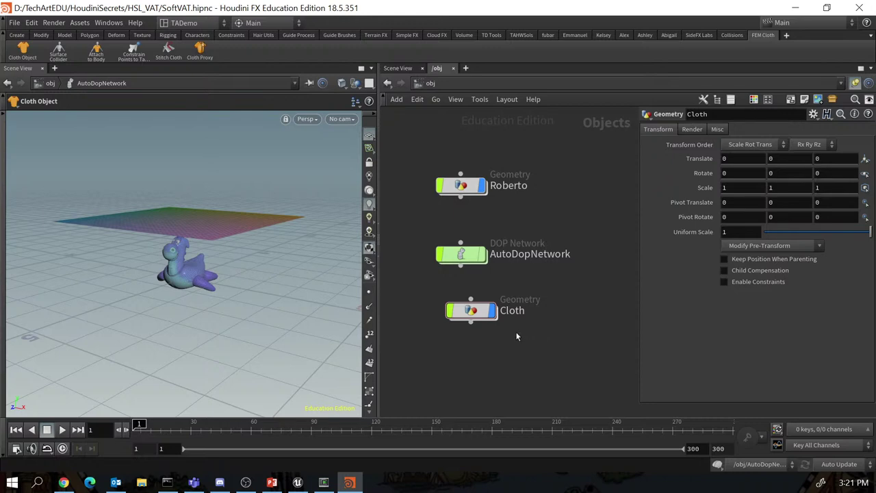
pyautogui.doubleClick(468, 255)
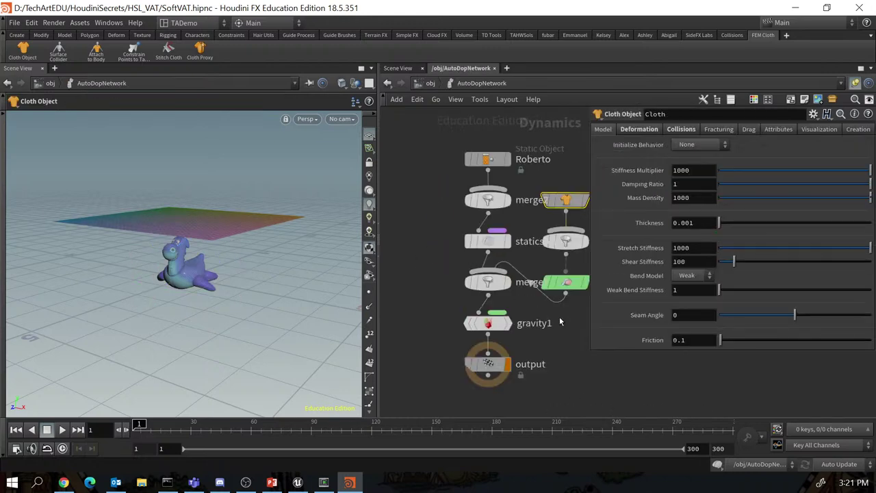
pyautogui.moveTo(564, 323); pyautogui.dragTo(487, 320, button='middle')
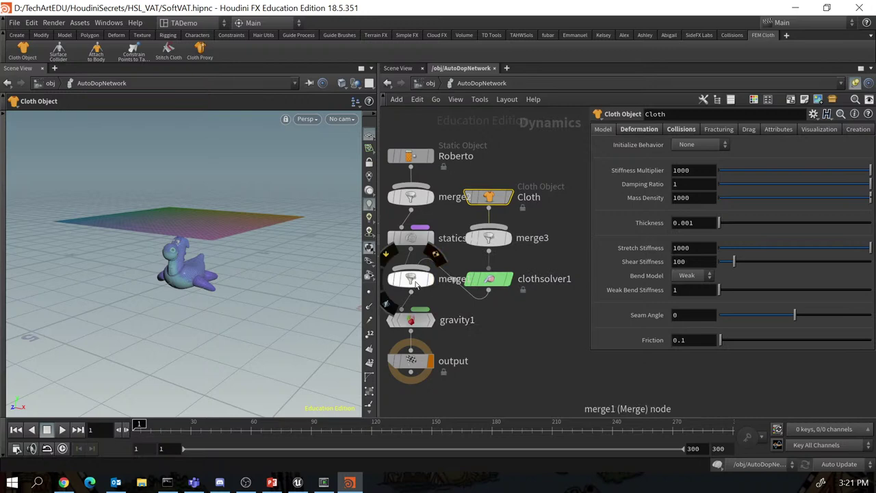
pyautogui.press('u')
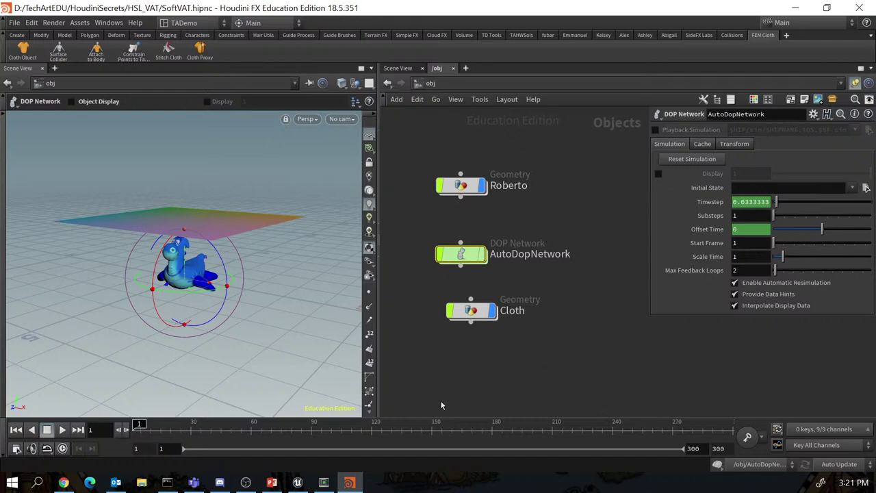
# Play the cloth simulation to frame 47, then rewind to frame 1 and deselect.
pyautogui.click(61, 430)
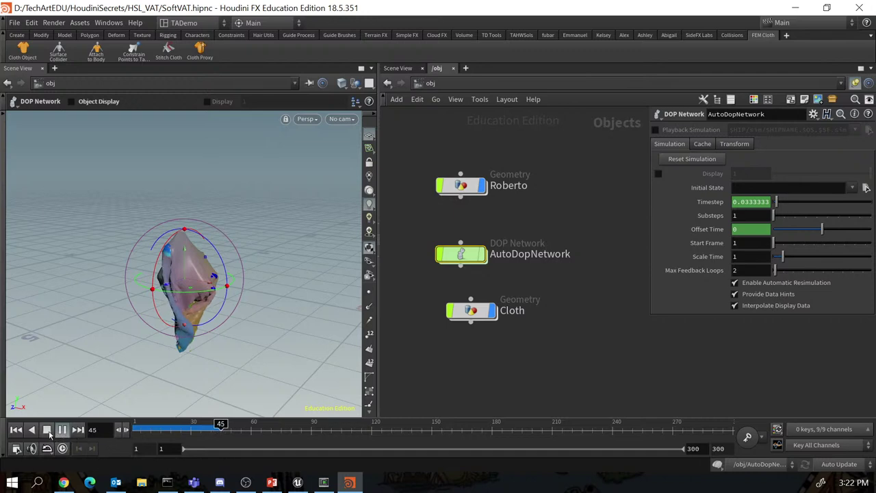
pyautogui.click(47, 430)
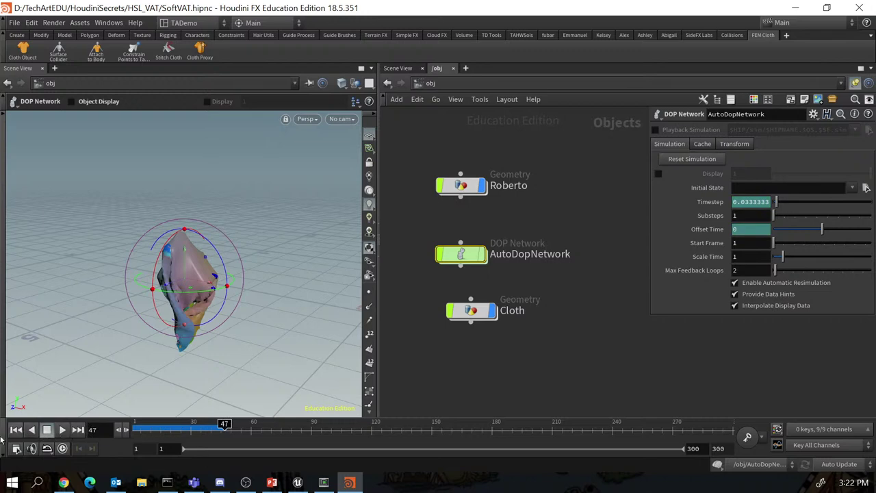
pyautogui.click(16, 430)
pyautogui.click(461, 381)
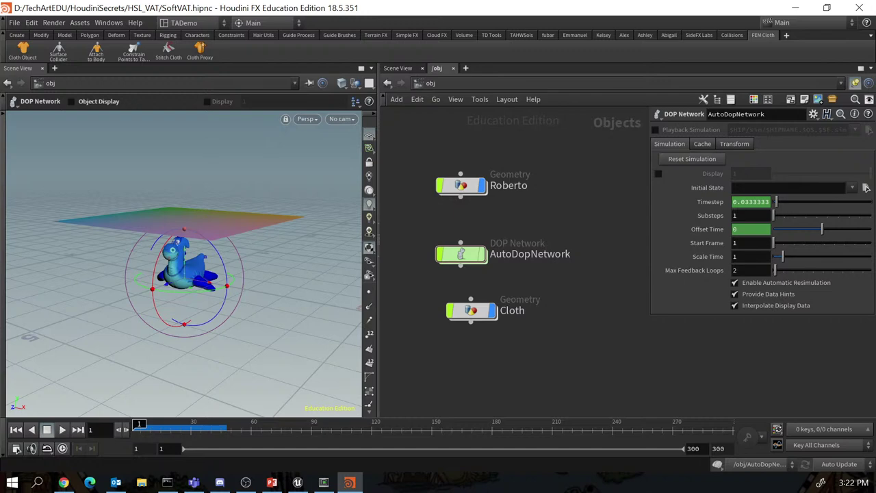
# Add groundplane_object1 from the Collisions shelf and lower it to Translate Y -0.248208.
pyautogui.hotkey('alt', 'Tab')
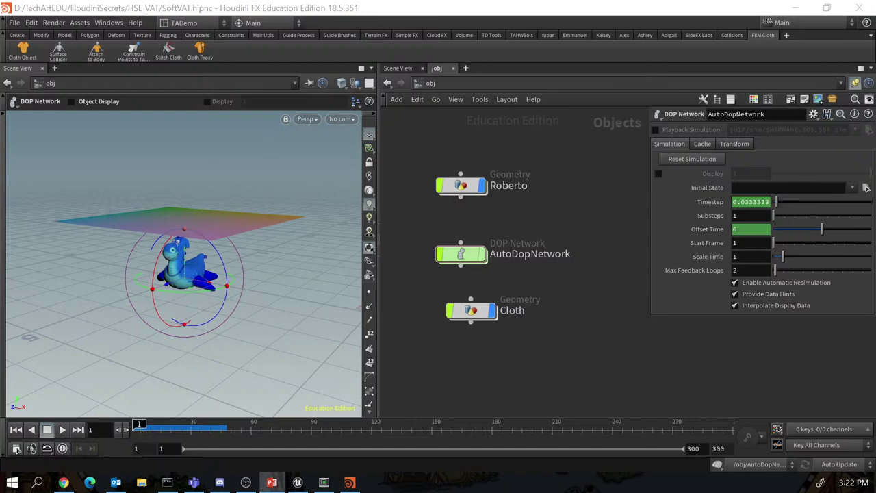
pyautogui.click(736, 36)
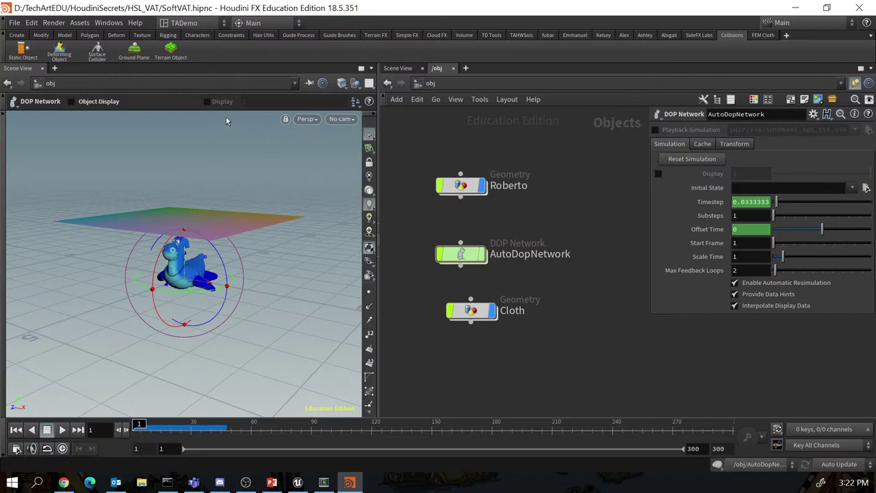
pyautogui.click(136, 49)
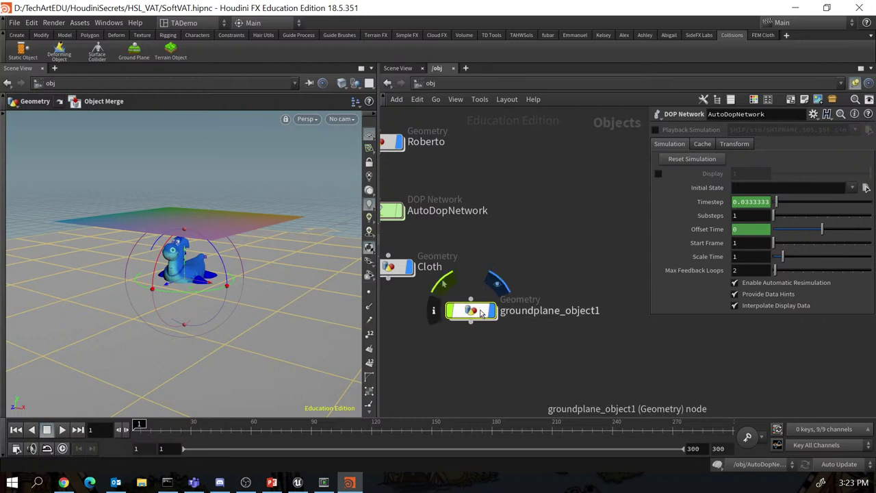
pyautogui.moveTo(481, 312); pyautogui.dragTo(463, 310)
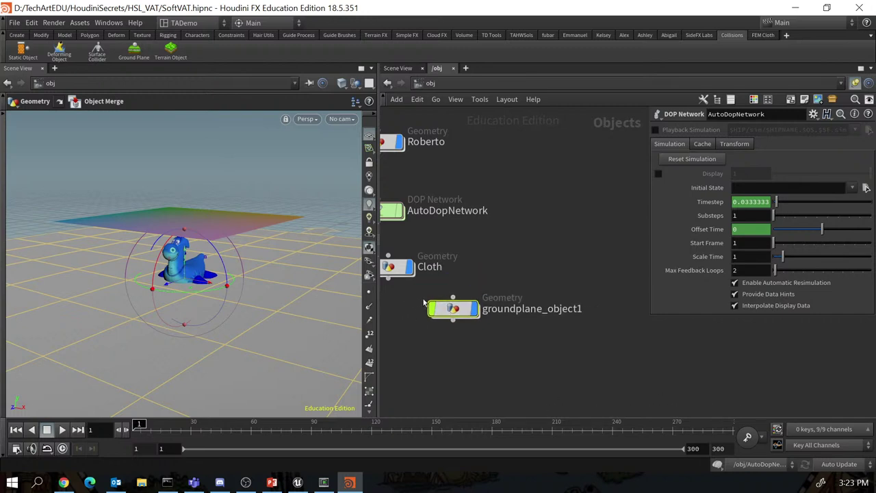
pyautogui.click(458, 311)
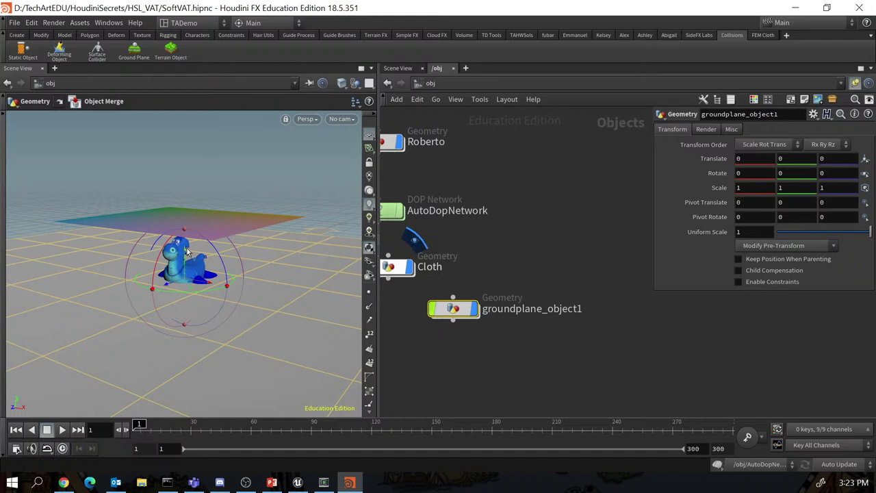
pyautogui.moveTo(459, 310)
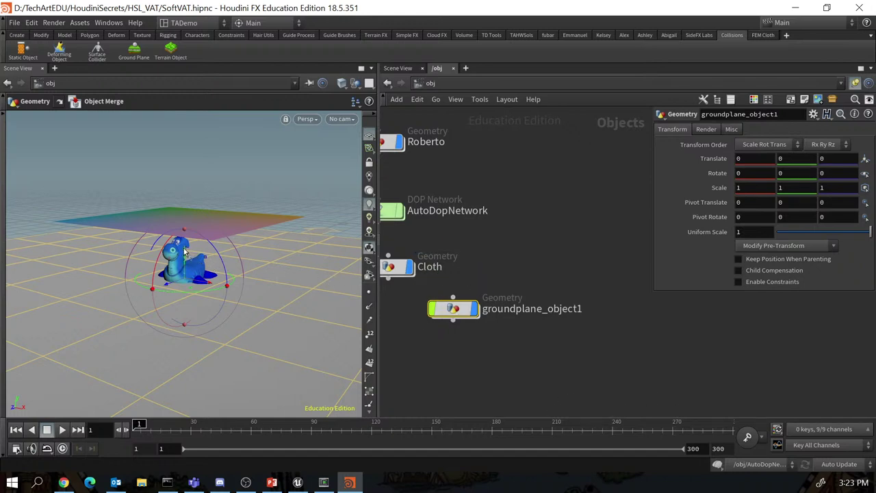
pyautogui.moveTo(188, 254); pyautogui.dragTo(186, 261)
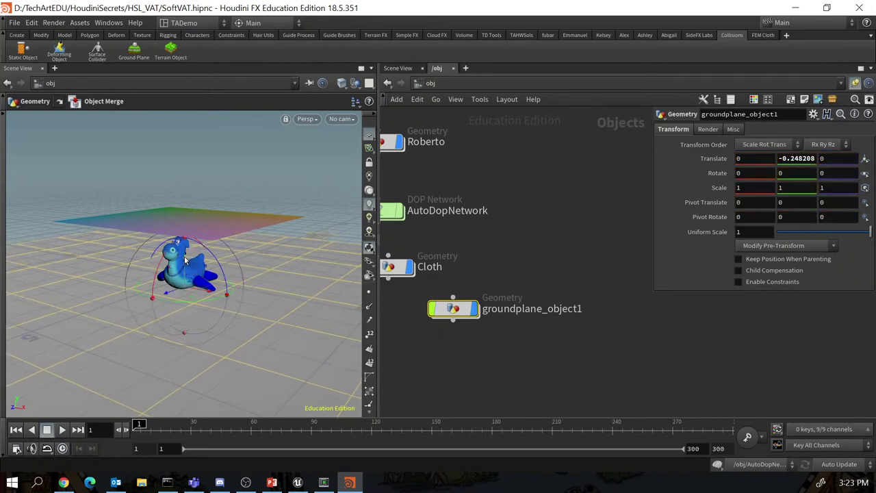
pyautogui.moveTo(450, 354); pyautogui.dragTo(519, 384, button='middle')
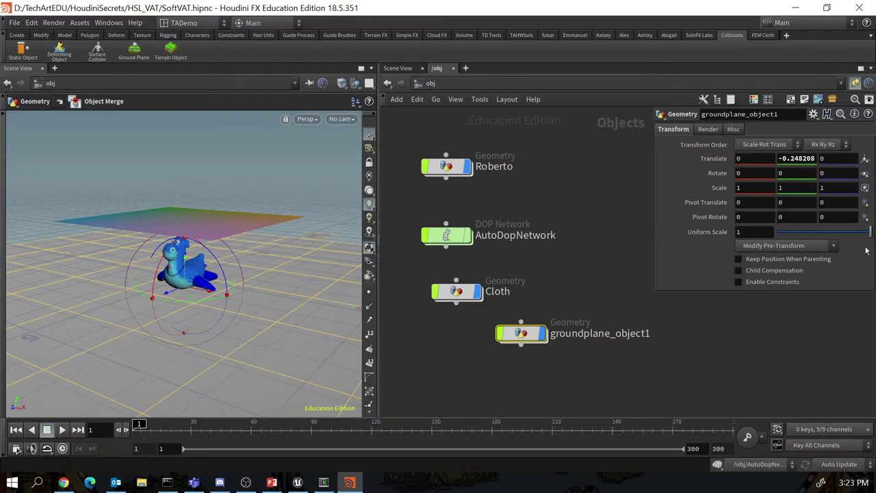
# Inside AutoDopNetwork, move the groundplane node above the Roberto node.
pyautogui.doubleClick(447, 235)
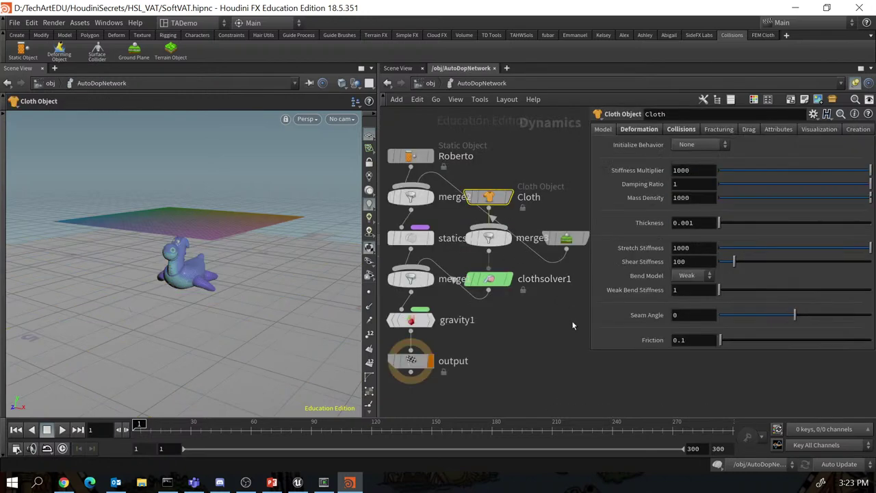
pyautogui.moveTo(573, 322); pyautogui.dragTo(563, 364, button='middle')
pyautogui.moveTo(556, 280); pyautogui.dragTo(516, 176)
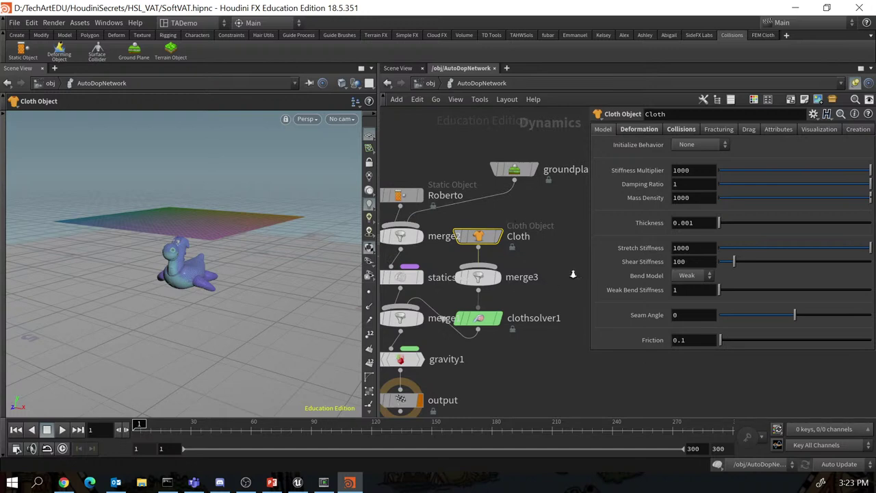
pyautogui.scroll(-3, 575, 277)
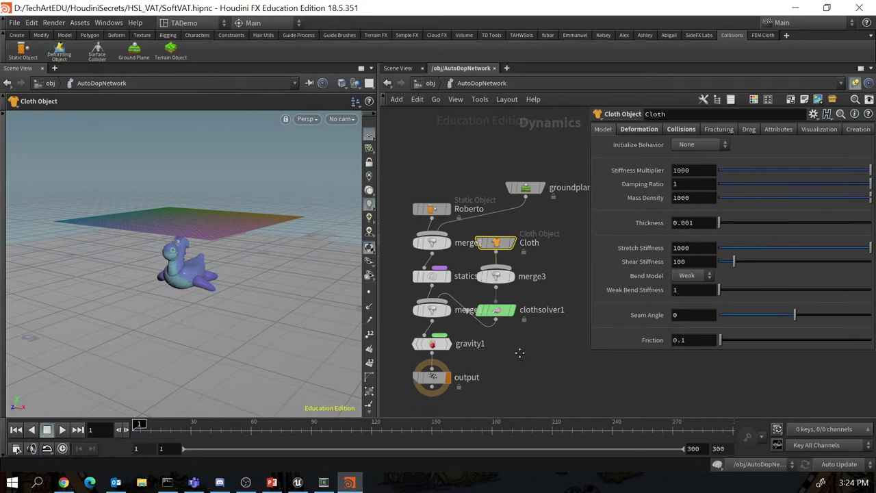
pyautogui.scroll(1, 518, 352)
pyautogui.scroll(-1, 522, 352)
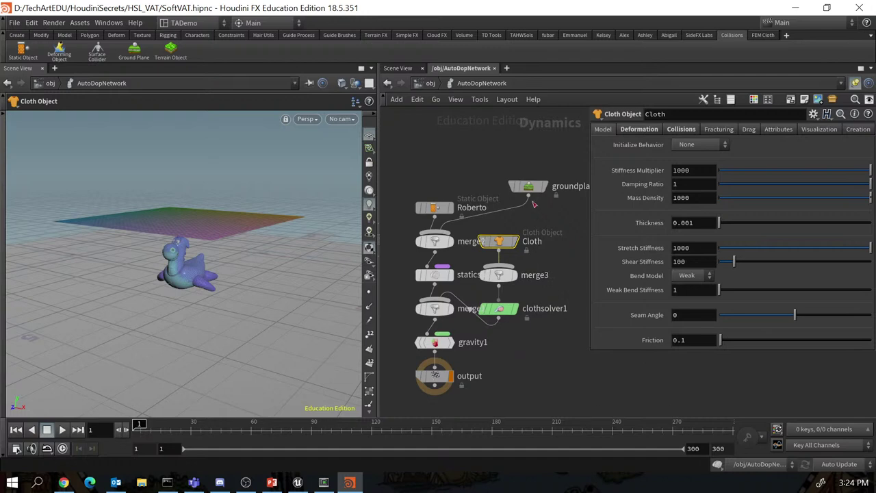
# Move staticsolver1 up and to the left, then deselect Cloth.
pyautogui.moveTo(520, 198)
pyautogui.moveTo(442, 245)
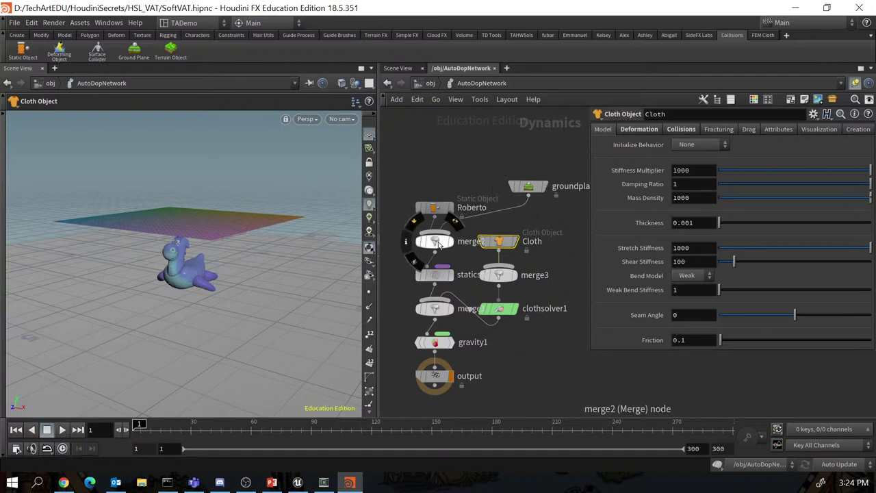
pyautogui.moveTo(434, 279)
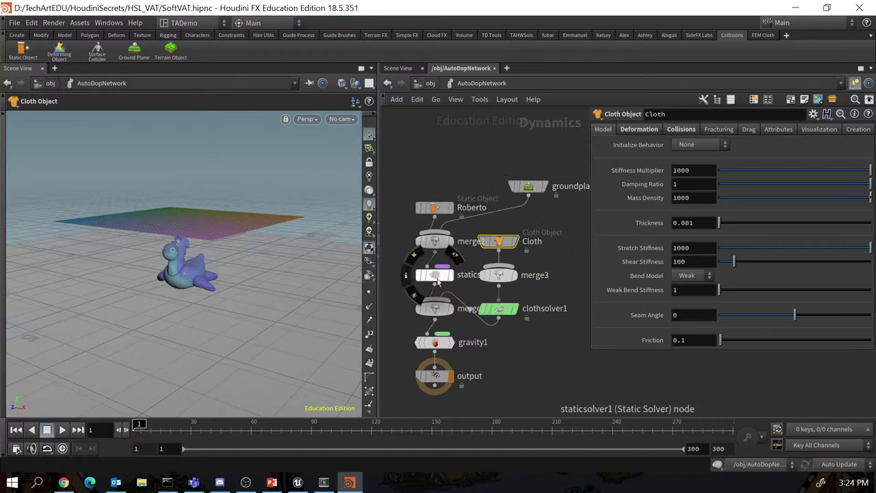
pyautogui.moveTo(434, 279); pyautogui.dragTo(407, 281)
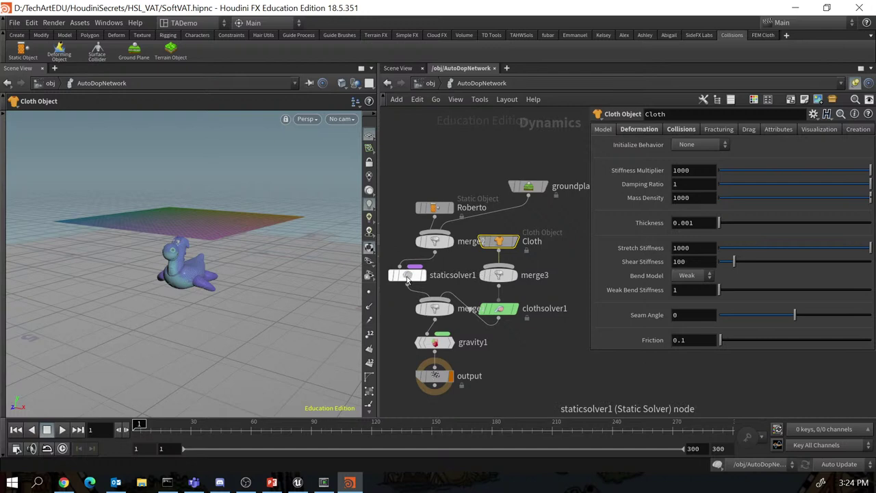
pyautogui.moveTo(407, 281)
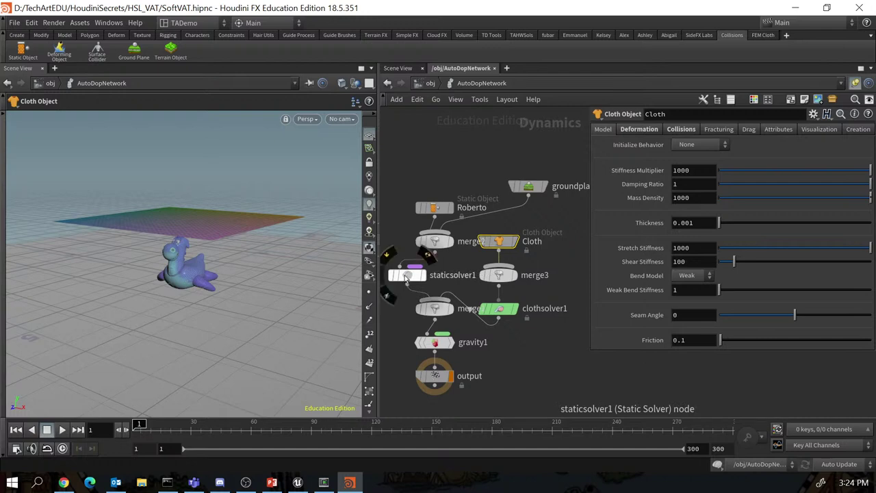
pyautogui.moveTo(522, 257)
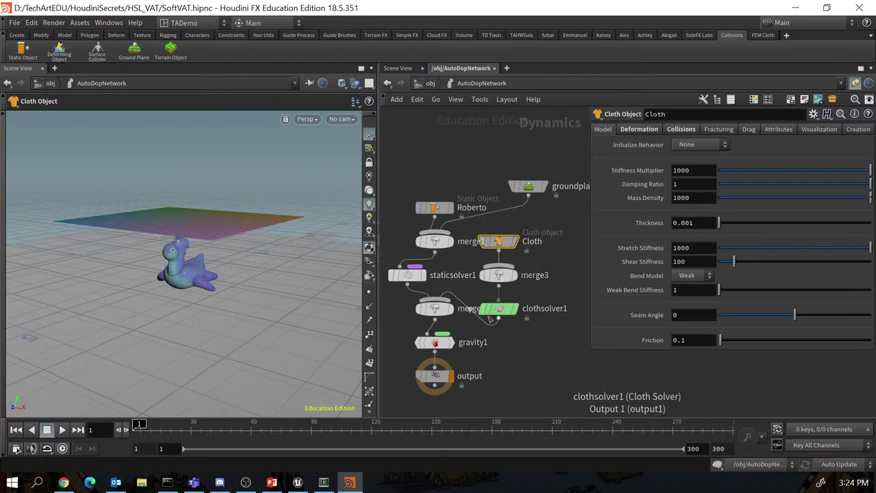
pyautogui.click(539, 377)
# Back at /obj, clear the selection and play the simulation until frame 70.
pyautogui.press('u')
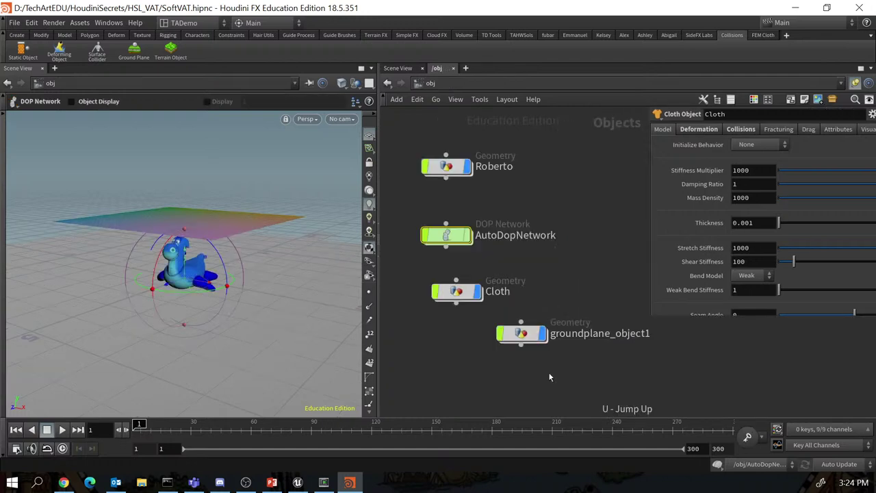
pyautogui.click(480, 387)
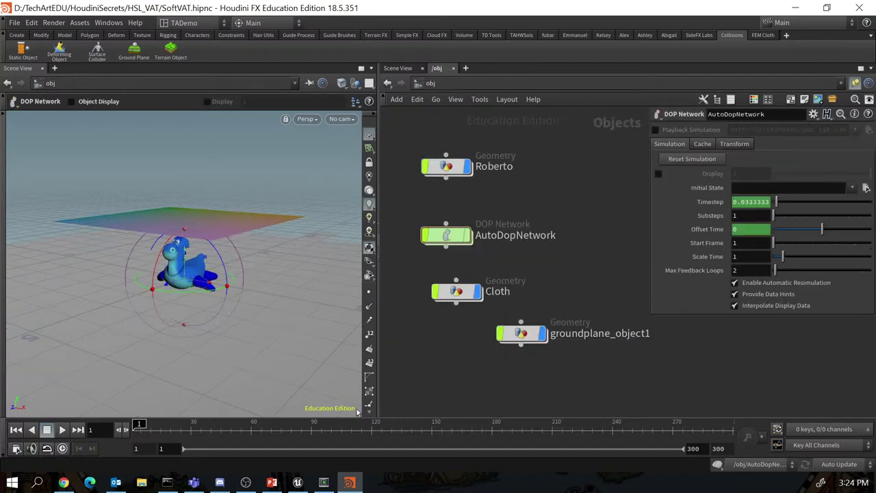
pyautogui.click(63, 429)
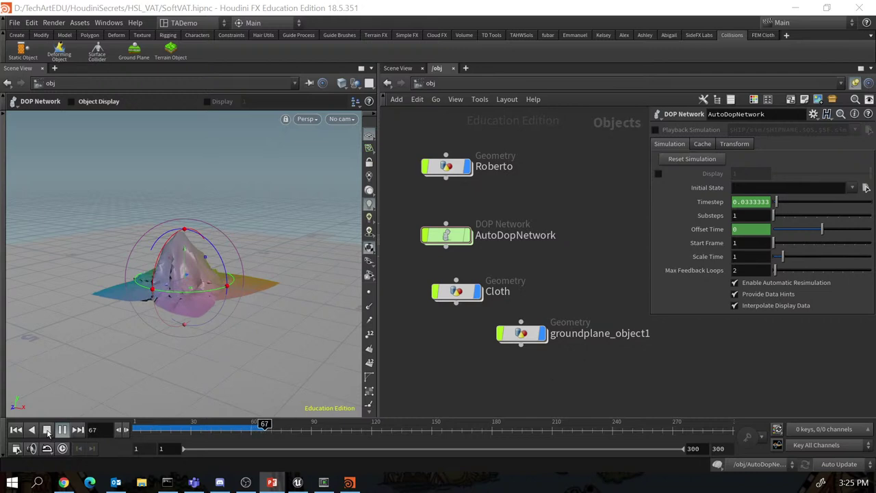
pyautogui.click(46, 430)
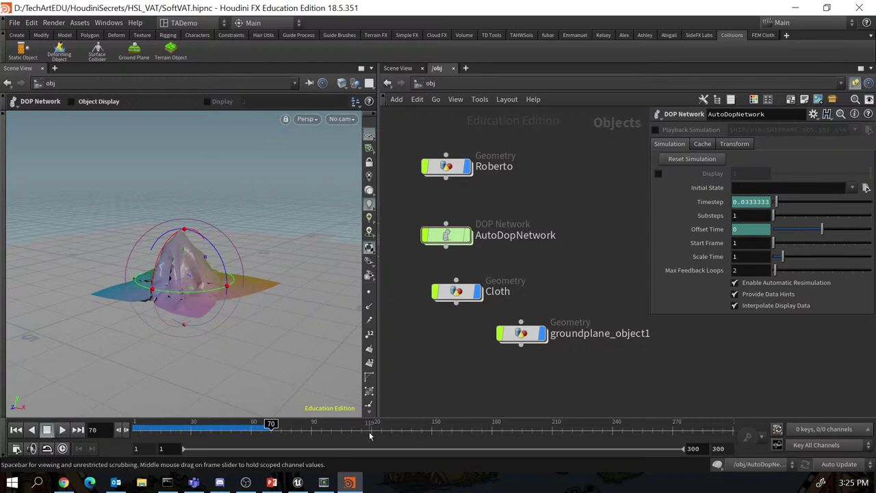
# Set the playback end frame to 70 and save SoftVAT.hipnc.
pyautogui.doubleClick(688, 450)
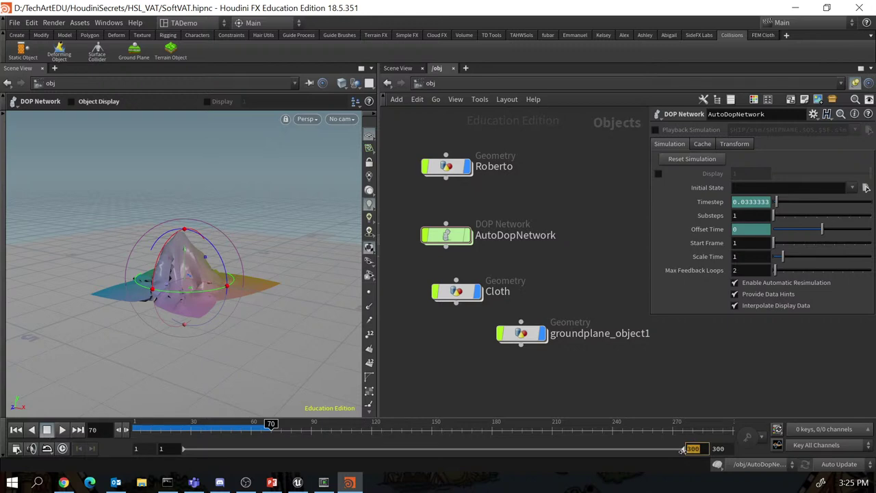
pyautogui.write('70')
pyautogui.press('Return')
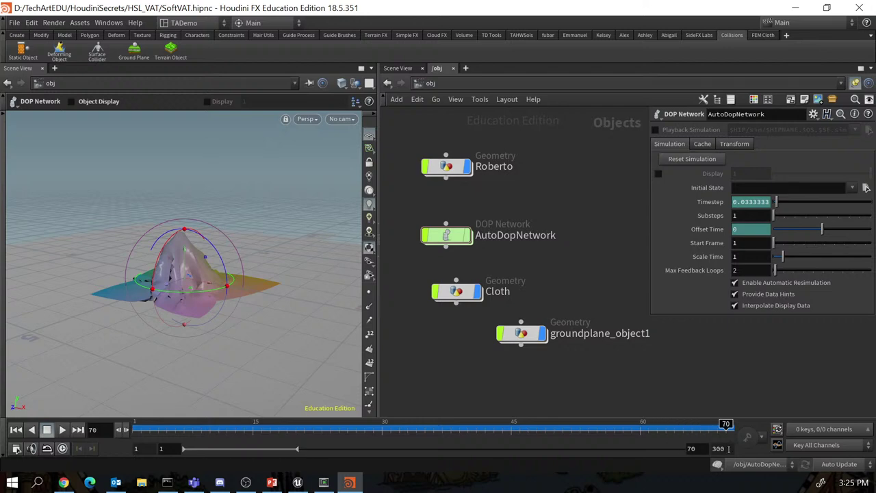
pyautogui.click(14, 23)
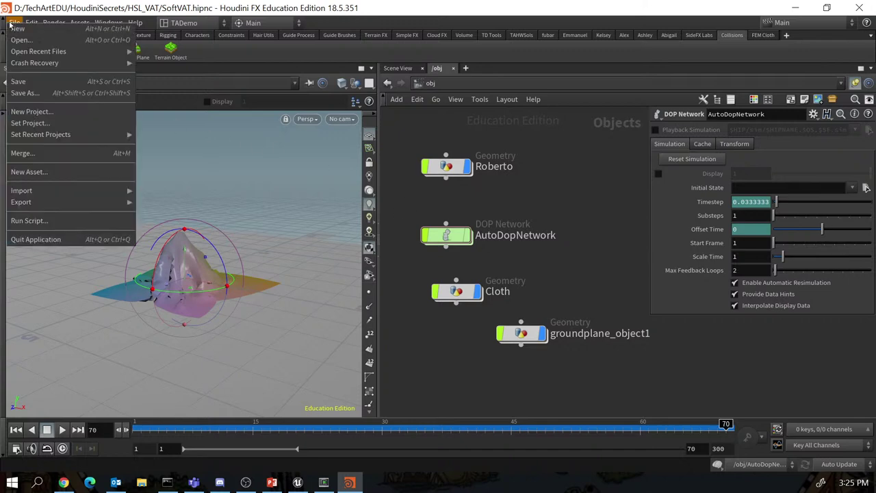
pyautogui.click(13, 81)
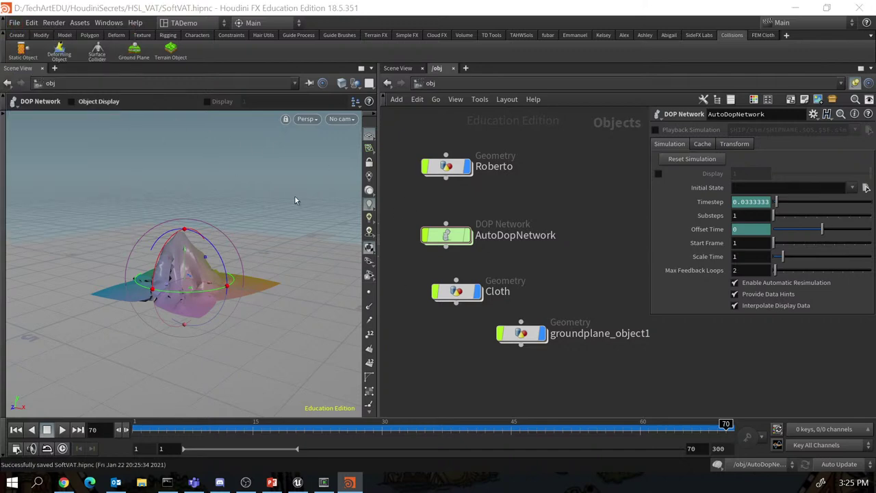
# Scrub the timeline back to frame 1.
pyautogui.moveTo(550, 333)
pyautogui.click(182, 425)
pyautogui.moveTo(182, 425); pyautogui.dragTo(137, 425)
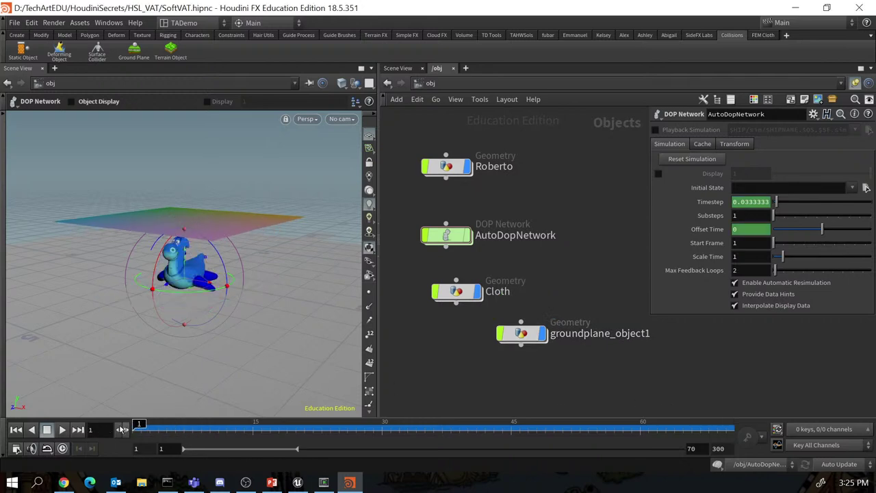
pyautogui.click(63, 429)
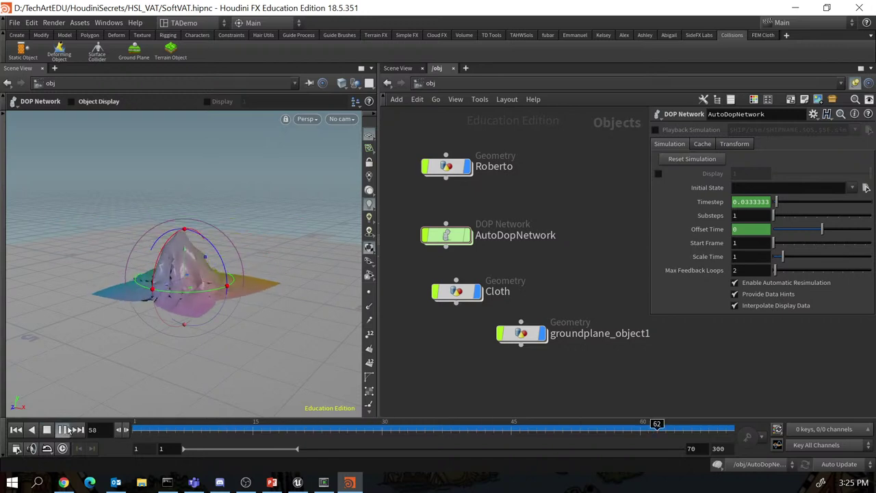
pyautogui.click(49, 430)
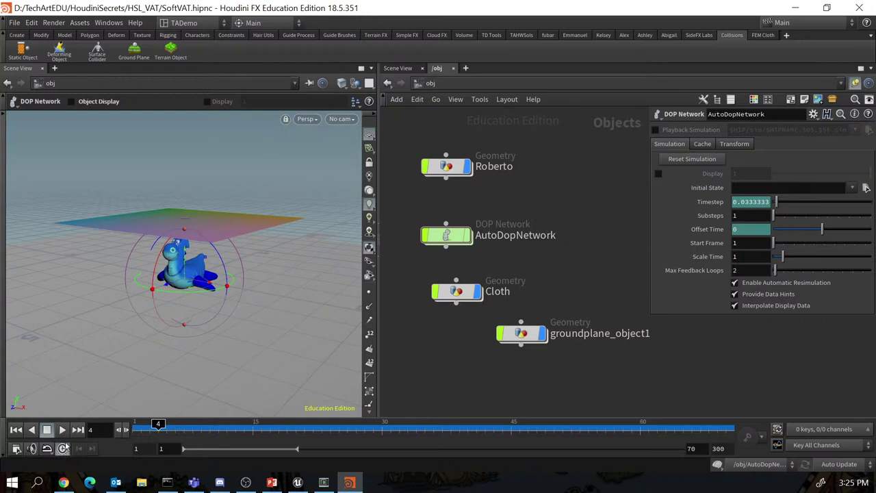
pyautogui.click(60, 430)
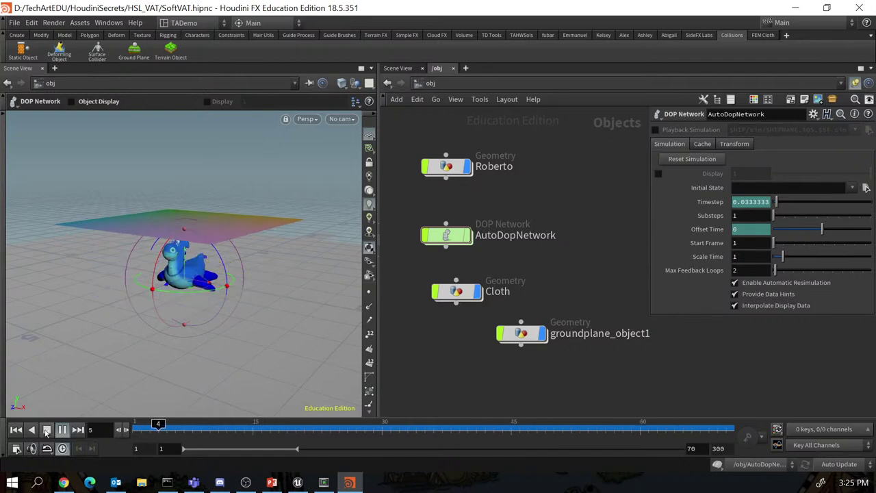
pyautogui.click(46, 430)
pyautogui.moveTo(164, 429); pyautogui.dragTo(127, 429)
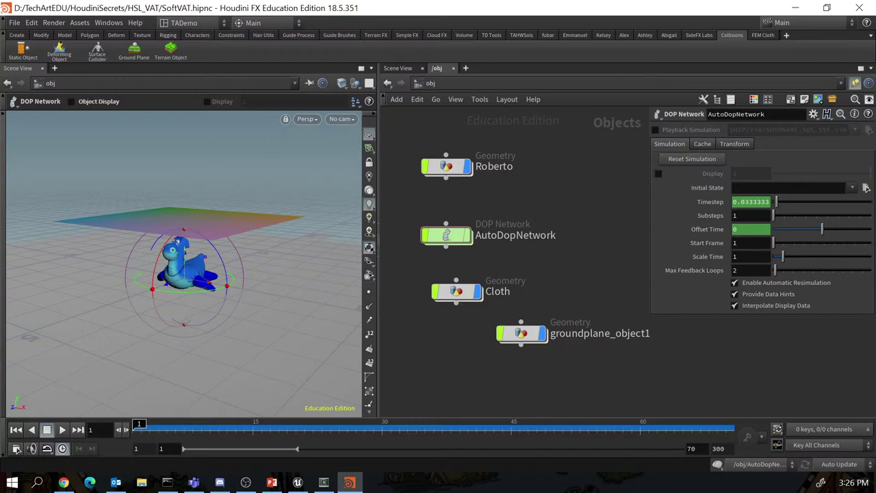
# Inside the Cloth geometry, place a CHOP Network node below dopimport1.
pyautogui.doubleClick(457, 293)
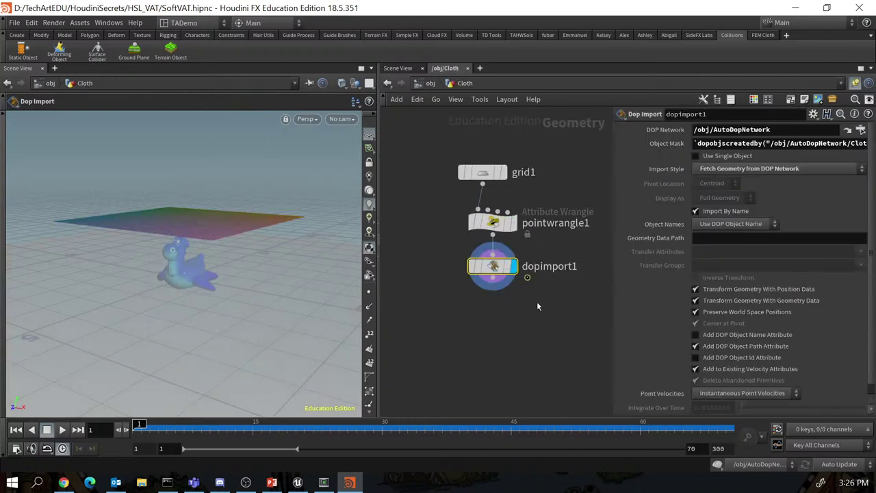
pyautogui.moveTo(537, 301); pyautogui.dragTo(476, 334, button='middle')
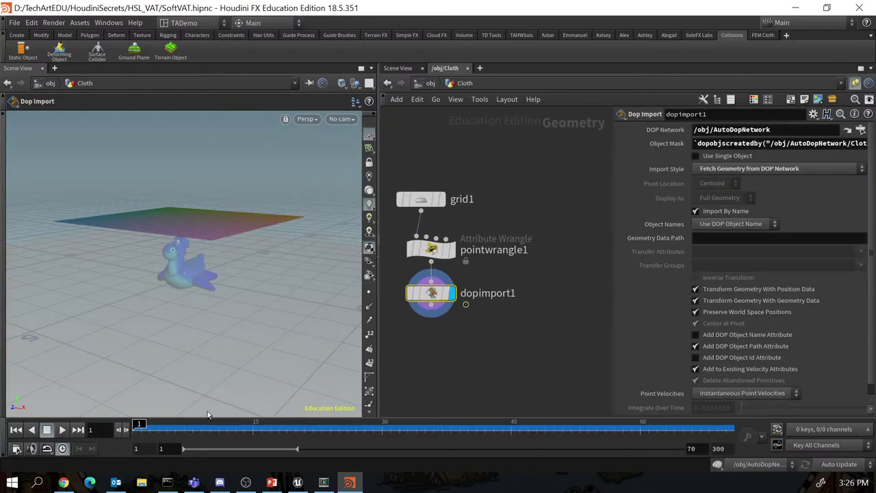
pyautogui.press('Tab')
pyautogui.moveTo(501, 332)
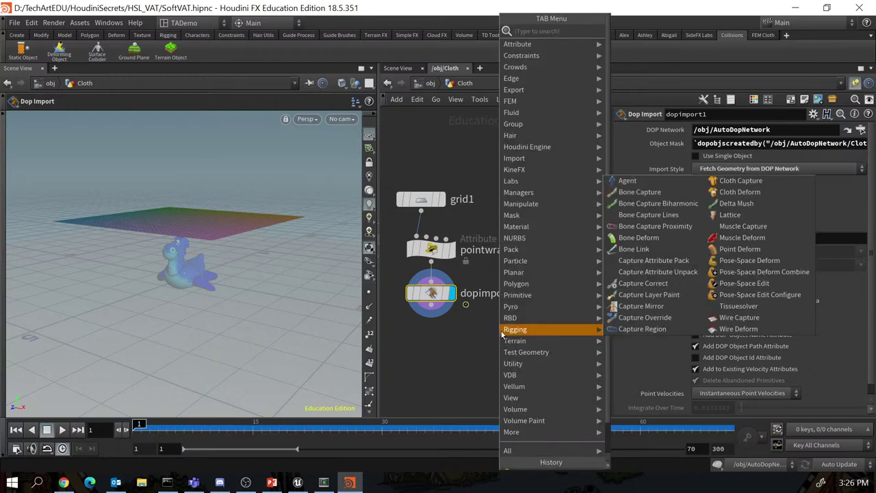
pyautogui.write('chop')
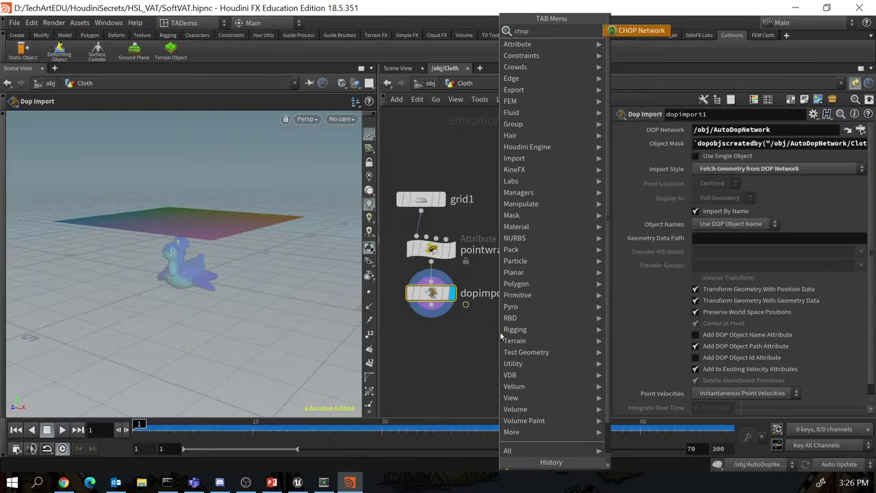
pyautogui.click(616, 30)
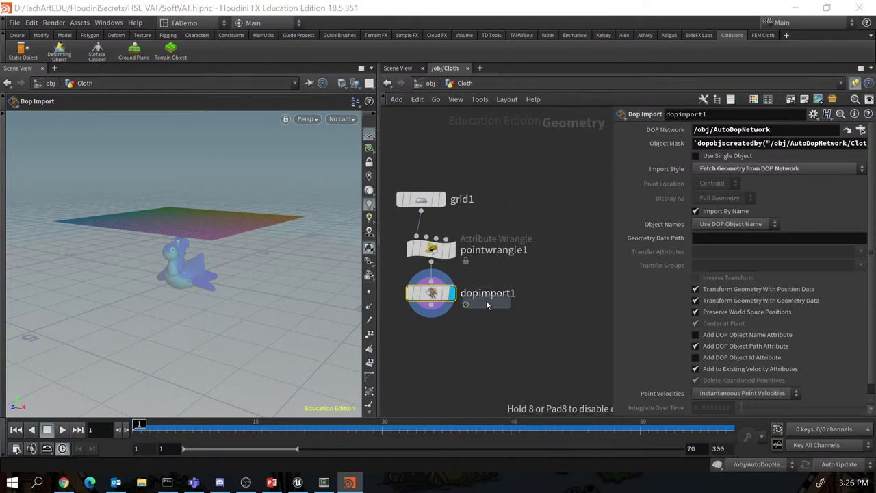
pyautogui.click(524, 344)
# Rename the new chopnet1 node to SmoothCloth.
pyautogui.doubleClick(578, 345)
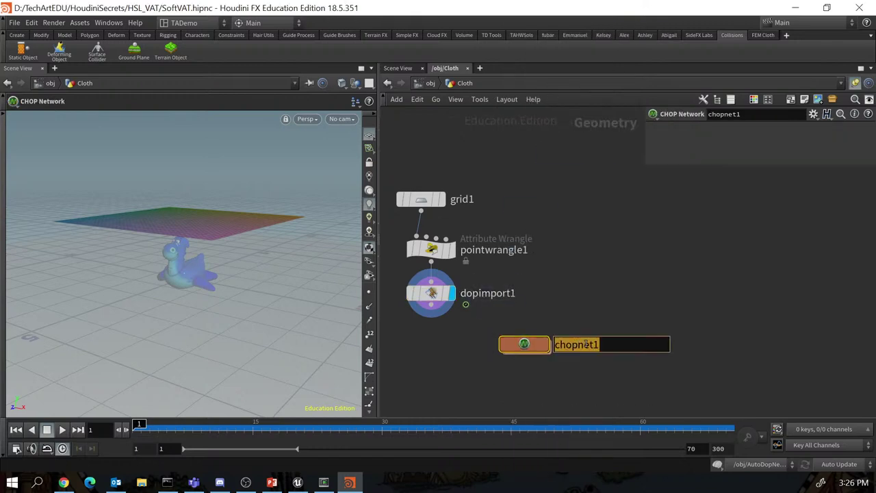
pyautogui.write('S')
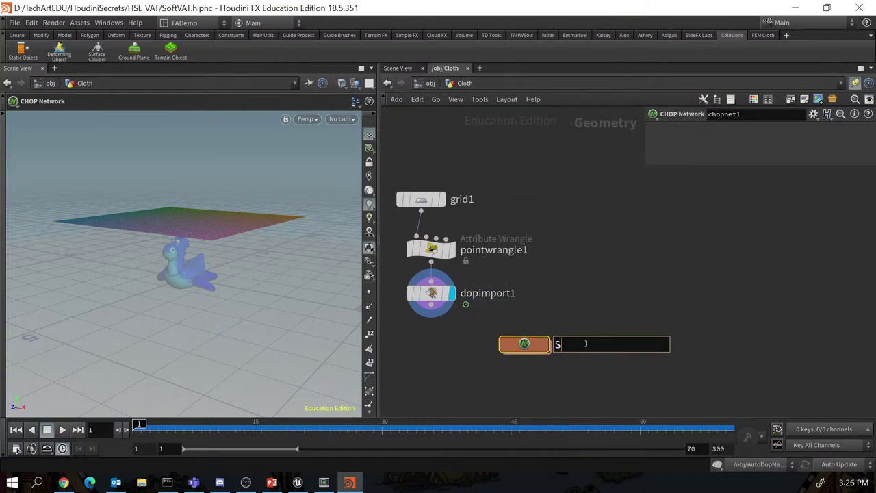
pyautogui.write('moothCloth')
pyautogui.press('Return')
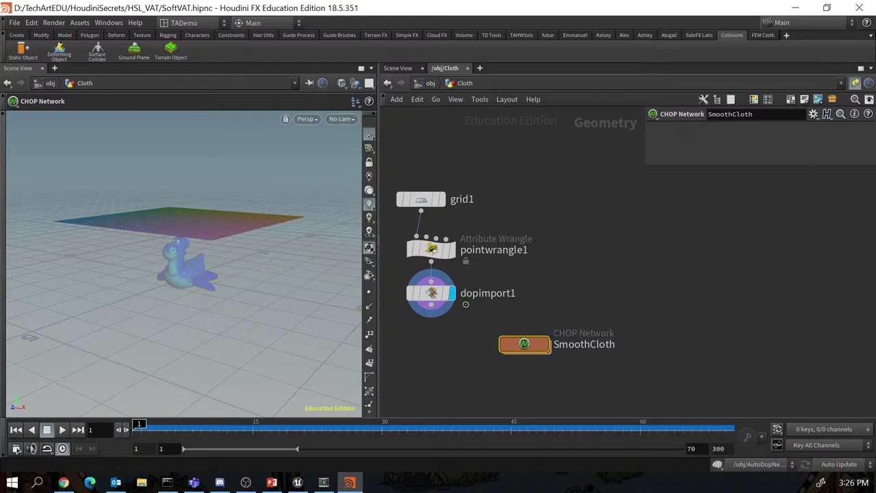
pyautogui.hotkey('alt', 'Tab')
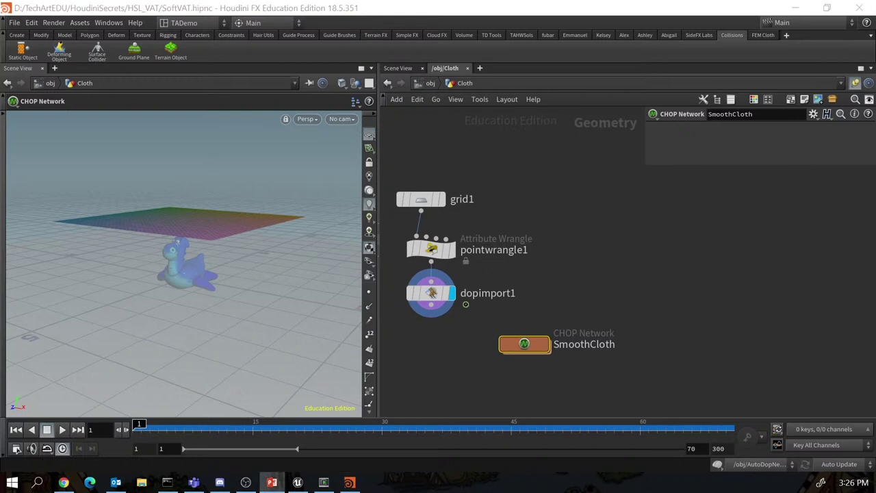
# Place a Geometry CHOP, geometry1, inside SmoothCloth and start filling its SOP path.
pyautogui.doubleClick(539, 345)
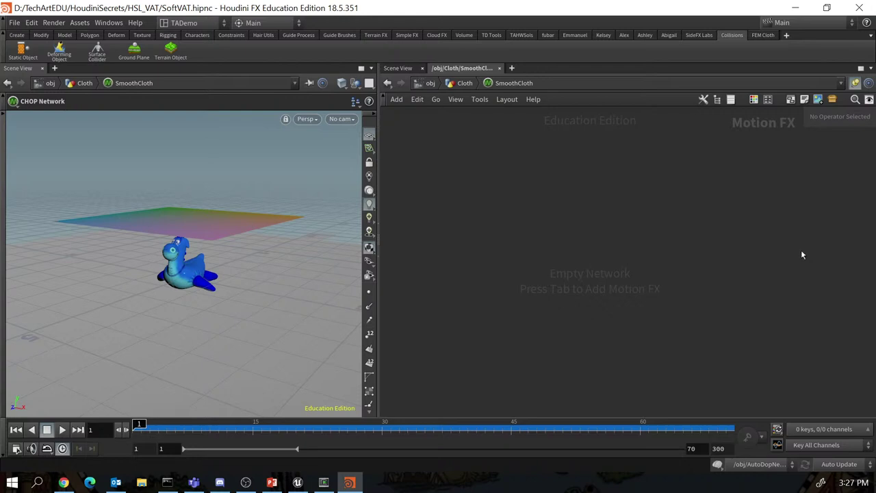
pyautogui.press('Tab')
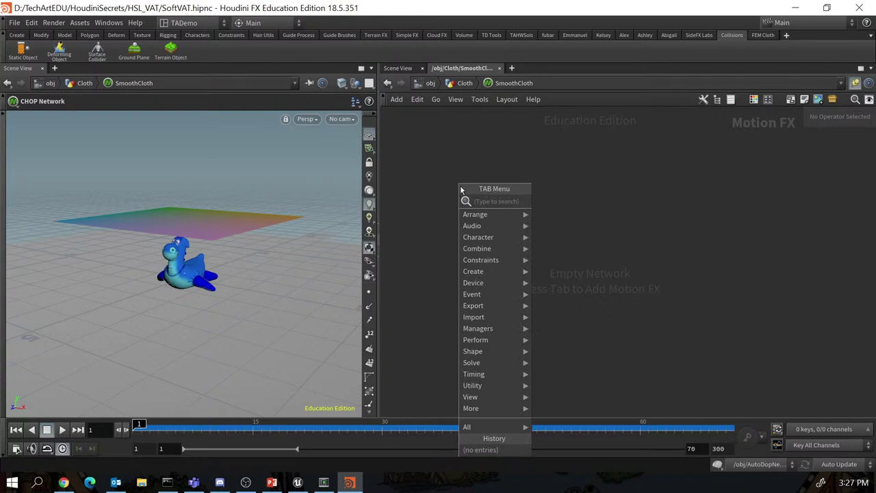
pyautogui.write('geom')
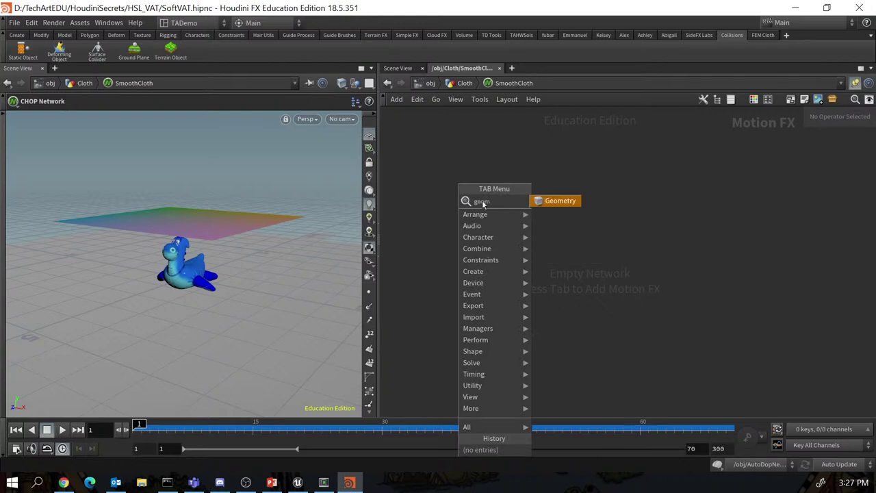
pyautogui.press('Return')
pyautogui.click(494, 216)
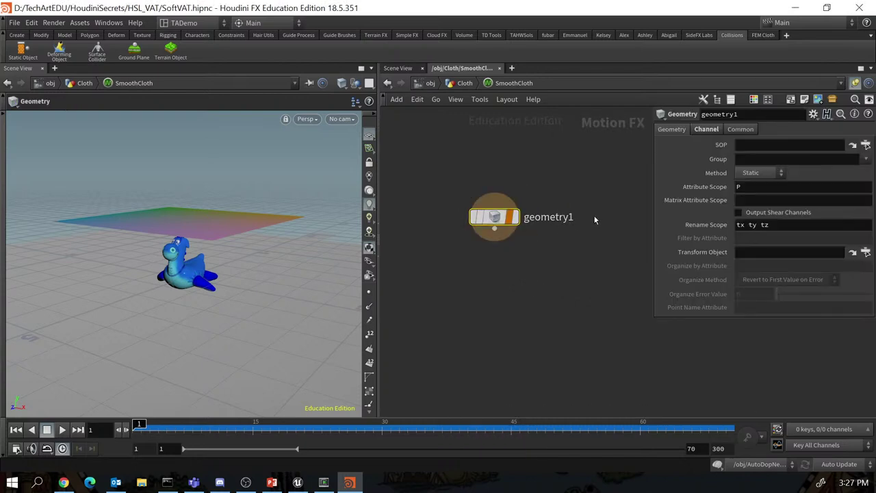
pyautogui.click(747, 146)
# Back in /obj/Cloth, search 'file' nodes on a wire from dopimport1's output.
pyautogui.click(595, 204)
pyautogui.press('u')
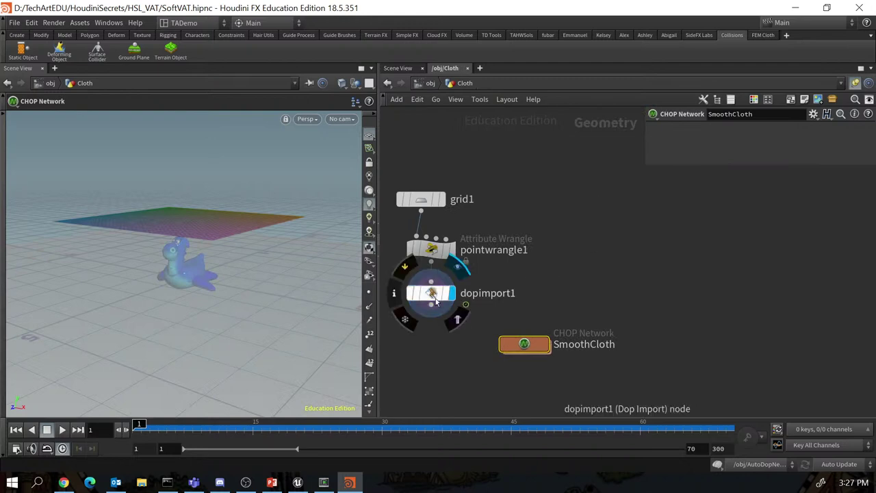
pyautogui.moveTo(432, 296)
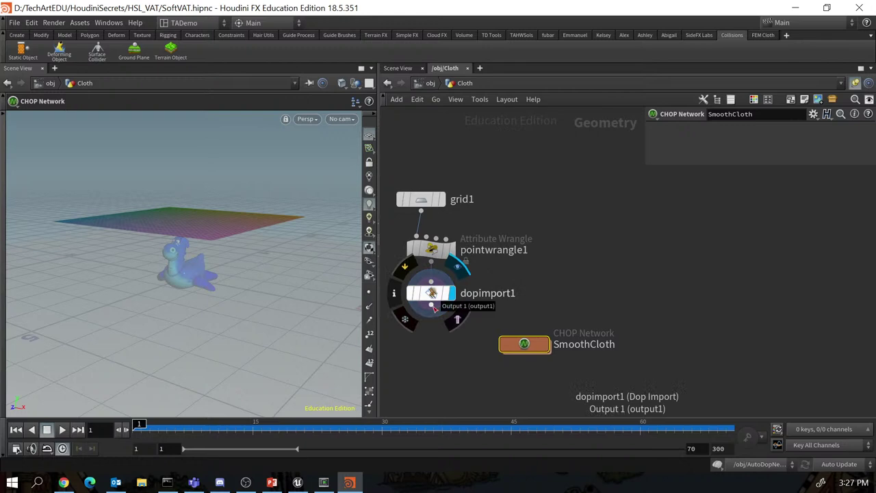
pyautogui.moveTo(434, 308); pyautogui.dragTo(434, 333)
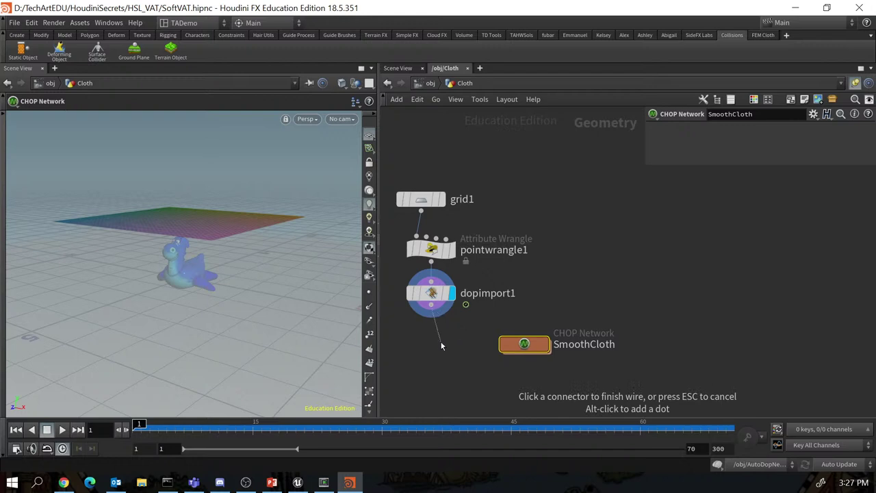
pyautogui.press('Tab')
pyautogui.write('file')
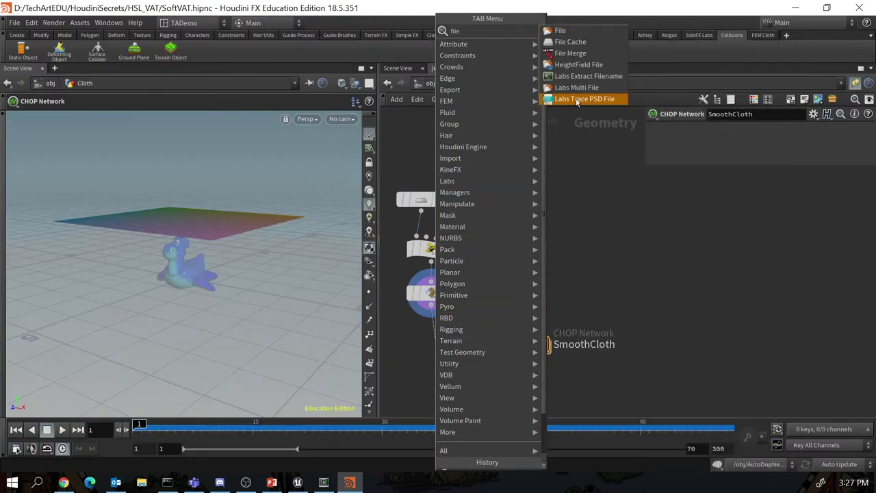
# Add filecache1 under dopimport1 and change its End frame from 300 to 70.
pyautogui.click(577, 41)
pyautogui.click(421, 344)
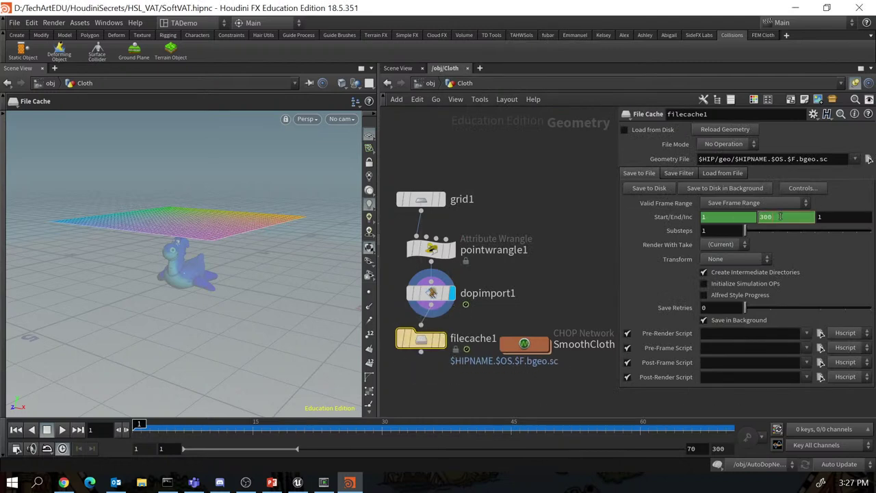
pyautogui.rightClick(781, 215)
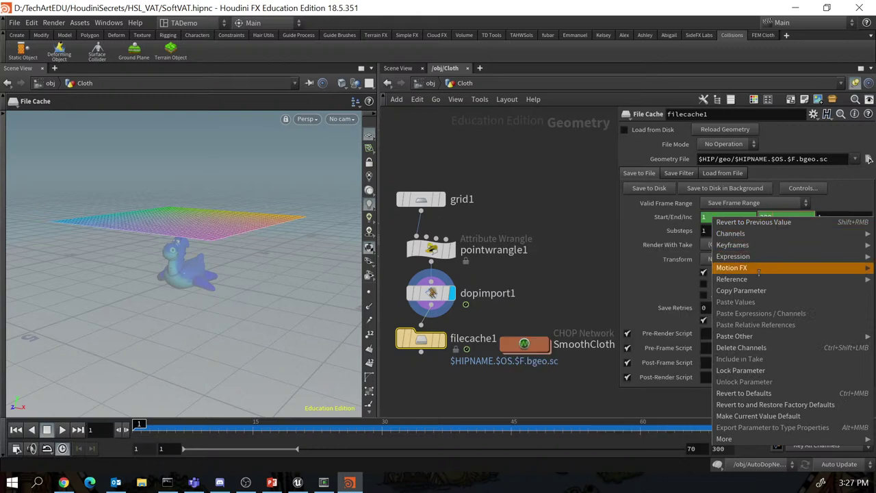
pyautogui.click(746, 348)
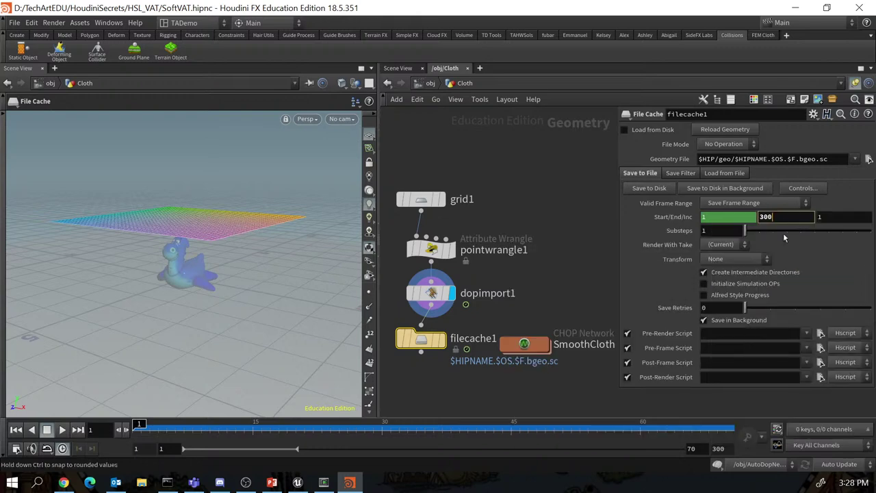
pyautogui.doubleClick(785, 223)
pyautogui.write('70')
pyautogui.press('Return')
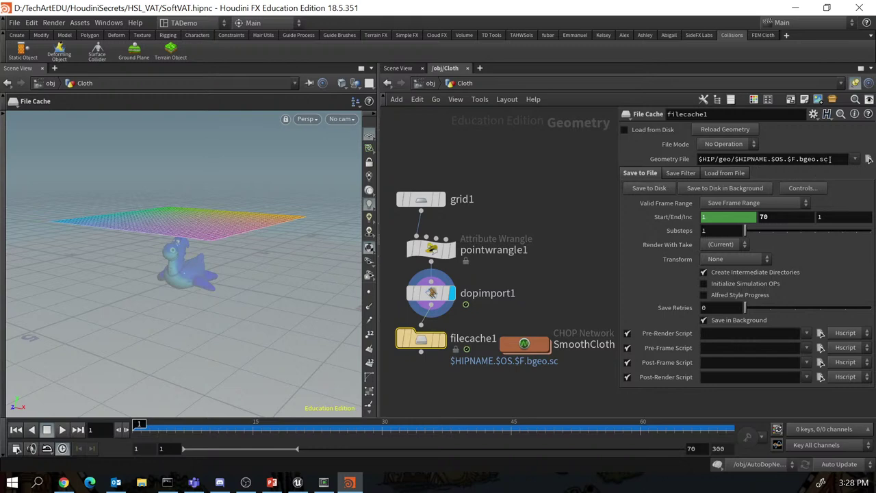
# Select .$F.bgeo.sc in filecache1's Geometry File path and open its file chooser.
pyautogui.doubleClick(823, 159)
pyautogui.moveTo(823, 159); pyautogui.dragTo(784, 162)
pyautogui.hotkey('ctrl', 'c')
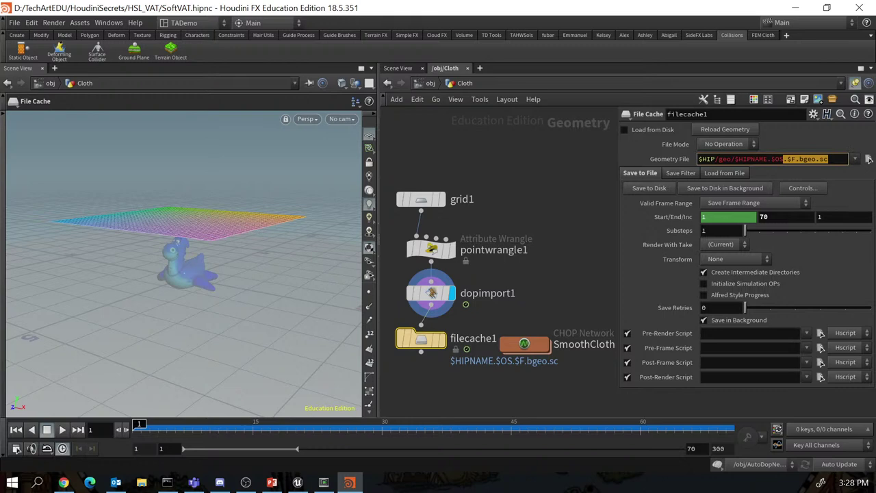
pyautogui.click(869, 159)
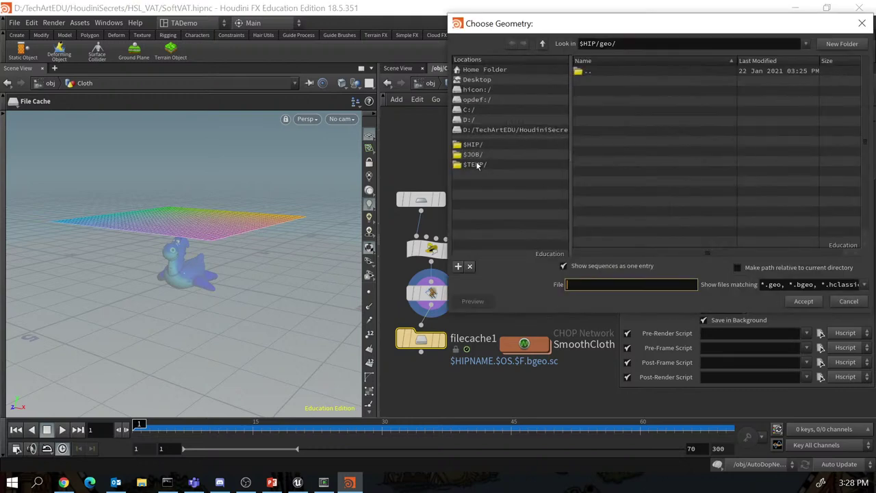
# Create a new SOfty folder inside $JOB/sim.
pyautogui.click(473, 155)
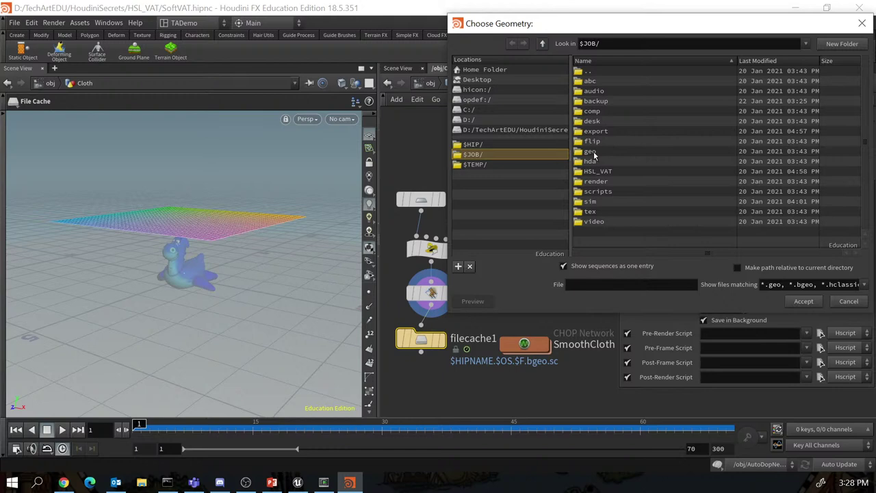
pyautogui.doubleClick(592, 203)
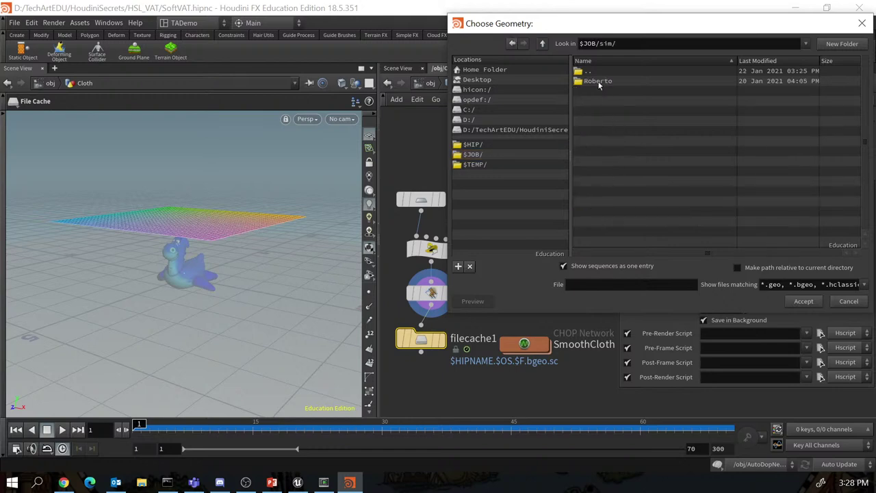
pyautogui.click(831, 40)
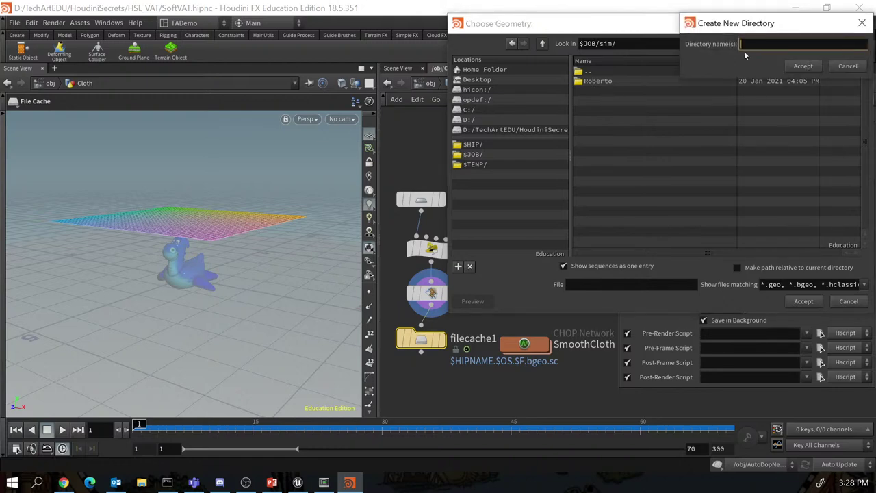
pyautogui.write('SOfty')
pyautogui.press('Return')
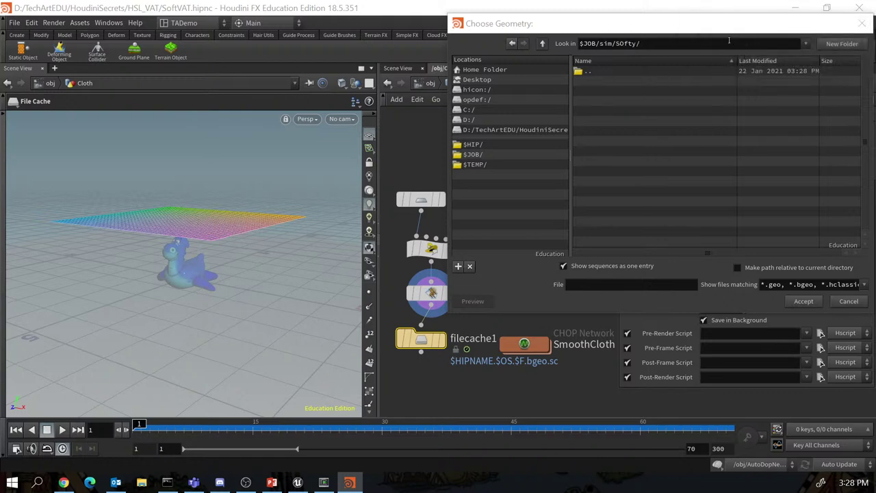
# Name the cache file SOfty.$F.bgeo.sc in the SOfty folder.
pyautogui.click(581, 285)
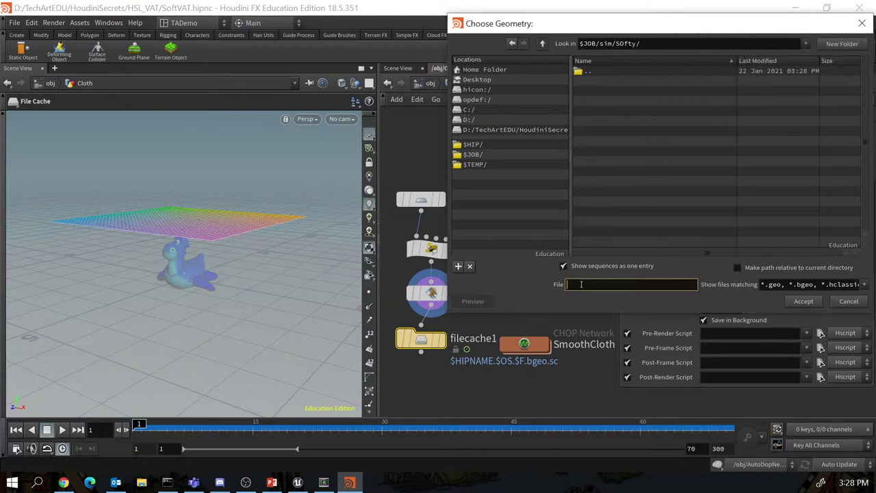
pyautogui.hotkey('ctrl', 'v')
pyautogui.press('Home')
pyautogui.write('SOfty')
# Accept the path, enable Load from Disk, and correct the folder name to Softy.
pyautogui.click(805, 302)
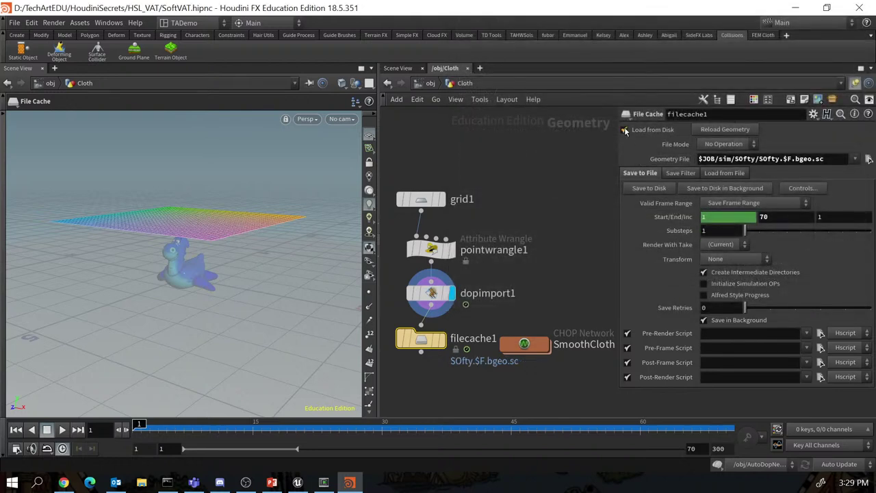
pyautogui.click(624, 129)
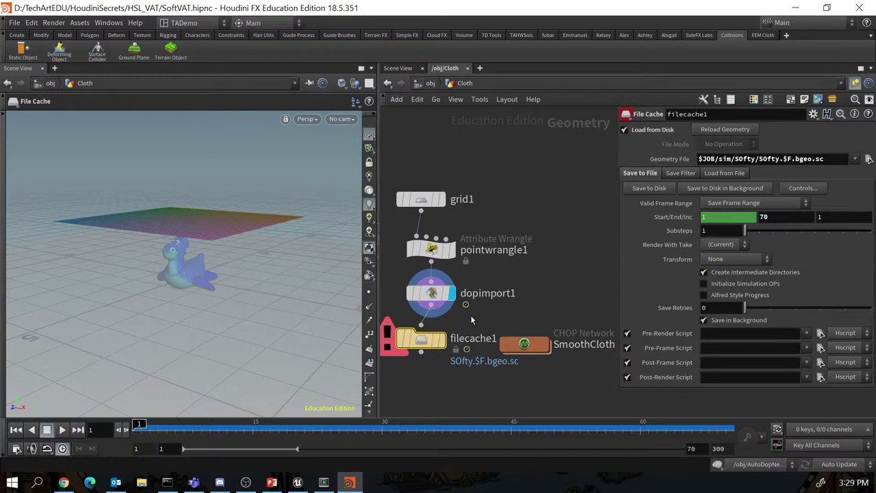
pyautogui.moveTo(425, 341)
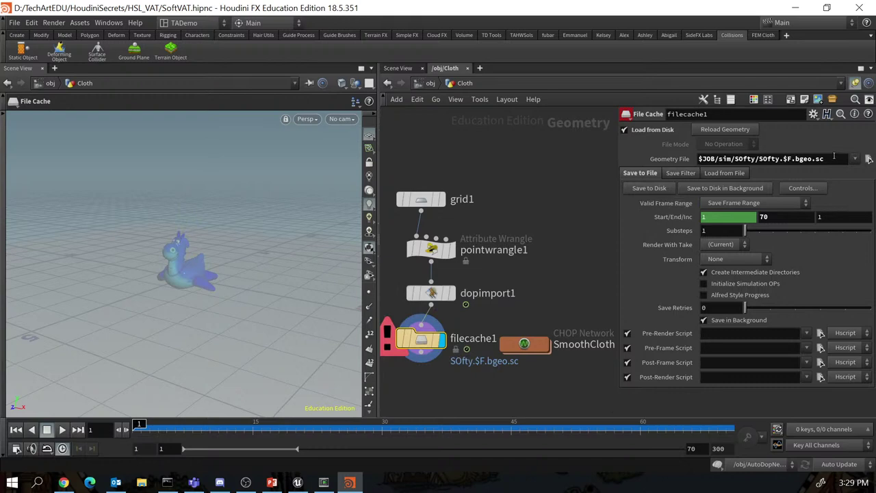
pyautogui.click(765, 159)
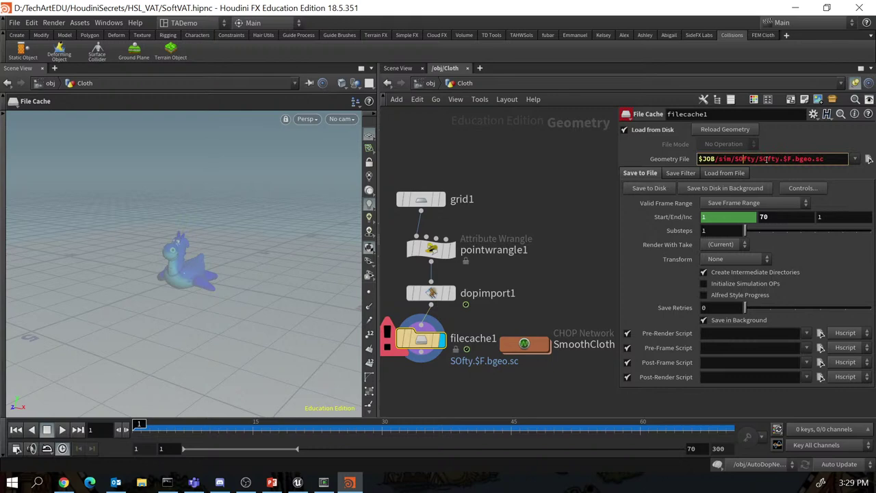
pyautogui.press('BackSpace')
pyautogui.write('o')
pyautogui.click(805, 133)
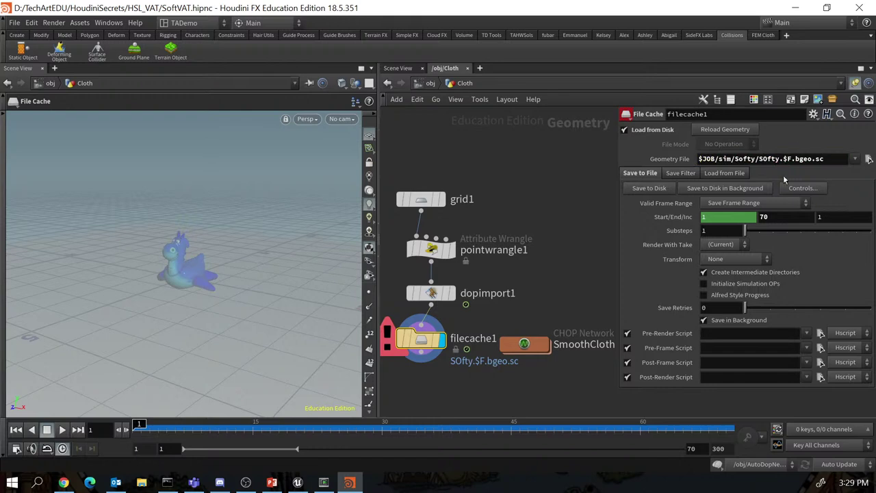
# Save the cloth cache to disk and open a File Explorer window.
pyautogui.click(648, 188)
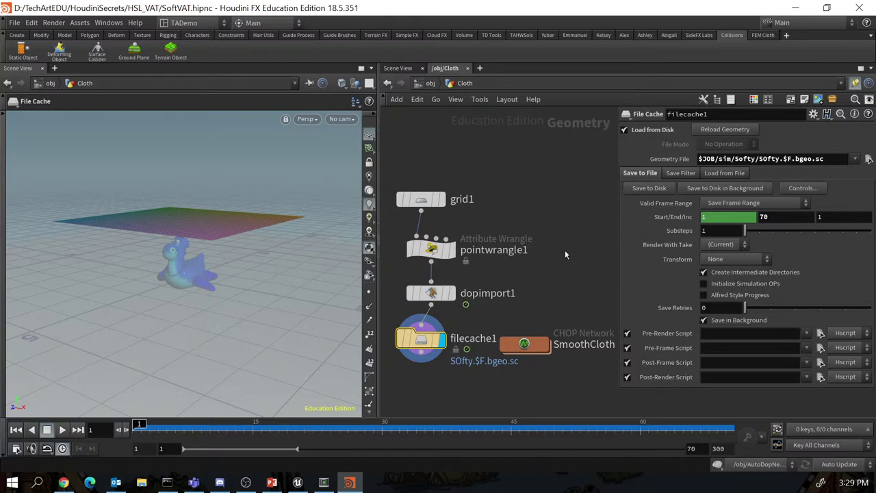
pyautogui.click(142, 482)
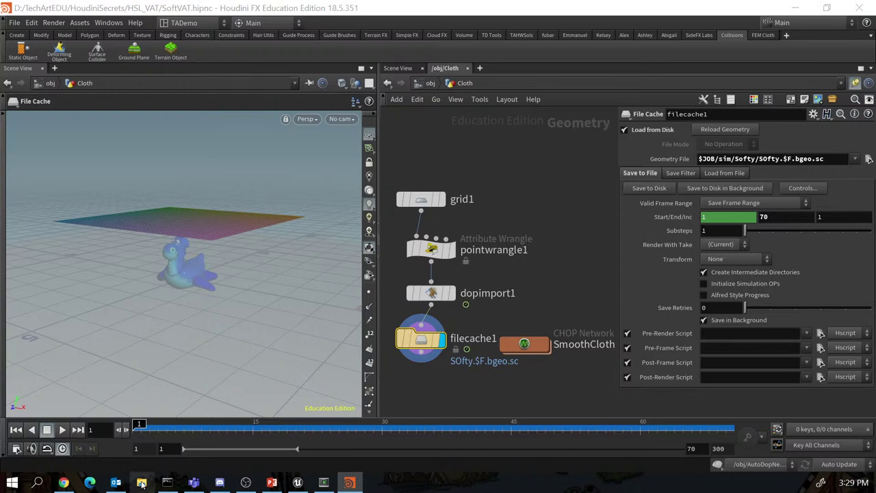
pyautogui.click(142, 483)
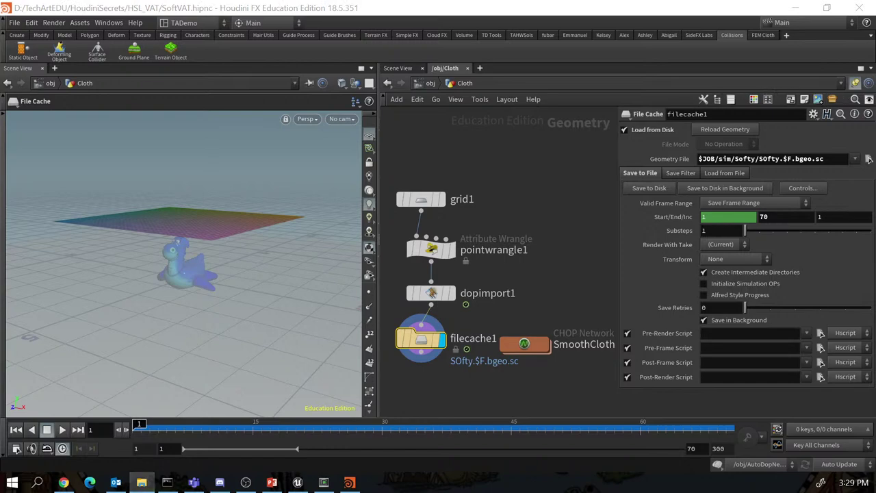
pyautogui.press('super+e')
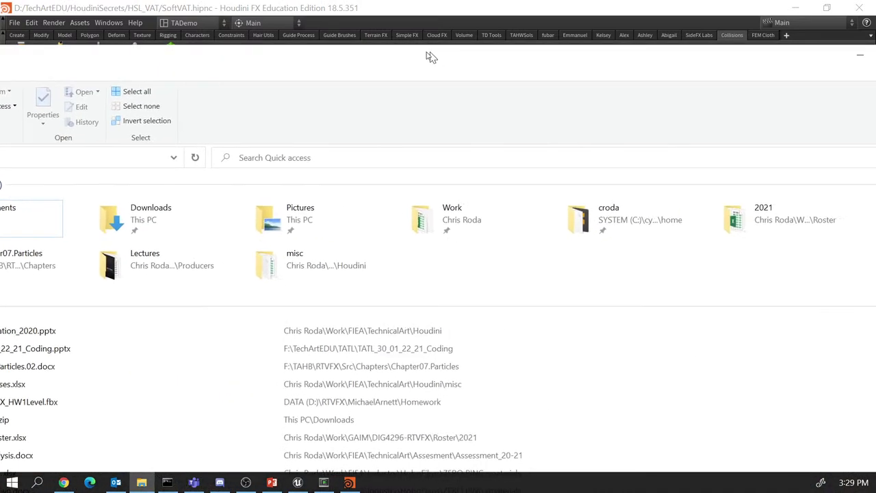
# Resize and reposition the File Explorer window so Houdini's network stays visible.
pyautogui.click(754, 63)
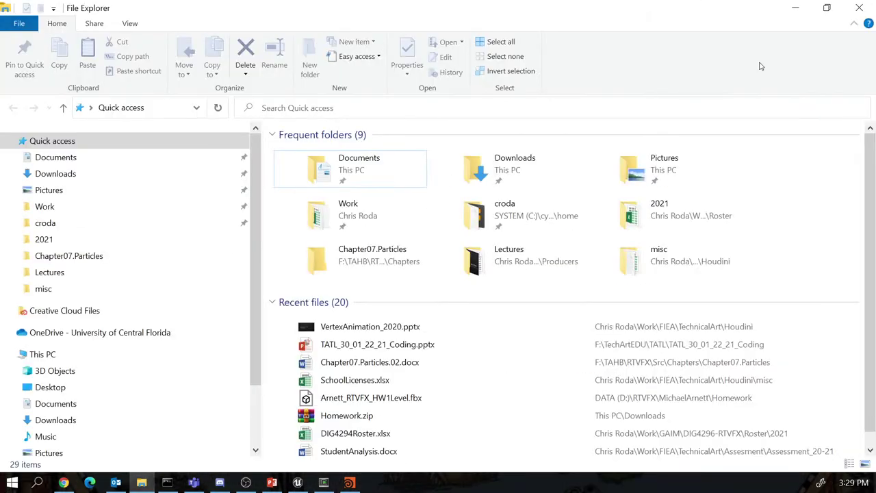
pyautogui.click(827, 8)
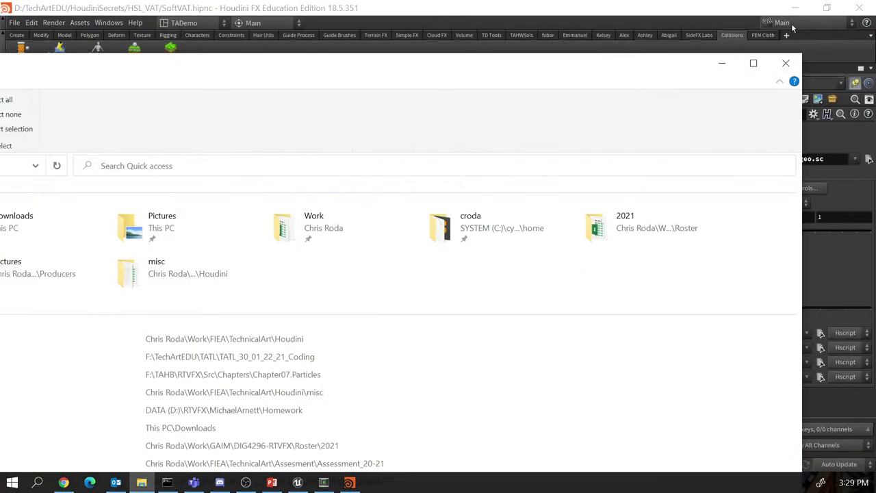
pyautogui.moveTo(803, 109); pyautogui.dragTo(433, 85)
pyautogui.click(385, 63)
pyautogui.moveTo(622, 7)
pyautogui.mouseDown()
pyautogui.moveTo(709, 6)
pyautogui.moveTo(630, 22)
pyautogui.mouseUp()
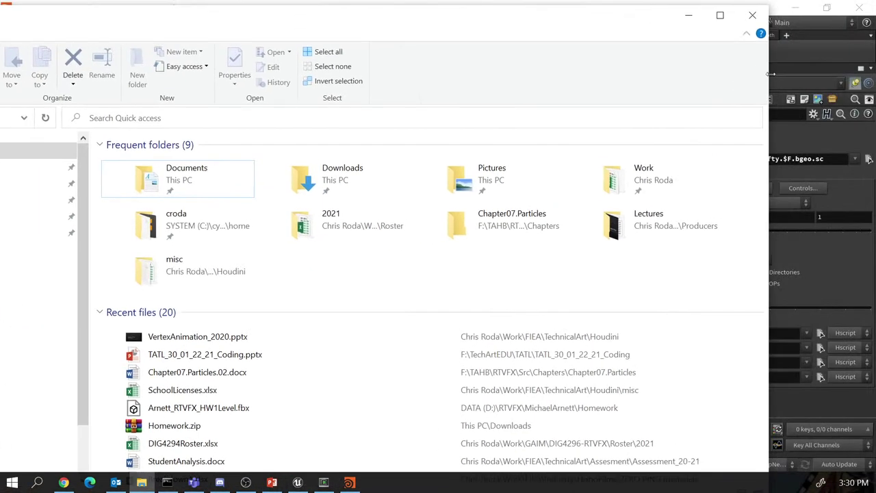
pyautogui.moveTo(771, 73); pyautogui.dragTo(375, 73)
pyautogui.moveTo(367, 31); pyautogui.dragTo(659, 23)
pyautogui.moveTo(502, 254); pyautogui.dragTo(504, 313)
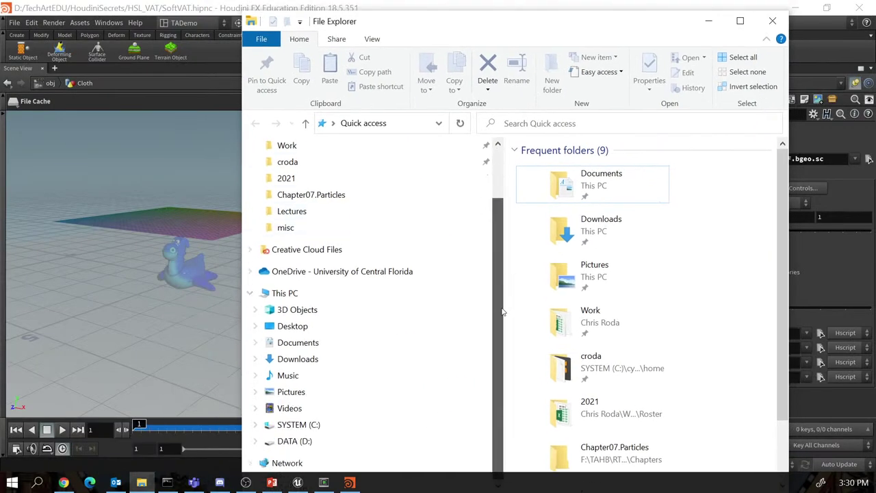
# Browse to D:\TechArtEDU\HoudiniSecrets\HSL_VAT\sim\SOfty.
pyautogui.click(295, 441)
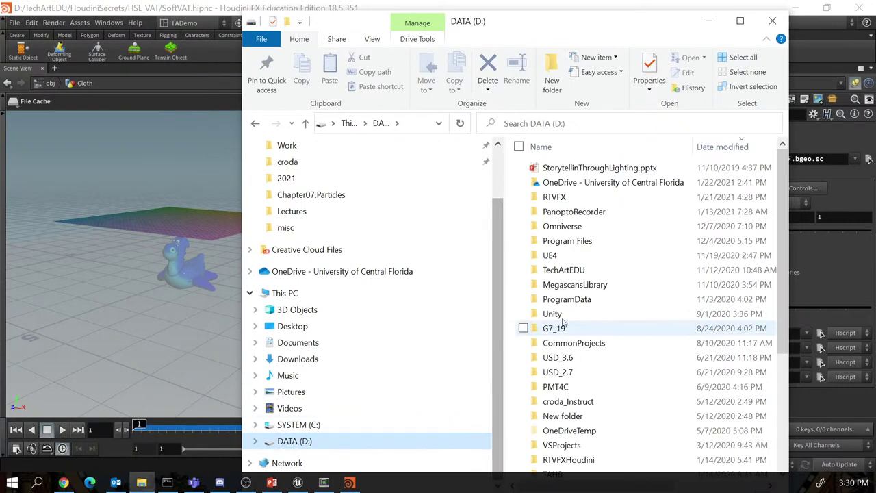
pyautogui.scroll(-1, 616, 303)
pyautogui.doubleClick(574, 243)
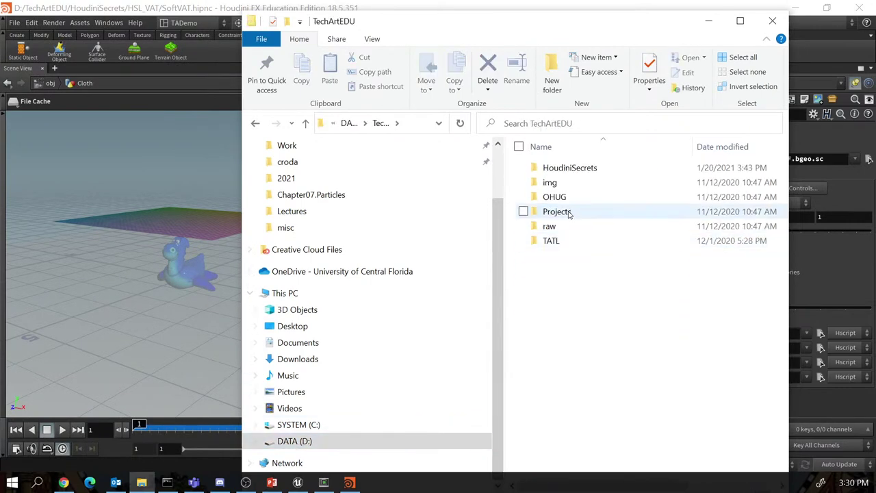
pyautogui.doubleClick(565, 171)
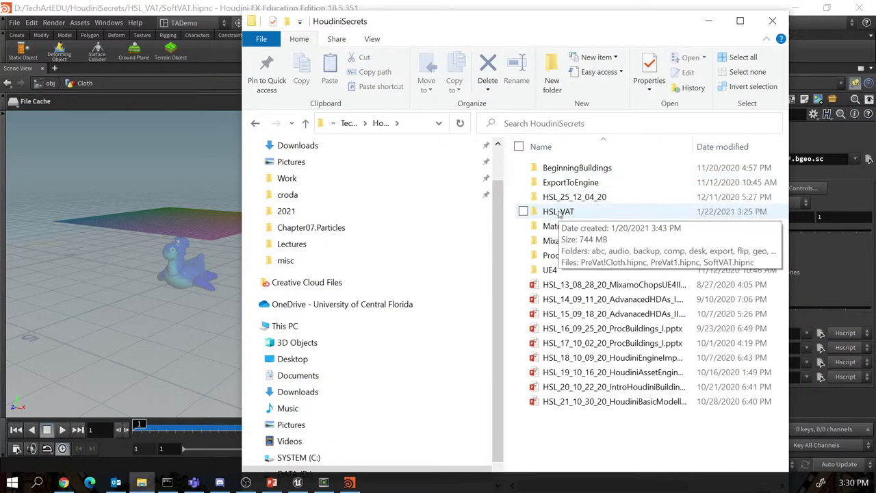
pyautogui.doubleClick(560, 212)
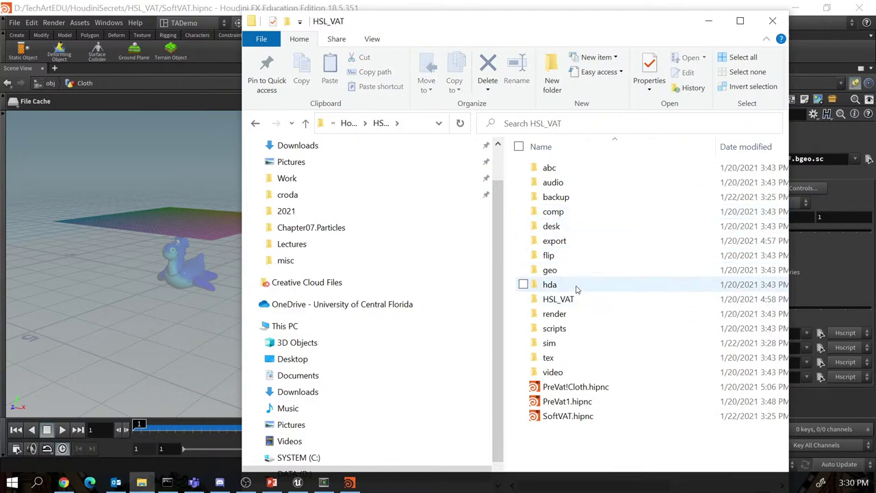
pyautogui.doubleClick(550, 345)
pyautogui.doubleClick(554, 185)
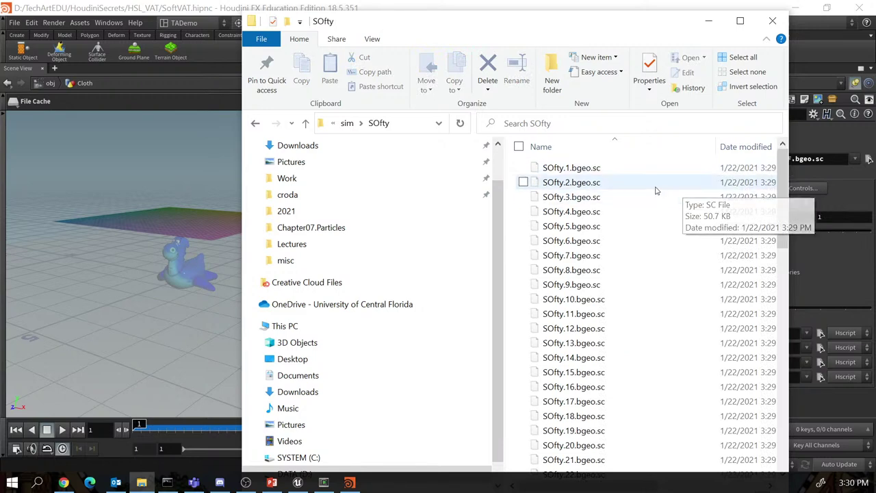
# Review the 70 cached files SOfty.1 to SOfty.70.bgeo.sc, then return to Houdini.
pyautogui.scroll(-7, 772, 295)
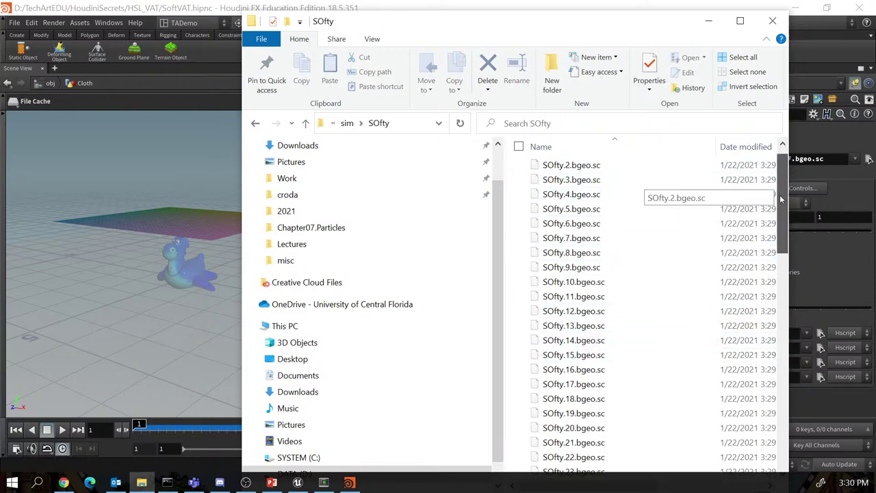
pyautogui.scroll(-9, 771, 296)
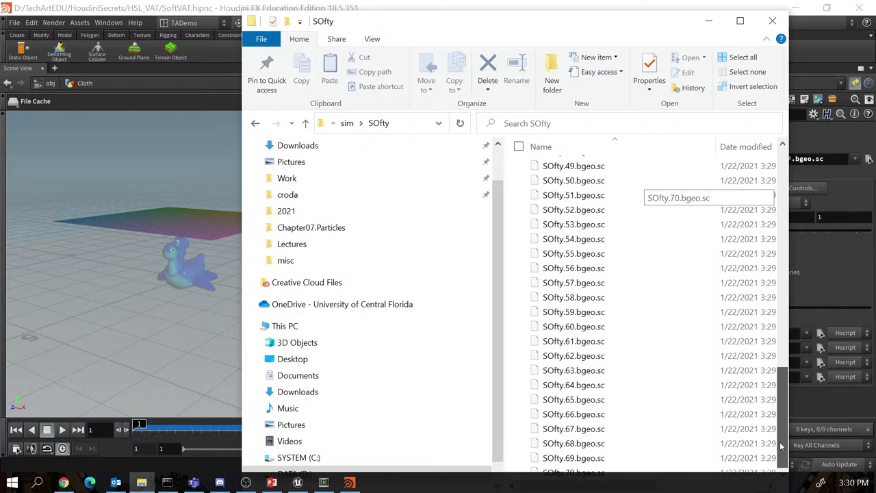
pyautogui.moveTo(638, 26); pyautogui.dragTo(622, 34)
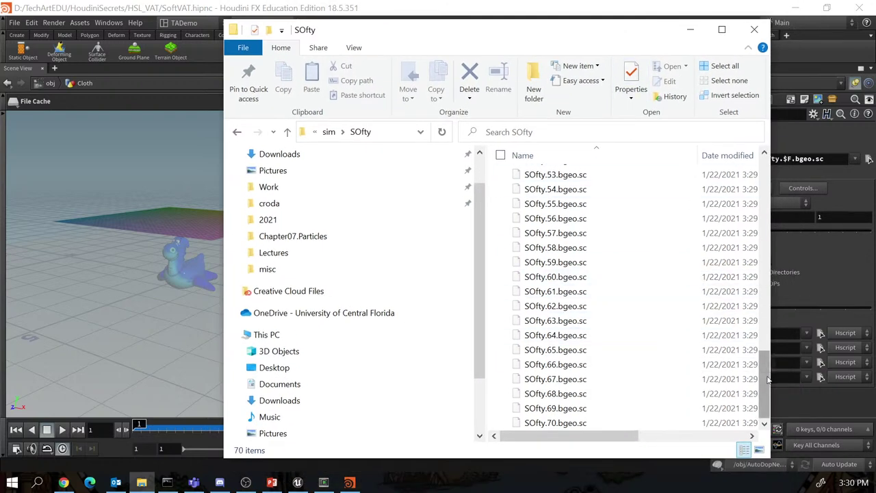
pyautogui.scroll(1, 767, 376)
pyautogui.moveTo(766, 376); pyautogui.dragTo(746, 167)
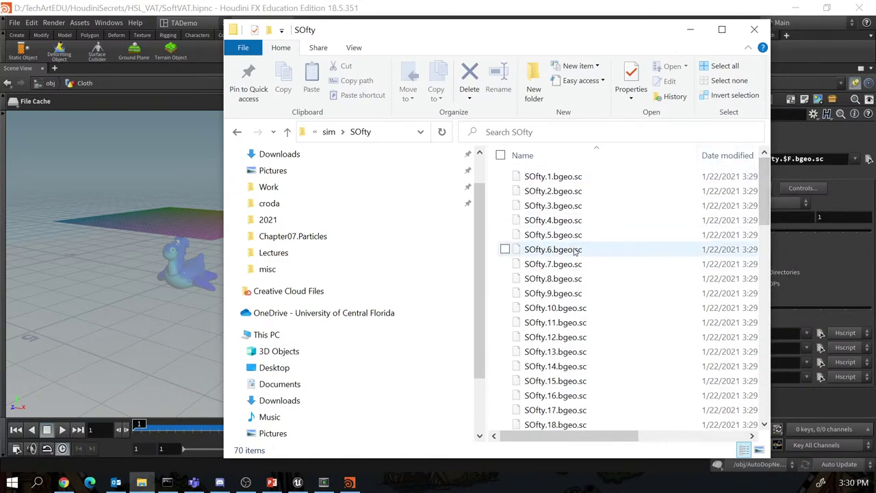
pyautogui.click(707, 8)
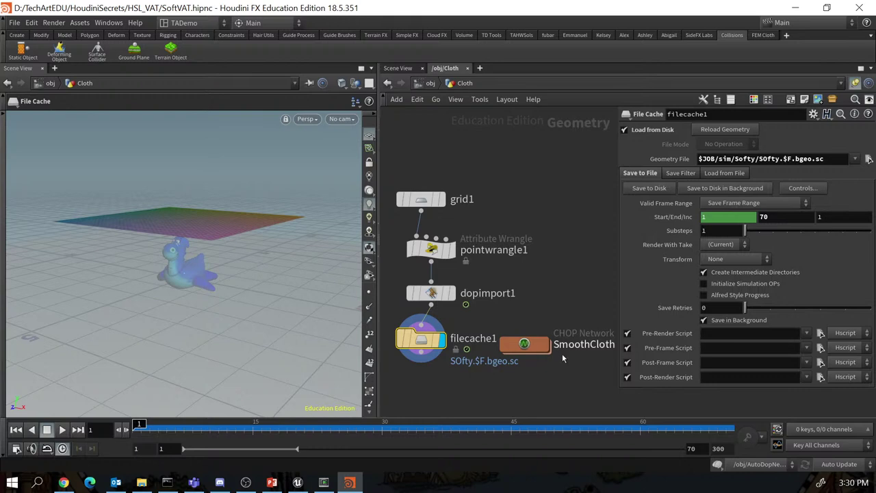
pyautogui.doubleClick(532, 345)
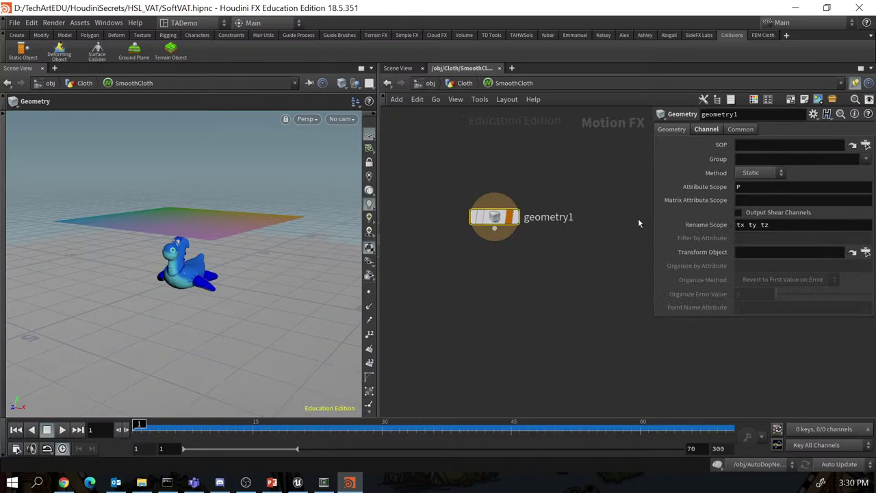
pyautogui.click(755, 144)
pyautogui.write('../../')
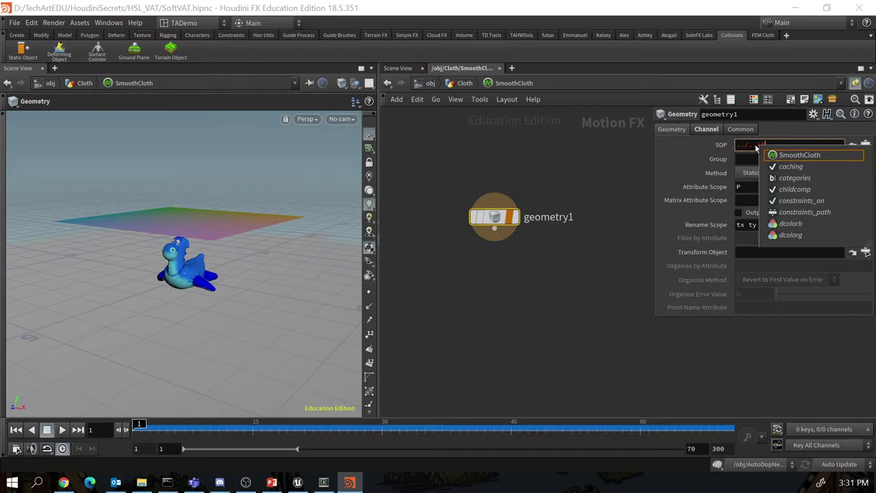
pyautogui.write('f')
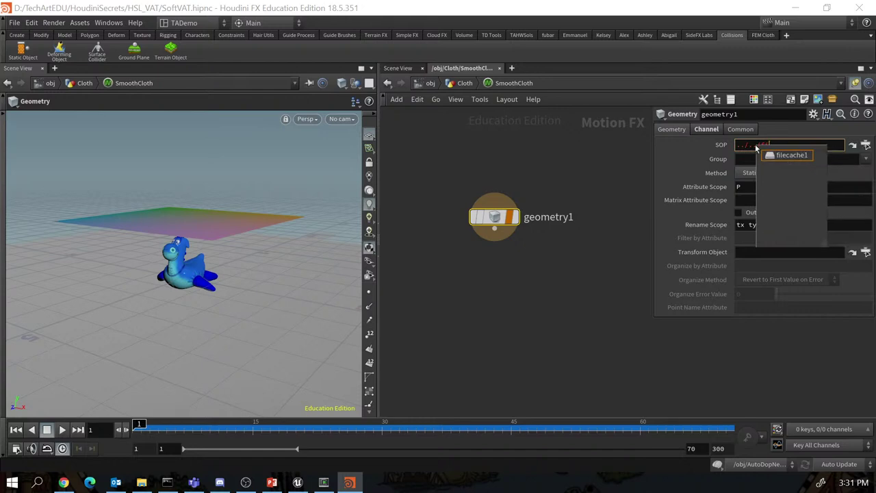
pyautogui.click(791, 156)
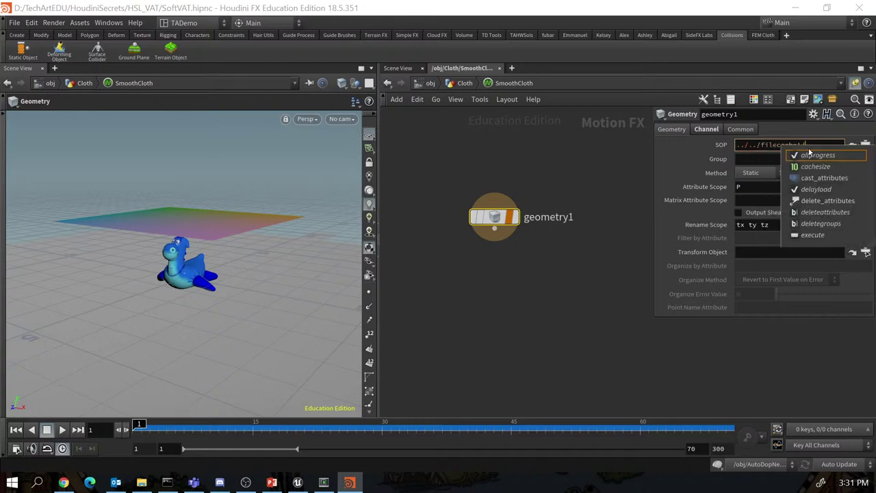
pyautogui.click(818, 145)
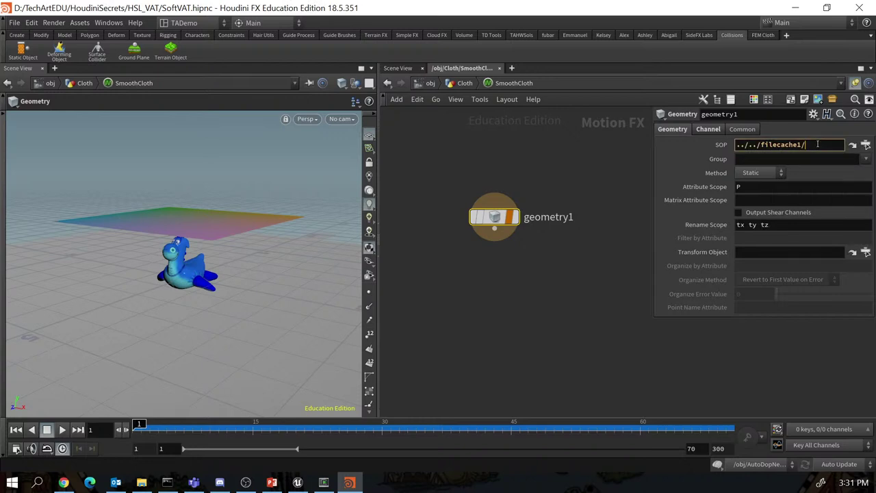
pyautogui.press('BackSpace')
pyautogui.press('Return')
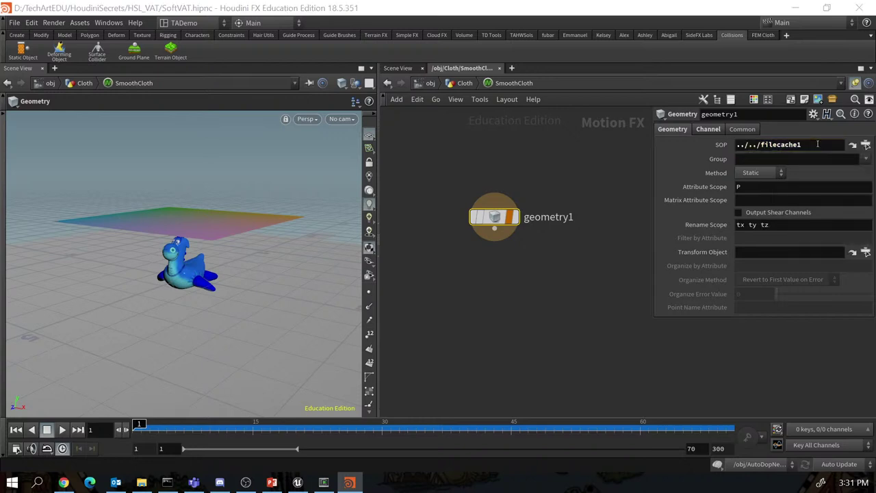
pyautogui.click(782, 174)
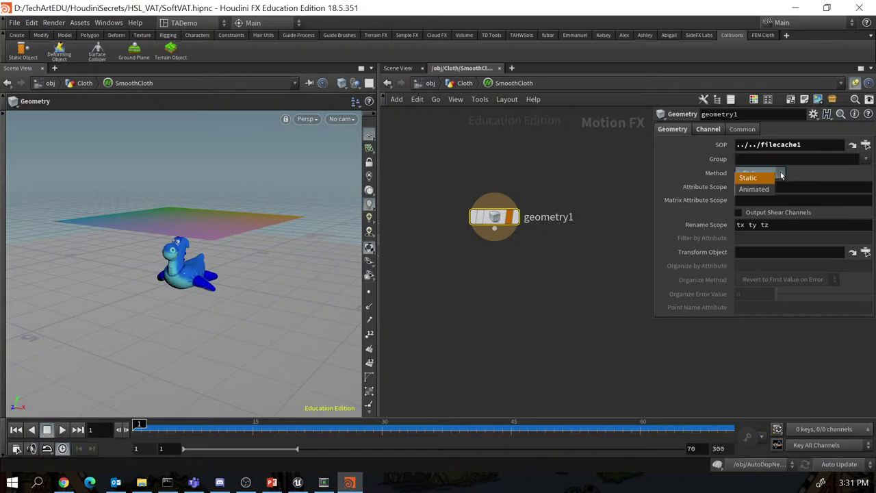
pyautogui.click(754, 189)
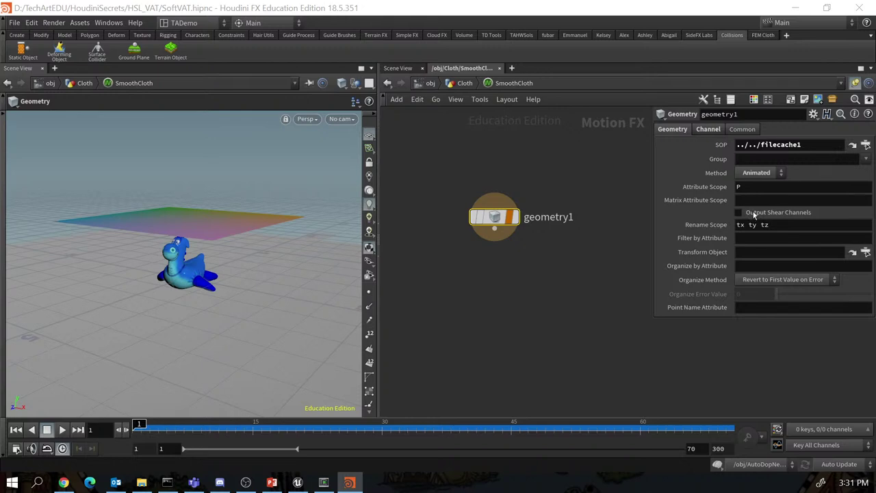
pyautogui.moveTo(505, 224)
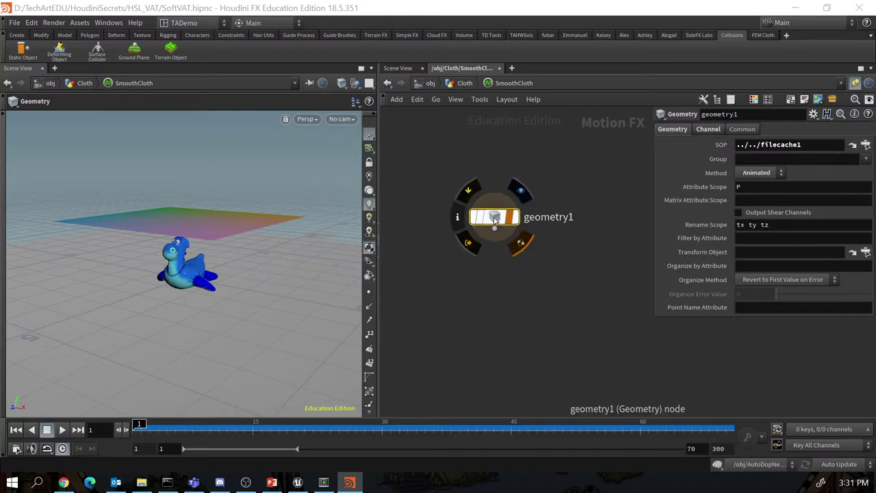
pyautogui.click(457, 219)
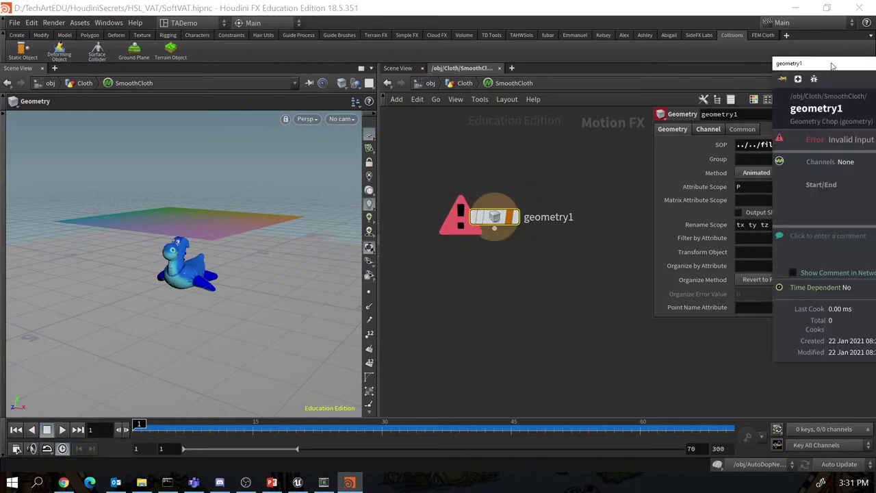
pyautogui.moveTo(859, 63); pyautogui.dragTo(404, 51)
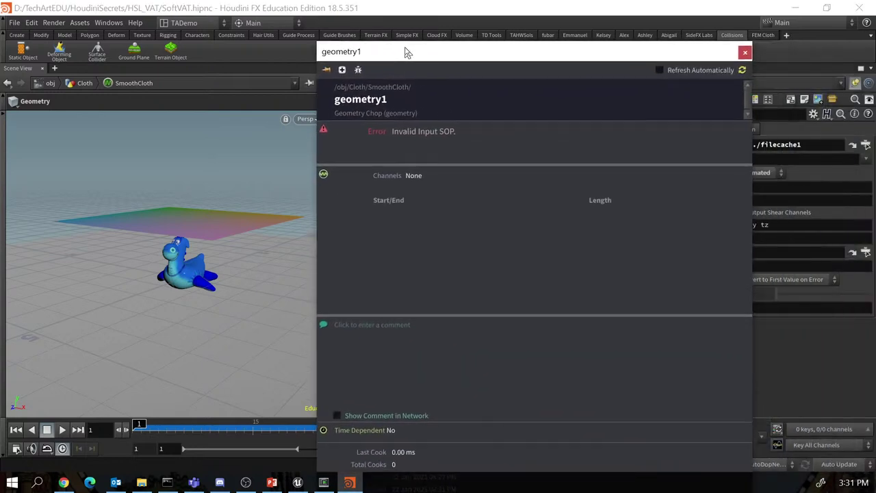
pyautogui.click(743, 50)
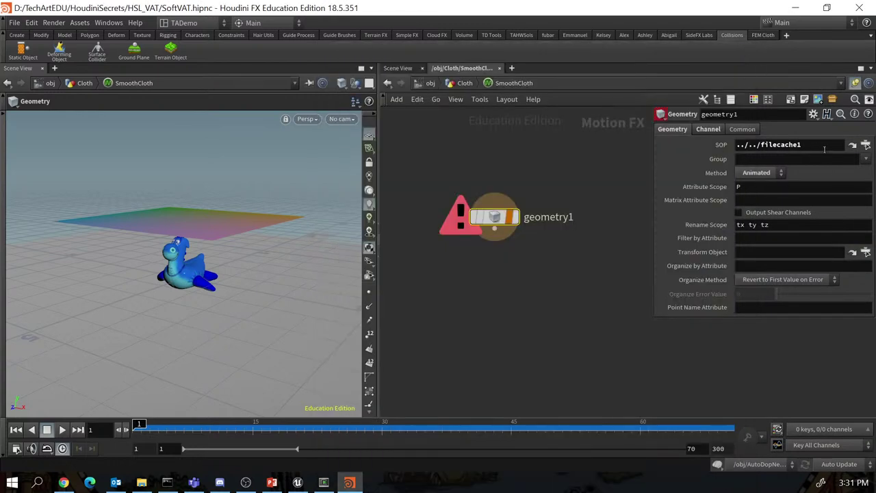
pyautogui.click(866, 146)
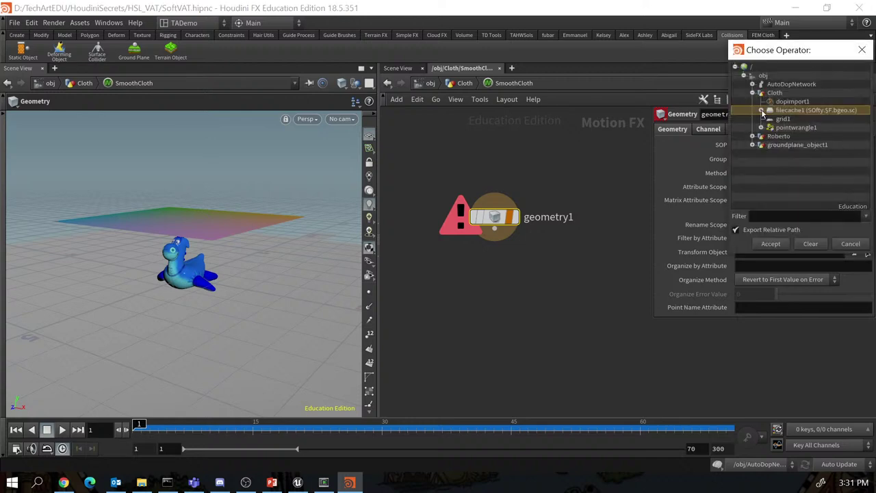
pyautogui.click(761, 111)
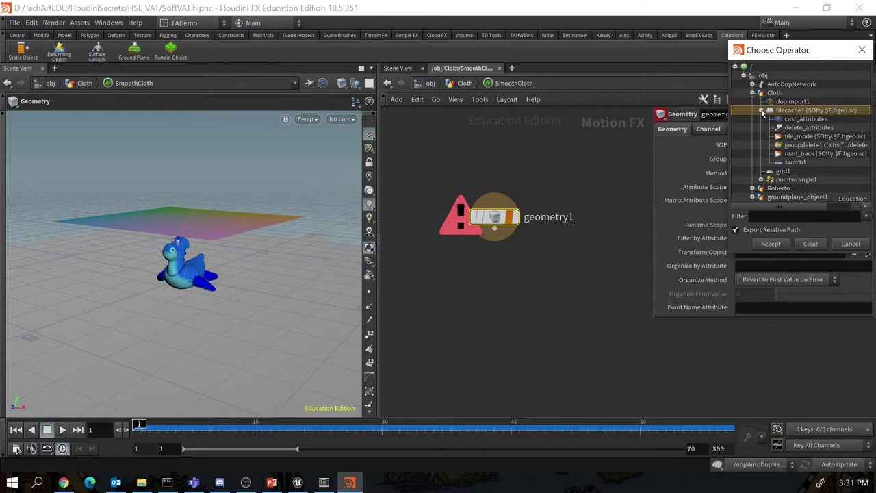
pyautogui.click(761, 110)
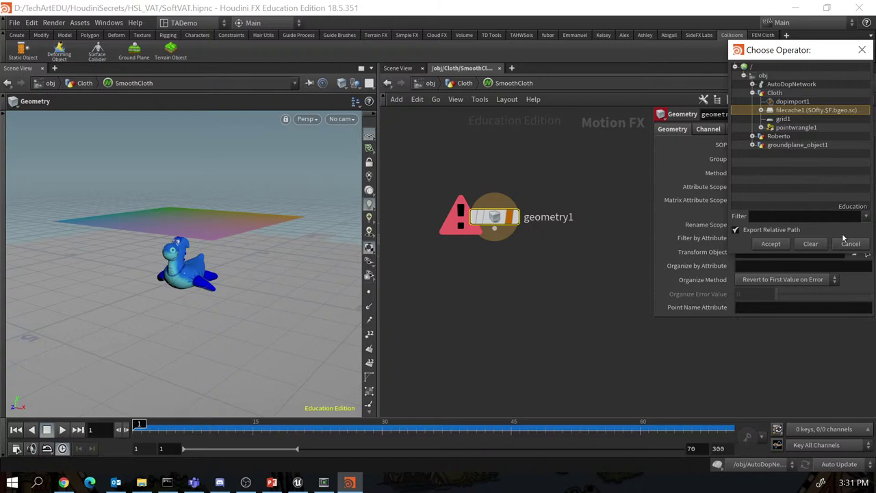
pyautogui.click(853, 245)
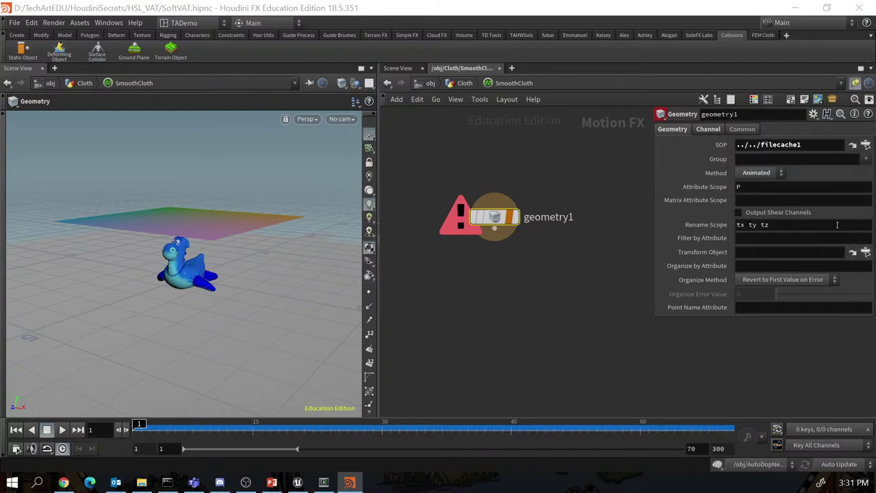
pyautogui.click(784, 175)
pyautogui.click(753, 174)
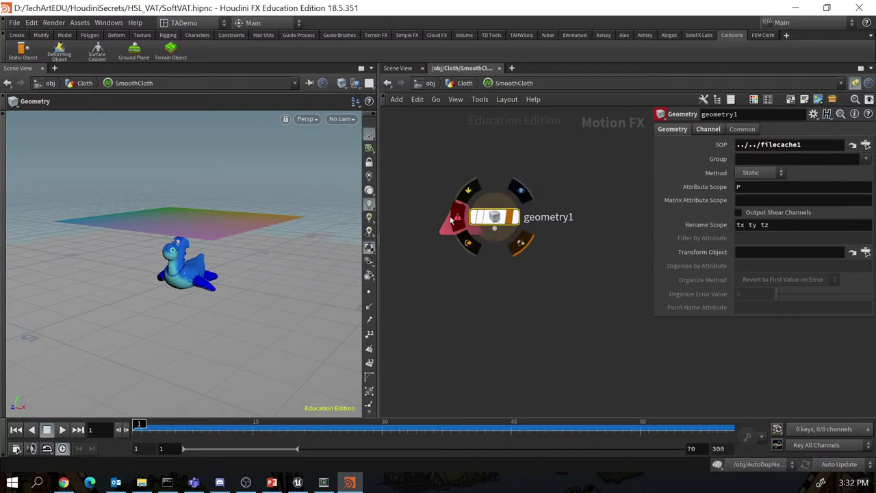
pyautogui.click(454, 219)
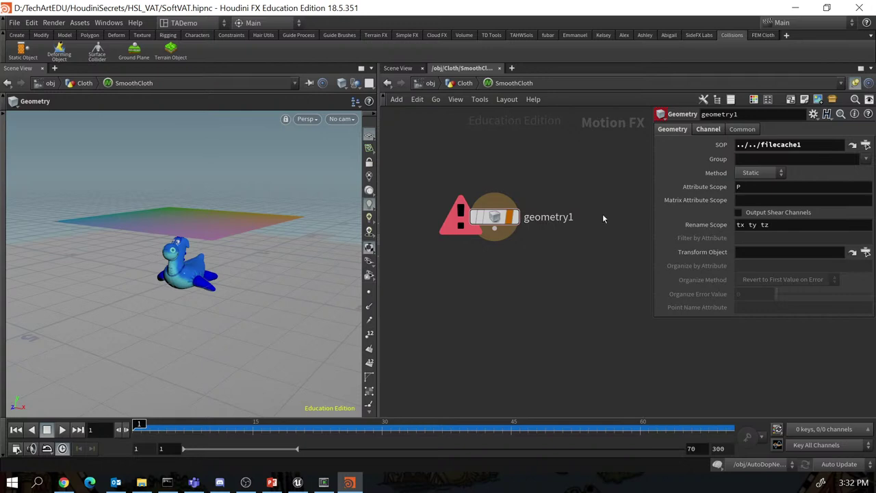
pyautogui.click(709, 130)
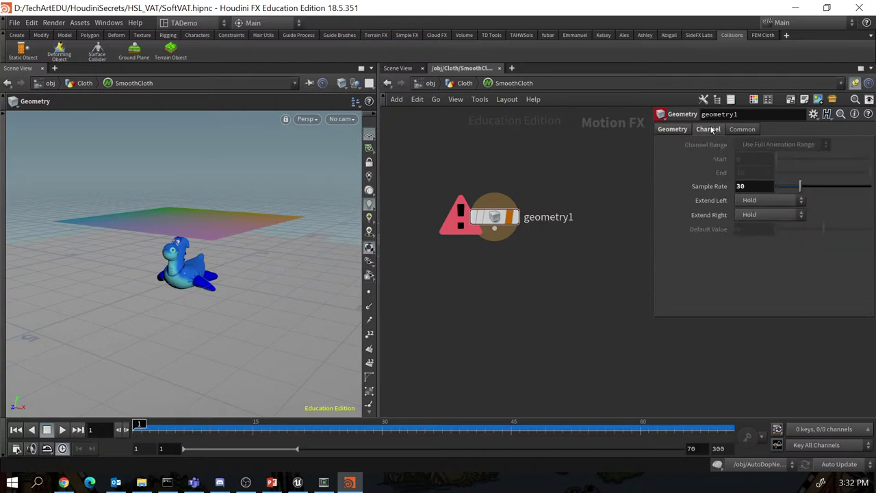
pyautogui.click(679, 132)
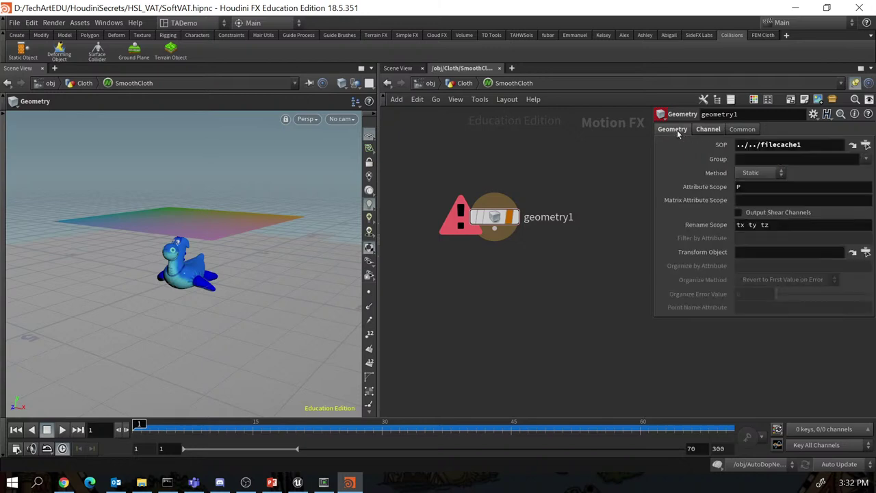
pyautogui.click(781, 174)
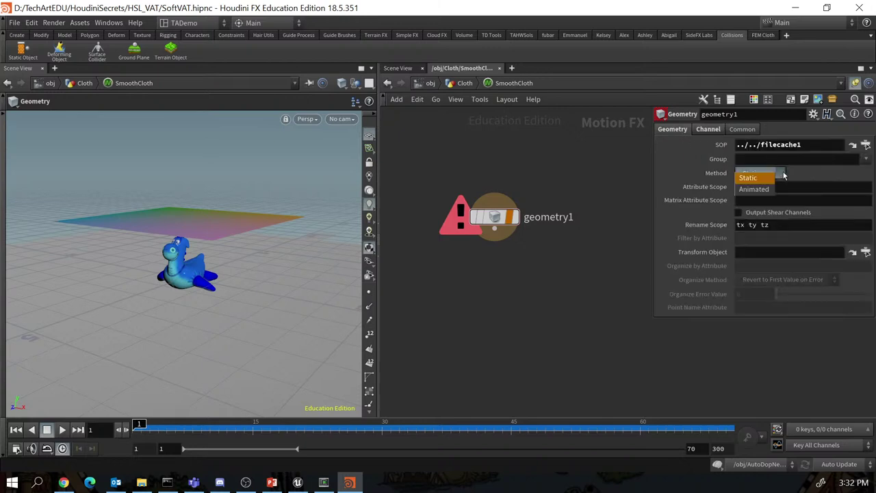
pyautogui.click(748, 178)
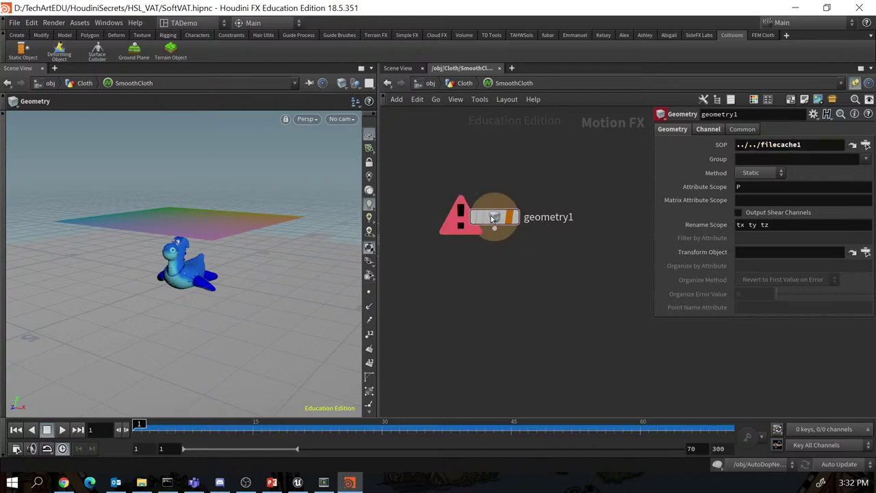
pyautogui.click(515, 217)
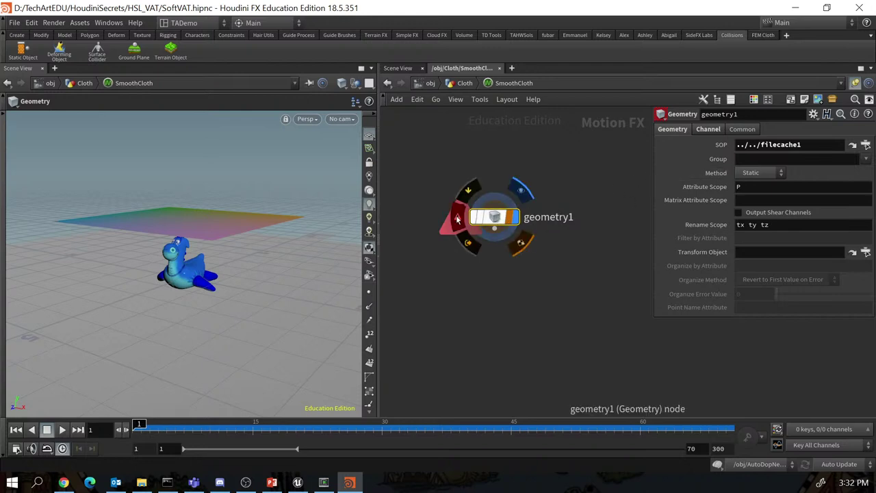
pyautogui.moveTo(486, 219)
pyautogui.click(459, 218)
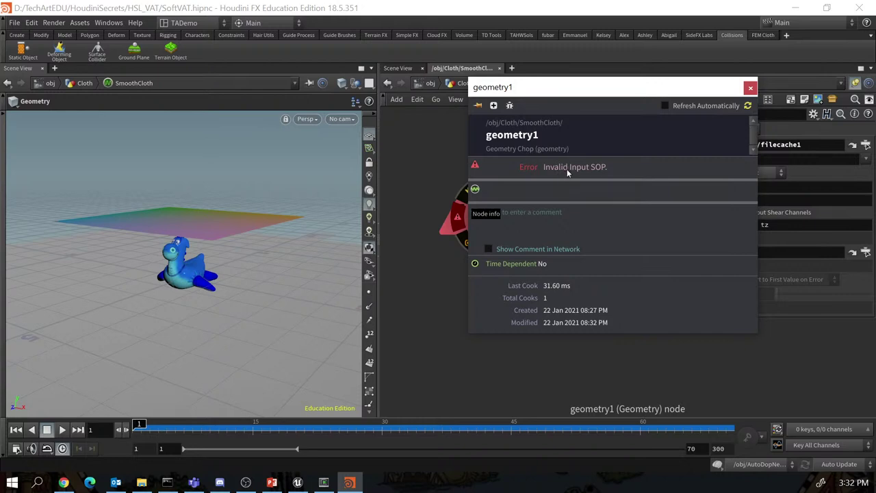
pyautogui.click(751, 87)
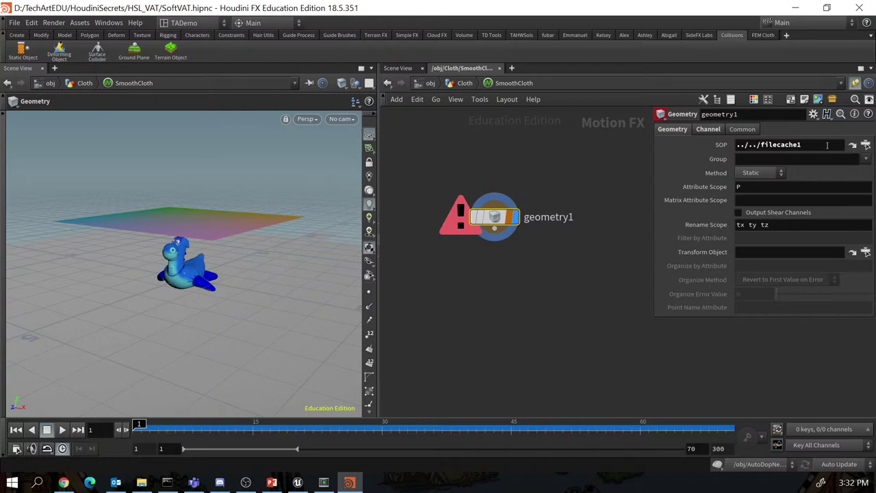
# Set geometry1's SOP source to the absolute path /obj/Cloth/filecache1.
pyautogui.click(866, 145)
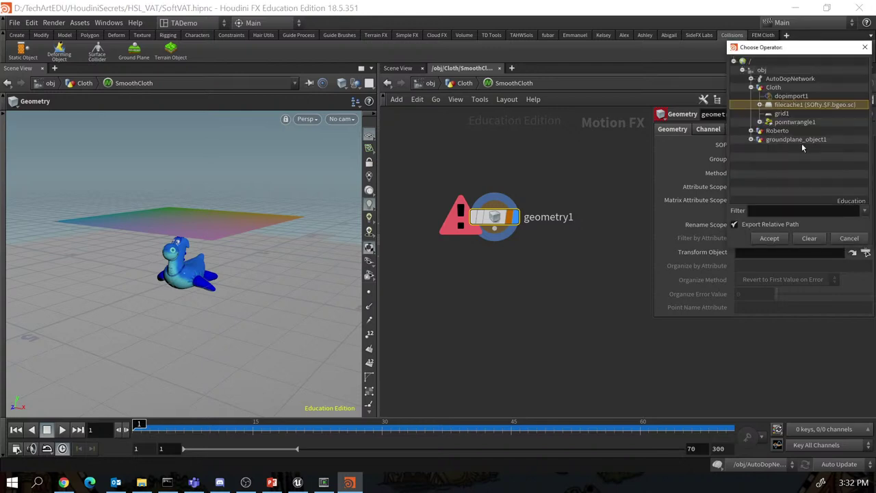
pyautogui.click(735, 225)
pyautogui.click(781, 95)
pyautogui.click(776, 88)
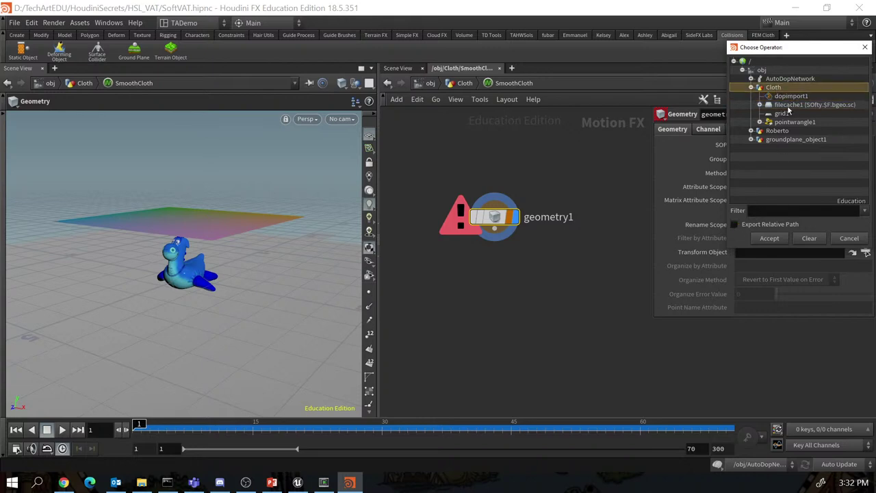
pyautogui.click(787, 106)
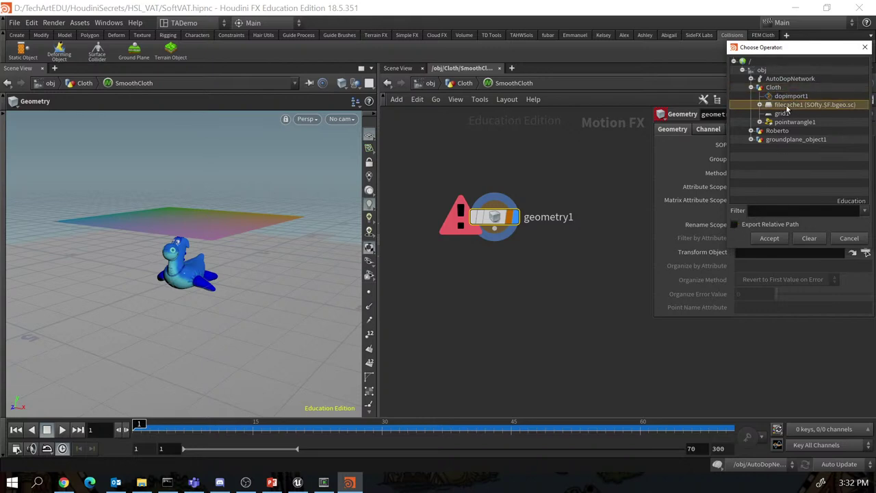
pyautogui.click(770, 239)
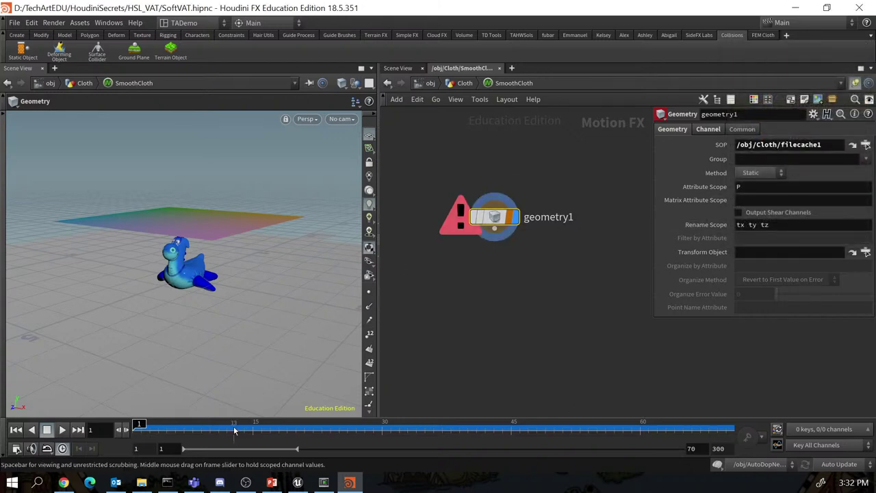
# Scrub the cloth animation, reposition geometry1, and search 'filter' on its output wire.
pyautogui.moveTo(235, 430); pyautogui.dragTo(139, 430)
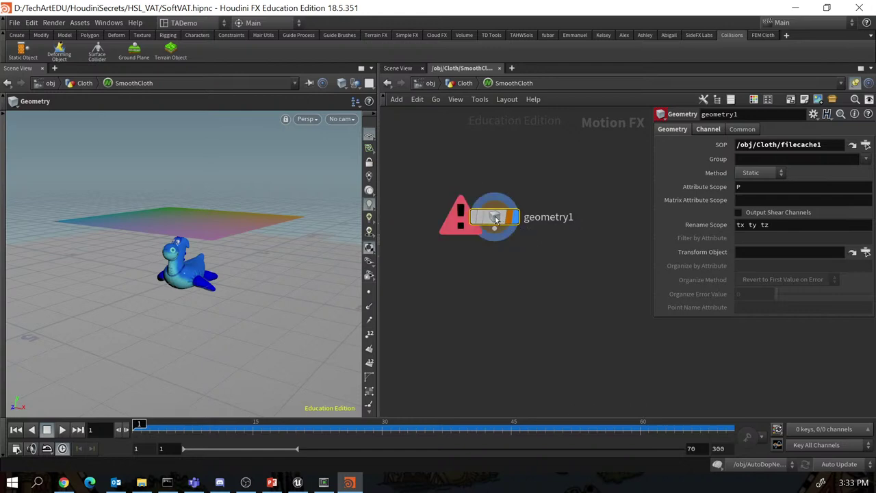
pyautogui.moveTo(496, 220); pyautogui.dragTo(473, 194)
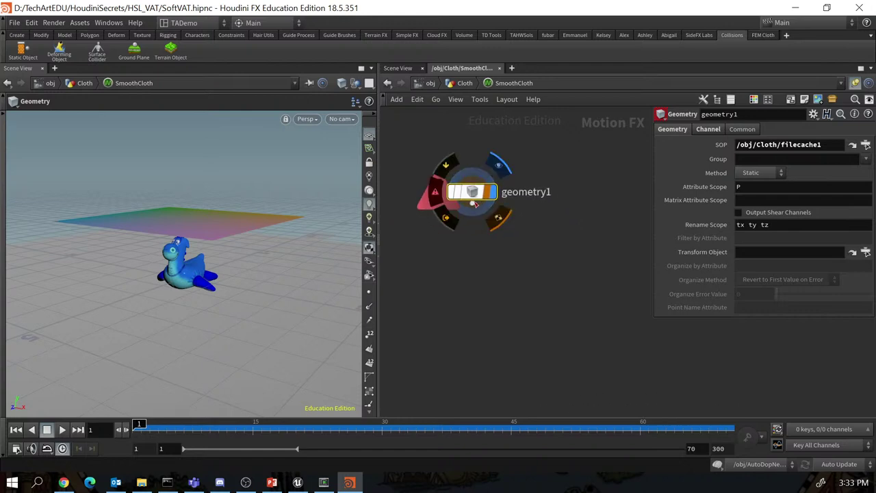
pyautogui.moveTo(472, 203); pyautogui.dragTo(479, 254)
pyautogui.write('filter')
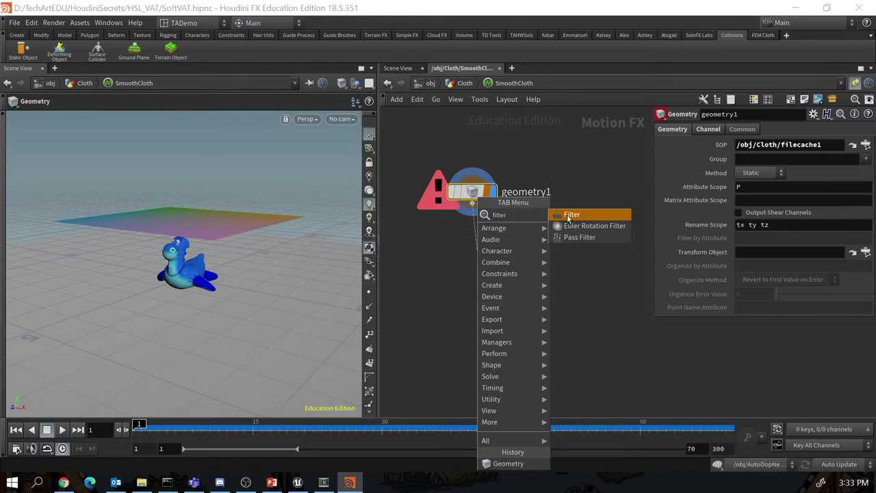
# Create filter1 under geometry1 with Effect .5 and Filter Width .125.
pyautogui.press('Return')
pyautogui.moveTo(483, 253); pyautogui.dragTo(478, 247)
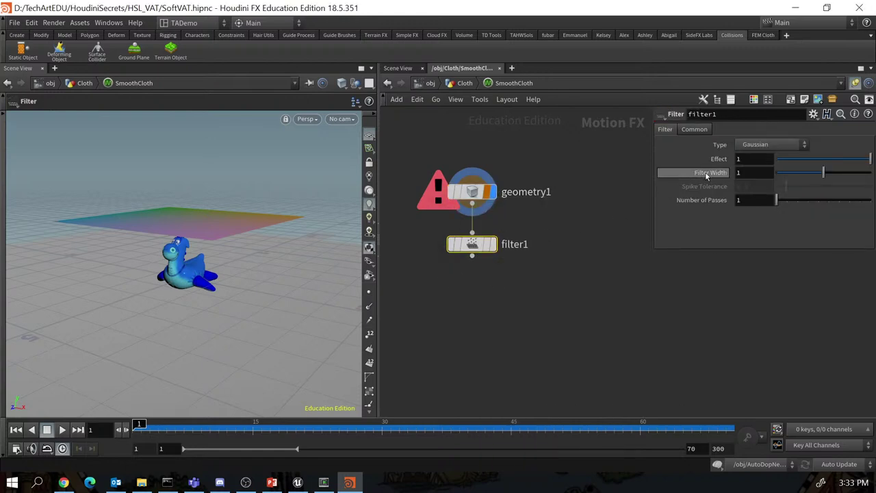
pyautogui.click(752, 159)
pyautogui.write('.5')
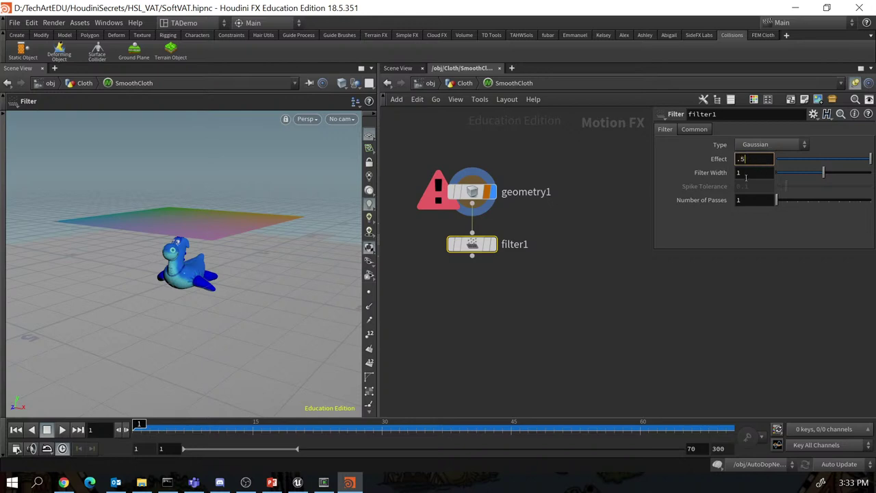
pyautogui.click(747, 176)
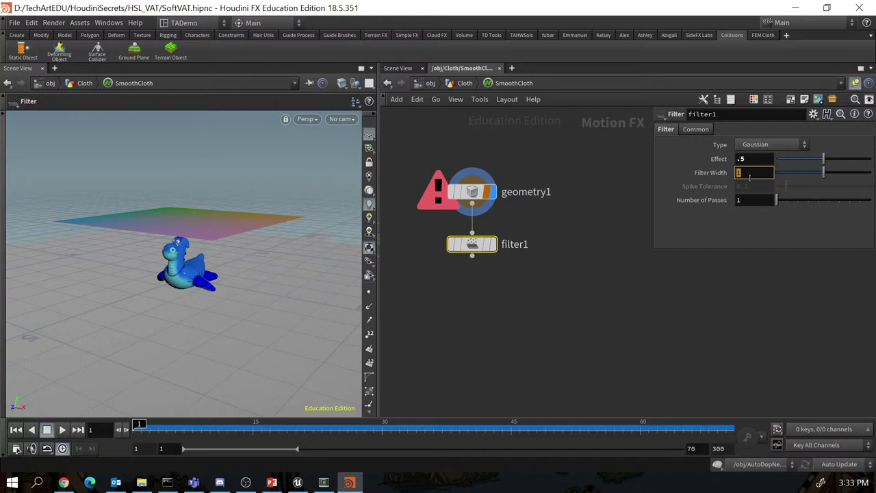
pyautogui.write('.125')
pyautogui.press('Return')
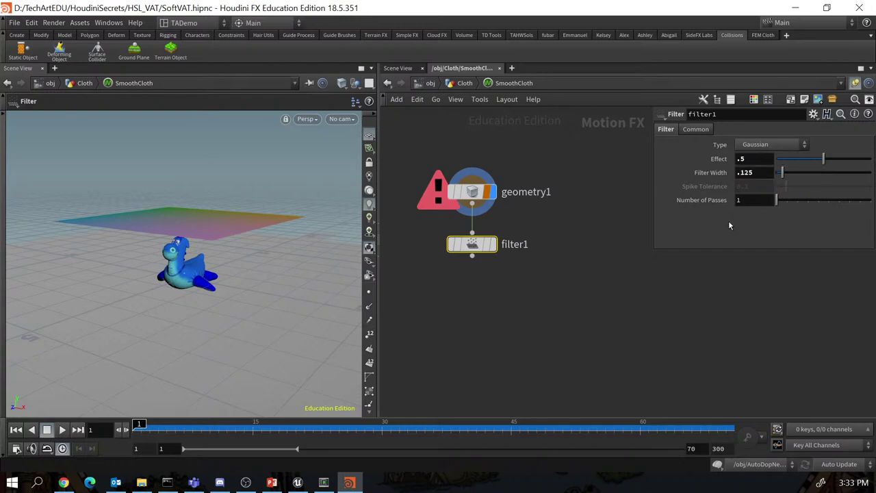
# Check filter1's node info for its tx, ty, tz channels.
pyautogui.moveTo(495, 252)
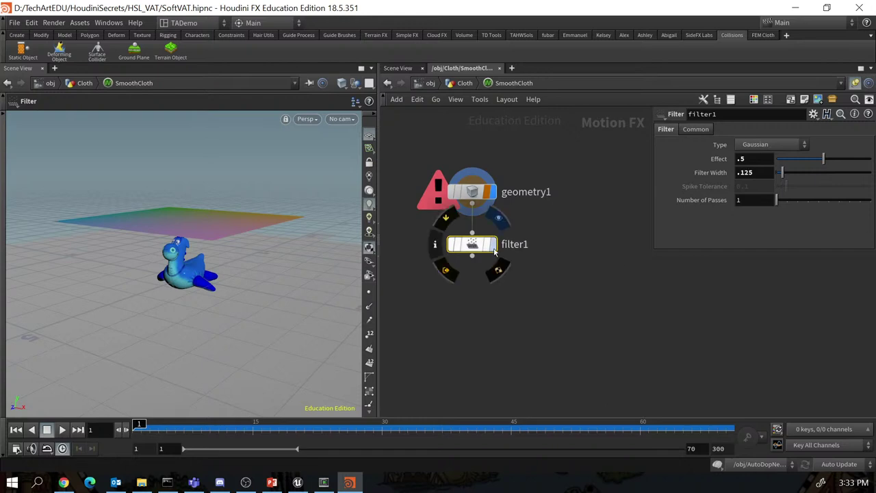
pyautogui.click(473, 248)
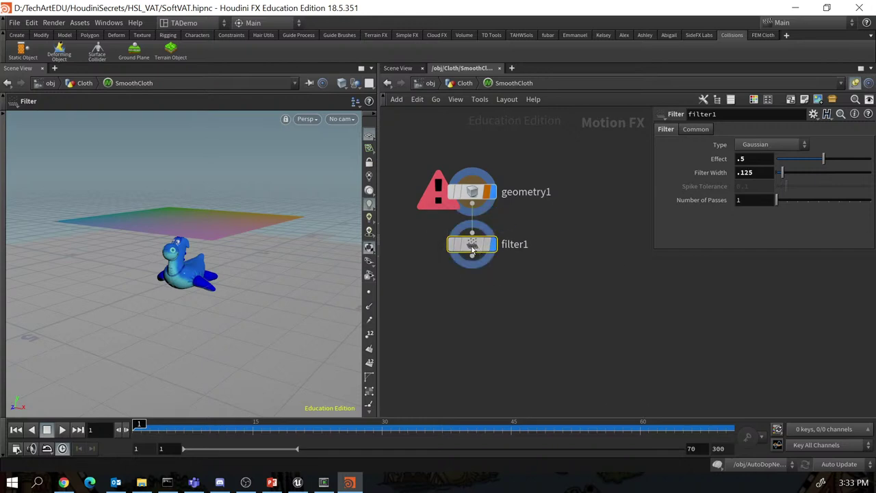
pyautogui.moveTo(472, 248)
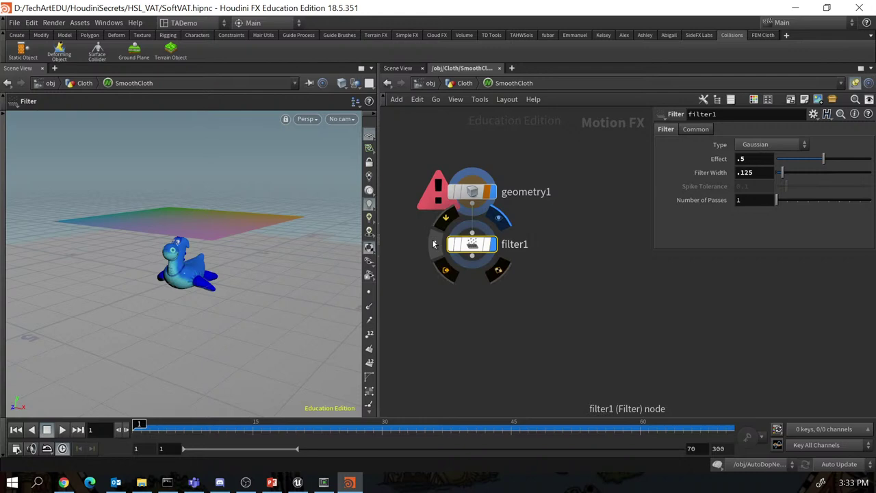
pyautogui.click(433, 243)
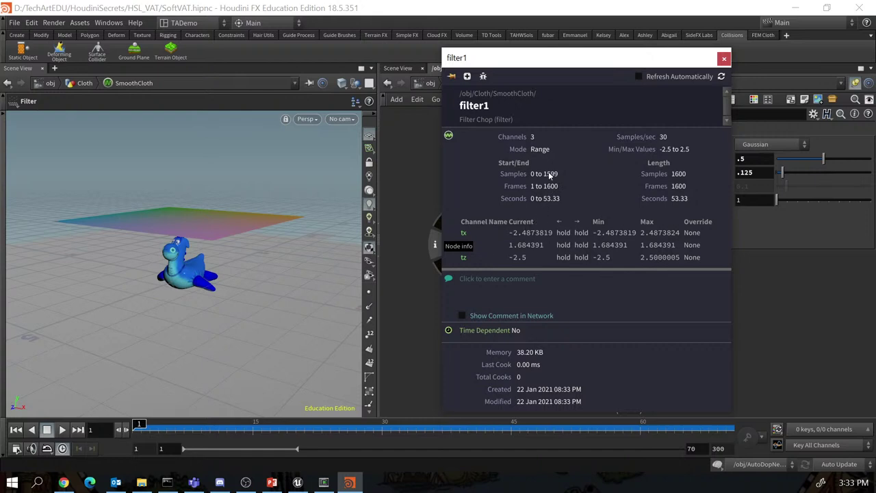
pyautogui.click(724, 58)
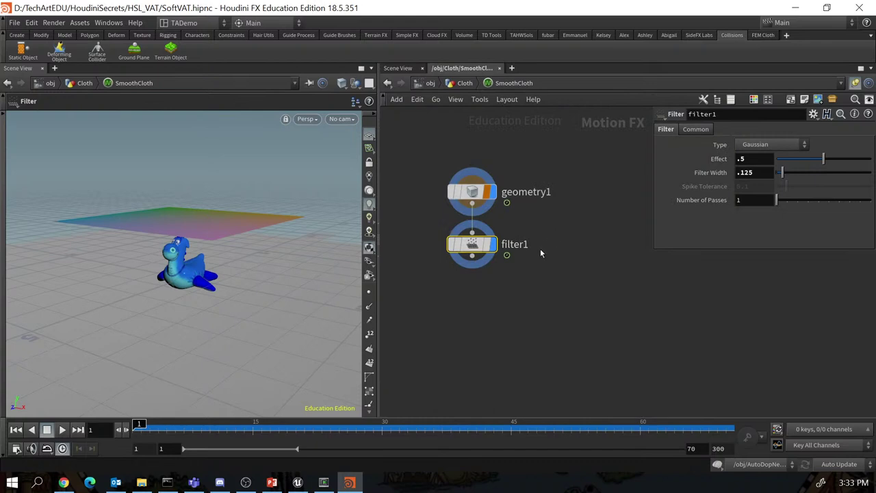
pyautogui.moveTo(472, 257); pyautogui.dragTo(480, 294)
# Add an Export CHOP (export1) wired below filter1 and position it just underneath.
pyautogui.press('Tab')
pyautogui.write('expo')
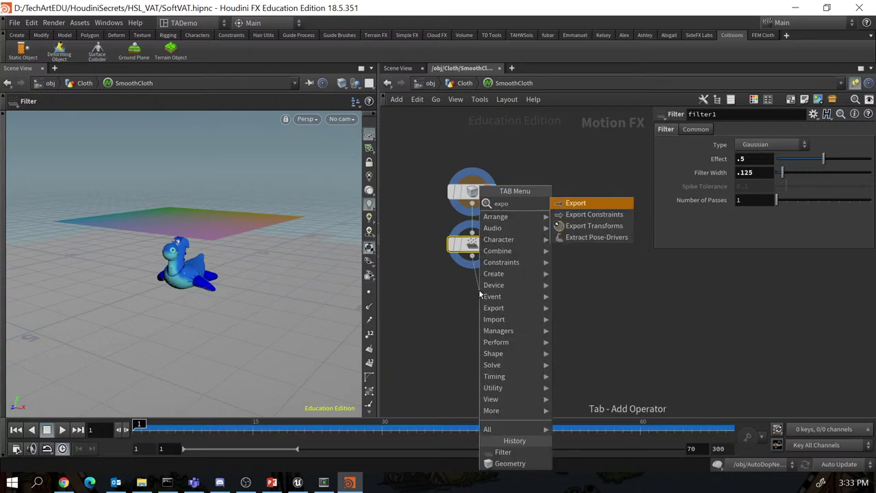
pyautogui.click(575, 204)
pyautogui.moveTo(483, 293); pyautogui.dragTo(471, 298)
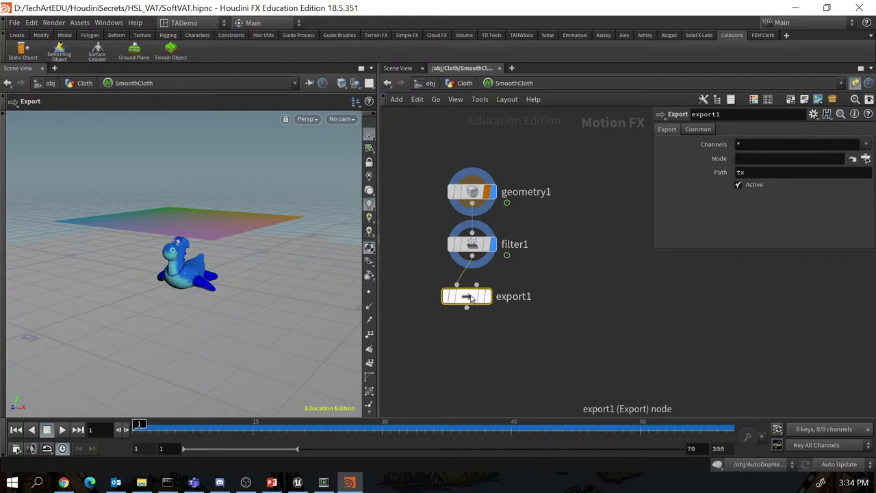
# Point export1's Node to ../../channel1 and change its Path from tx to t?
pyautogui.moveTo(471, 298)
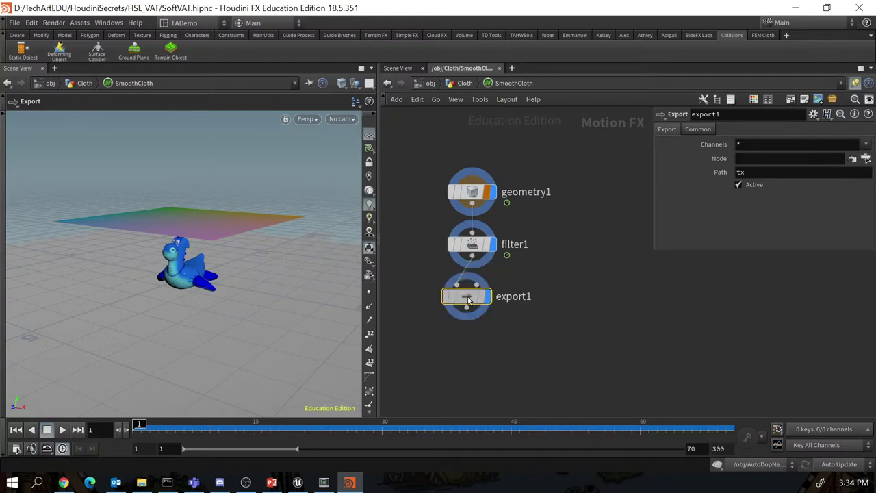
pyautogui.click(752, 161)
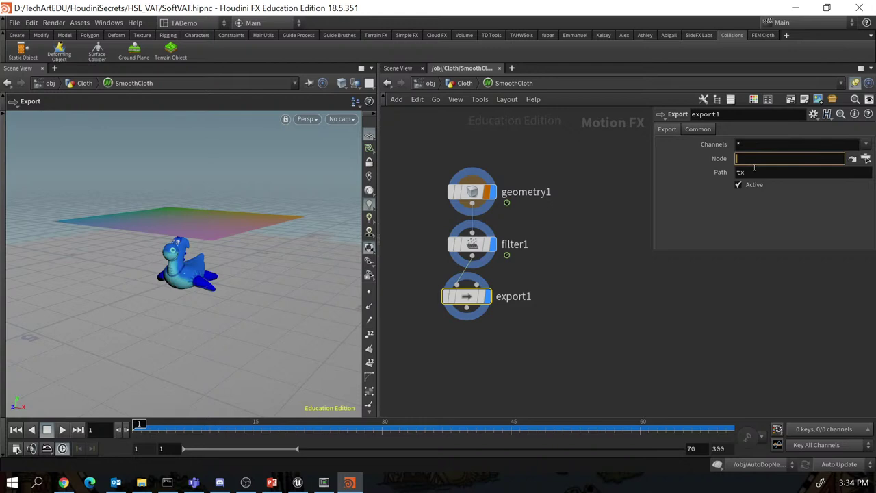
pyautogui.write('../')
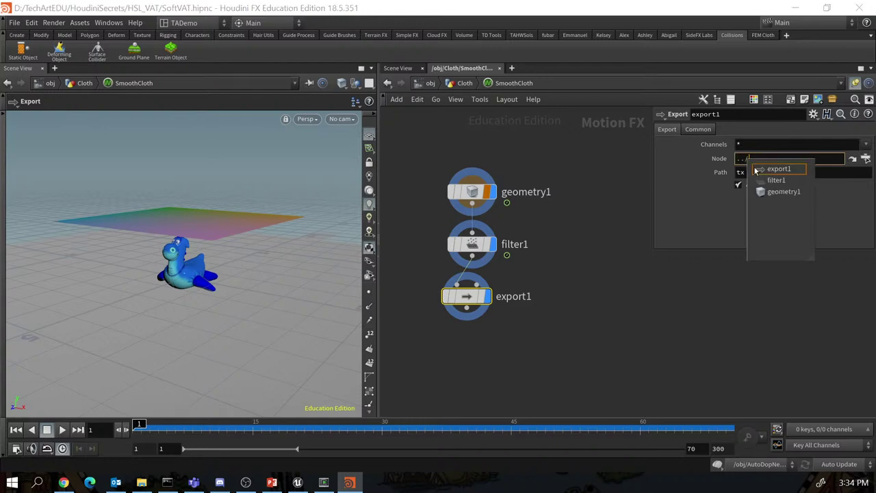
pyautogui.write('//')
pyautogui.press('BackSpace')
pyautogui.press('BackSpace')
pyautogui.press('BackSpace')
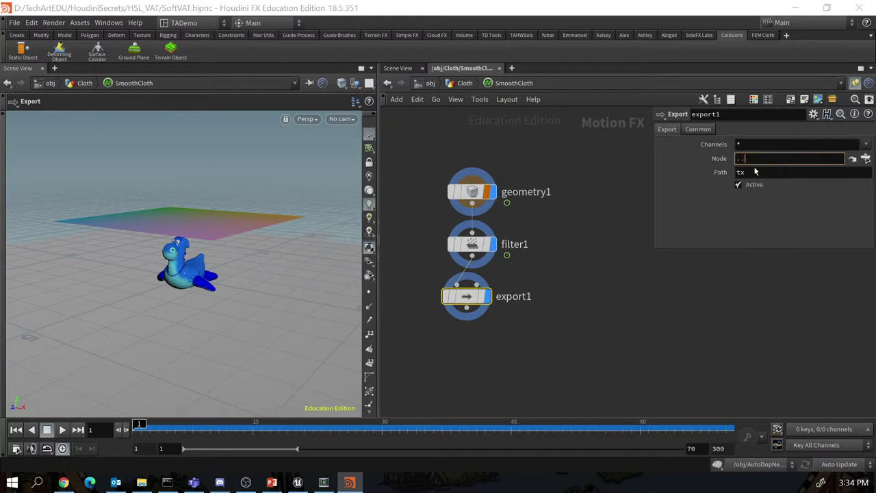
pyautogui.write('/../channel11')
pyautogui.press('Return')
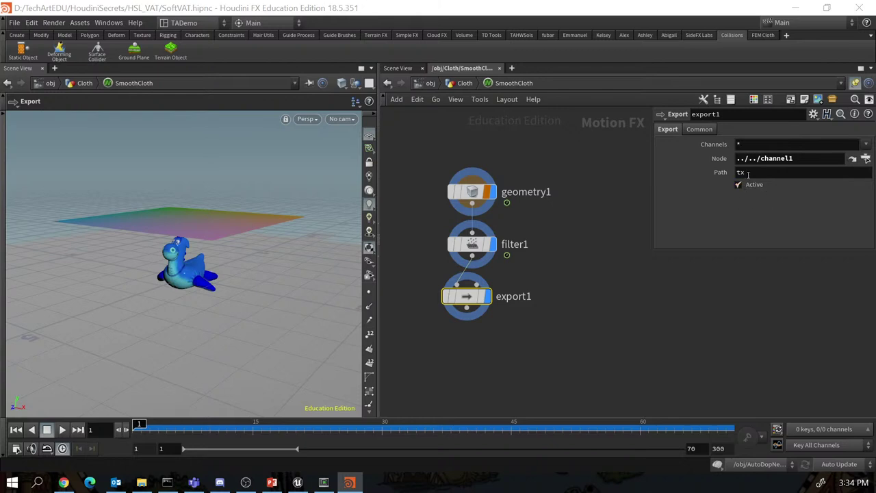
pyautogui.click(748, 174)
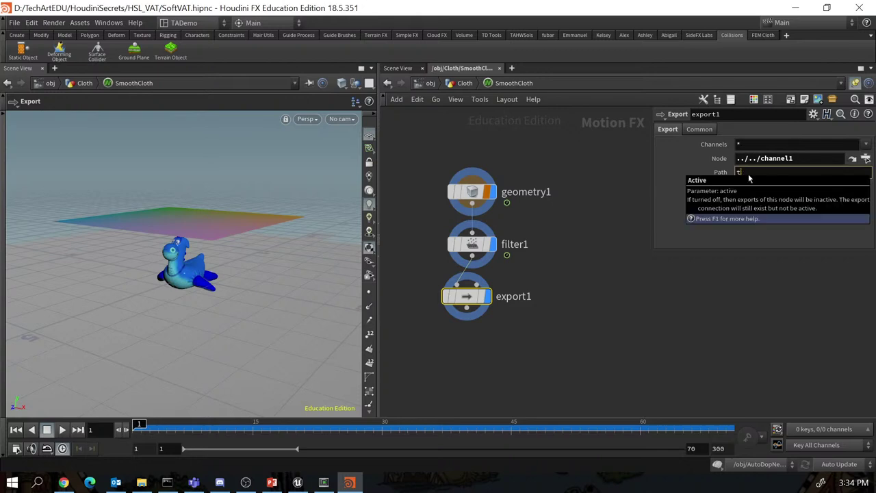
pyautogui.write('?')
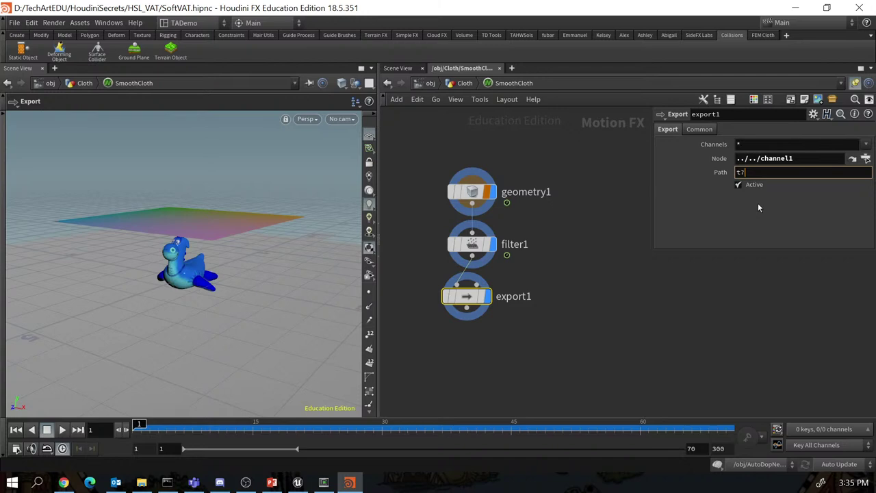
# Turn on the export flag for export1 in the SmoothCloth CHOP network.
pyautogui.moveTo(483, 298)
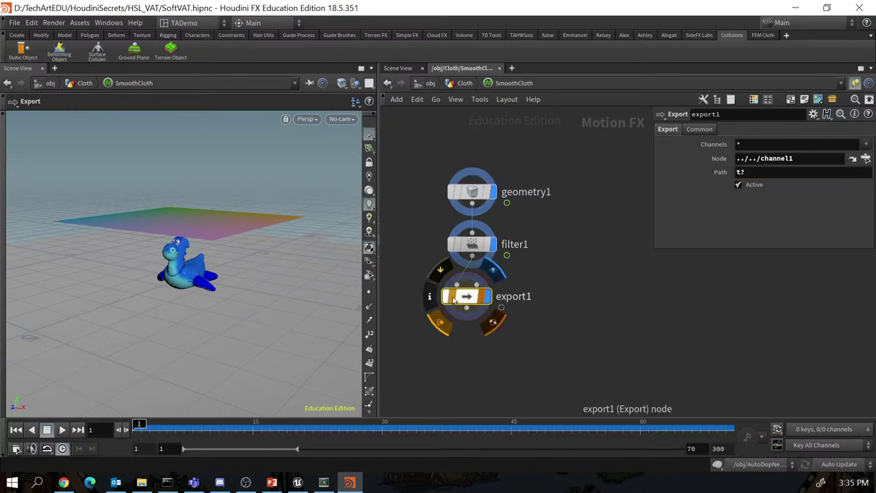
pyautogui.click(441, 322)
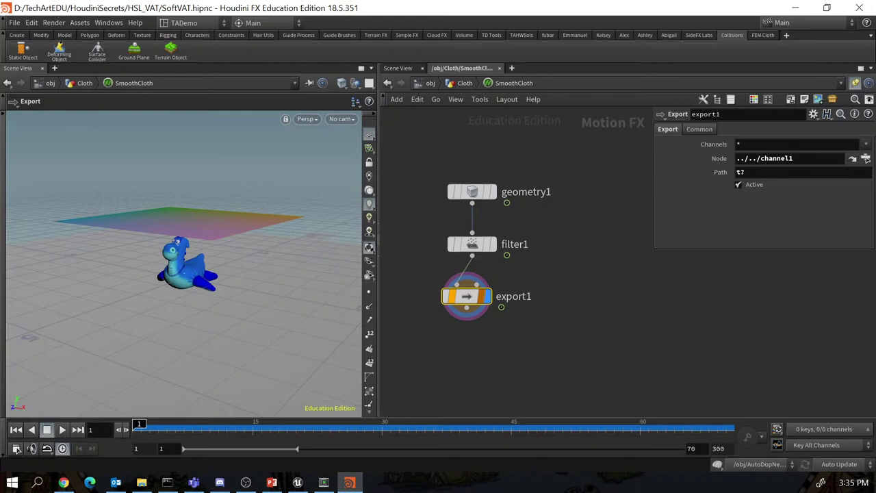
pyautogui.hotkey('alt', 'Tab')
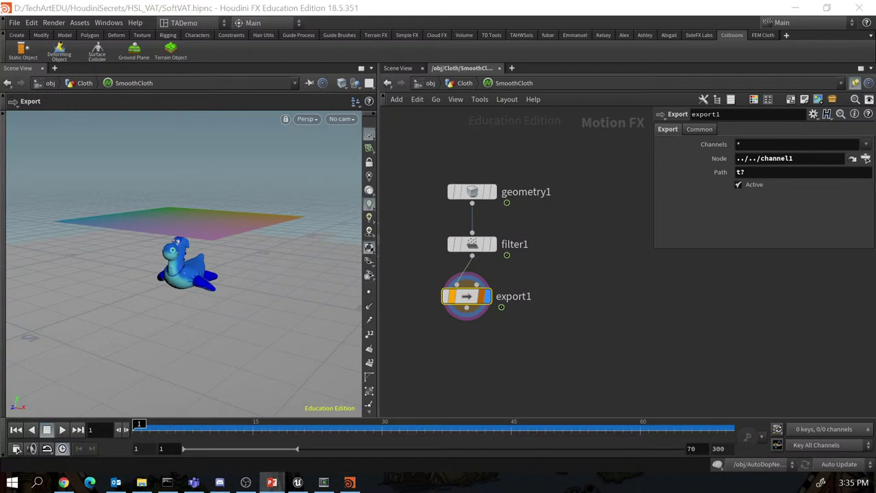
pyautogui.hotkey('alt', 'Tab')
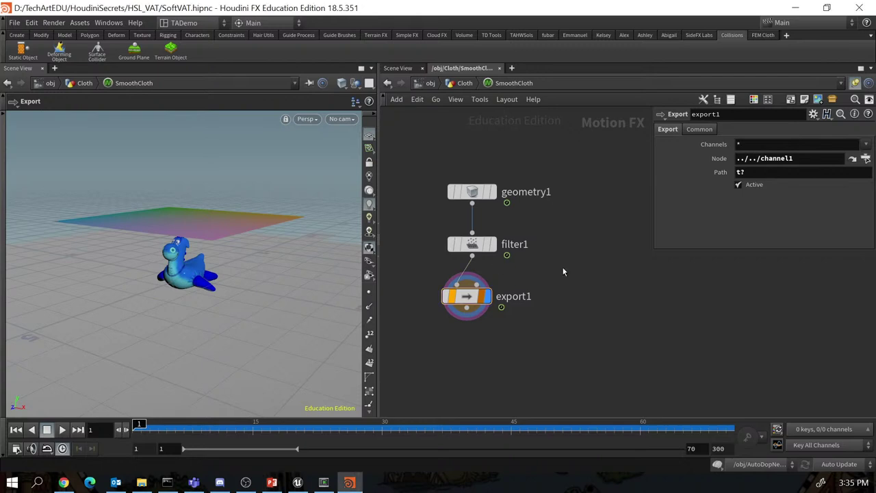
# Back in the Cloth network, add a Channel node wired below filecache1.
pyautogui.press('u')
pyautogui.scroll(4, 573, 306)
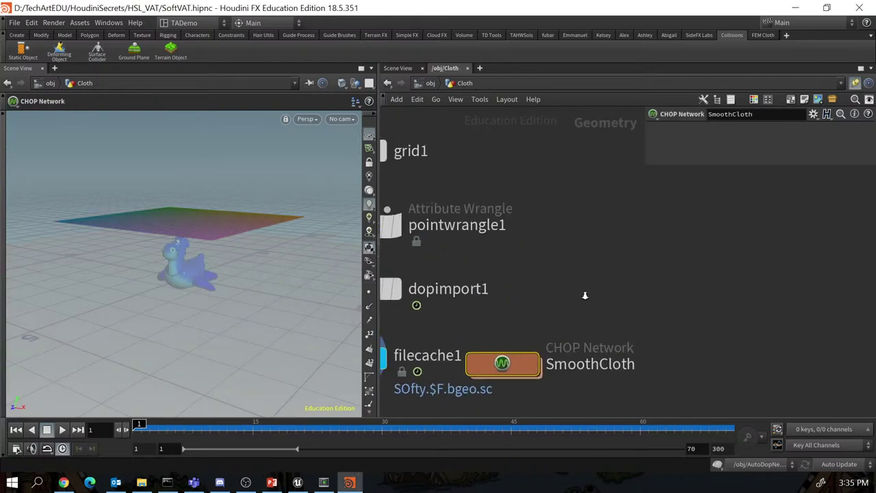
pyautogui.scroll(-3, 573, 303)
pyautogui.moveTo(573, 301); pyautogui.dragTo(651, 236, button='middle')
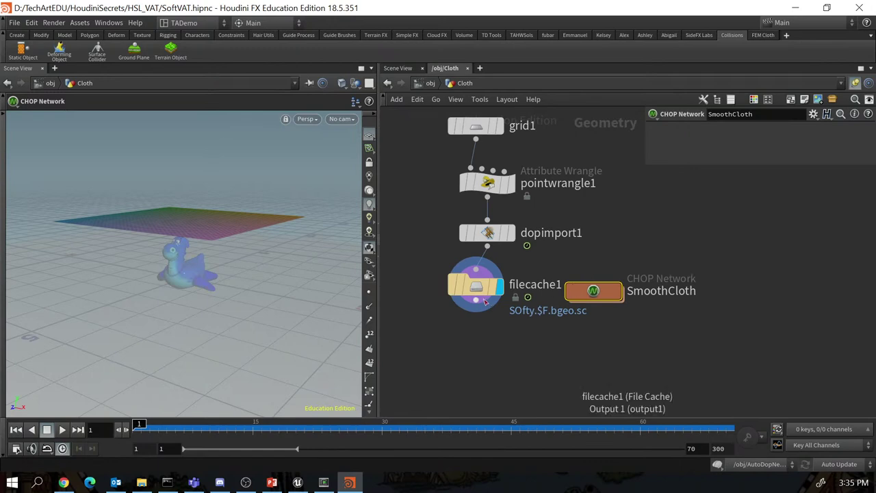
pyautogui.moveTo(476, 300); pyautogui.dragTo(477, 333)
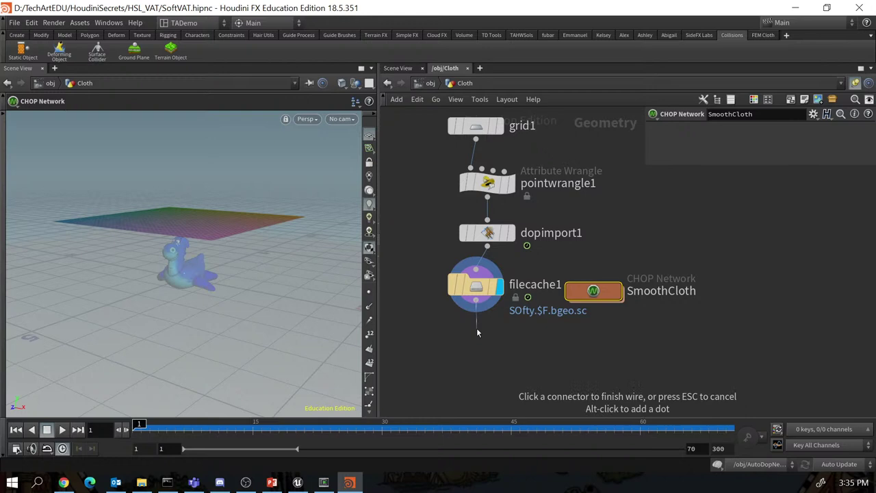
pyautogui.press('Tab')
pyautogui.write('chan')
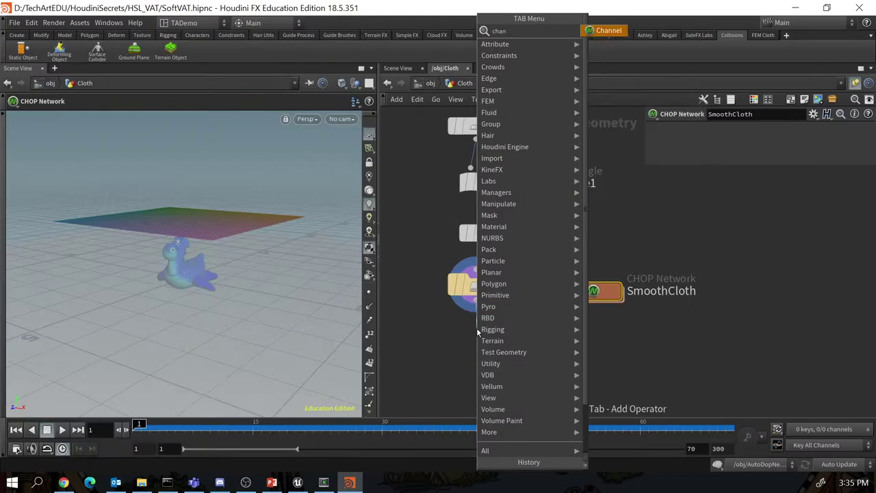
pyautogui.click(608, 30)
# Set channel1 to Animated reading ../SmoothCloth/export1, display it, and enter SmoothCloth.
pyautogui.moveTo(480, 345)
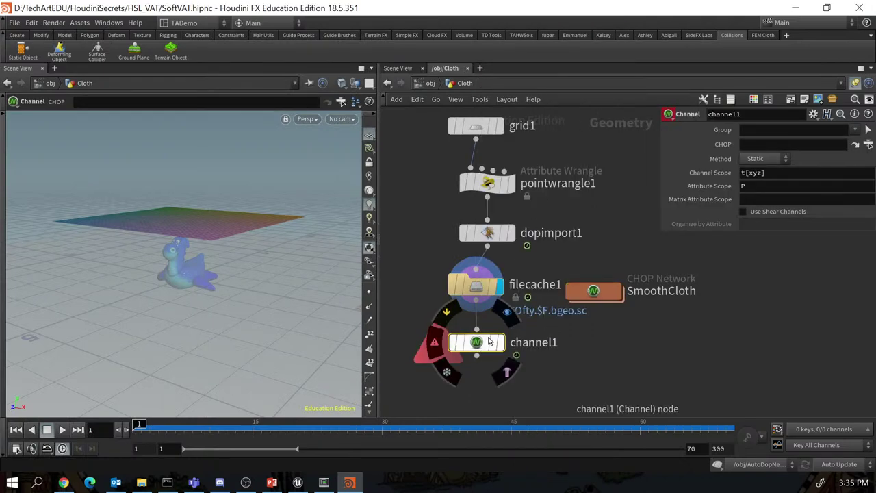
pyautogui.click(785, 159)
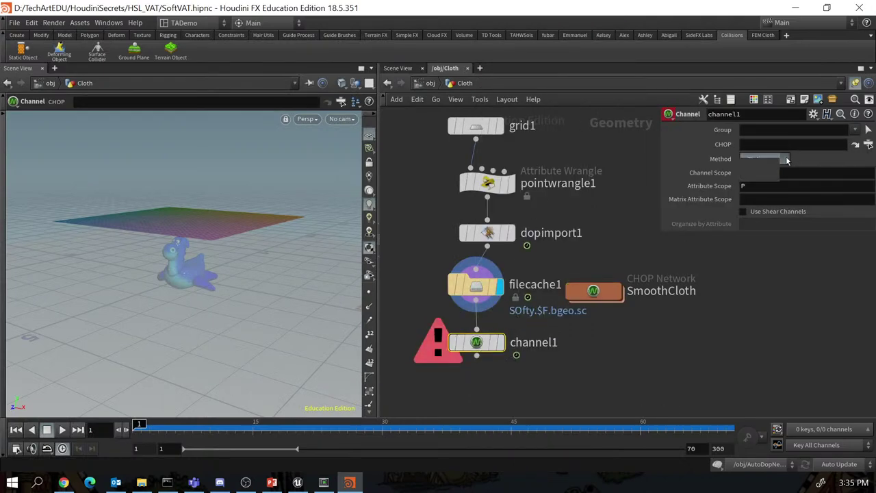
pyautogui.click(764, 175)
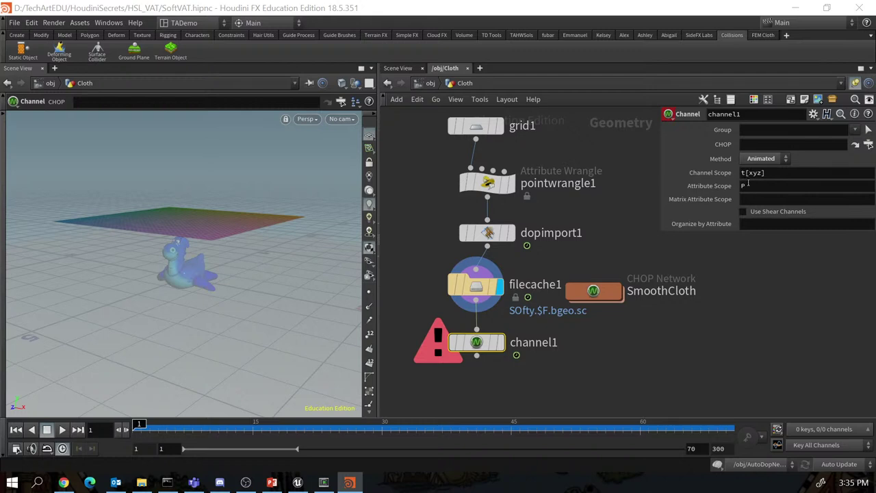
pyautogui.click(750, 144)
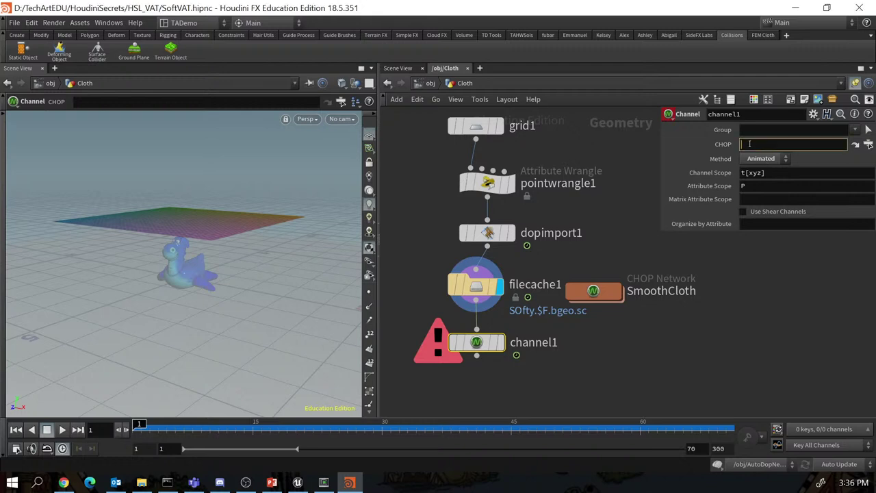
pyautogui.write('../')
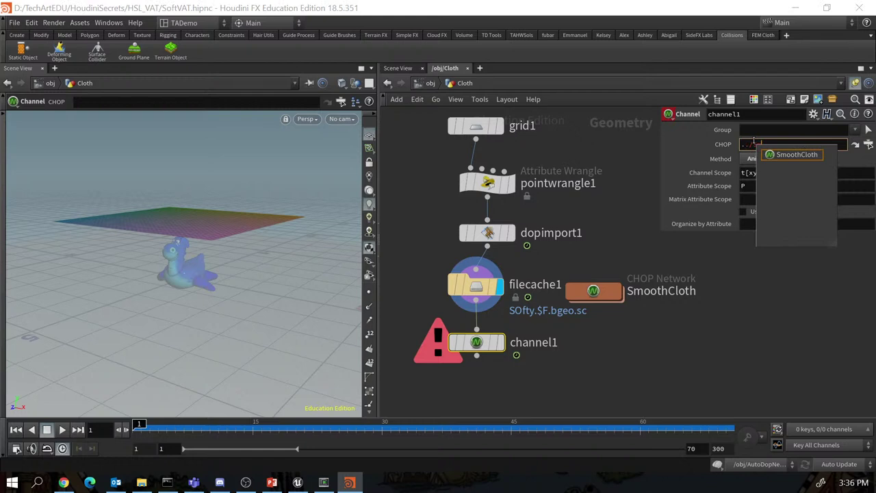
pyautogui.press('Tab')
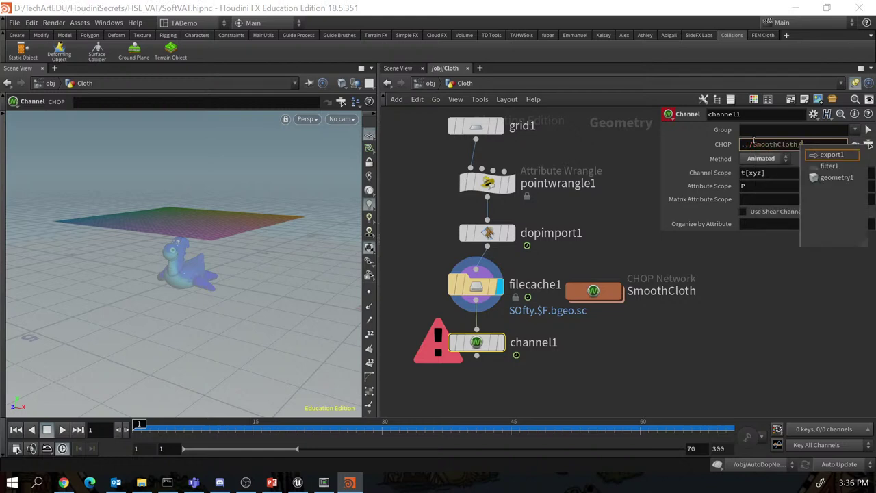
pyautogui.click(828, 153)
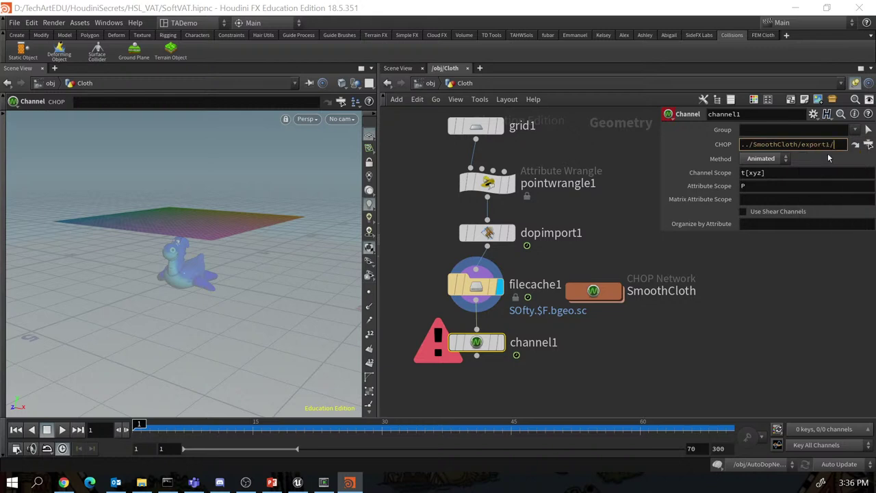
pyautogui.press('BackSpace')
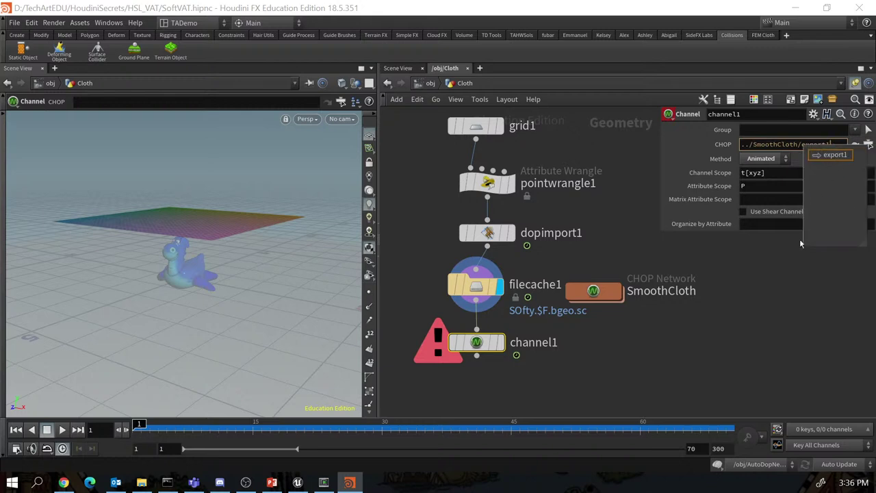
pyautogui.press('Return')
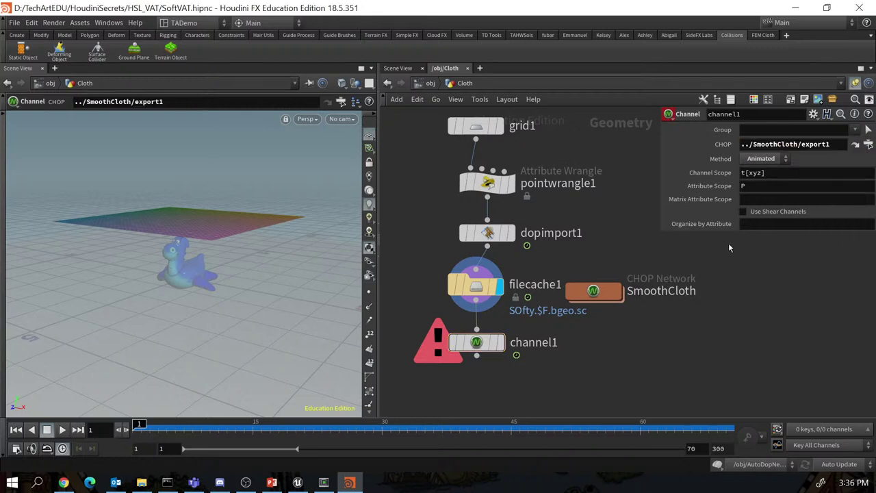
pyautogui.click(499, 344)
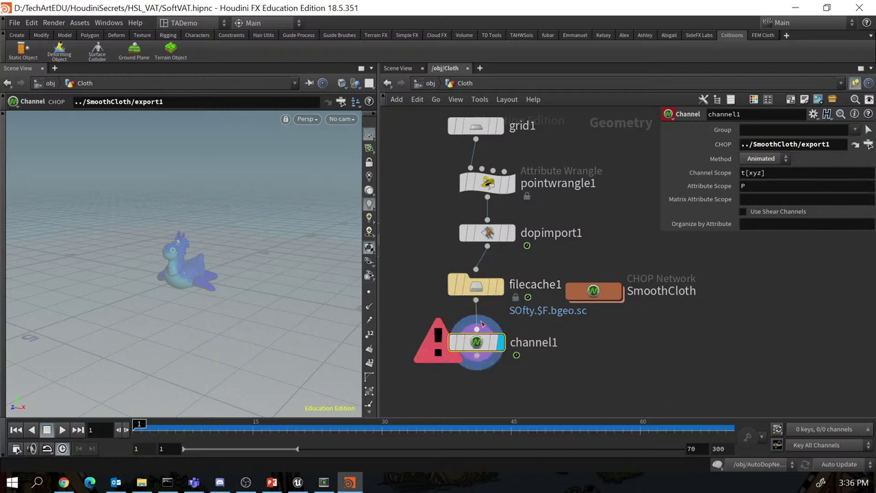
pyautogui.doubleClick(572, 291)
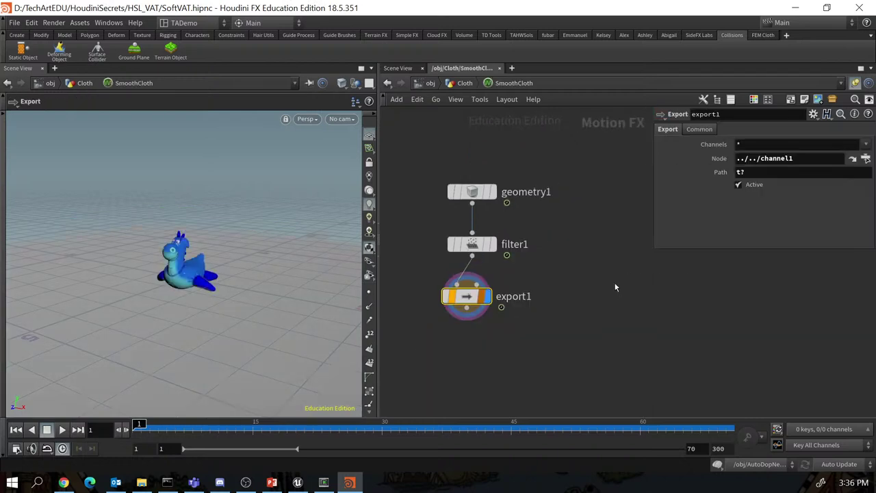
# Set geometry1's method to Animated and display its output.
pyautogui.click(477, 195)
pyautogui.click(783, 174)
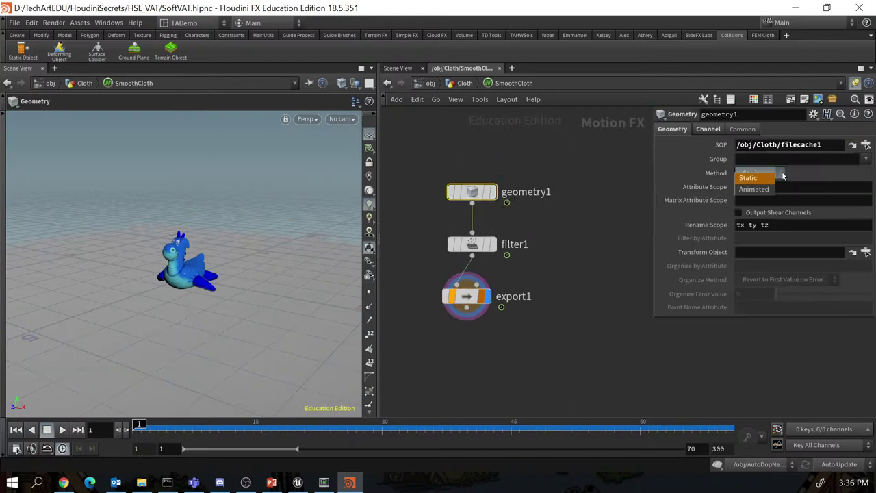
pyautogui.click(754, 189)
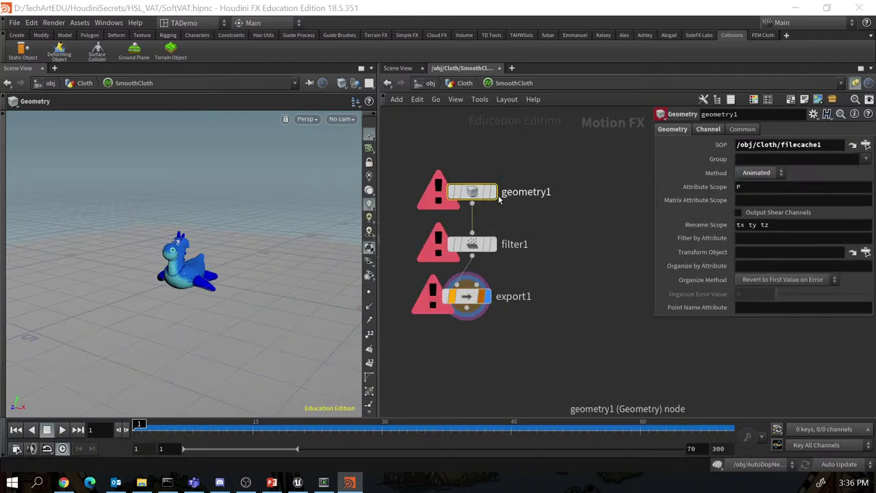
pyautogui.click(467, 296)
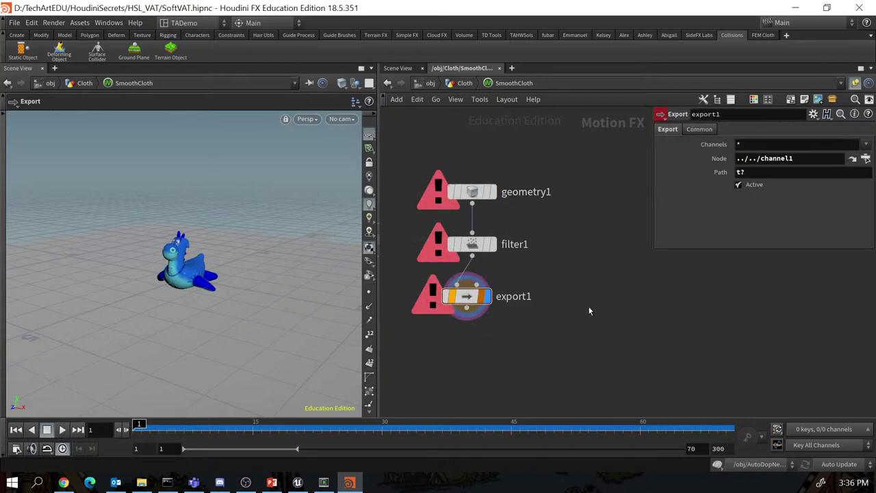
pyautogui.click(488, 193)
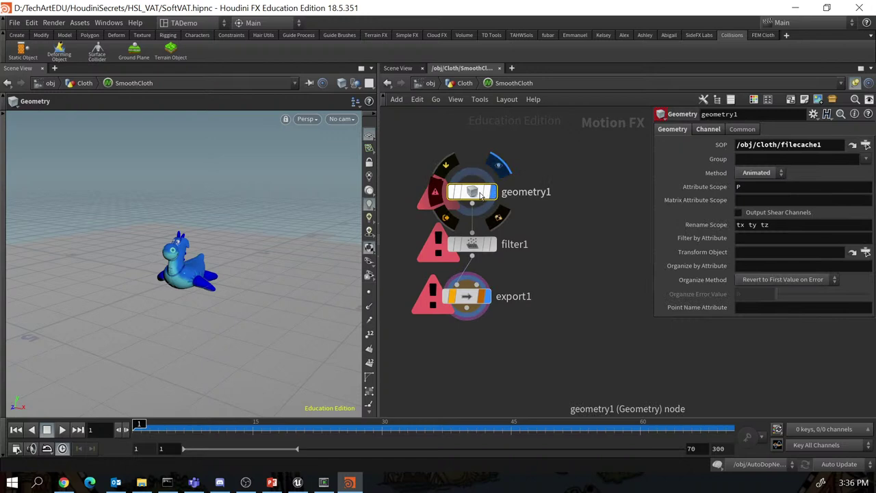
pyautogui.click(496, 192)
# Check filter1 and export1, then switch geometry1's method back to Static.
pyautogui.click(474, 245)
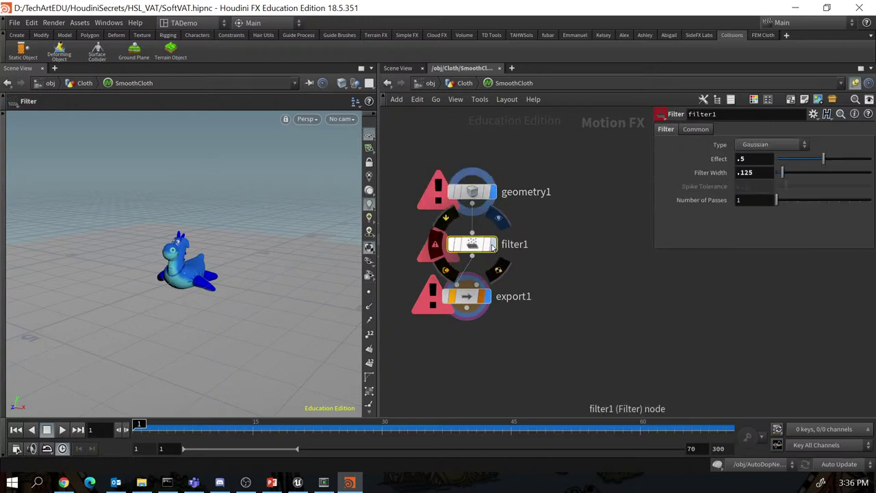
pyautogui.click(468, 301)
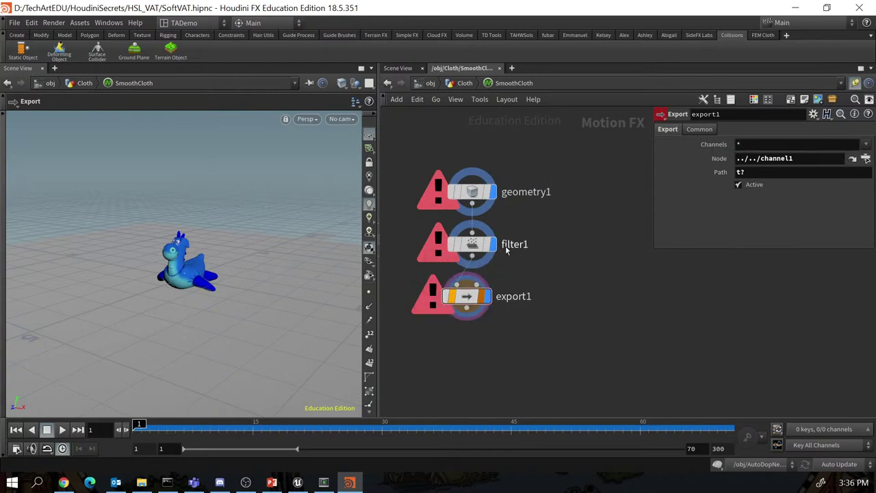
pyautogui.click(493, 245)
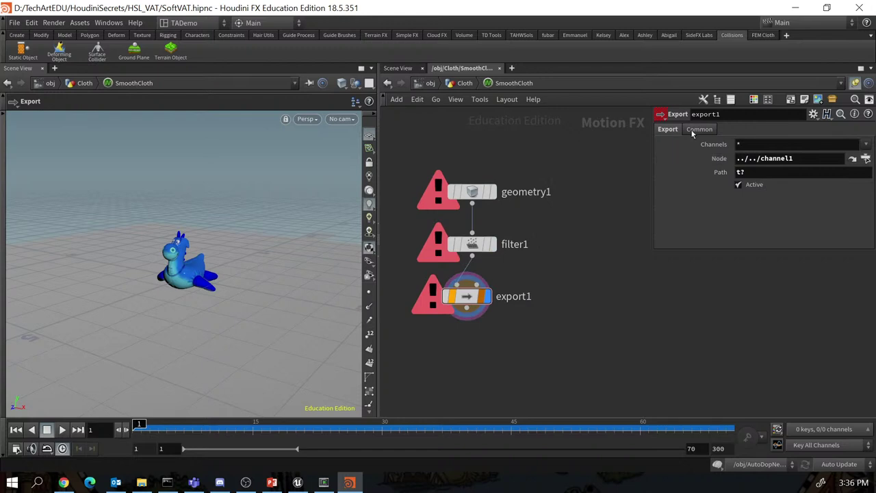
pyautogui.click(472, 191)
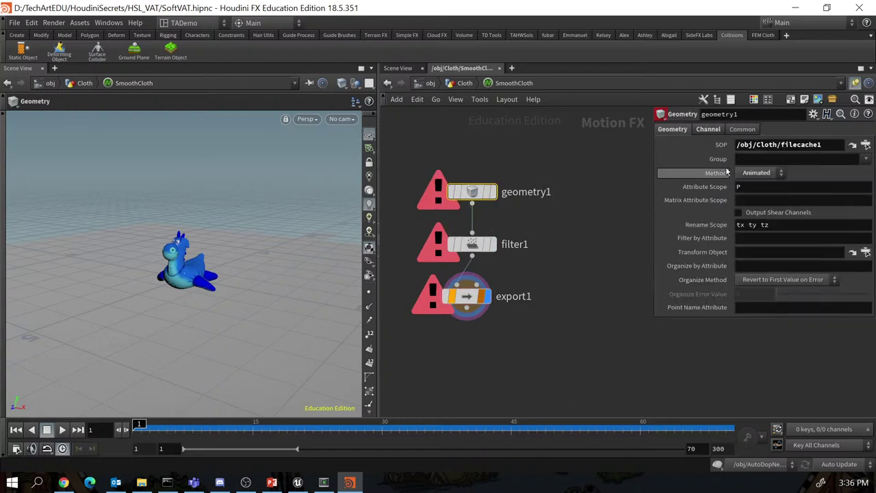
pyautogui.click(779, 174)
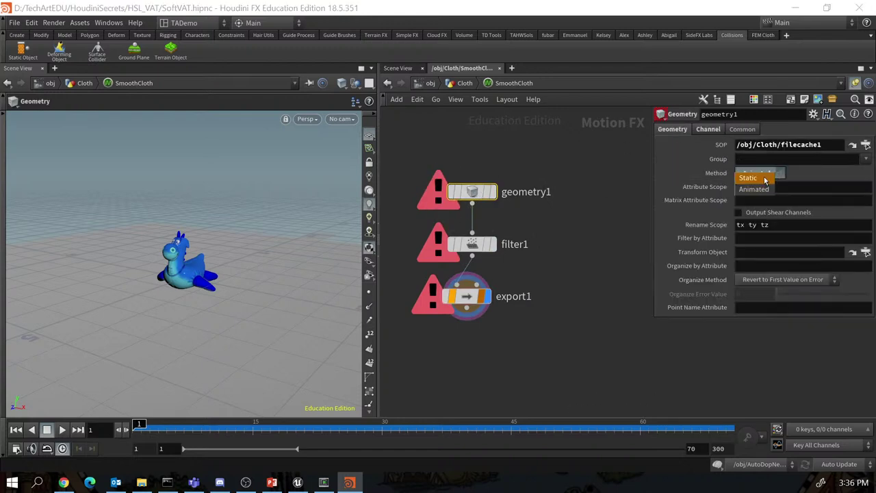
pyautogui.click(750, 177)
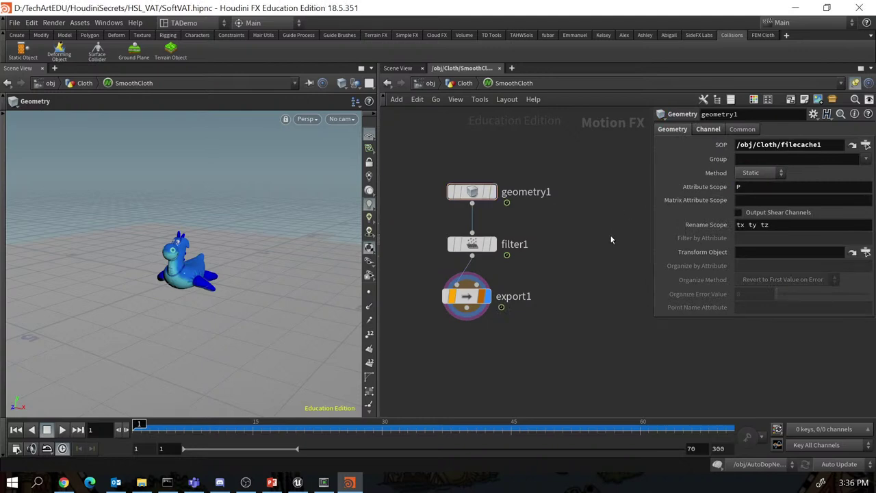
# Up in the Cloth network, set channel1's method to Static.
pyautogui.press('u')
pyautogui.click(476, 329)
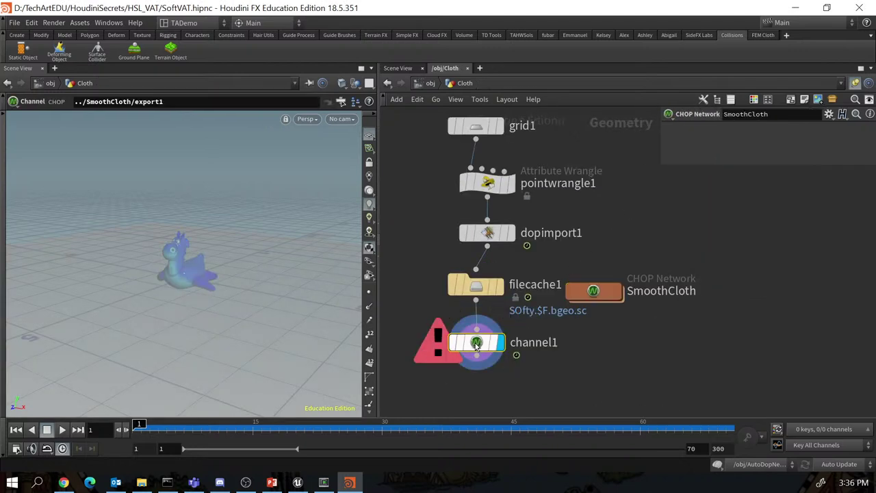
pyautogui.click(785, 161)
pyautogui.click(765, 165)
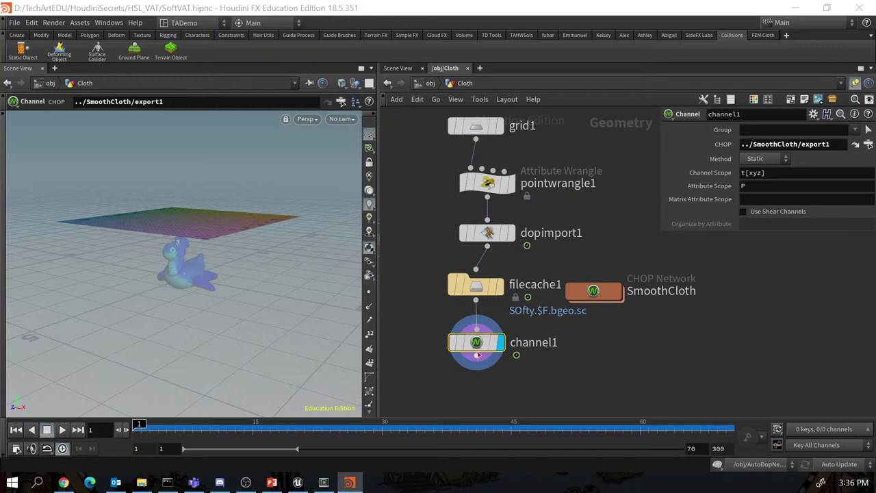
# Play the cloth animation, stop it, and return to frame 1.
pyautogui.click(62, 430)
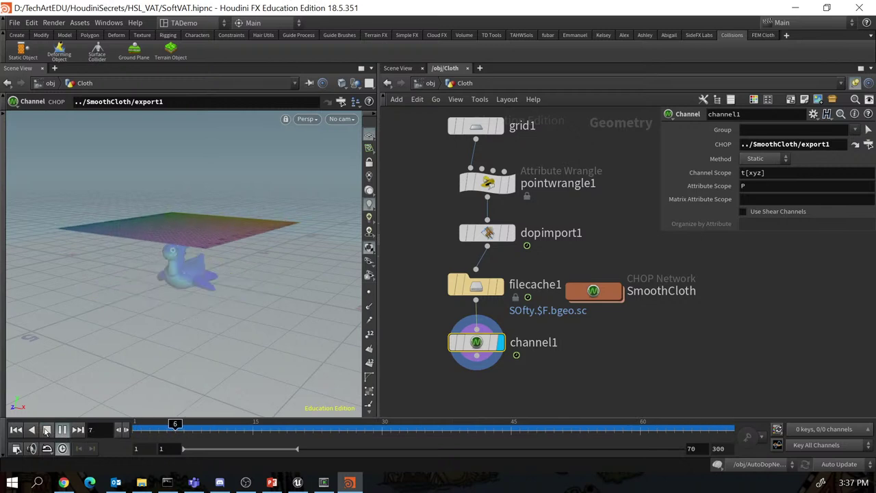
pyautogui.click(47, 430)
pyautogui.click(16, 429)
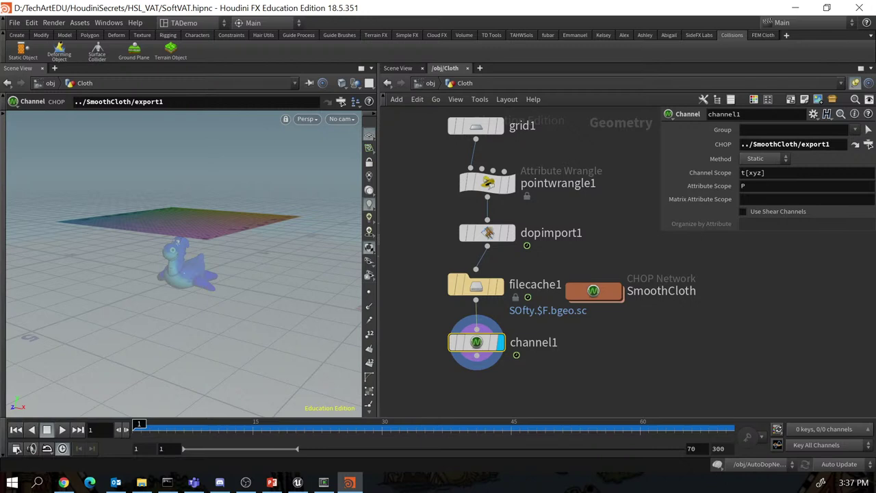
pyautogui.hotkey('alt', 'Tab')
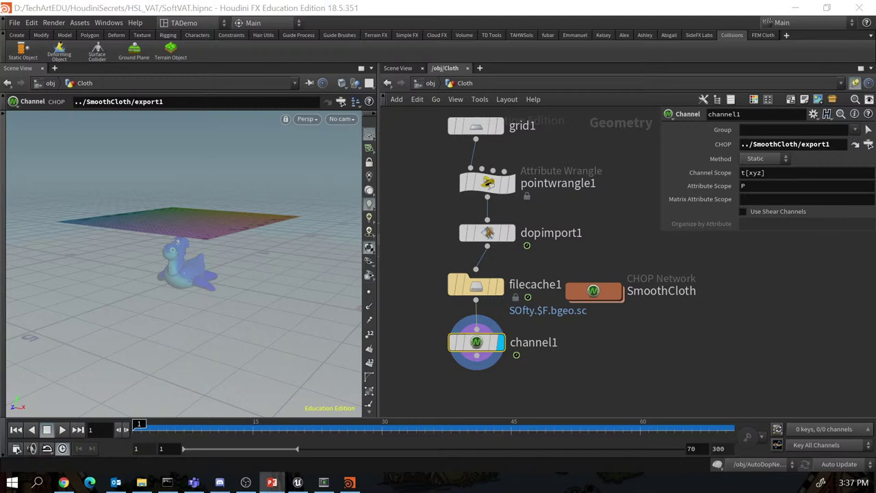
# Add a UV Unwrap node below channel1 and display its result.
pyautogui.moveTo(477, 346); pyautogui.dragTo(477, 335)
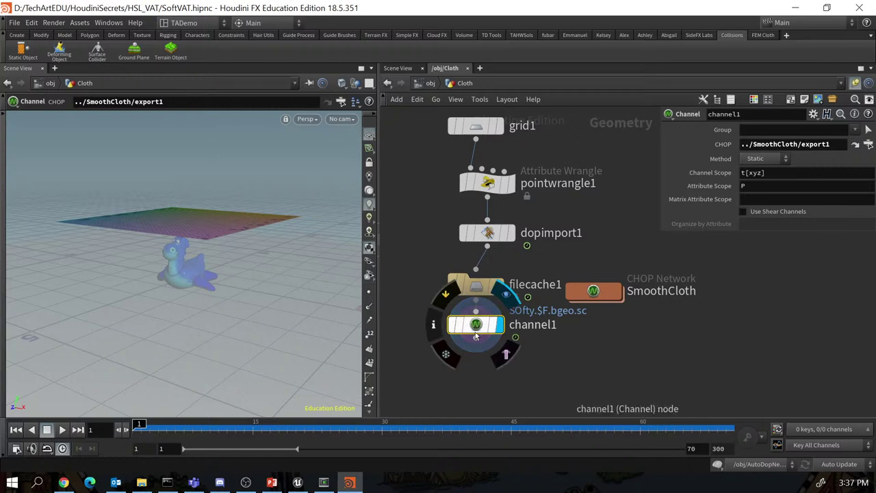
pyautogui.click(476, 336)
pyautogui.click(488, 388)
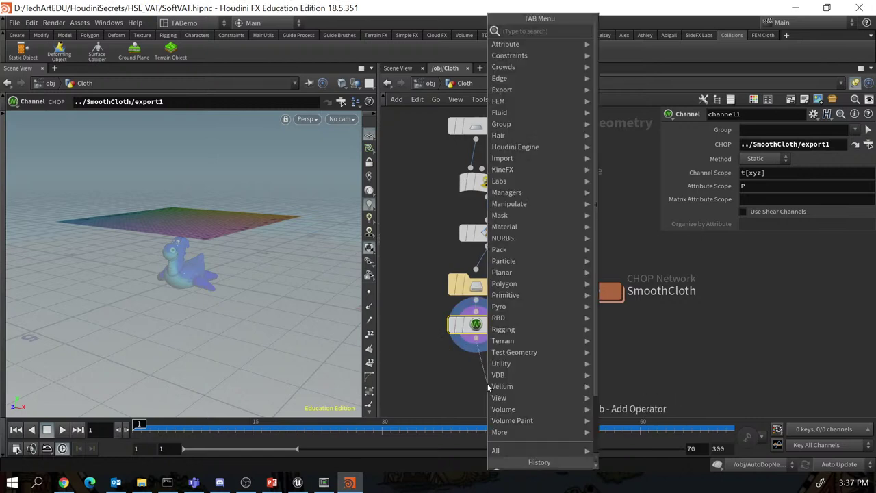
pyautogui.write('uv')
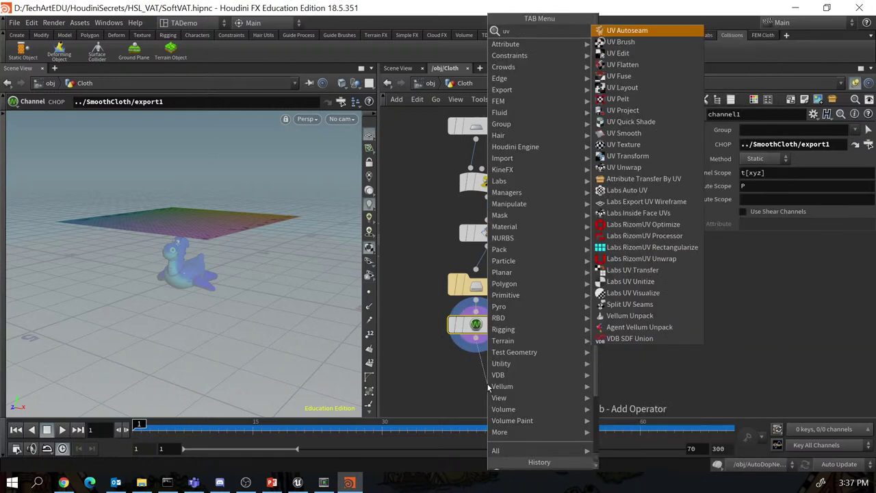
pyautogui.click(624, 167)
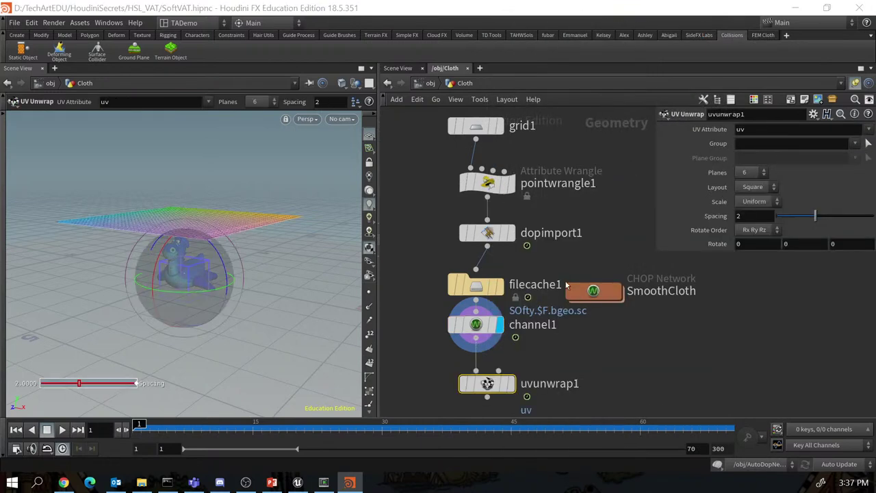
pyautogui.click(512, 384)
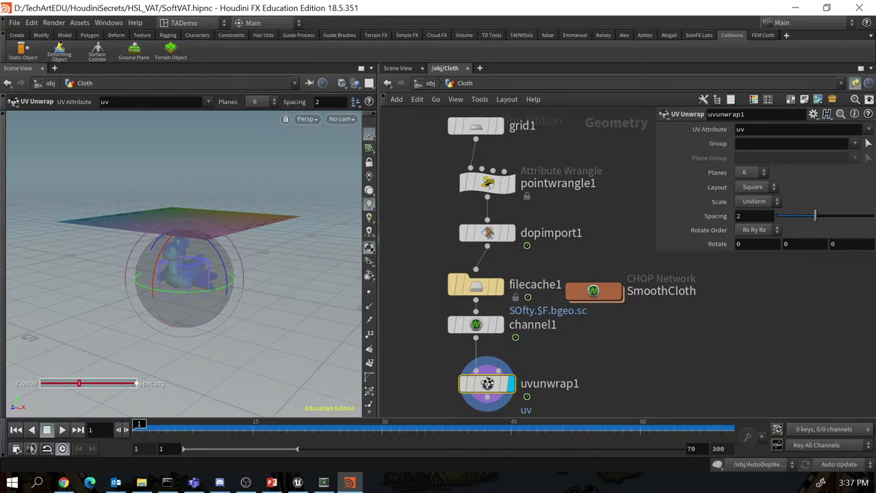
pyautogui.hotkey('alt', 'Tab')
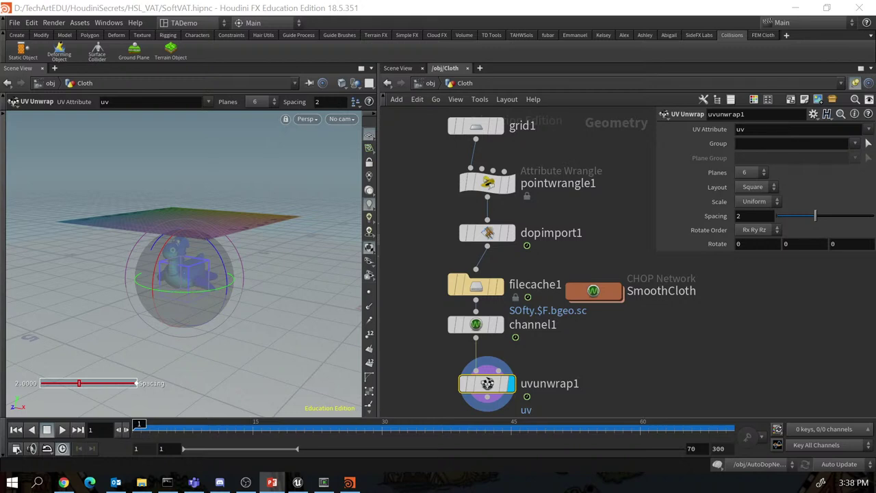
# Move uvunwrap1 closer to channel1 and check its node information.
pyautogui.scroll(-2, 594, 331)
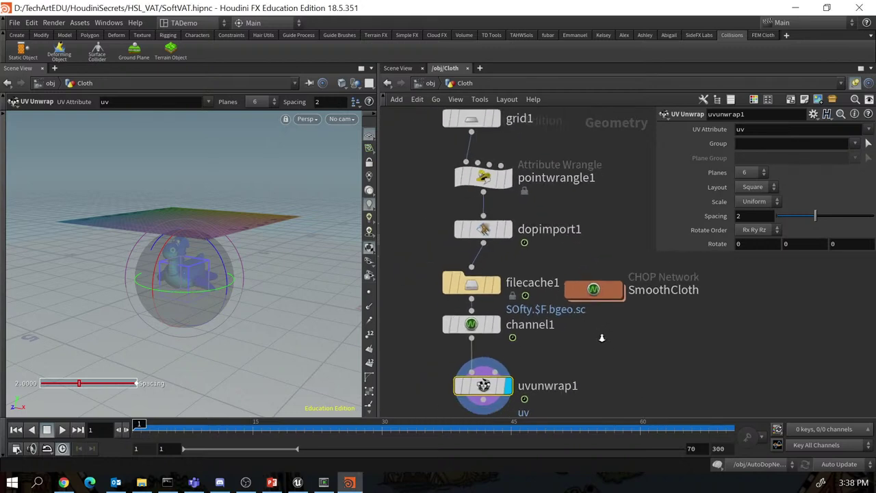
pyautogui.moveTo(609, 359); pyautogui.dragTo(606, 279, button='middle')
pyautogui.moveTo(481, 306); pyautogui.dragTo(480, 291)
pyautogui.click(463, 284)
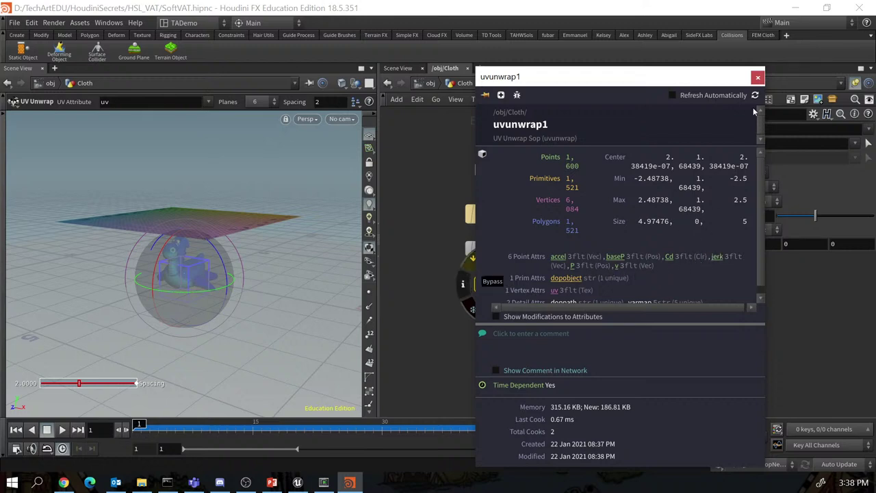
pyautogui.click(758, 76)
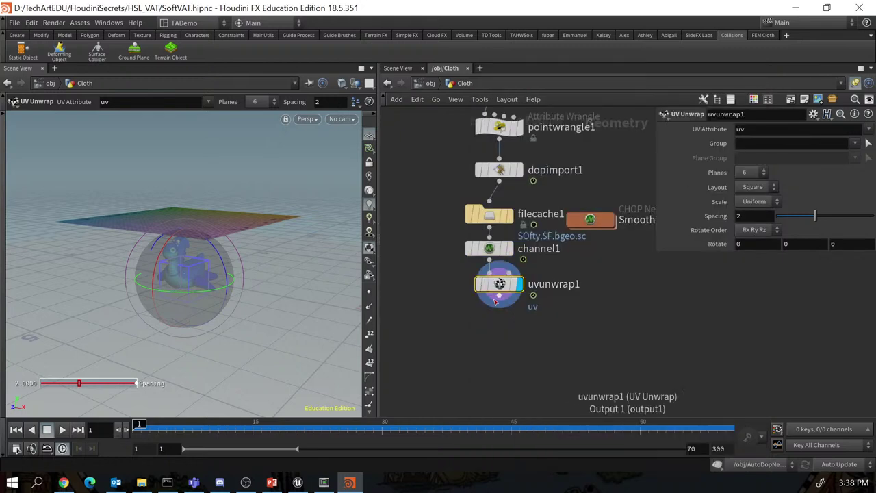
pyautogui.moveTo(499, 297); pyautogui.dragTo(495, 340)
# Add a displayed Normal node after uvunwrap1 that adds normals to Points.
pyautogui.press('Tab')
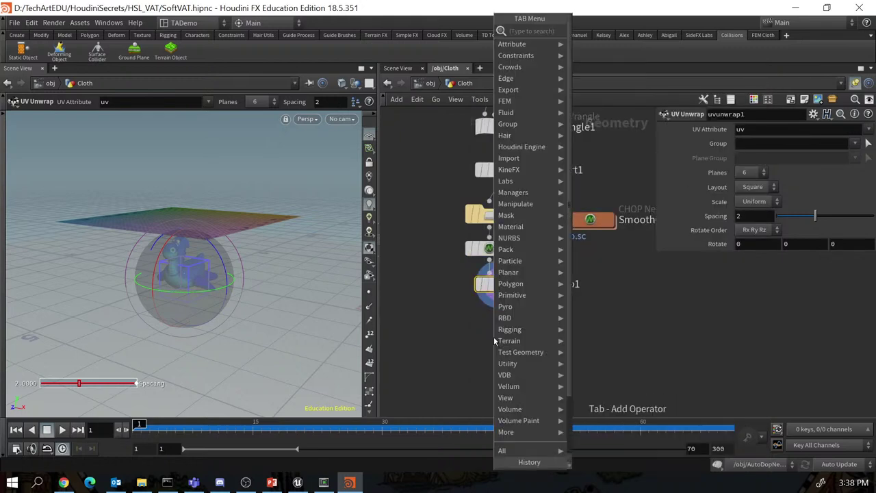
pyautogui.write('normal')
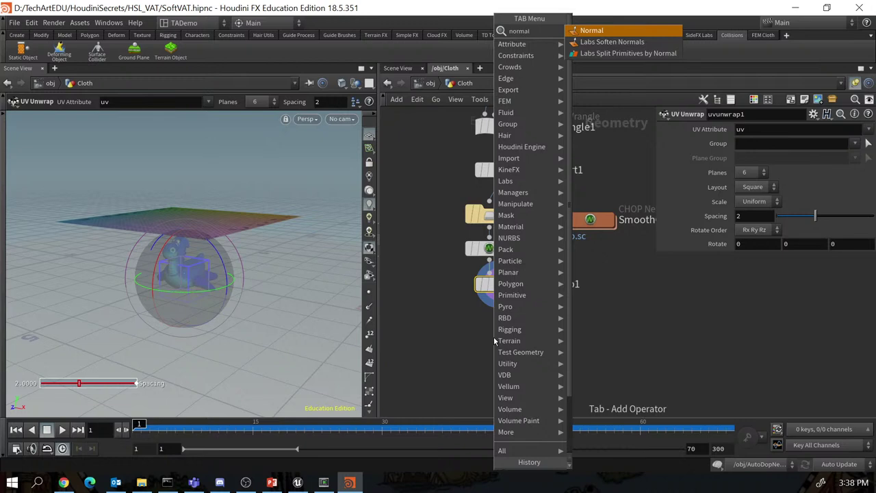
pyautogui.press('Return')
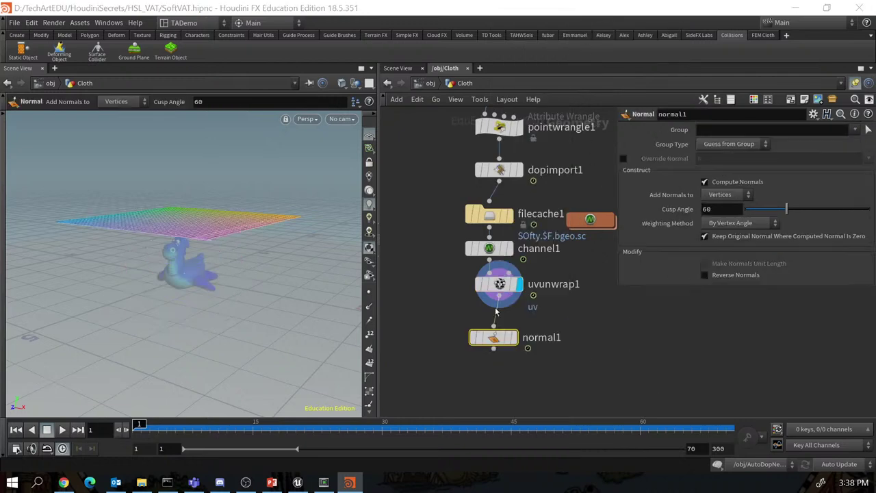
pyautogui.moveTo(494, 337); pyautogui.dragTo(500, 334)
pyautogui.click(522, 335)
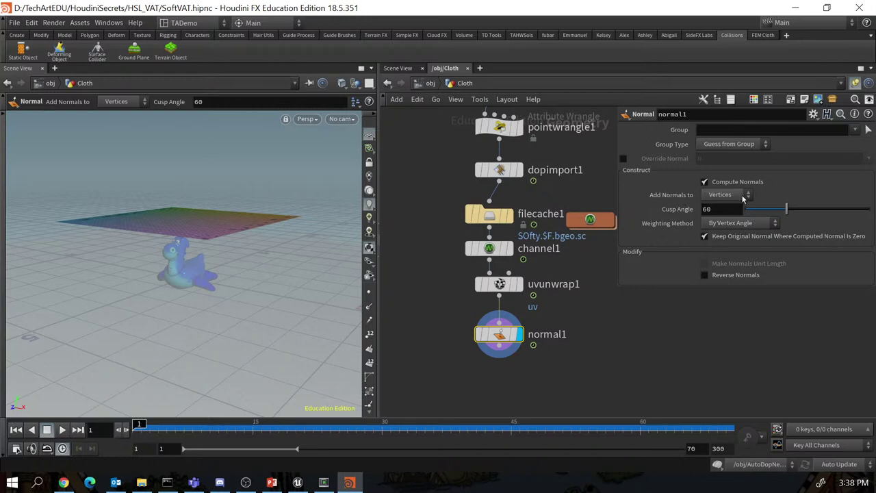
pyautogui.click(723, 195)
pyautogui.click(717, 200)
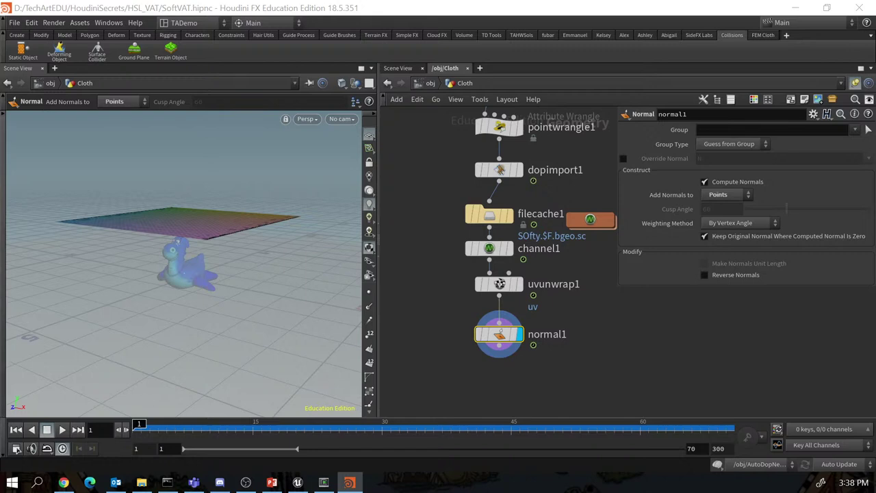
pyautogui.hotkey('alt', 'Tab')
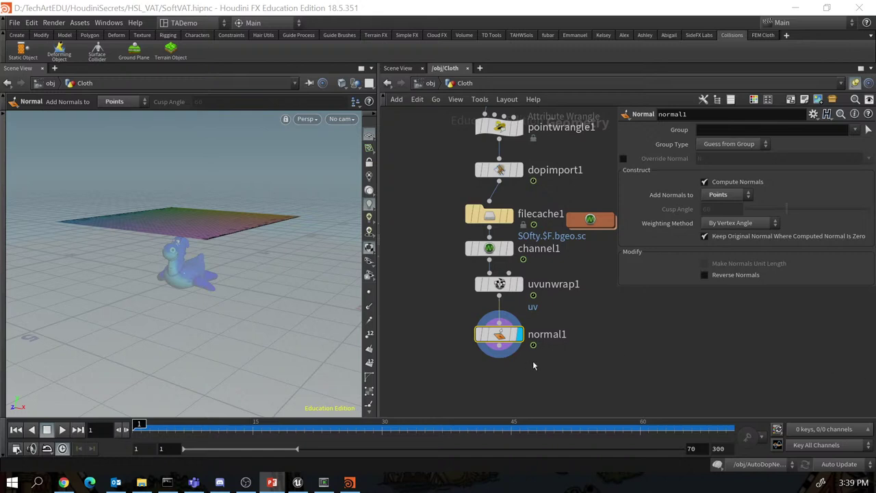
pyautogui.moveTo(506, 337); pyautogui.dragTo(507, 320)
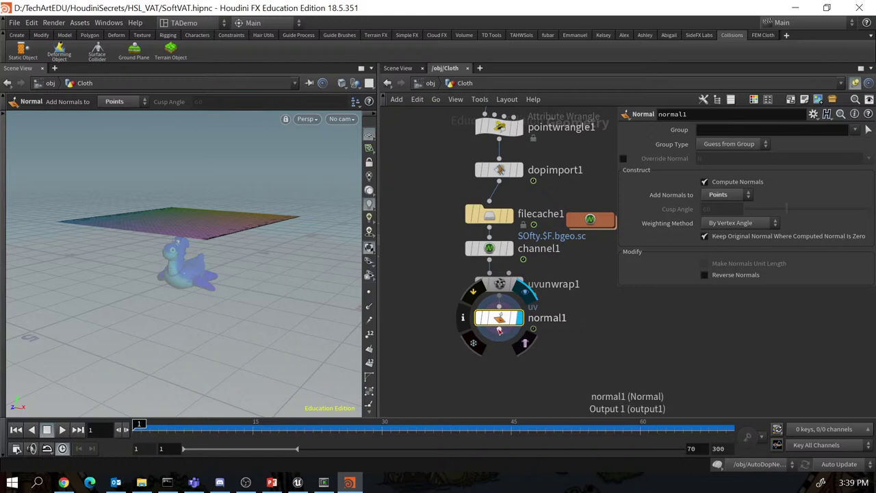
# Add a displayed Output node below normal1.
pyautogui.moveTo(499, 330); pyautogui.dragTo(507, 363)
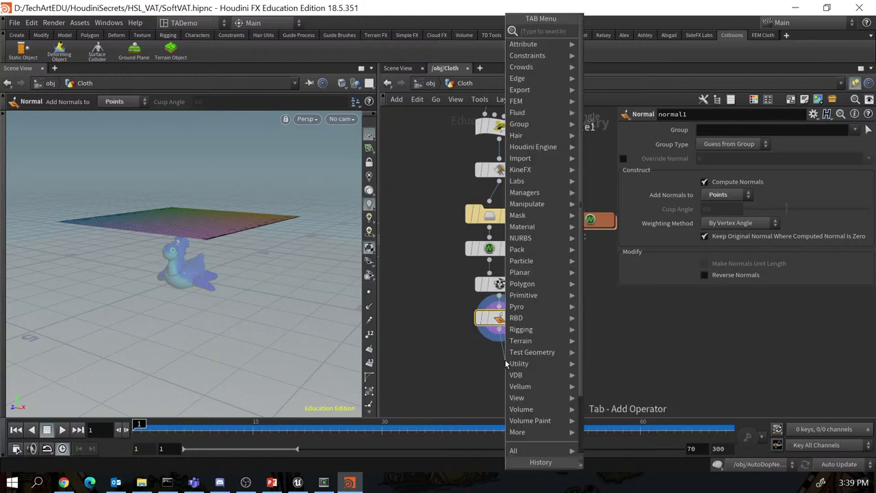
pyautogui.write('export')
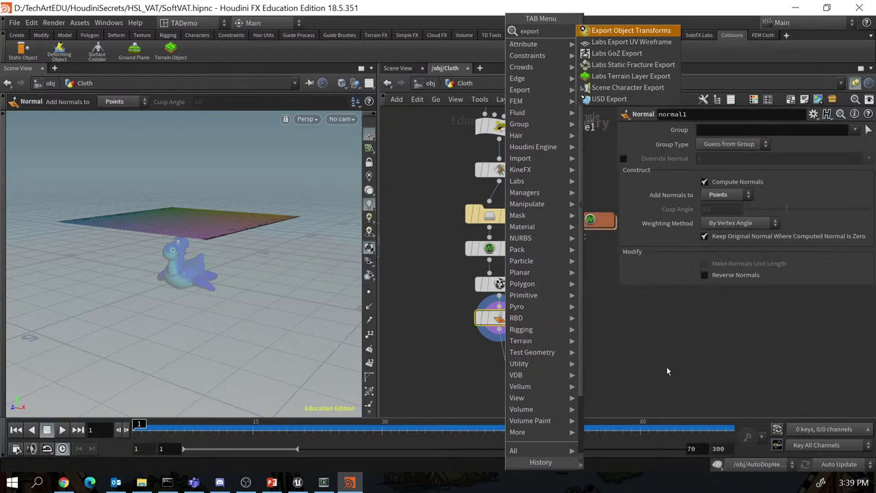
pyautogui.press('Escape')
pyautogui.moveTo(508, 337); pyautogui.dragTo(520, 361)
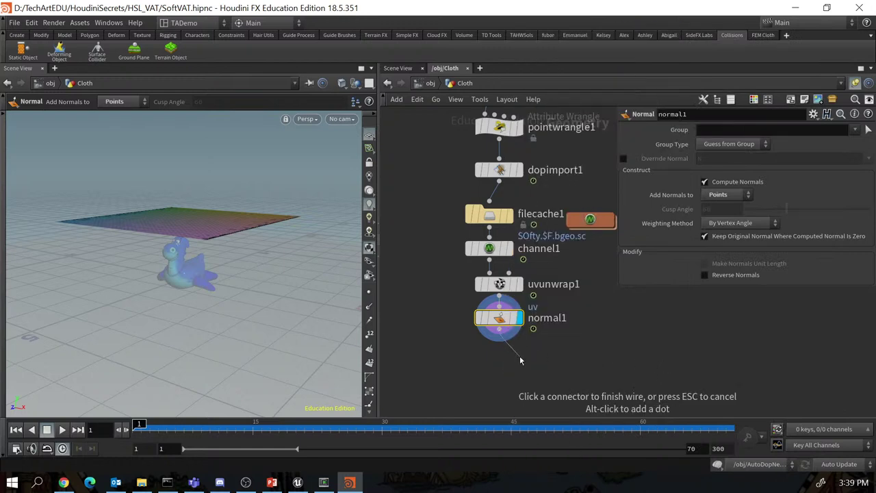
pyautogui.click(521, 361)
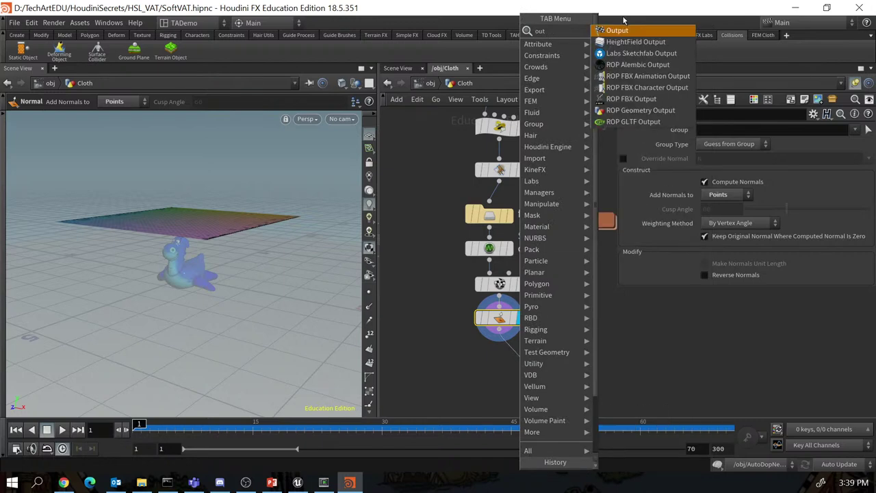
pyautogui.click(500, 362)
pyautogui.moveTo(500, 363); pyautogui.dragTo(500, 375)
pyautogui.click(519, 368)
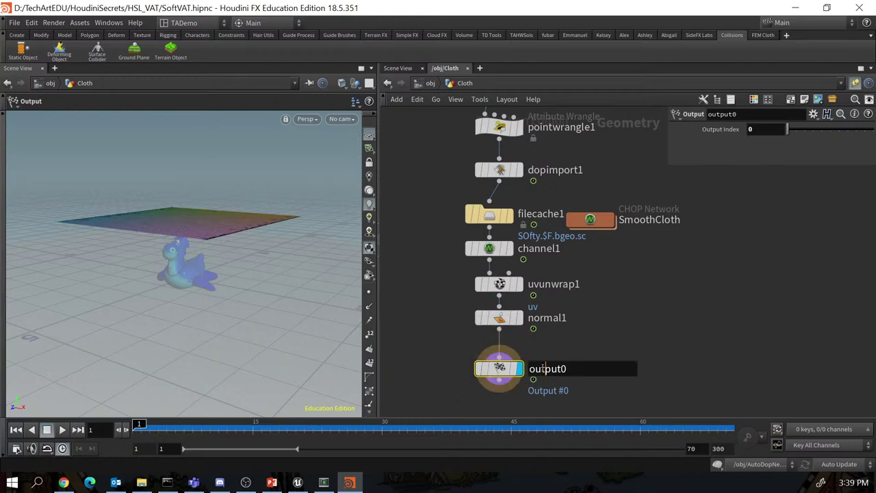
# Rename the output node to 'output' and go up to /obj.
pyautogui.doubleClick(548, 369)
pyautogui.write('output')
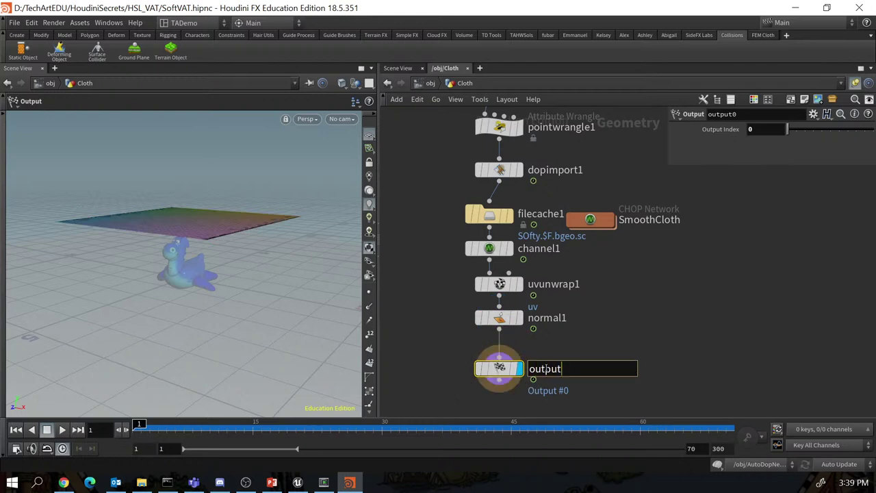
pyautogui.press('Return')
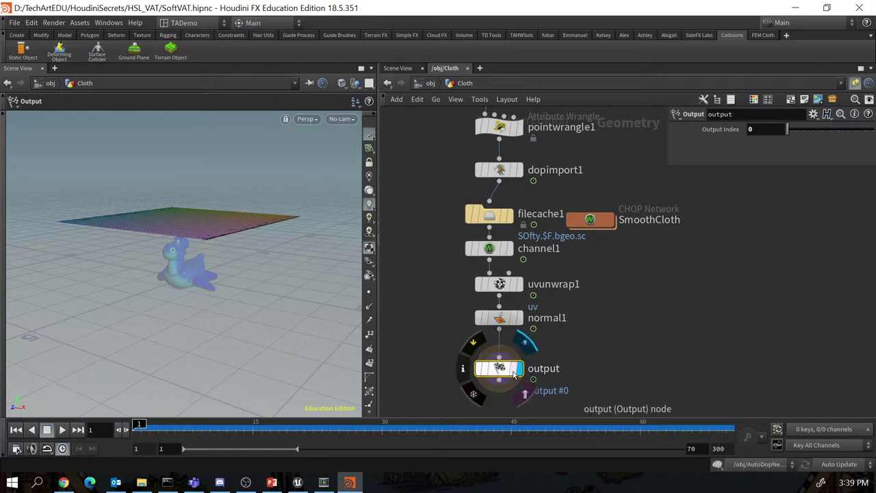
pyautogui.click(602, 360)
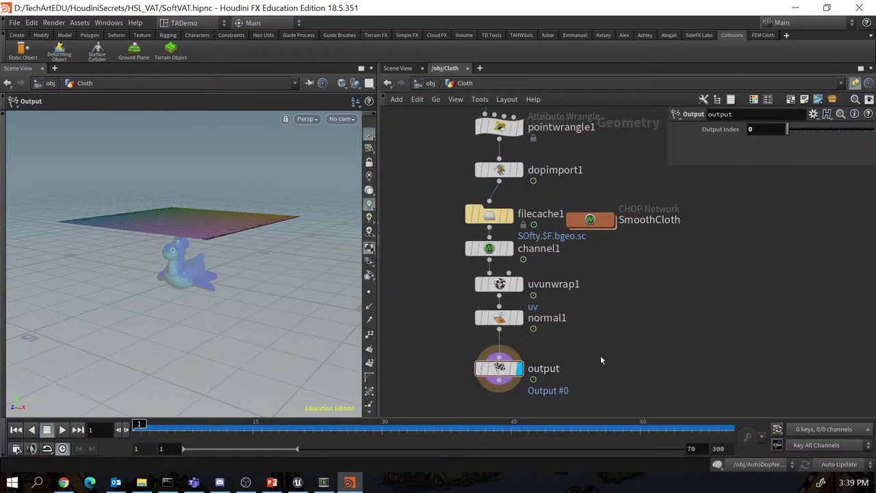
pyautogui.press('u')
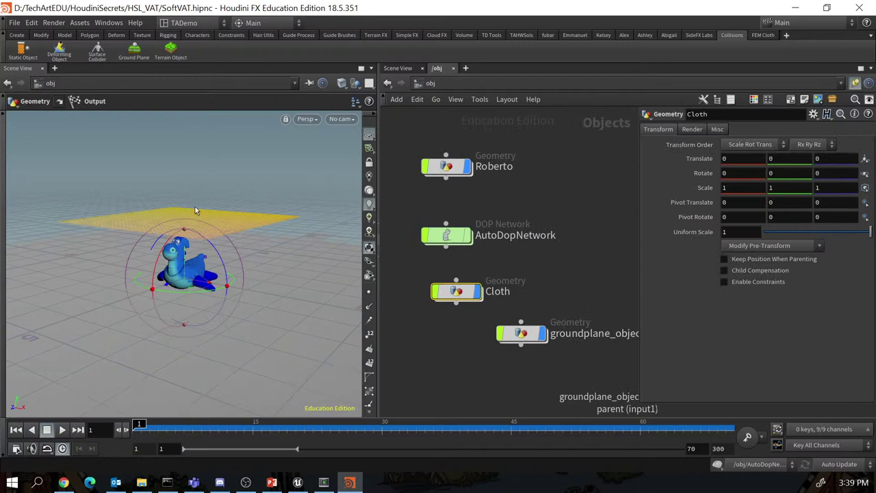
# Save the SoftVAT scene file.
pyautogui.click(14, 23)
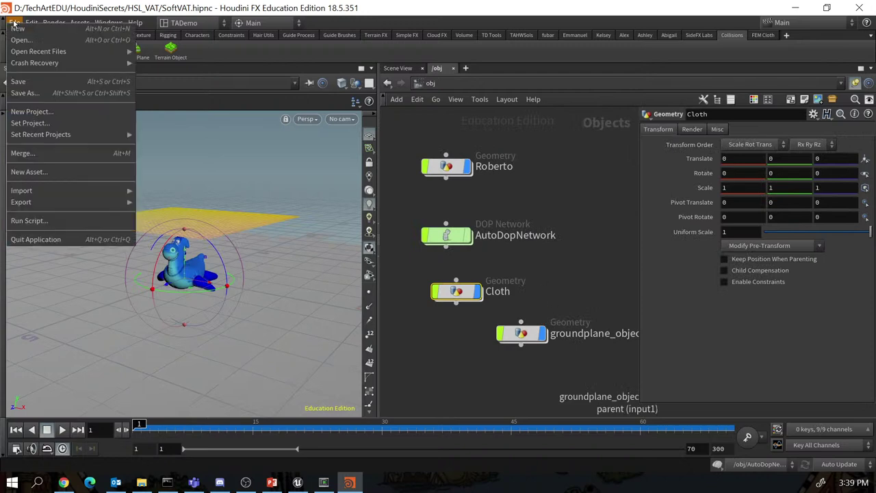
pyautogui.click(21, 82)
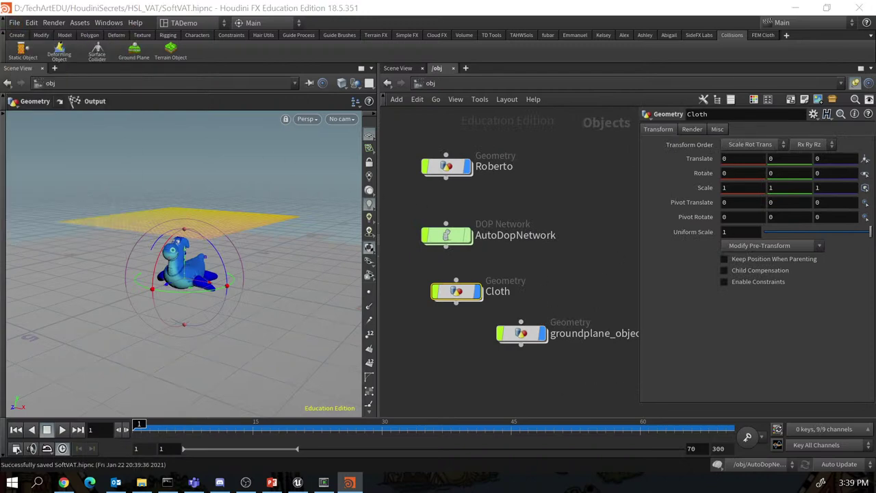
pyautogui.hotkey('alt', 'Tab')
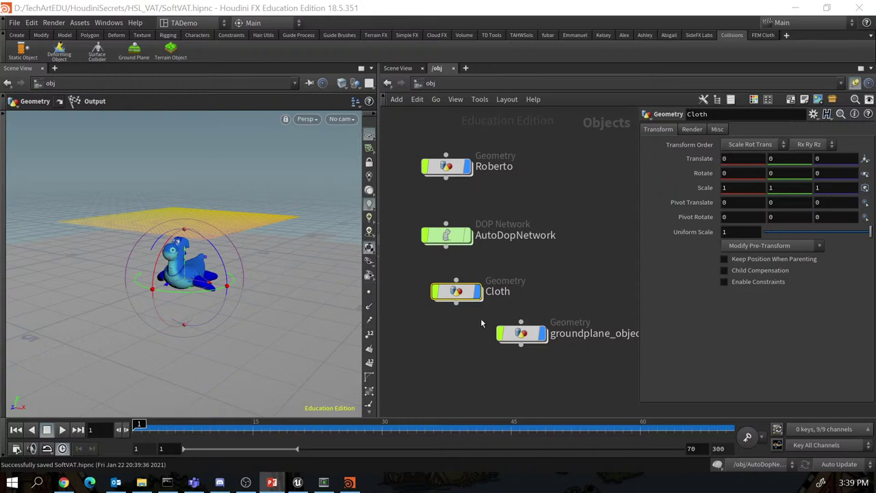
# Play the cloth simulation through, stop it, and return to frame 1.
pyautogui.click(434, 349)
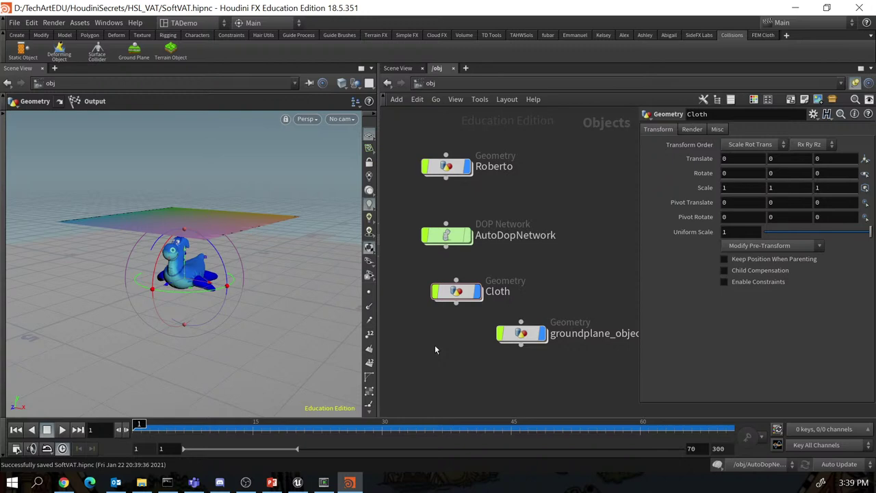
pyautogui.click(60, 430)
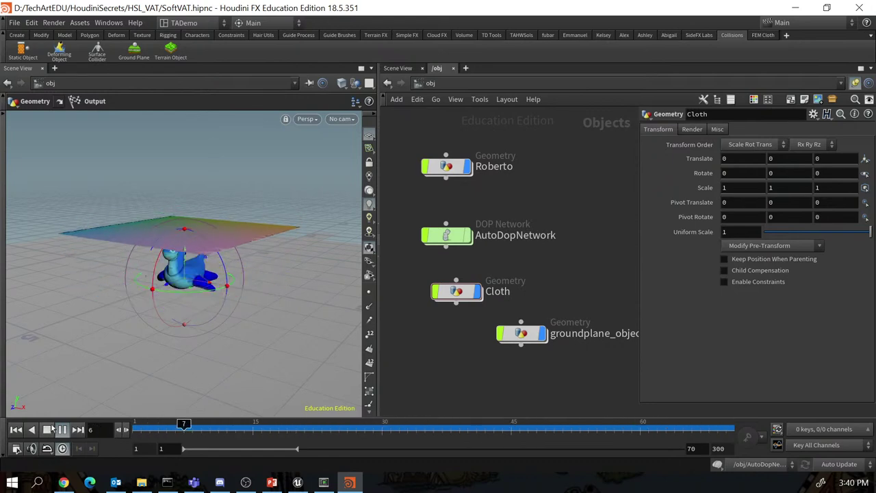
pyautogui.click(47, 430)
pyautogui.click(16, 430)
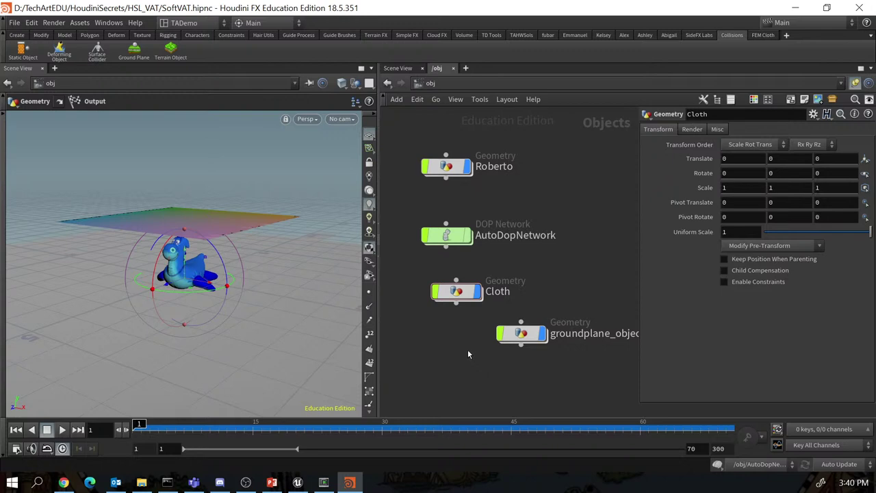
# Create a ROP Network at /obj named SoftVAT_Output and go inside it.
pyautogui.press('Tab')
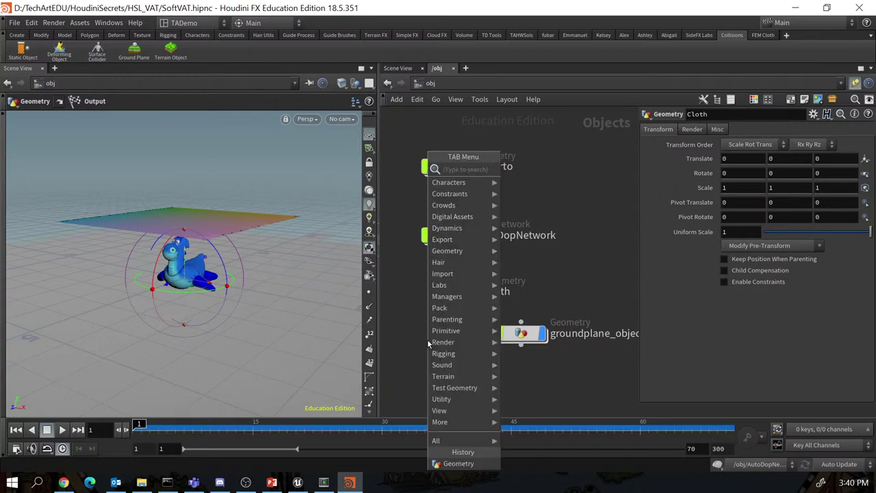
pyautogui.write('rop')
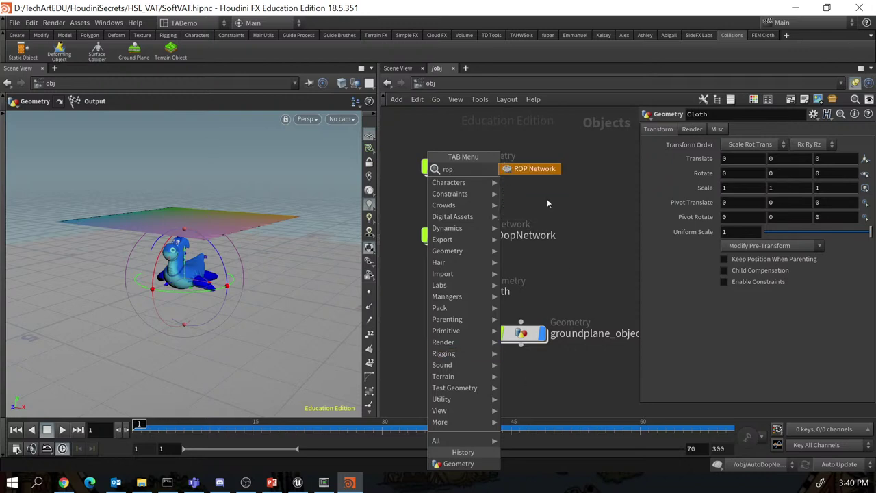
pyautogui.press('Return')
pyautogui.click(424, 366)
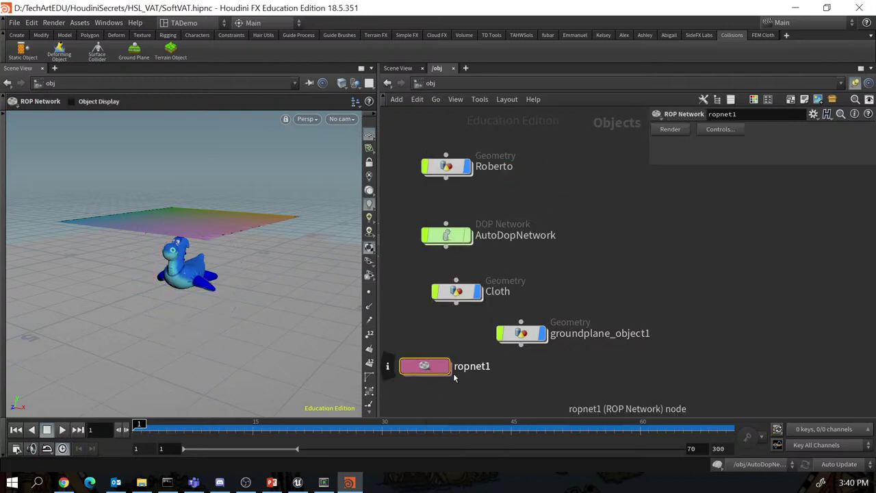
pyautogui.doubleClick(459, 369)
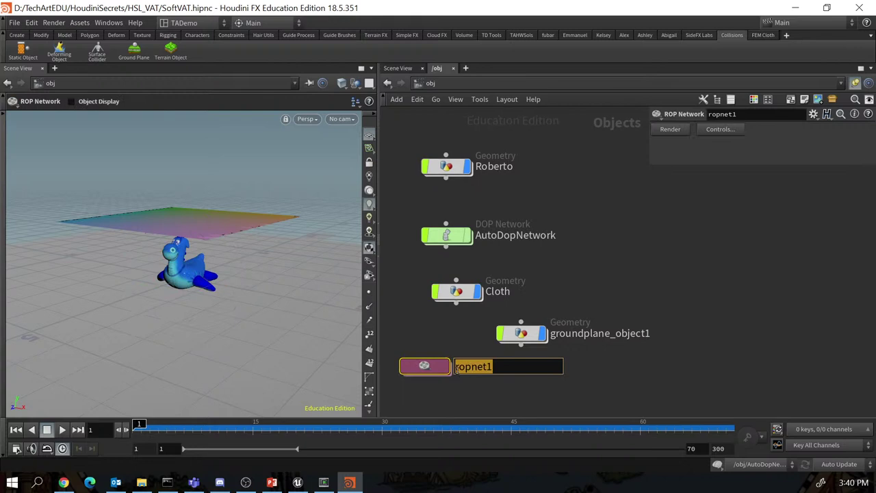
pyautogui.write('SoftVAT')
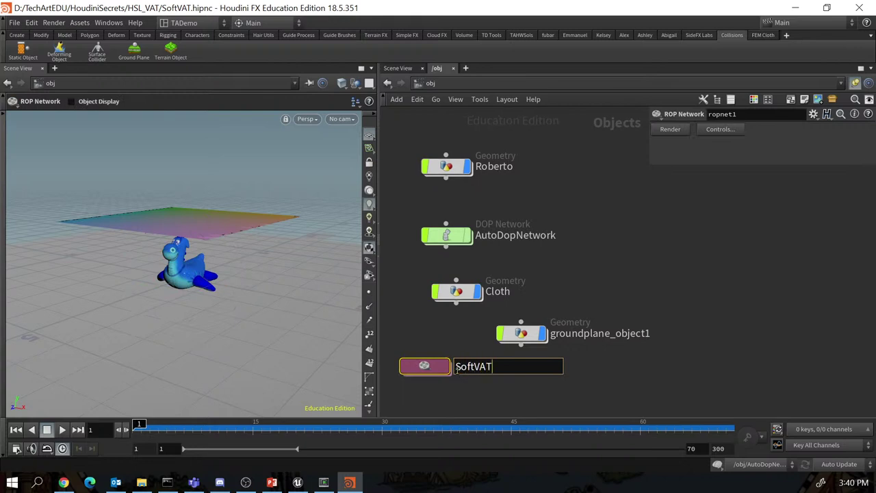
pyautogui.write('_Output')
pyautogui.press('Return')
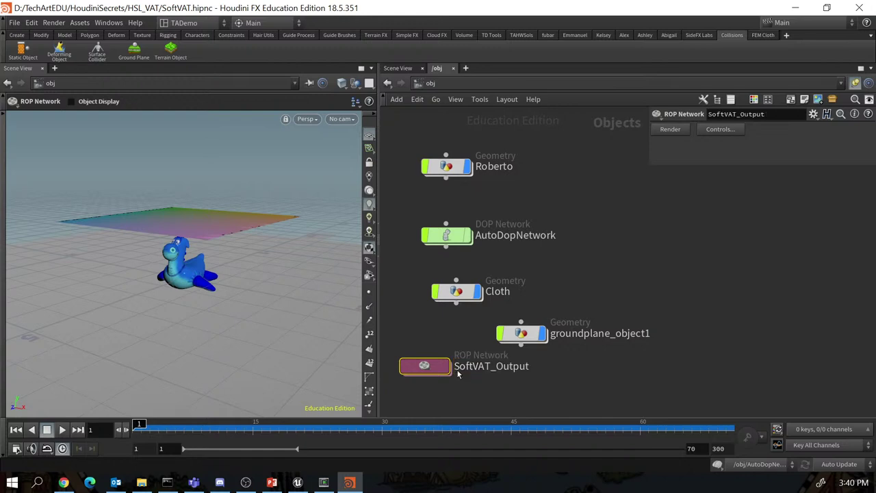
pyautogui.doubleClick(430, 369)
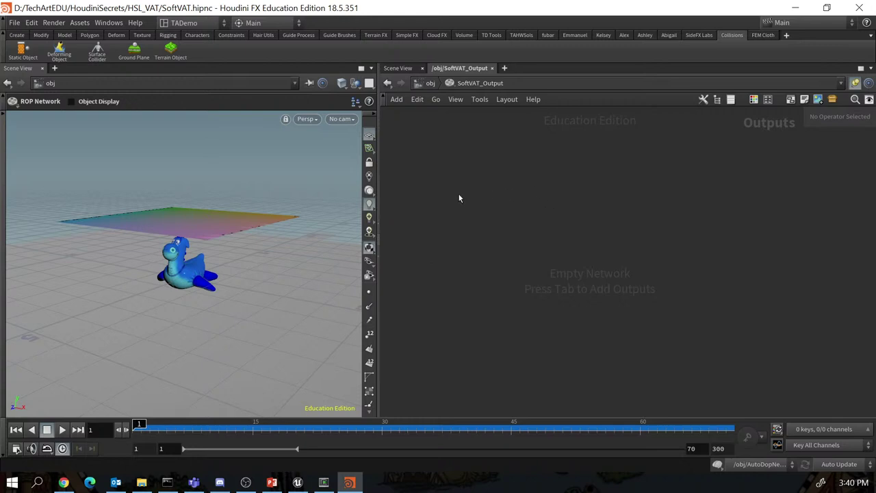
# Place a Labs Vertex Animation Textures node and rename it SoftClothVAT.
pyautogui.press('Tab')
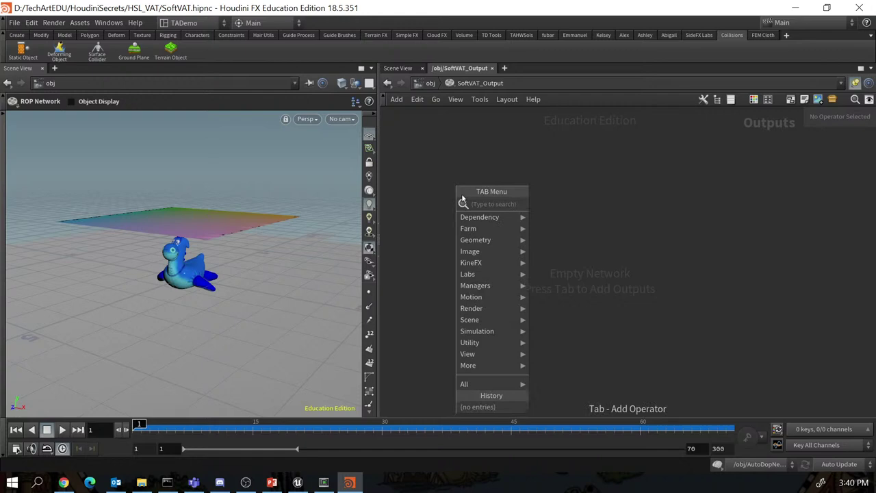
pyautogui.write('vat')
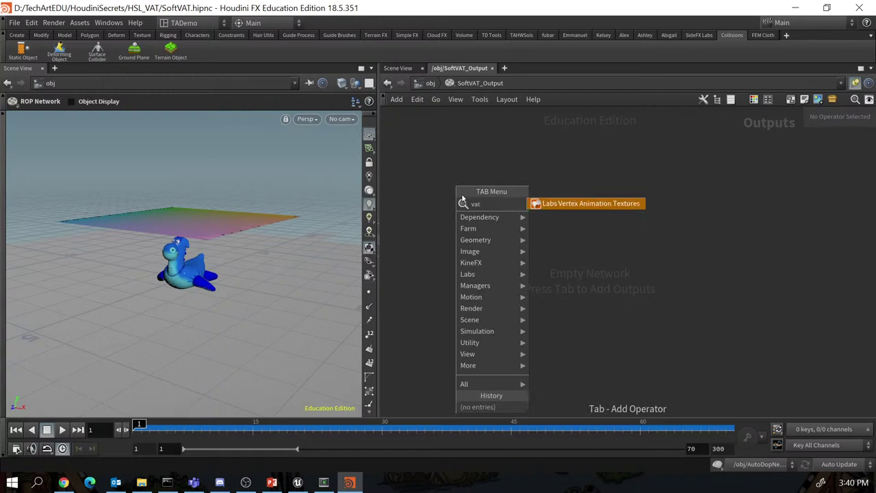
pyautogui.click(569, 205)
pyautogui.click(528, 208)
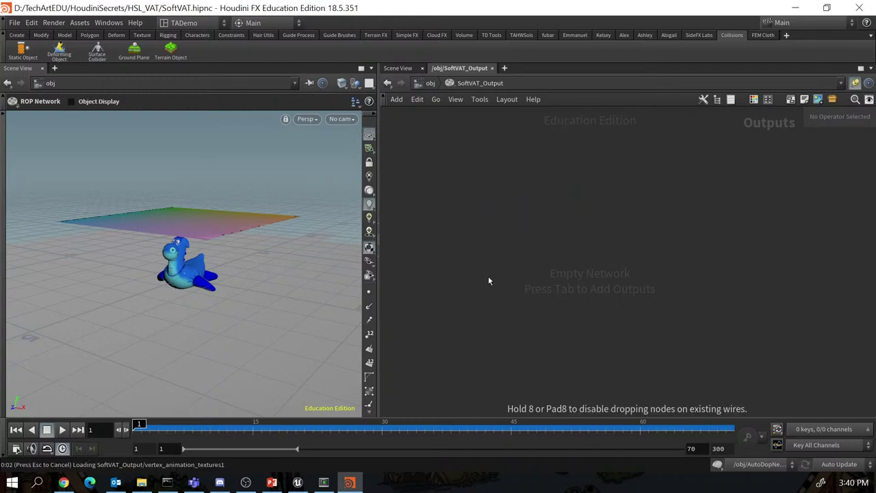
pyautogui.moveTo(513, 207); pyautogui.dragTo(413, 246)
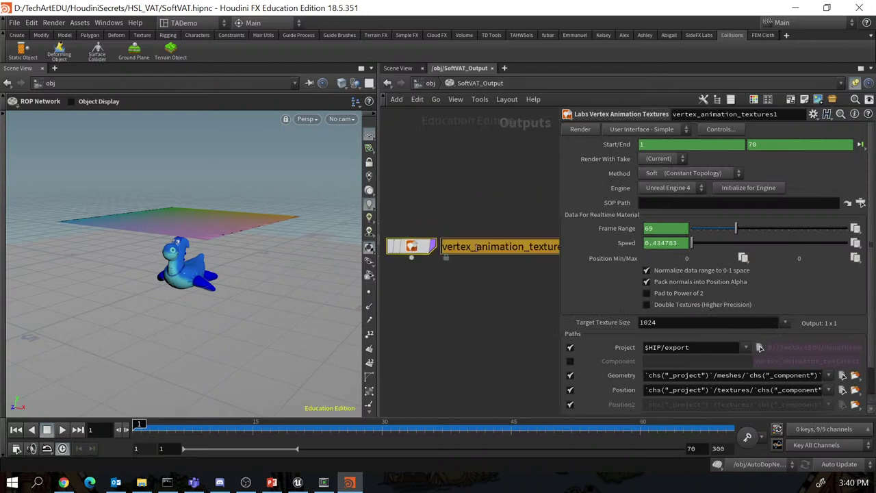
pyautogui.write('Soft')
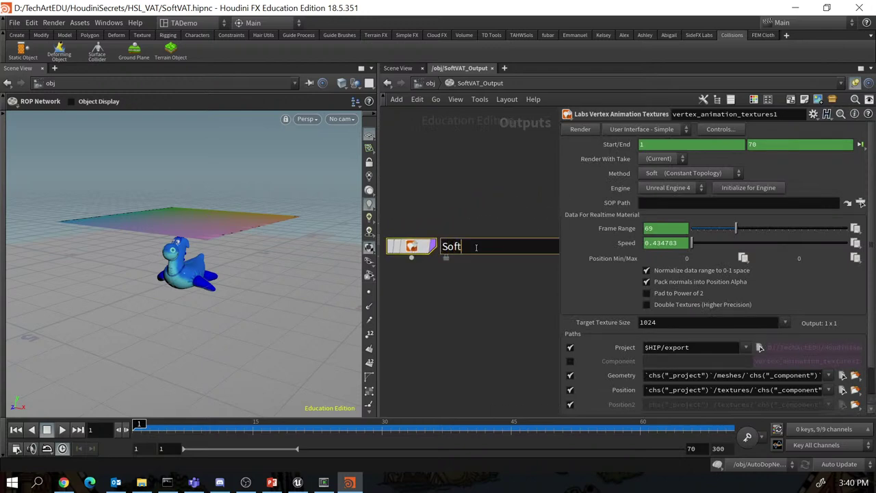
pyautogui.write('ClothVAT')
pyautogui.press('Return')
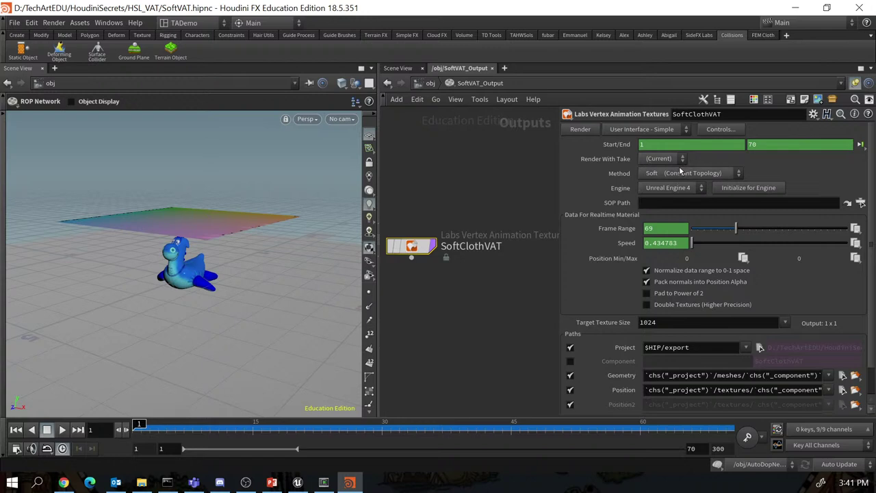
# Keep the Soft export method and set the SOP Path to ../../Cloth/output without the trailing slash.
pyautogui.click(738, 175)
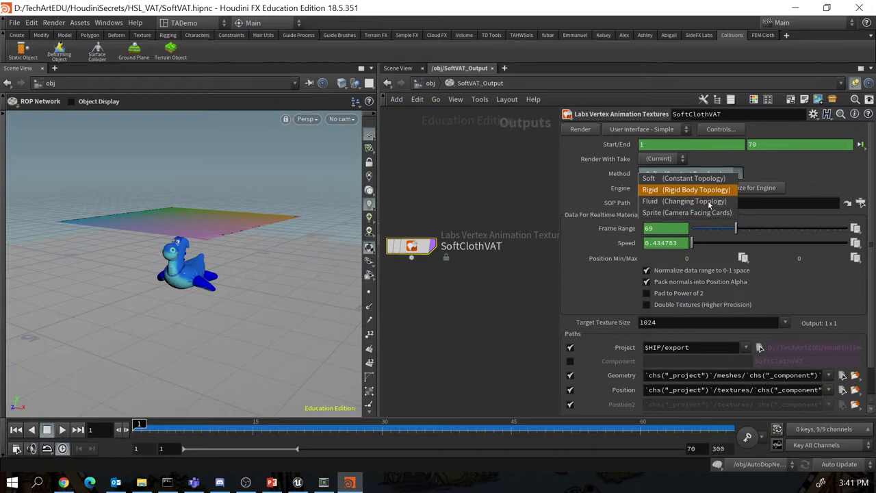
pyautogui.click(794, 166)
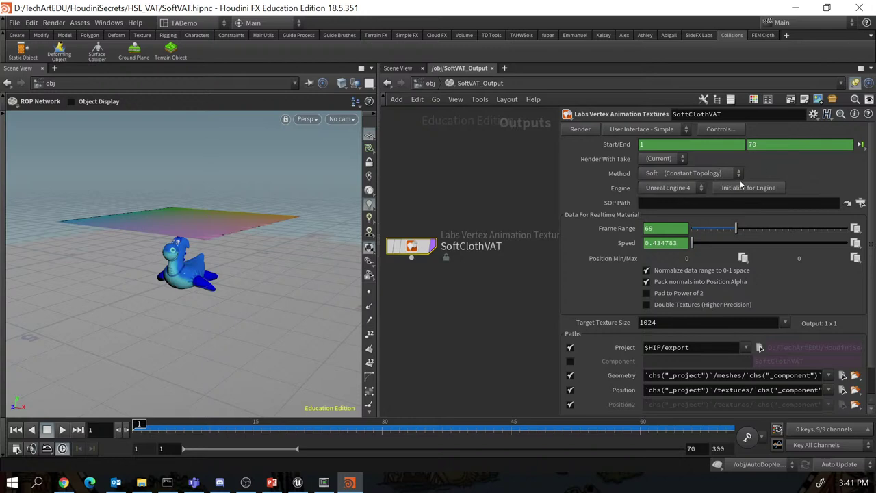
pyautogui.click(648, 205)
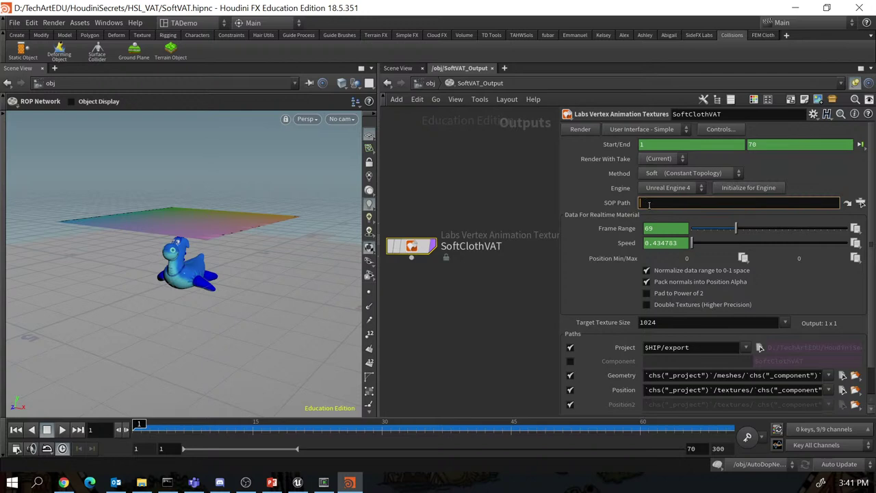
pyautogui.write('../')
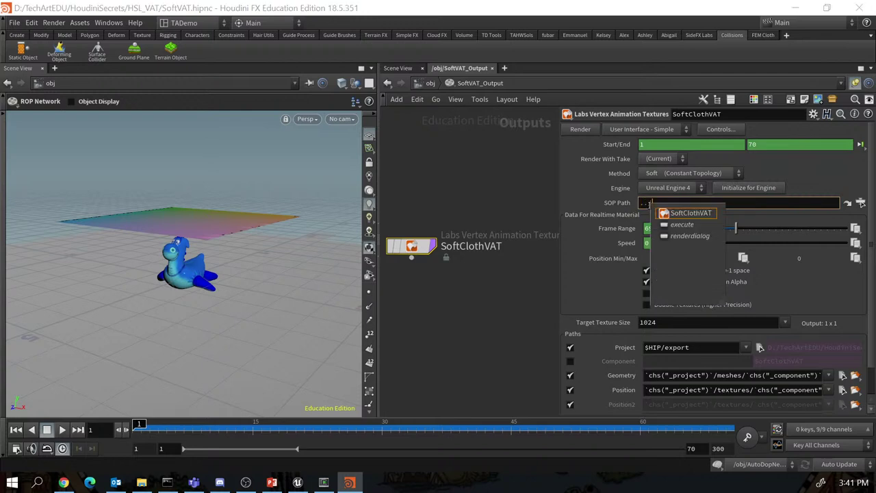
pyautogui.write('../')
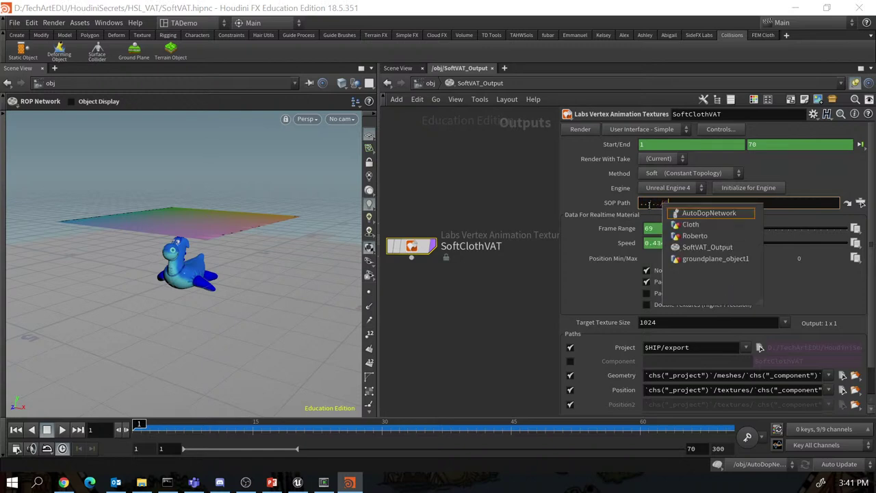
pyautogui.write('Cloth')
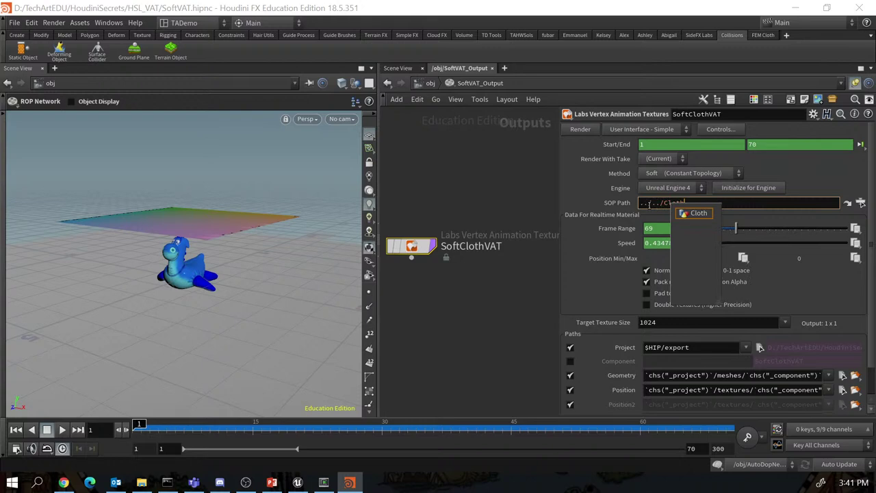
pyautogui.write('/')
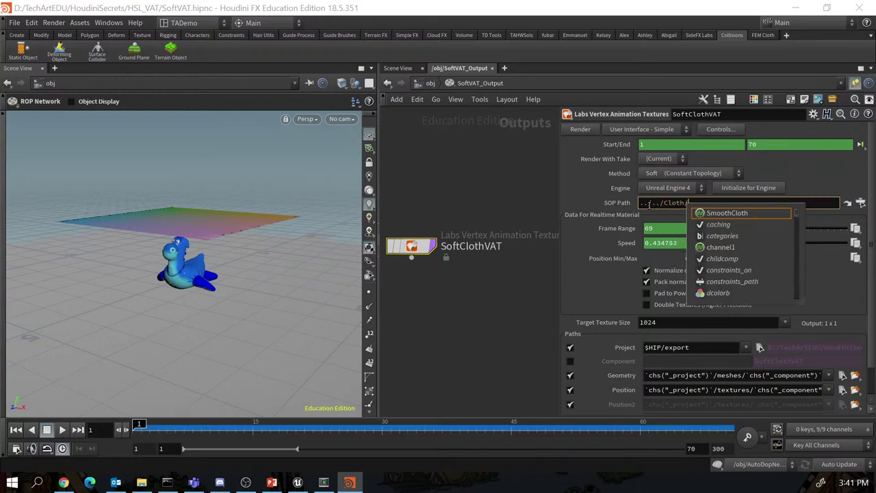
pyautogui.write('o')
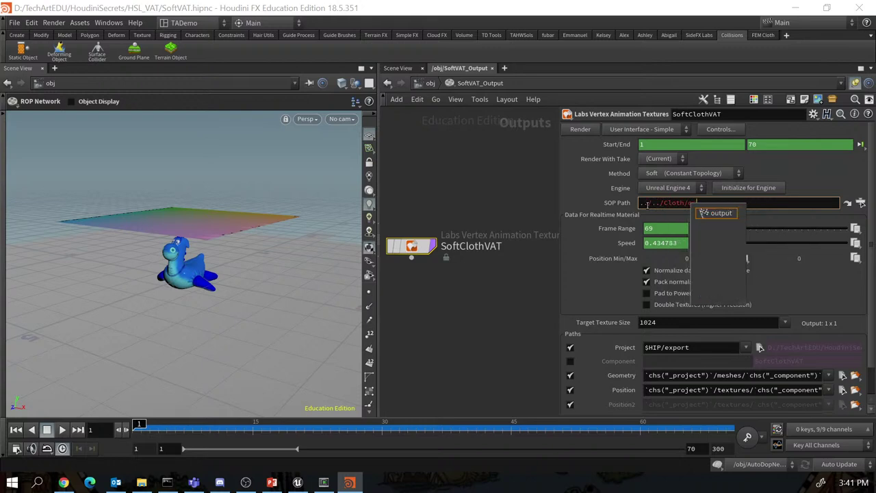
pyautogui.click(722, 214)
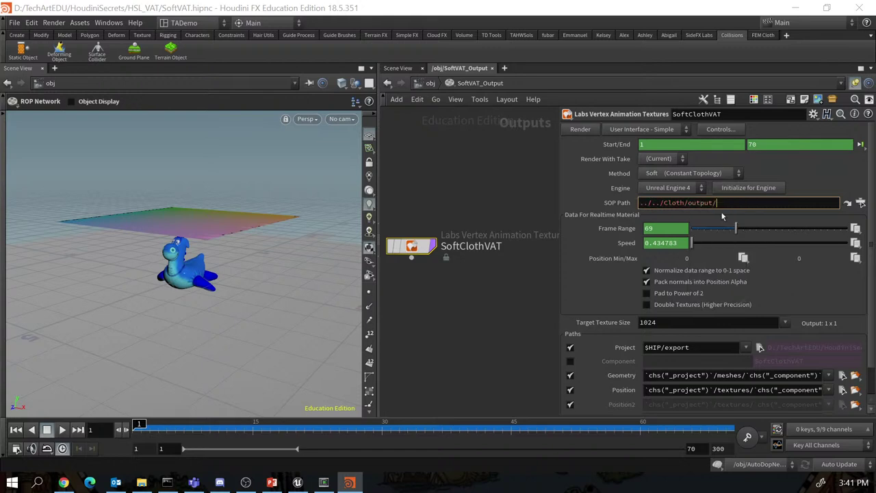
pyautogui.press('Return')
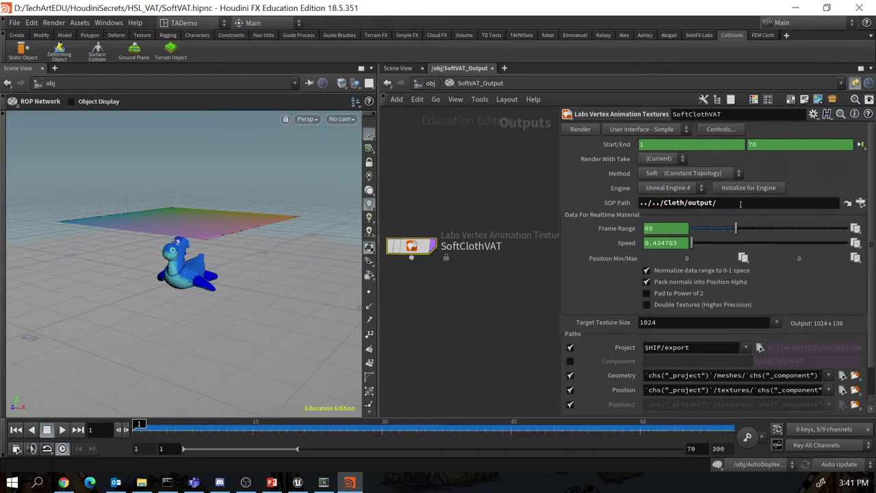
pyautogui.click(737, 203)
pyautogui.press('BackSpace')
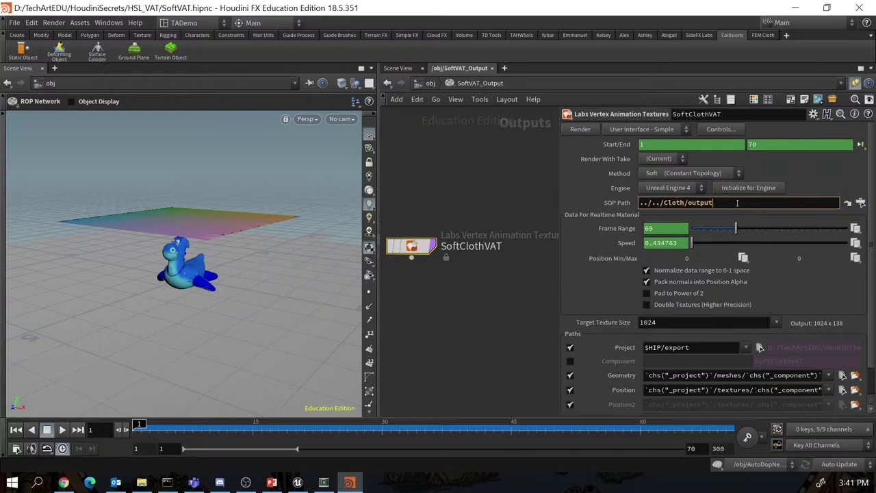
pyautogui.press('Return')
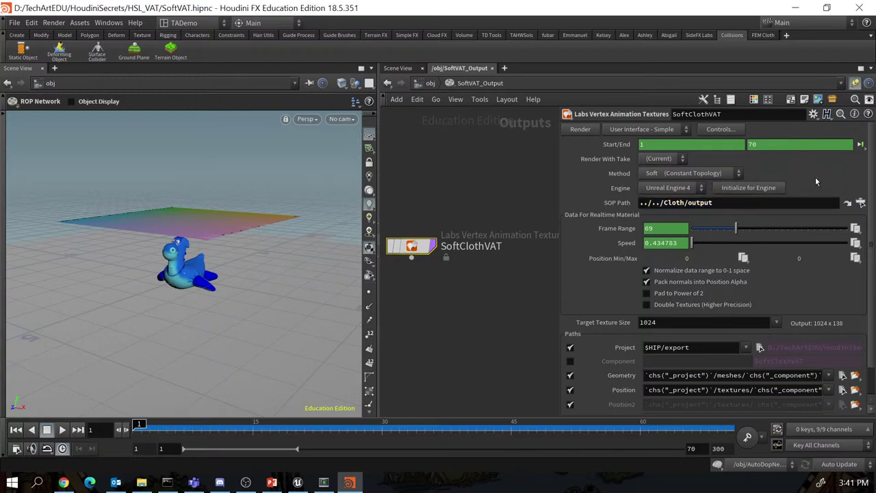
pyautogui.scroll(-2, 815, 280)
pyautogui.scroll(-1, 814, 280)
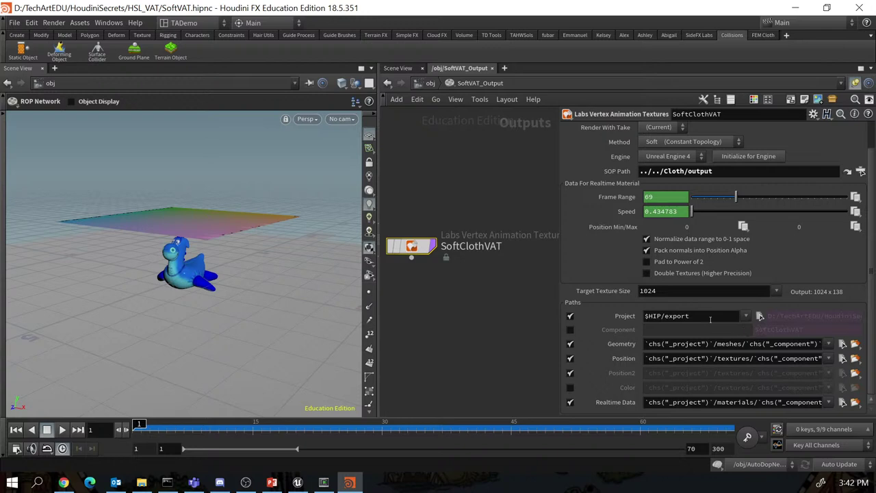
# Browse the $JOB export folder for the Project path, then cancel without choosing.
pyautogui.click(760, 316)
pyautogui.click(476, 149)
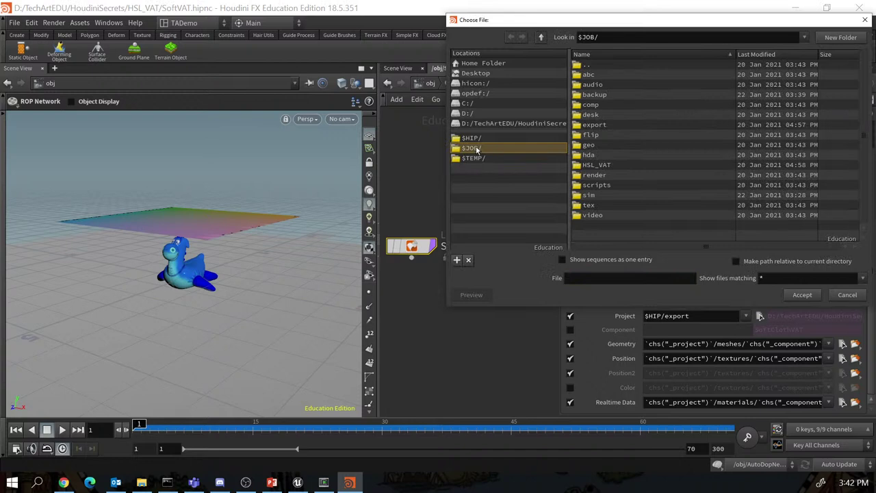
pyautogui.doubleClick(595, 124)
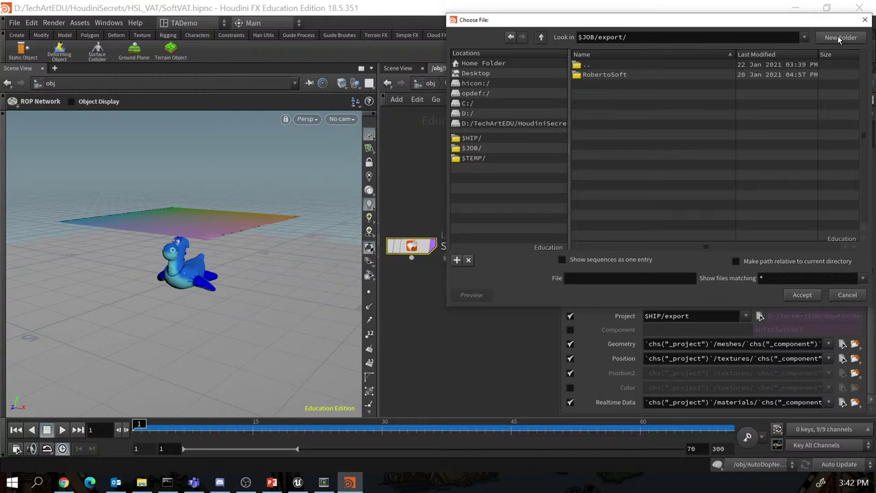
pyautogui.click(854, 300)
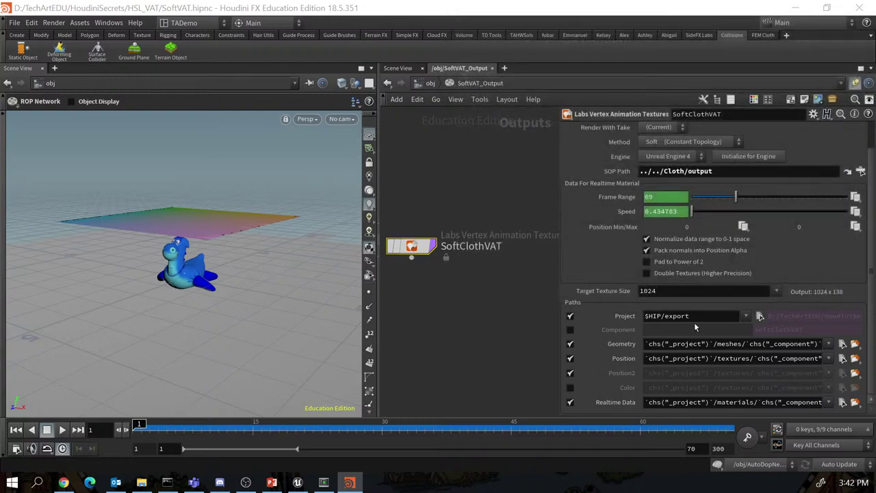
# Set Project to $HIP/export/ClothVAT and enable Component, naming it ClothVAT.
pyautogui.doubleClick(691, 316)
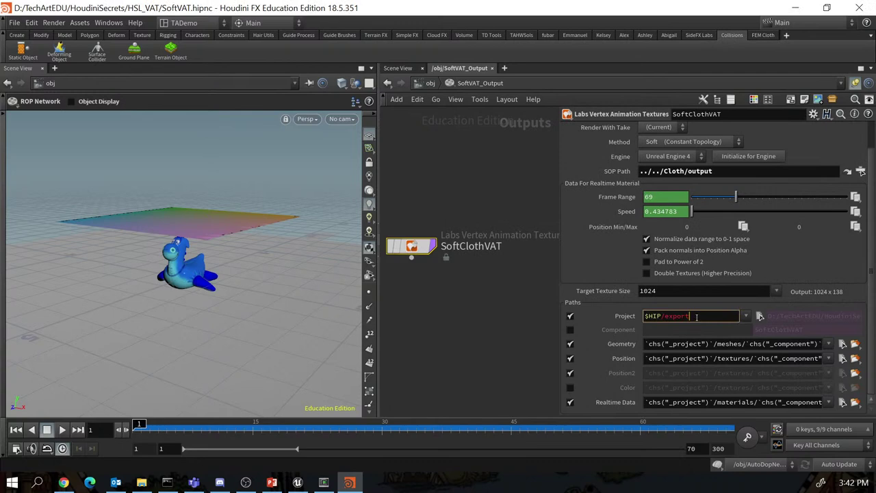
pyautogui.write('/ClothVAT')
pyautogui.click(650, 331)
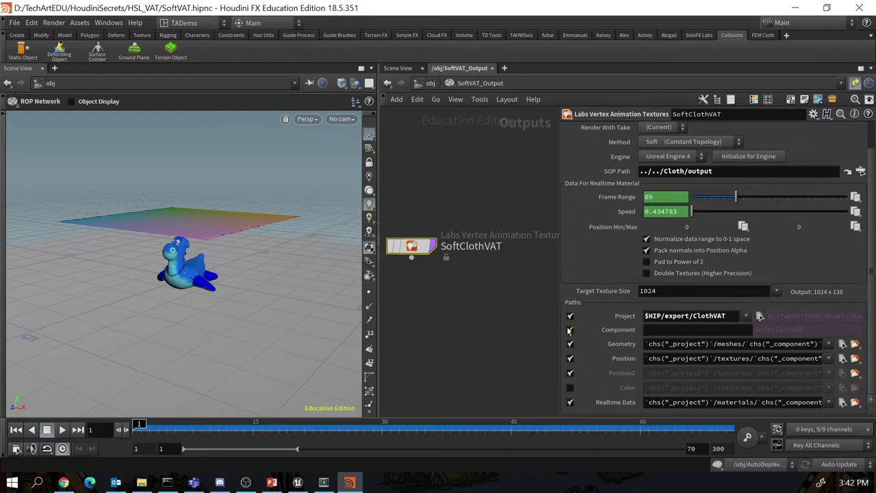
pyautogui.click(653, 331)
pyautogui.write('ClothVAT')
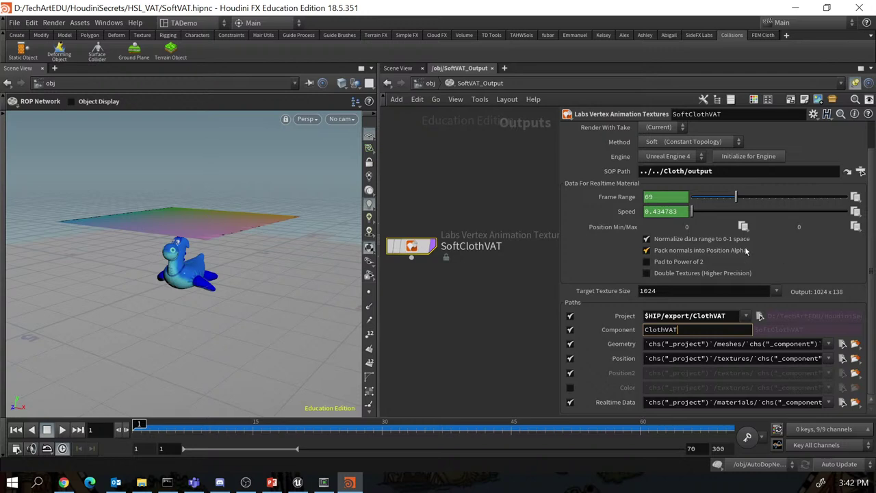
# Turn off Pack normals into Position Alpha and enable the Normal and Color texture outputs.
pyautogui.click(647, 250)
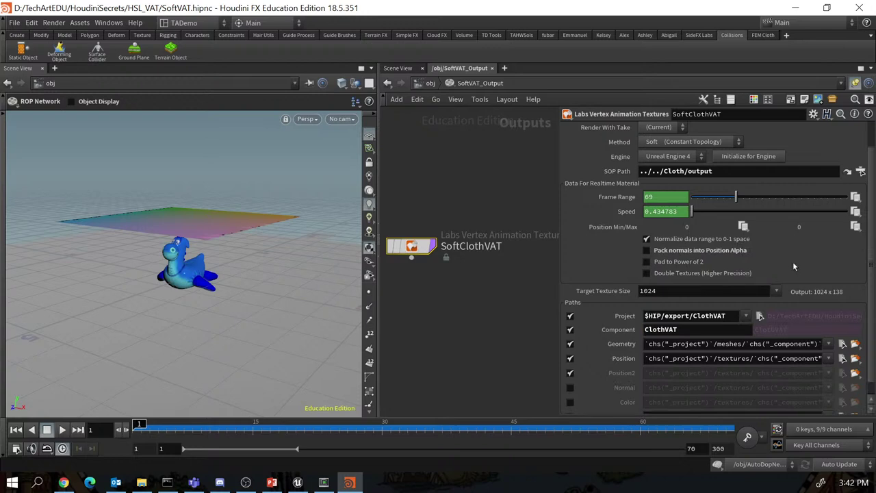
pyautogui.scroll(-1, 793, 267)
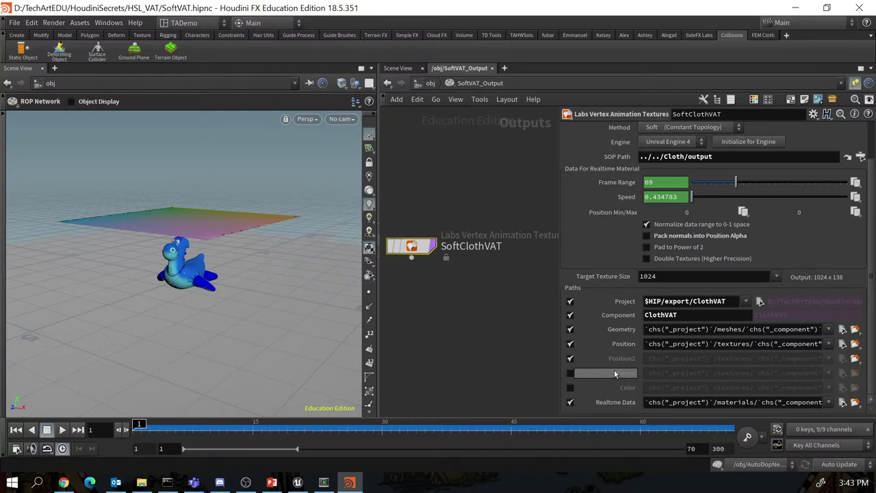
pyautogui.click(570, 374)
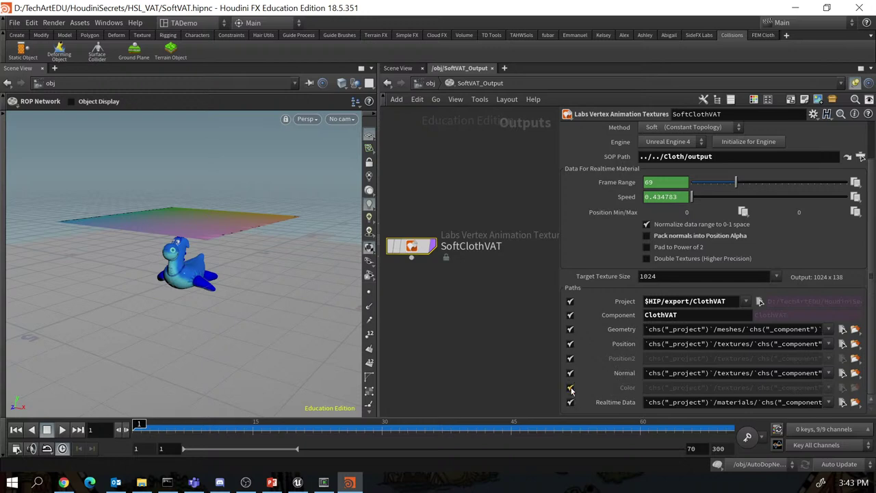
pyautogui.click(571, 389)
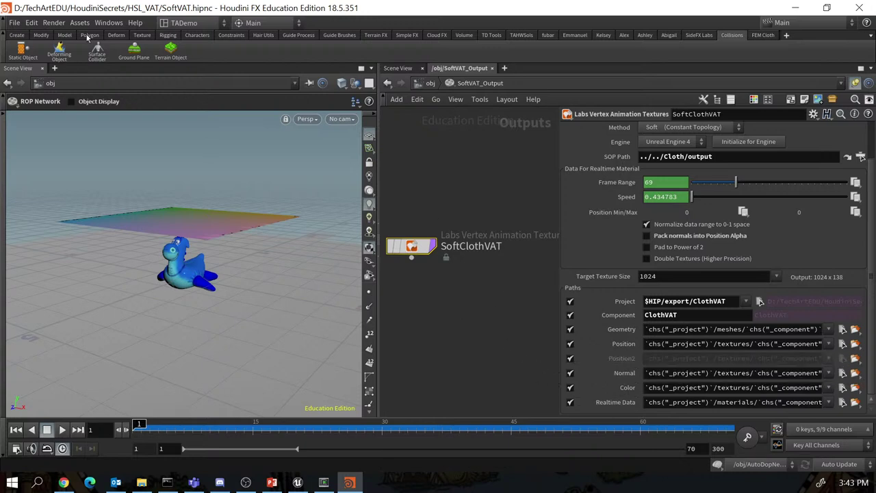
# Save the Houdini scene and render the SoftClothVAT vertex animation textures.
pyautogui.click(15, 22)
pyautogui.click(18, 80)
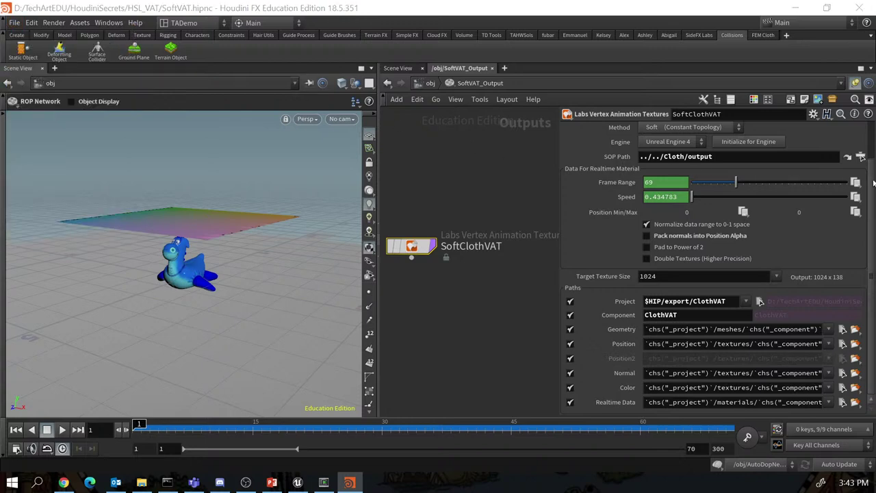
pyautogui.moveTo(873, 184); pyautogui.dragTo(868, 114)
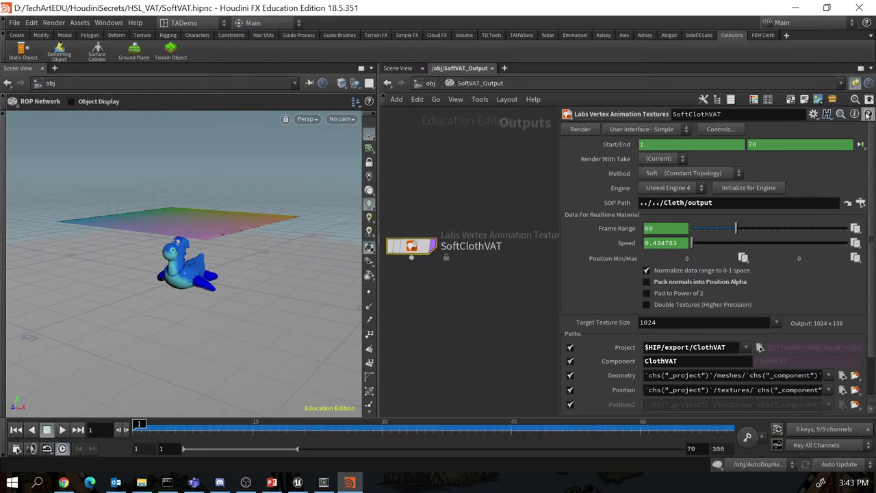
pyautogui.click(580, 129)
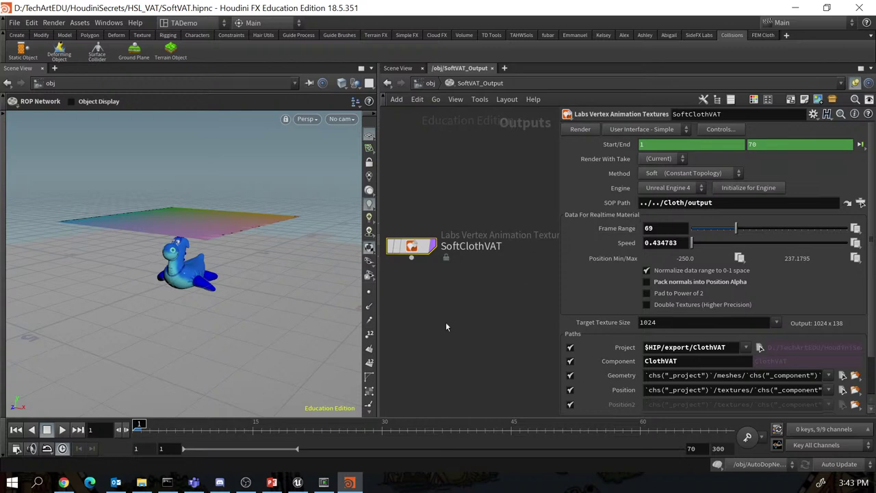
# In File Explorer, go up to HSL_VAT and open export > ClothVAT.
pyautogui.click(141, 482)
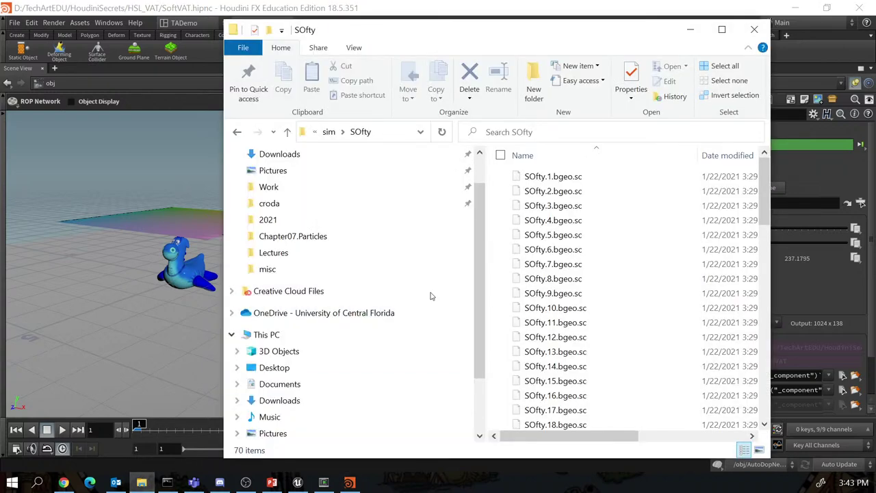
pyautogui.click(287, 132)
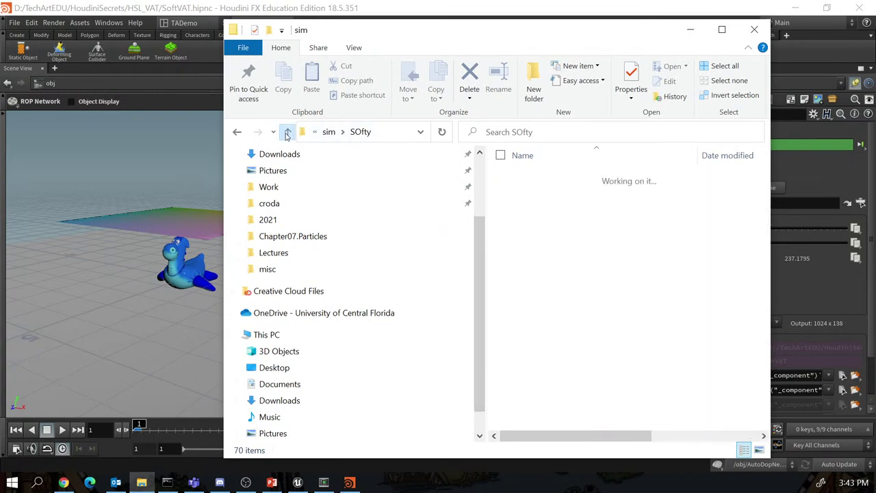
pyautogui.click(287, 132)
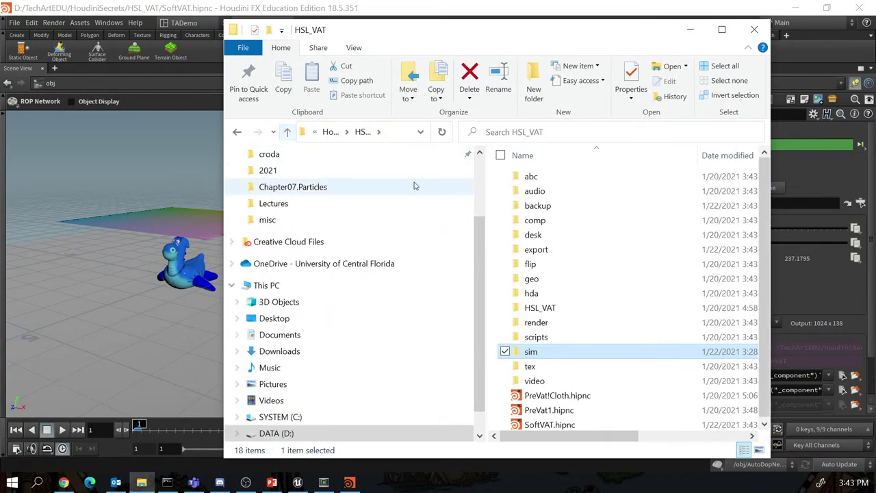
pyautogui.doubleClick(538, 250)
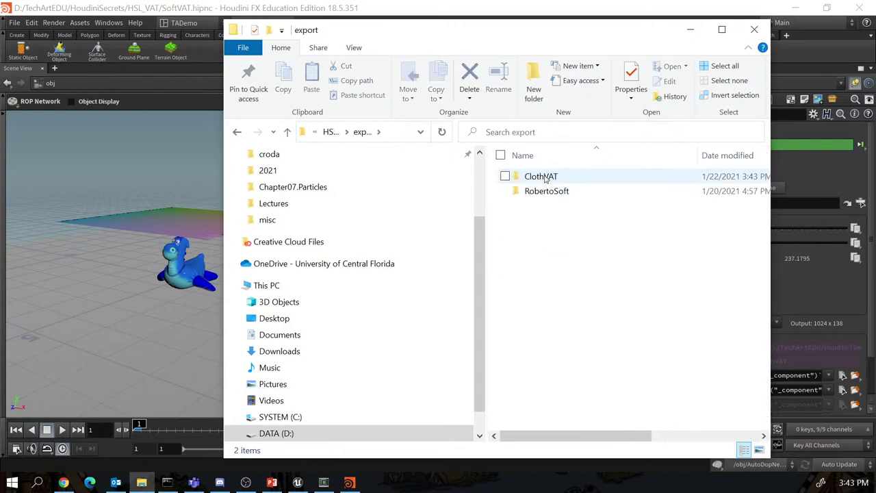
pyautogui.click(544, 178)
pyautogui.doubleClick(544, 178)
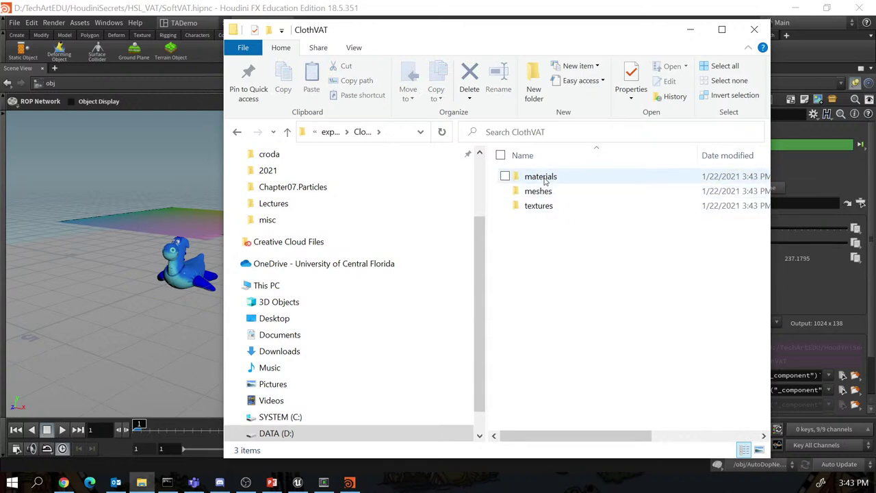
# Check the materials, meshes and textures subfolders for the JSON, FBX and three EXRs, then return to Houdini.
pyautogui.doubleClick(544, 177)
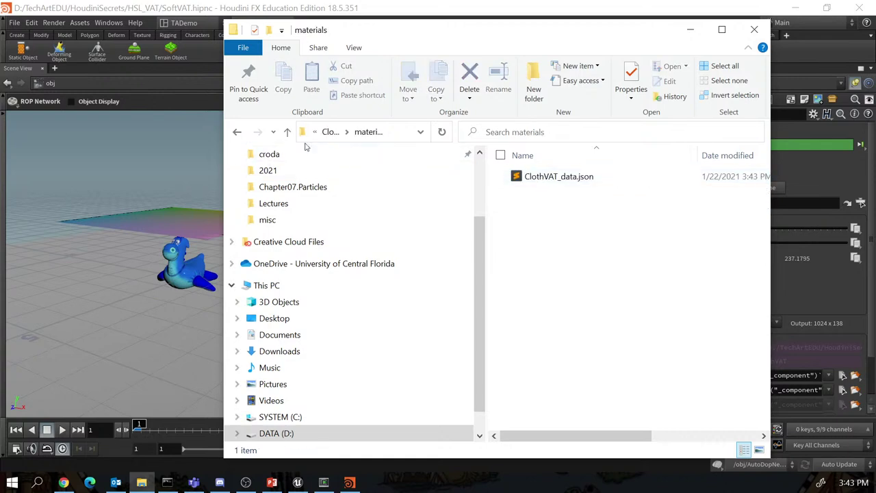
pyautogui.click(286, 131)
pyautogui.doubleClick(534, 191)
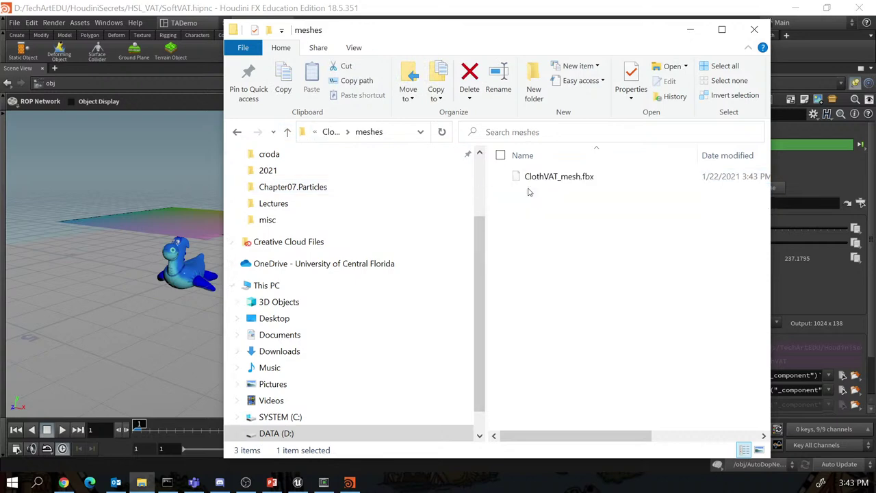
pyautogui.click(287, 132)
pyautogui.click(539, 205)
pyautogui.doubleClick(539, 205)
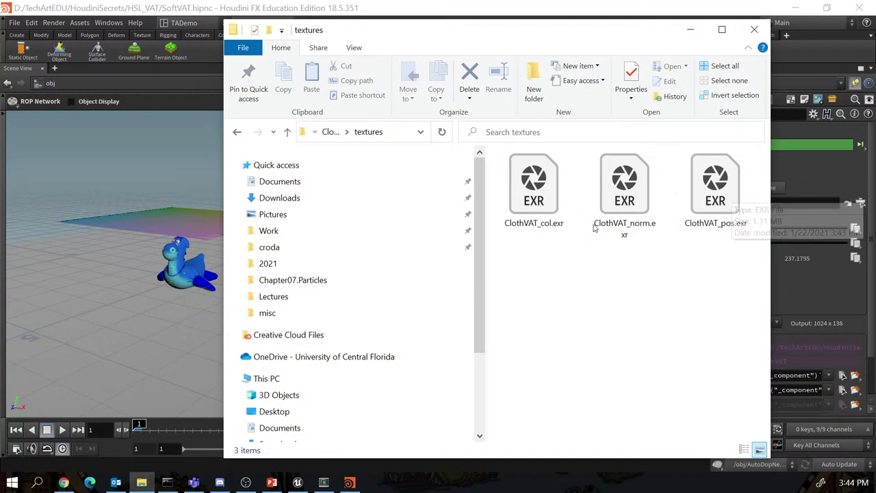
pyautogui.click(583, 10)
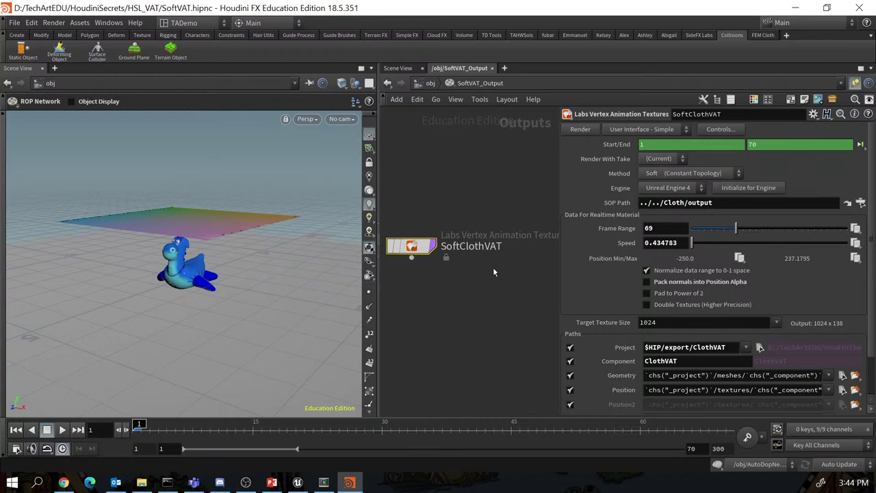
# Bring the Unreal Engine editor with ThirdPersonExampleMap to the front from the taskbar.
pyautogui.click(298, 483)
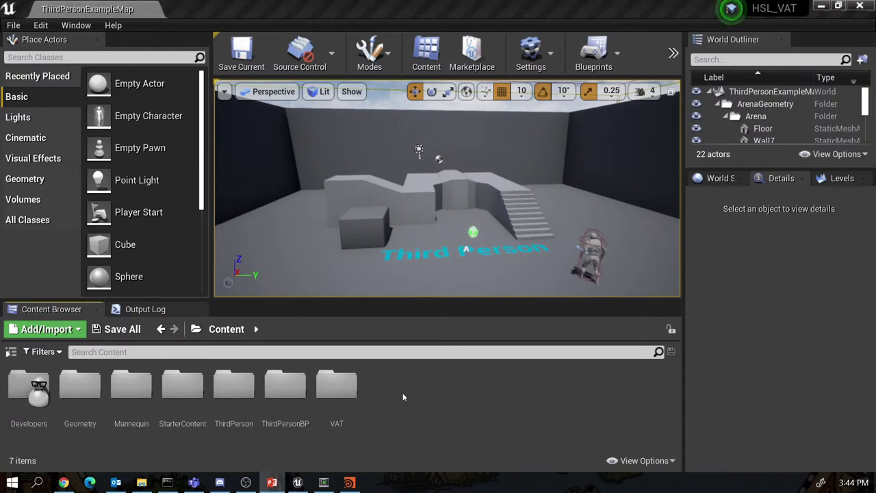
# In the VAT content folder, add a new folder named SOftVAT and open it.
pyautogui.doubleClick(337, 385)
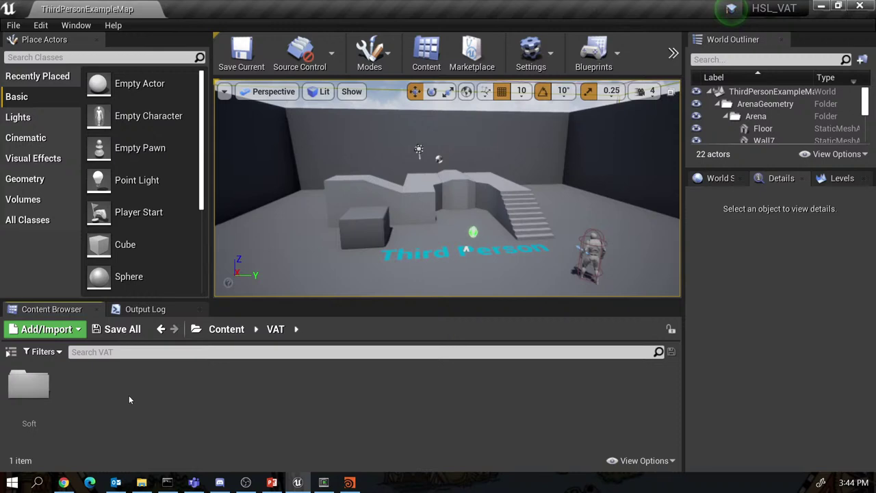
pyautogui.rightClick(96, 391)
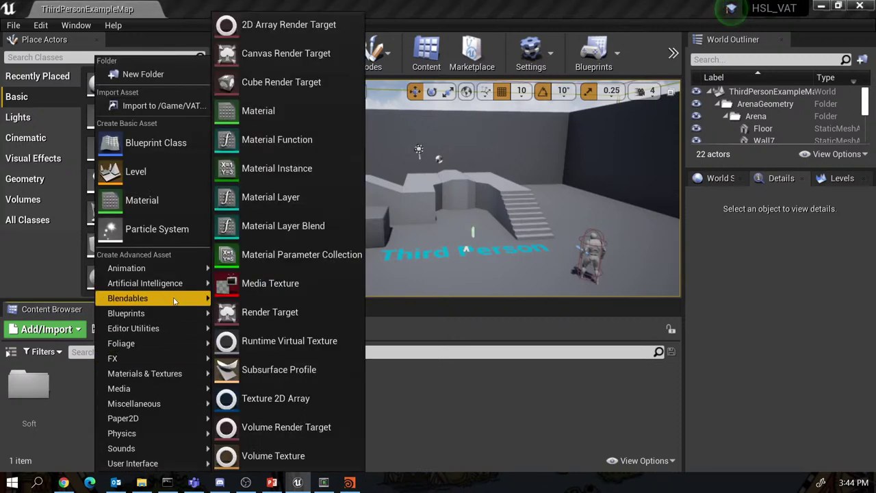
pyautogui.click(143, 74)
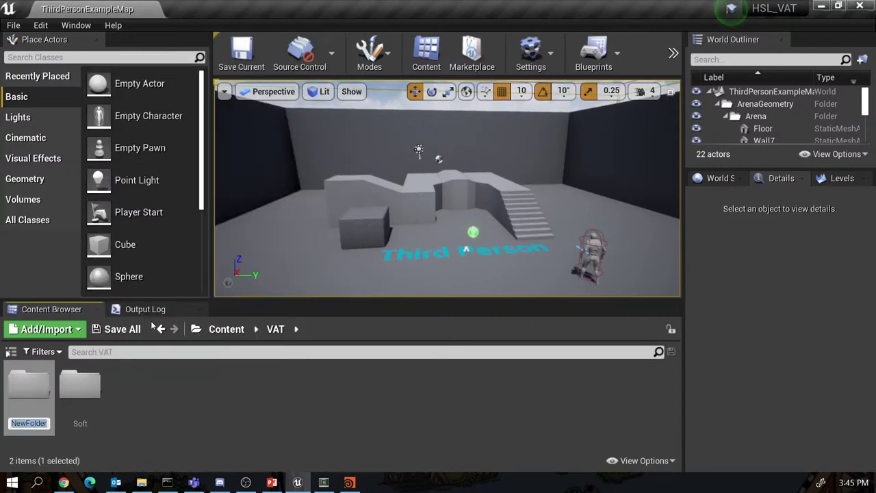
pyautogui.write('SOftVAT')
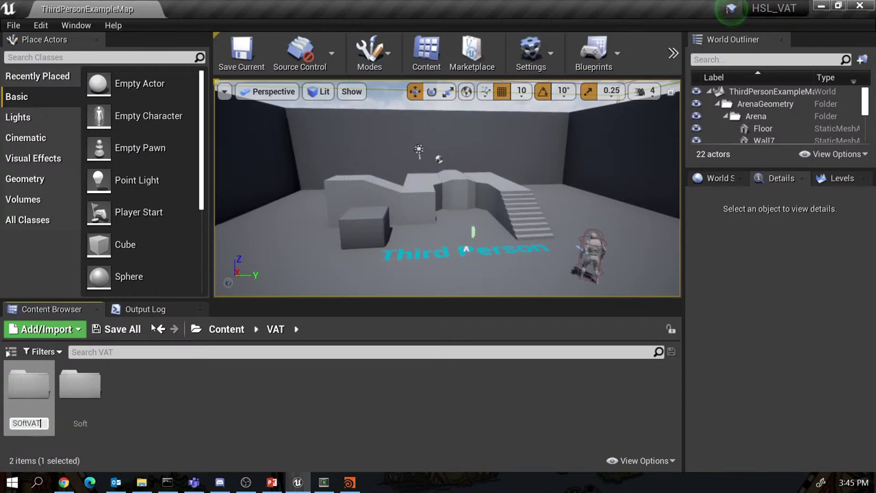
pyautogui.press('Return')
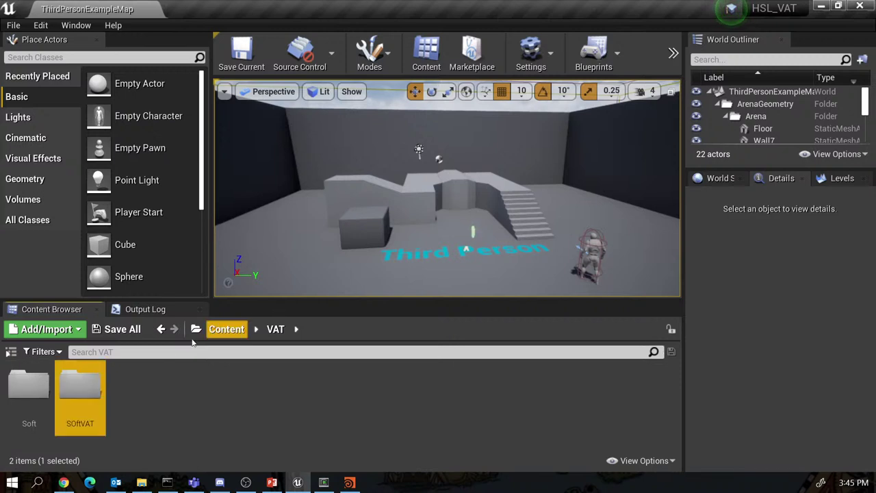
pyautogui.doubleClick(84, 387)
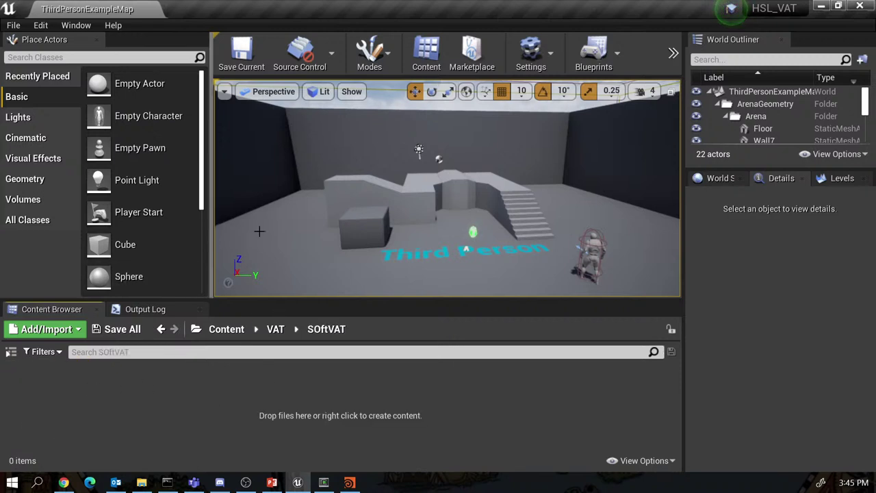
# Create a new level from the Default template.
pyautogui.click(15, 25)
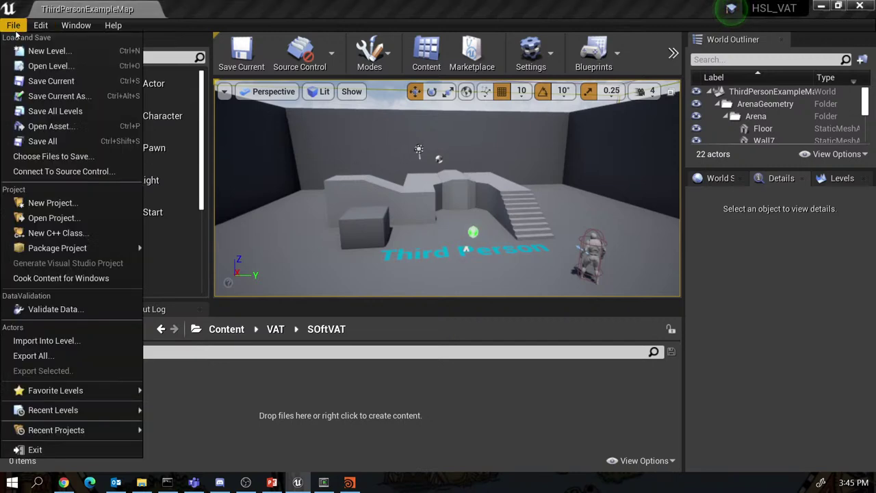
pyautogui.click(34, 52)
pyautogui.click(333, 157)
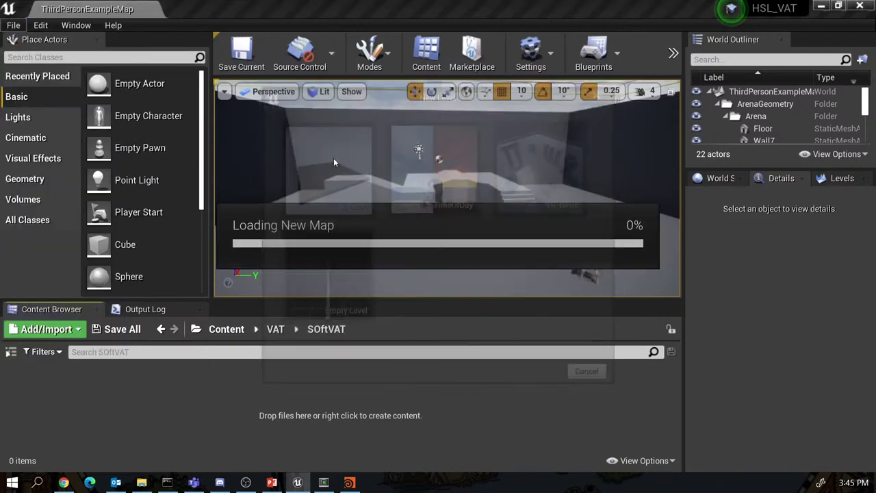
# Save the level as SoftVatLevel in the VAT/SOftVAT folder.
pyautogui.click(241, 55)
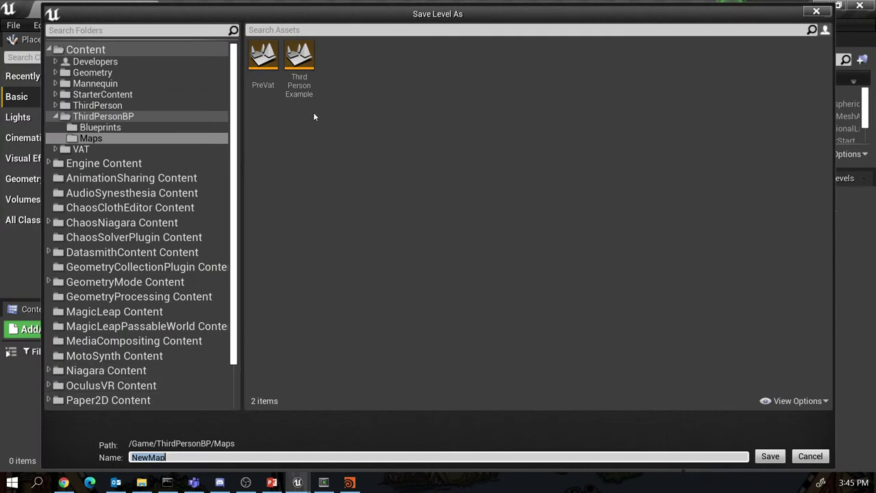
pyautogui.doubleClick(82, 149)
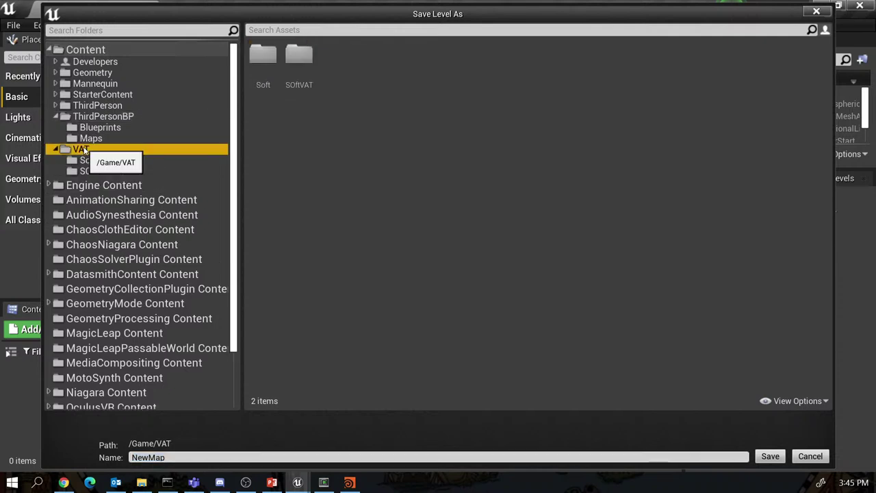
pyautogui.click(296, 58)
pyautogui.doubleClick(294, 59)
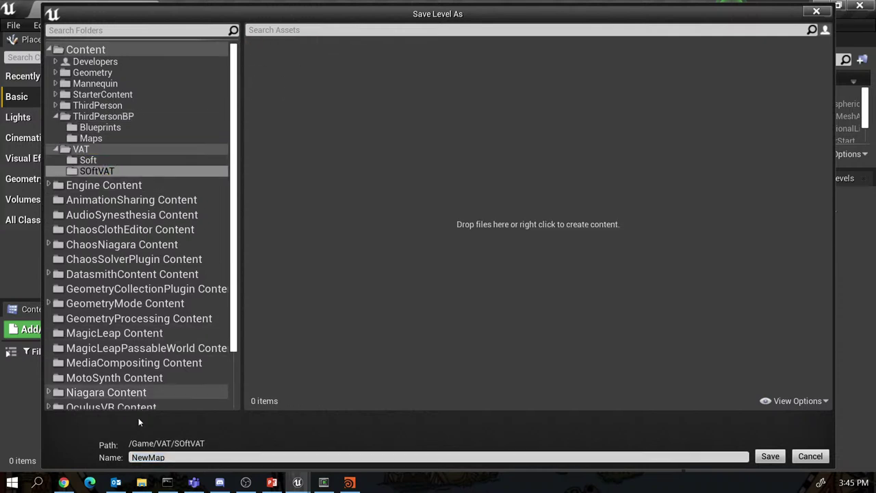
pyautogui.click(170, 454)
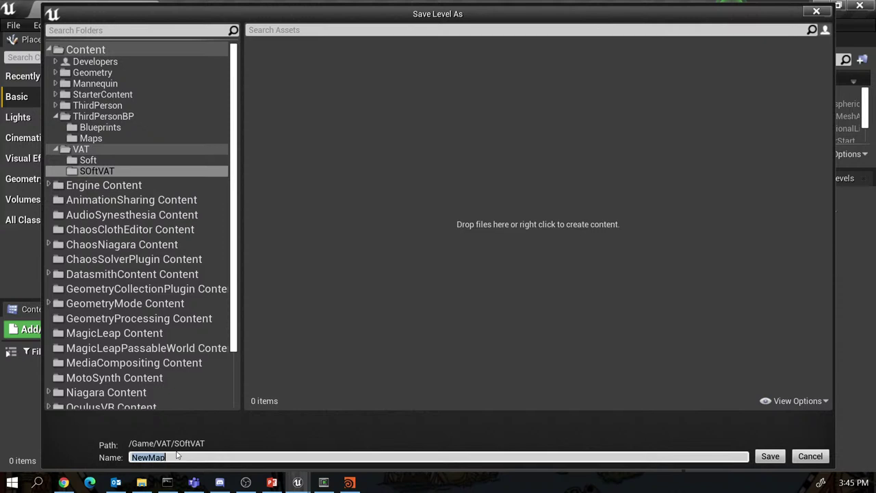
pyautogui.write('SoftVatLevel')
pyautogui.press('Return')
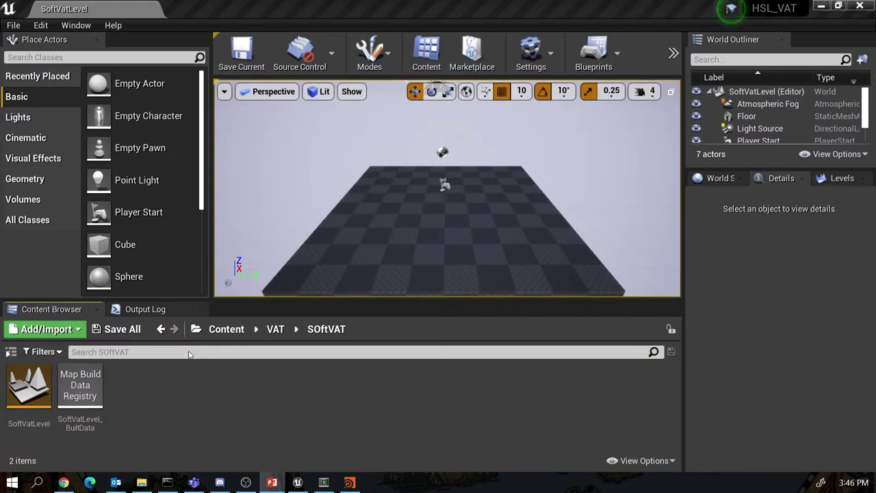
# Start an import into /Game/VAT/SOftVAT and browse D: > TechArtEDU > HoudiniSecrets > HSL_VAT.
pyautogui.rightClick(198, 378)
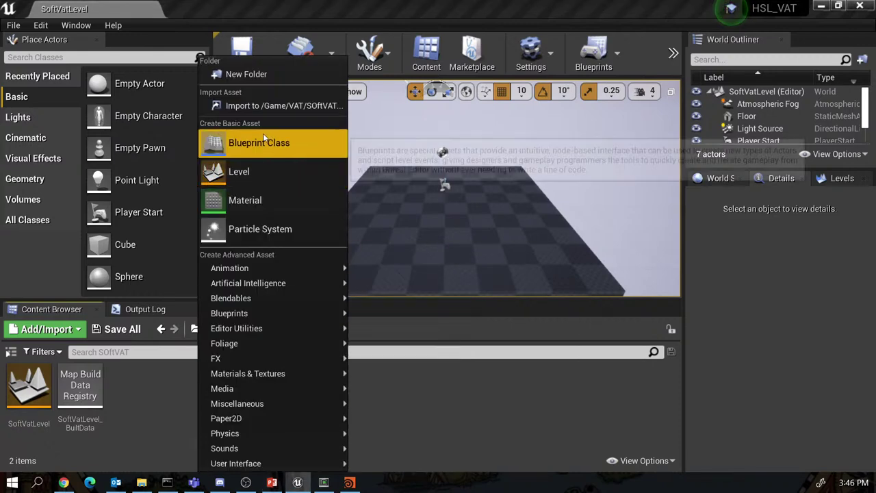
pyautogui.click(264, 106)
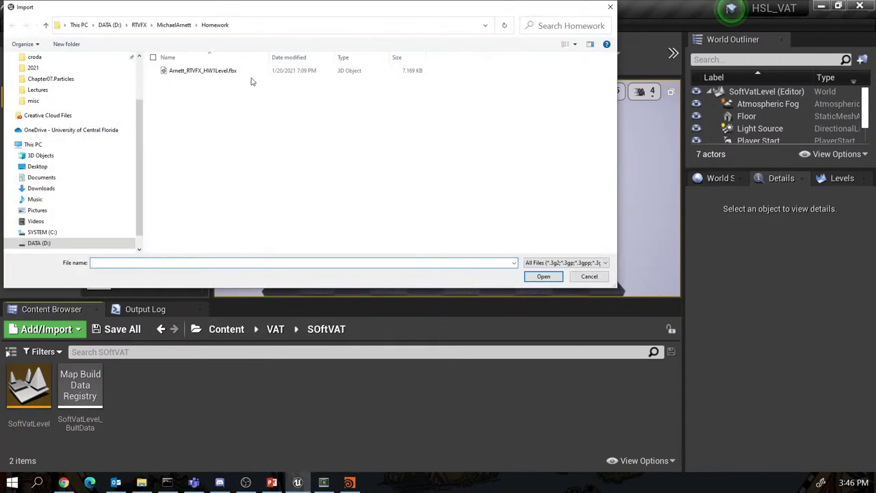
pyautogui.moveTo(305, 8); pyautogui.dragTo(364, 93)
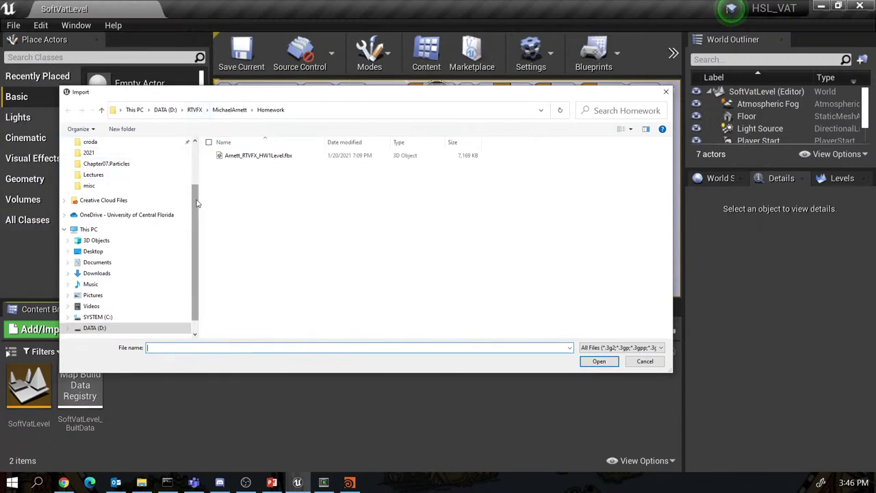
pyautogui.scroll(2, 131, 185)
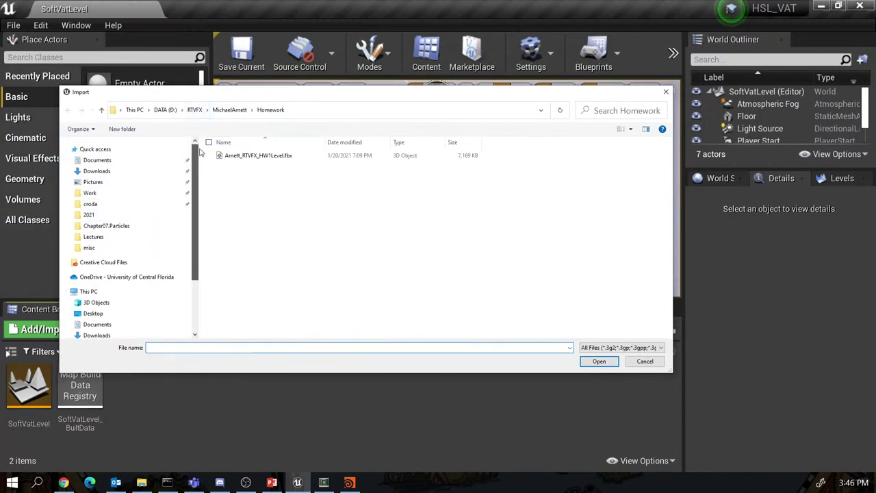
pyautogui.click(96, 204)
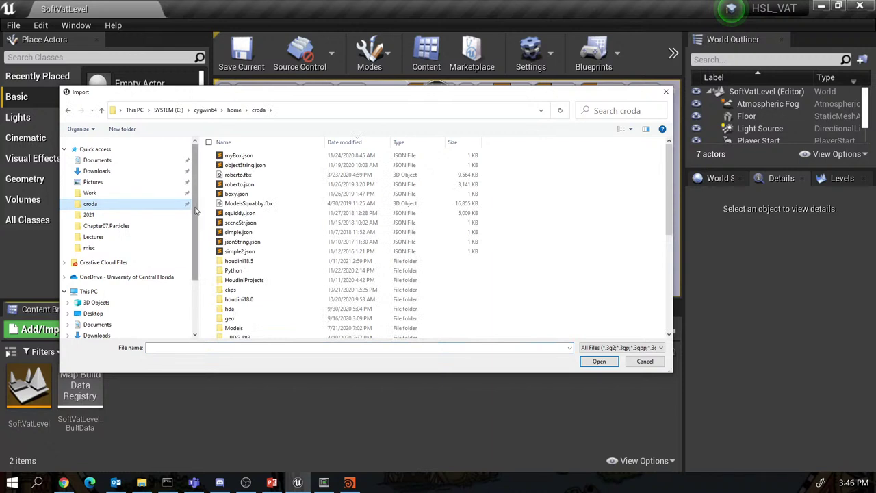
pyautogui.scroll(-3, 195, 211)
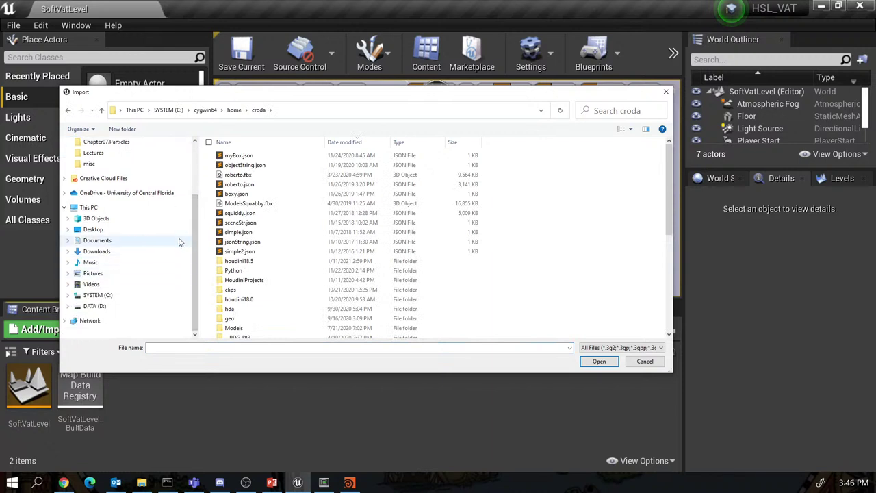
pyautogui.click(66, 307)
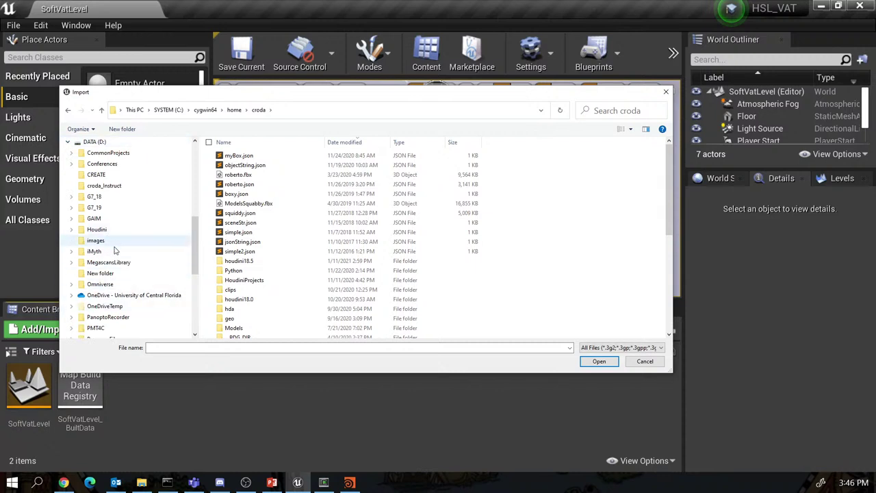
pyautogui.scroll(-3, 112, 256)
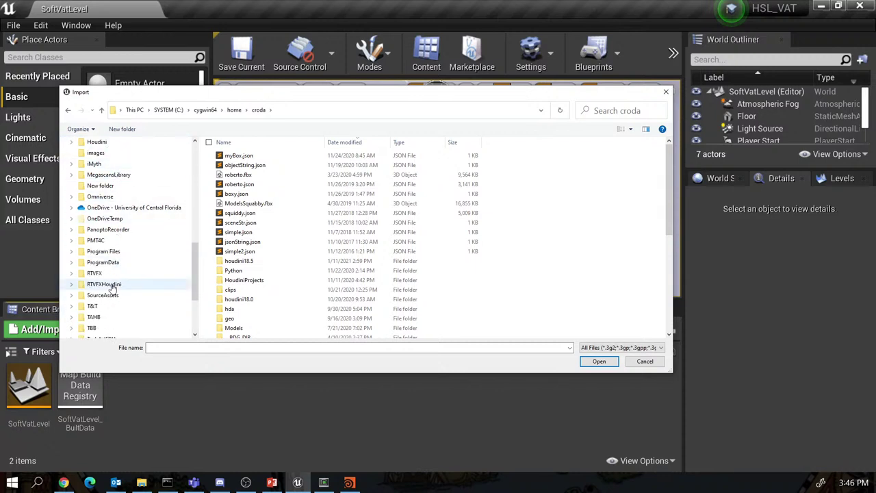
pyautogui.scroll(-1, 110, 301)
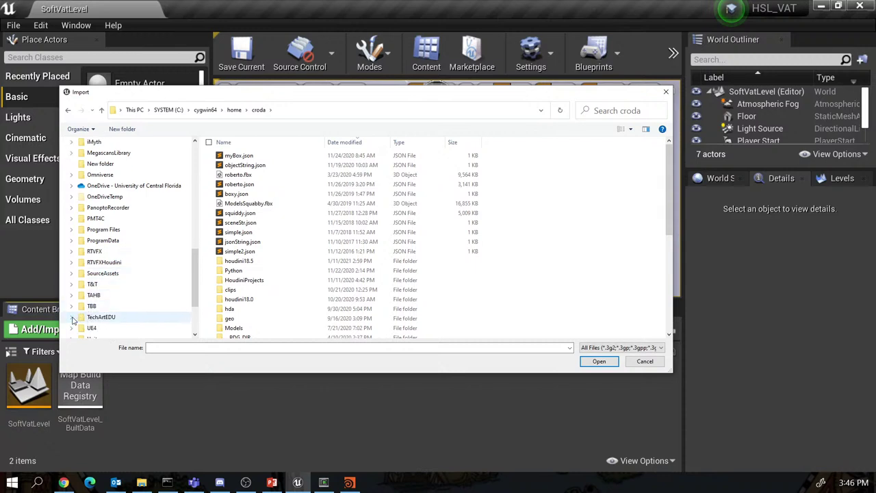
pyautogui.click(72, 318)
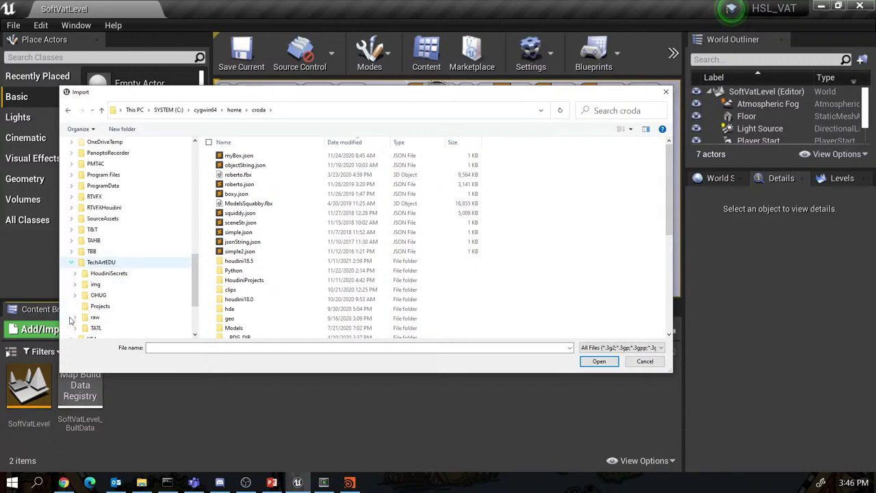
pyautogui.click(75, 274)
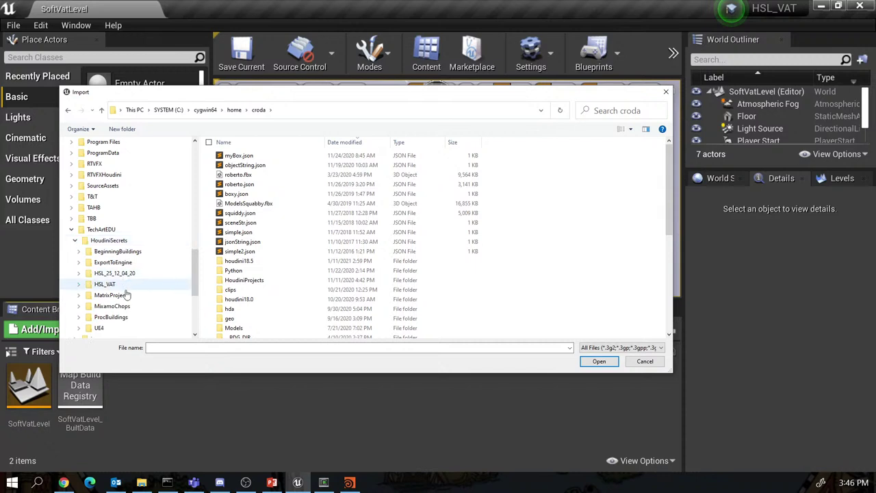
pyautogui.click(104, 284)
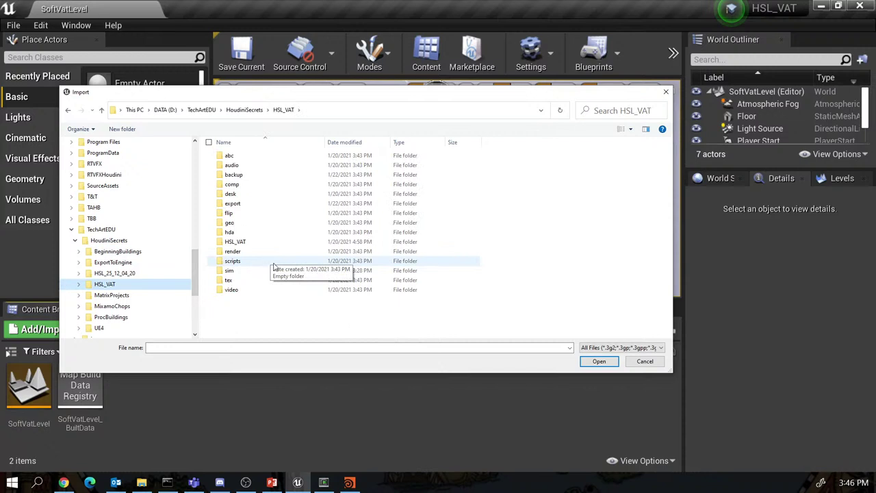
# Open export/ClothVAT/meshes and choose ClothVAT_mesh.fbx for import.
pyautogui.click(236, 205)
pyautogui.doubleClick(235, 206)
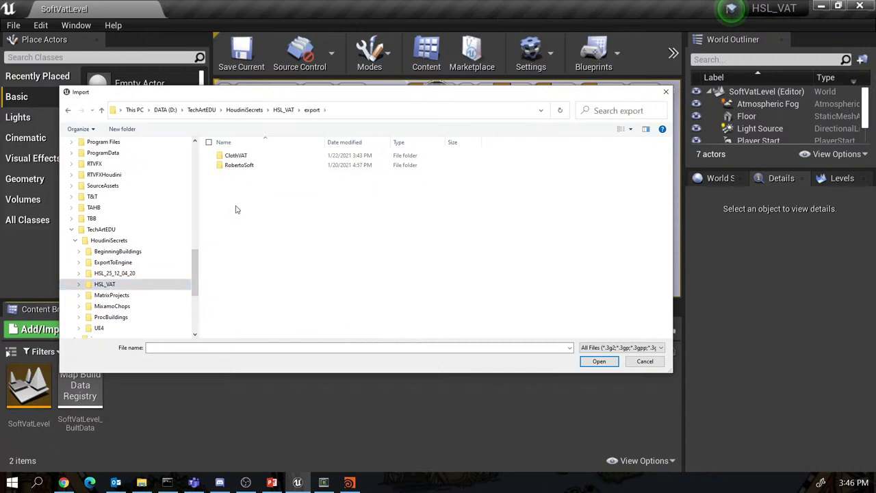
pyautogui.doubleClick(237, 158)
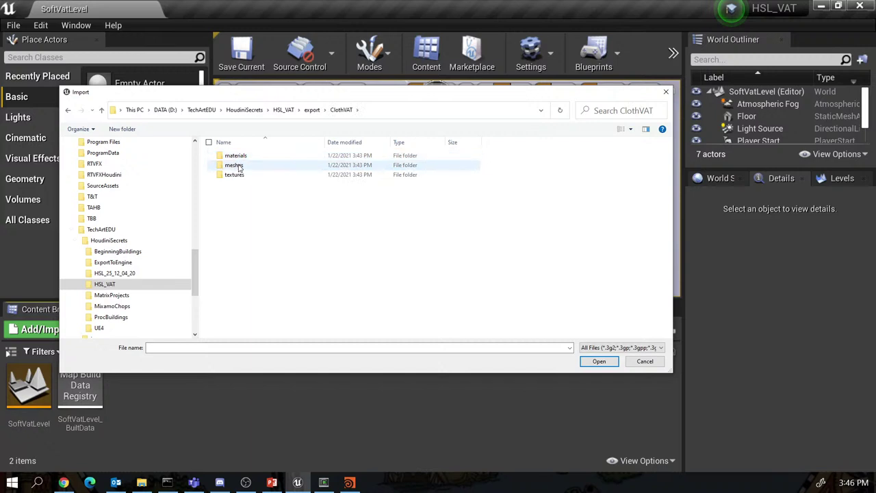
pyautogui.doubleClick(240, 169)
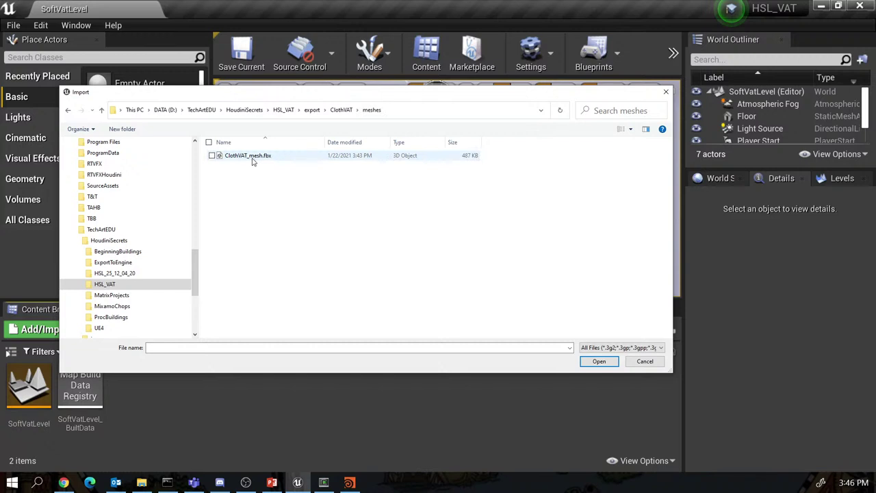
pyautogui.click(252, 157)
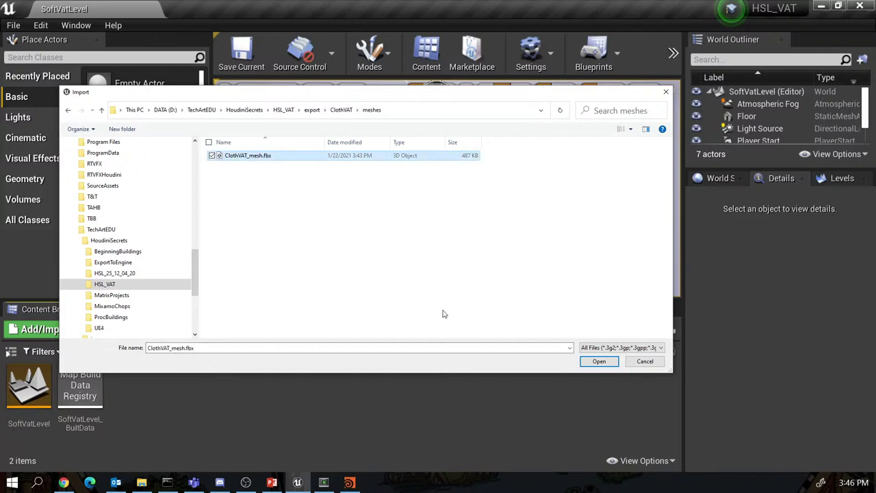
pyautogui.click(597, 362)
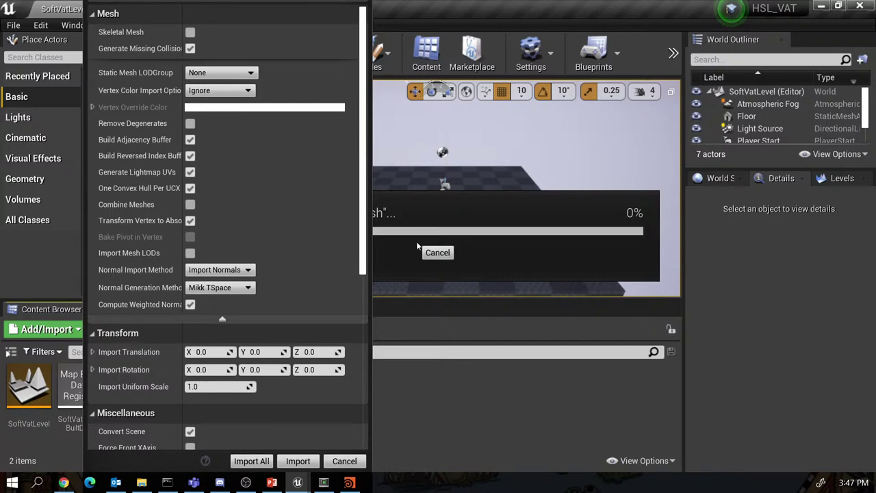
# Leave Build Reversed Index Buffer on and import ClothVAT_mesh with Import All.
pyautogui.moveTo(365, 254); pyautogui.dragTo(362, 219)
pyautogui.click(191, 156)
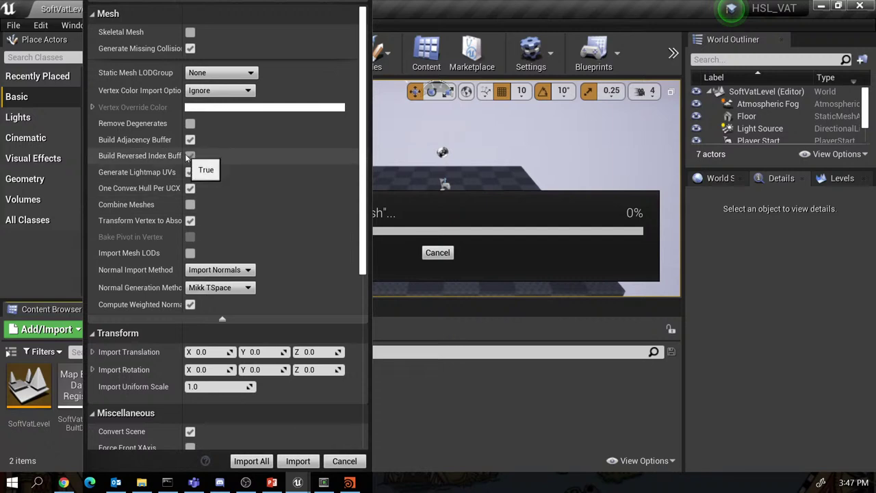
pyautogui.click(190, 157)
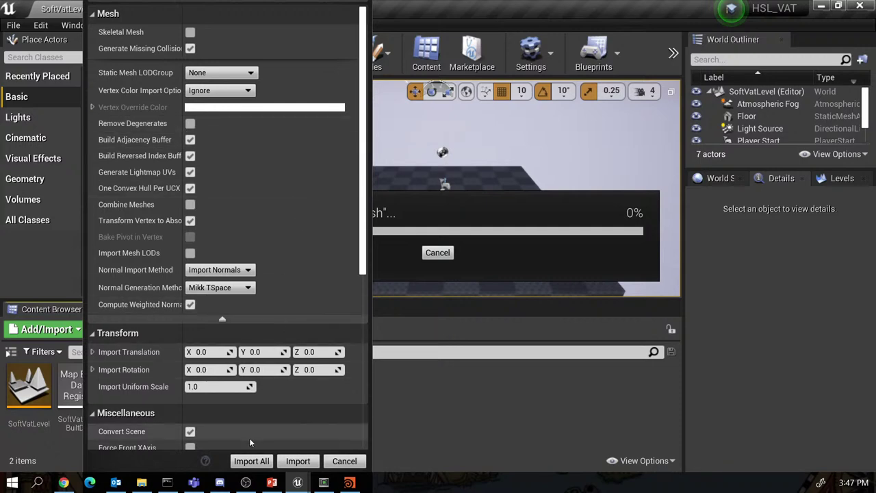
pyautogui.click(251, 461)
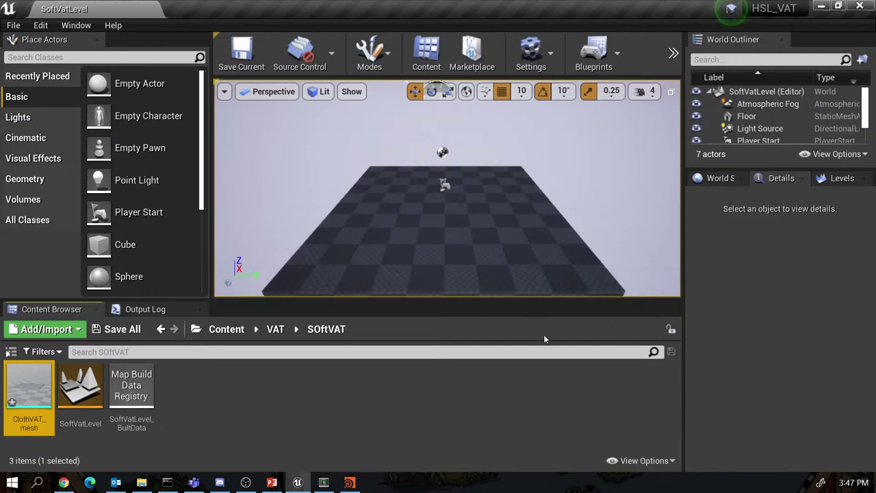
# Open ClothVAT_mesh in the mesh editor and overlay UV Channel 0 on the preview.
pyautogui.doubleClick(34, 392)
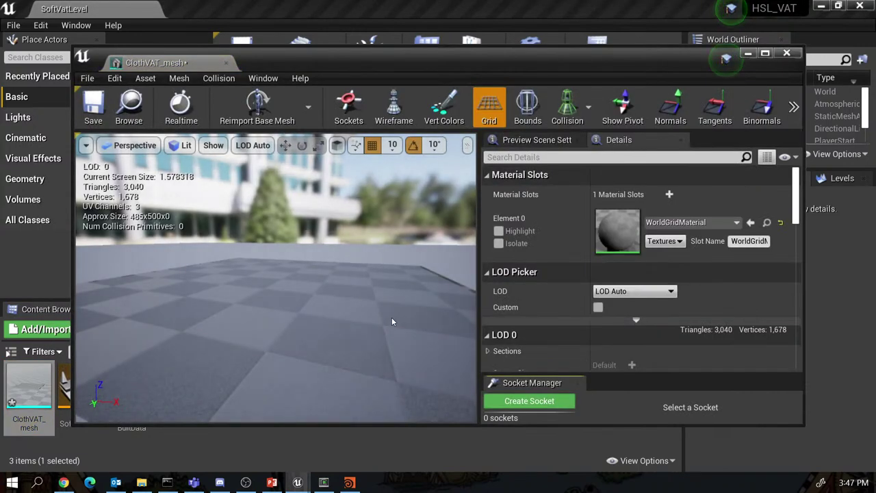
pyautogui.scroll(-3, 391, 312)
pyautogui.moveTo(391, 312); pyautogui.dragTo(351, 286)
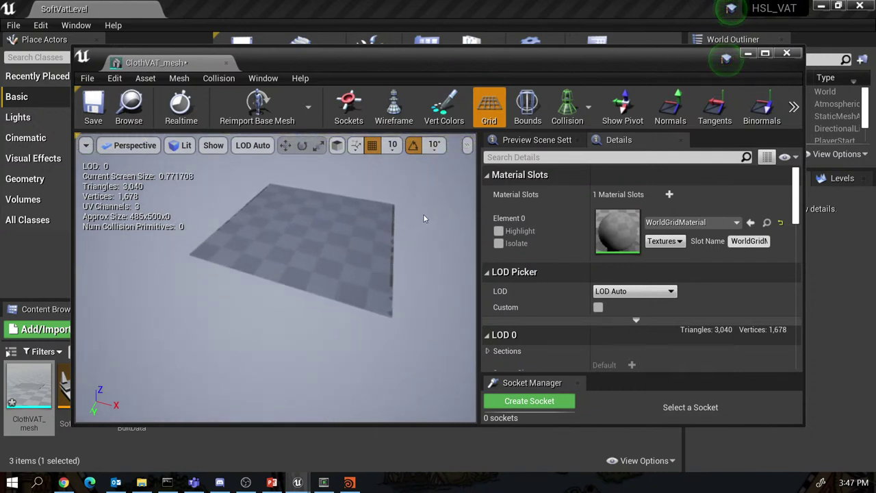
pyautogui.click(794, 106)
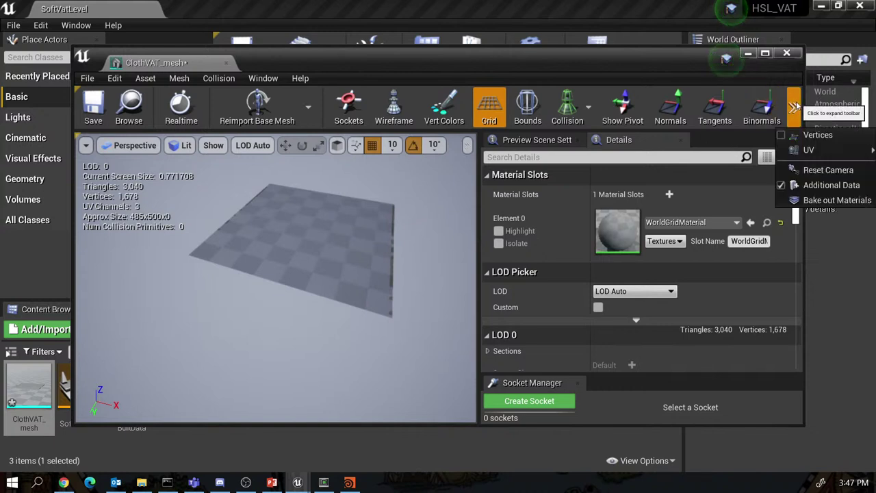
pyautogui.moveTo(807, 150)
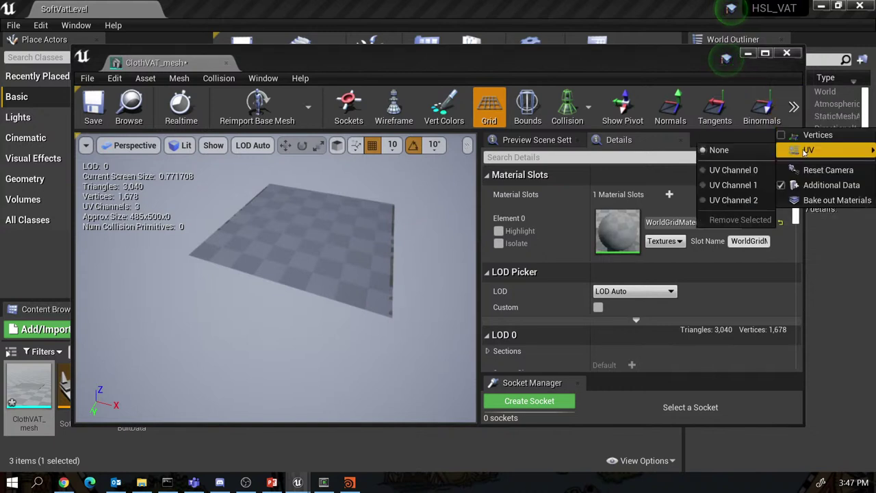
pyautogui.click(734, 170)
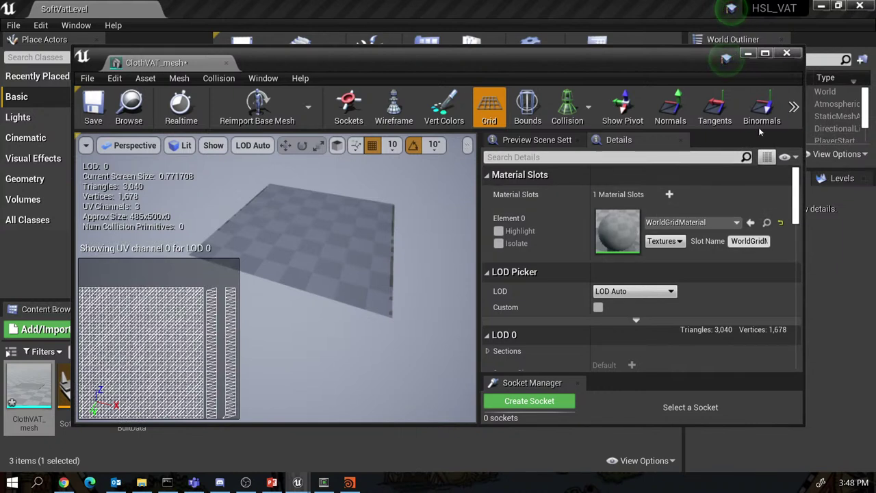
# Overlay UV Channel 1, then UV Channel 2, to compare their layouts.
pyautogui.click(795, 107)
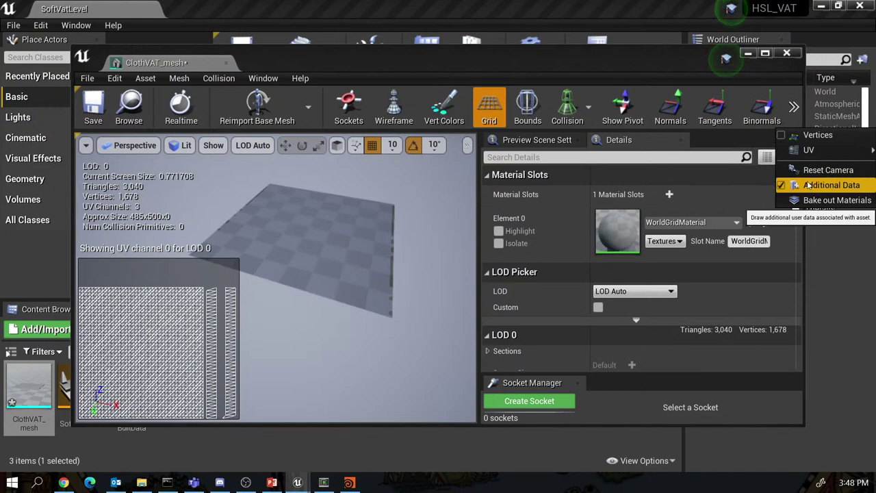
pyautogui.moveTo(809, 150)
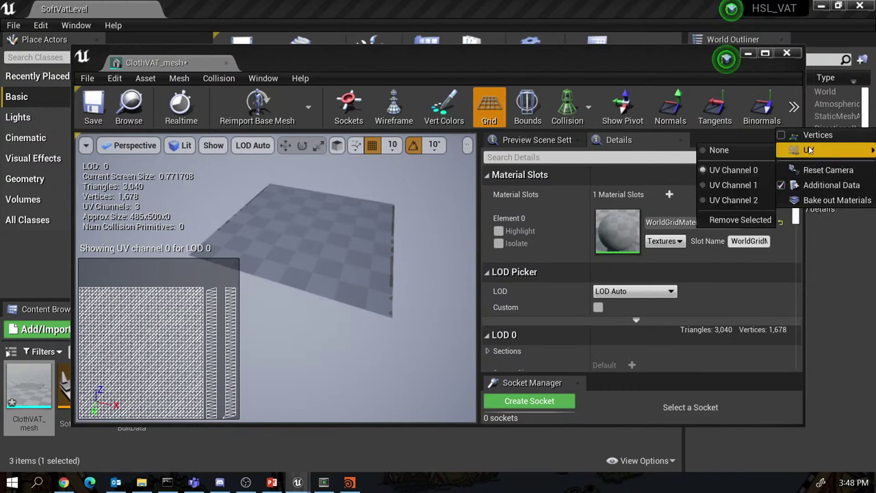
pyautogui.click(735, 186)
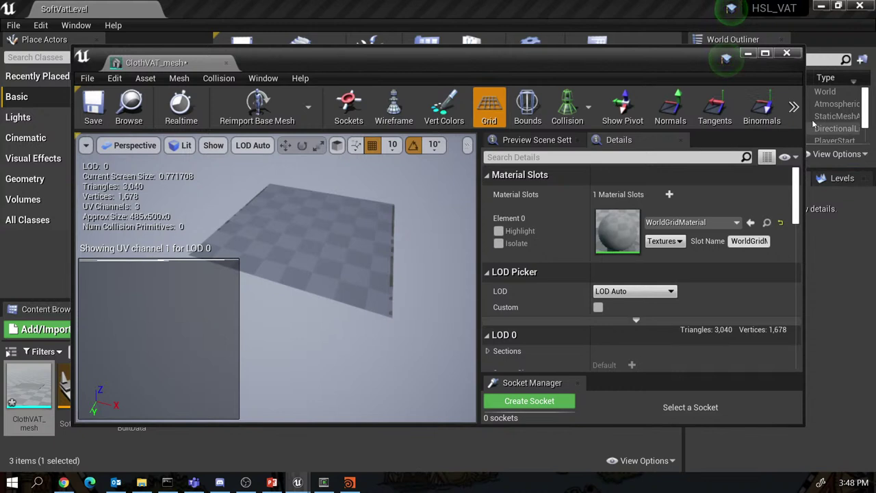
pyautogui.click(795, 106)
pyautogui.moveTo(809, 152)
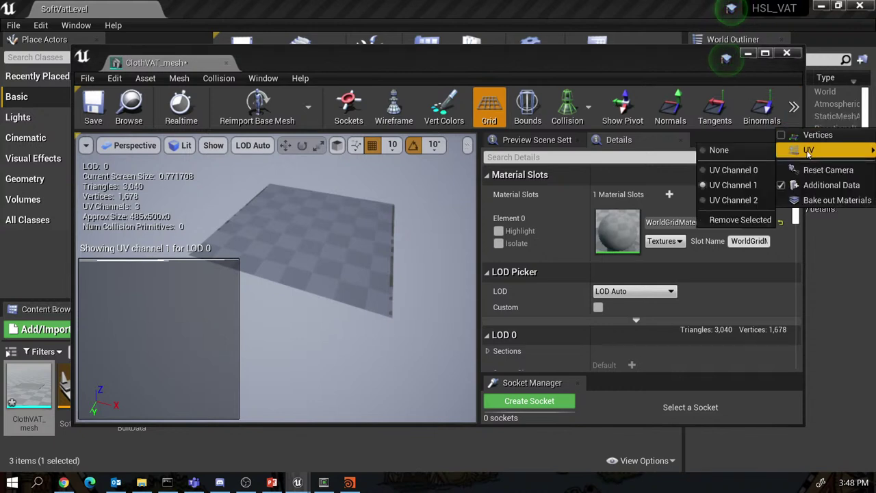
pyautogui.click(743, 200)
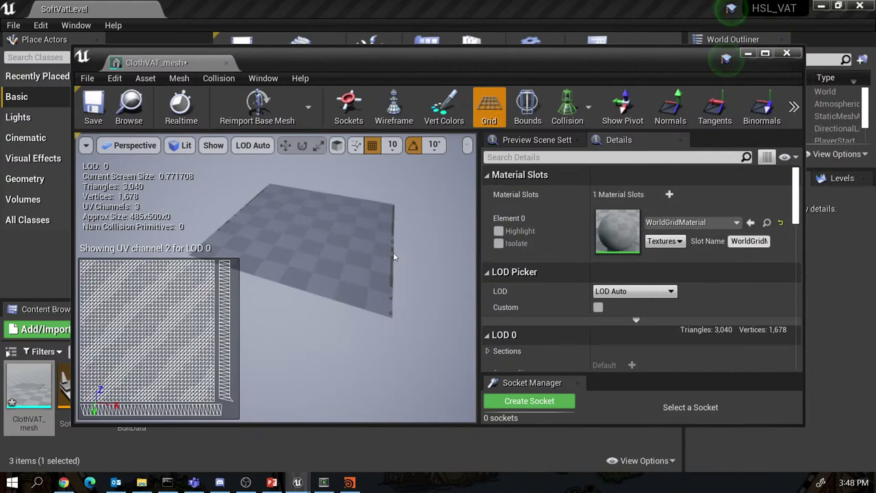
# Set the UV overlay to None and save the ClothVAT_mesh asset.
pyautogui.click(795, 107)
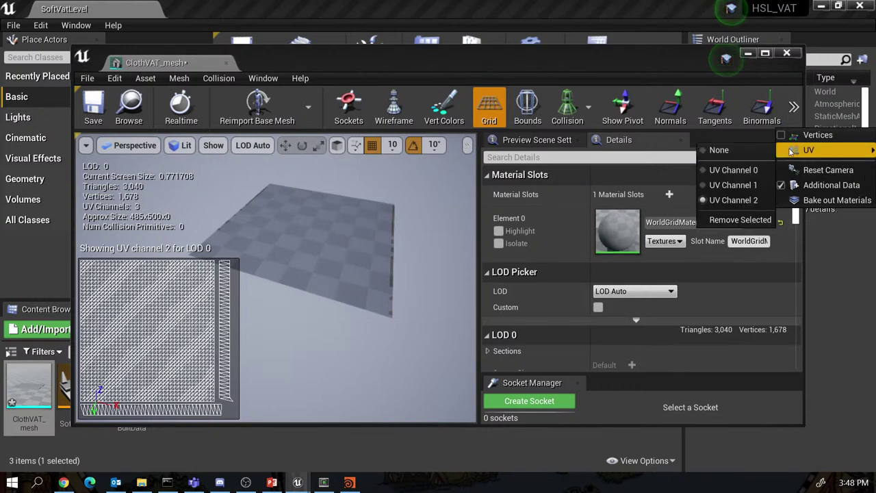
pyautogui.click(719, 150)
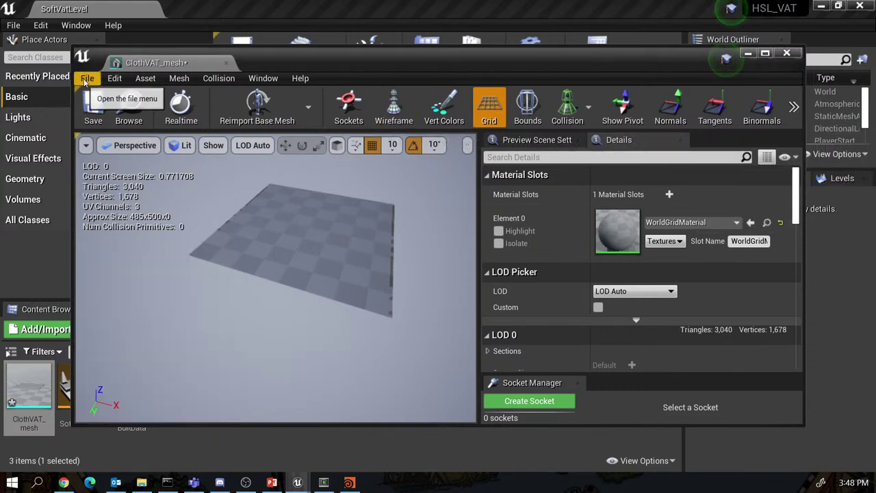
pyautogui.click(87, 78)
pyautogui.click(106, 104)
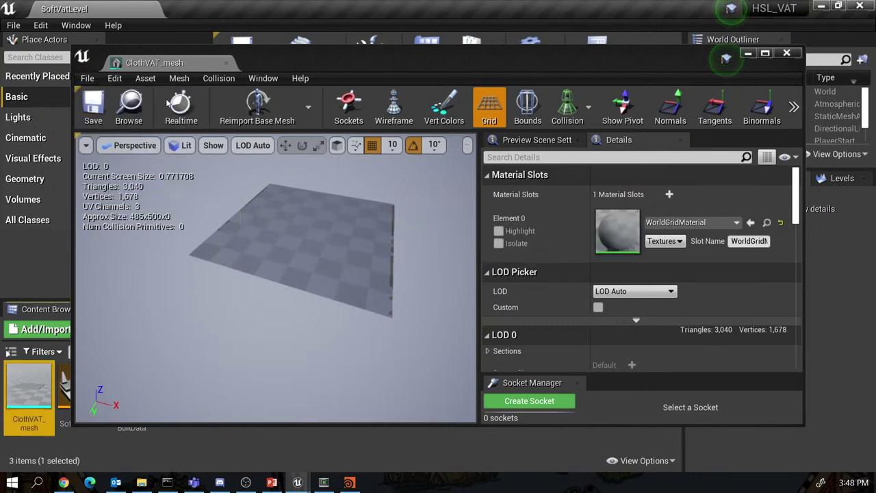
# Import ClothVAT_col, ClothVAT_norm and ClothVAT_pos EXRs from ClothVAT/textures into /Game/VAT/SOftVAT.
pyautogui.click(793, 53)
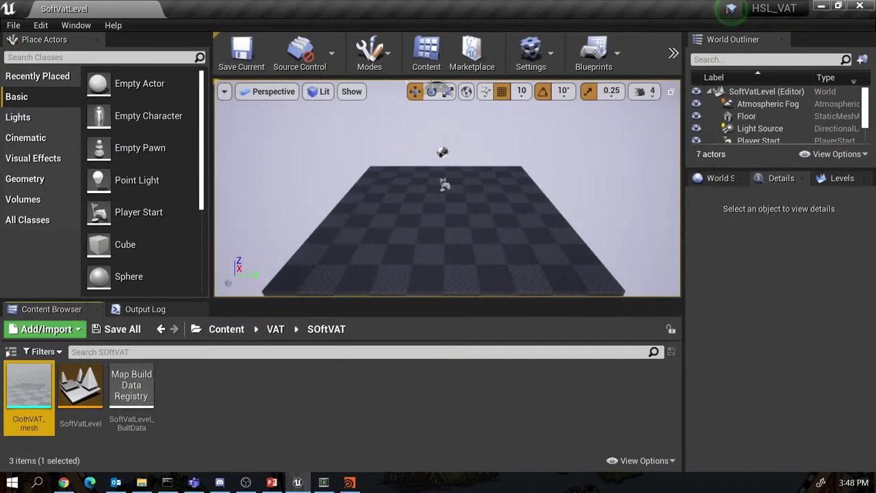
pyautogui.hotkey('alt', 'Tab')
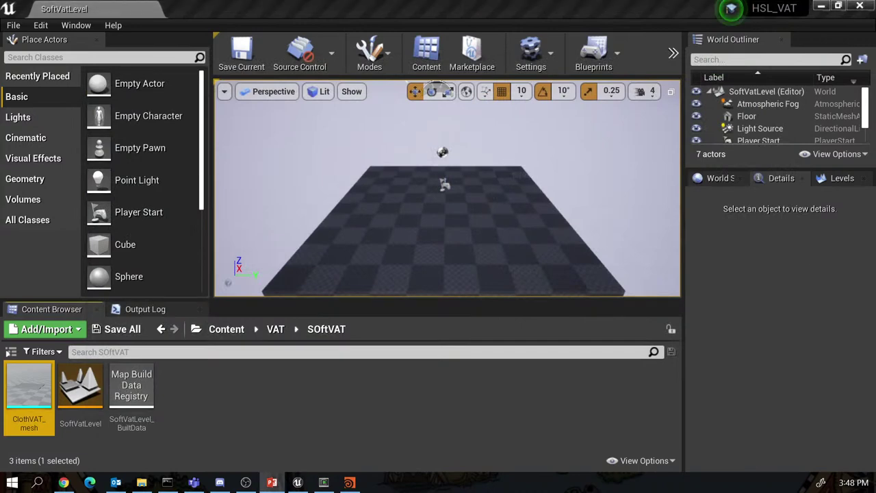
pyautogui.rightClick(231, 393)
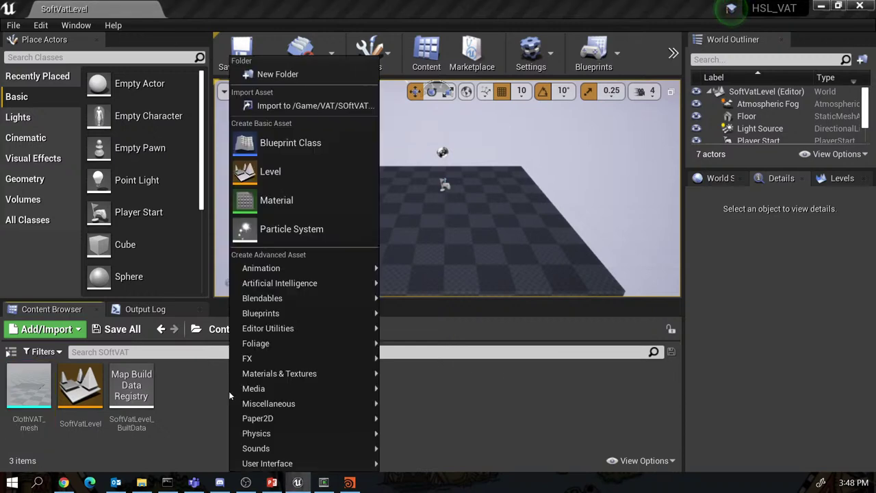
pyautogui.click(328, 108)
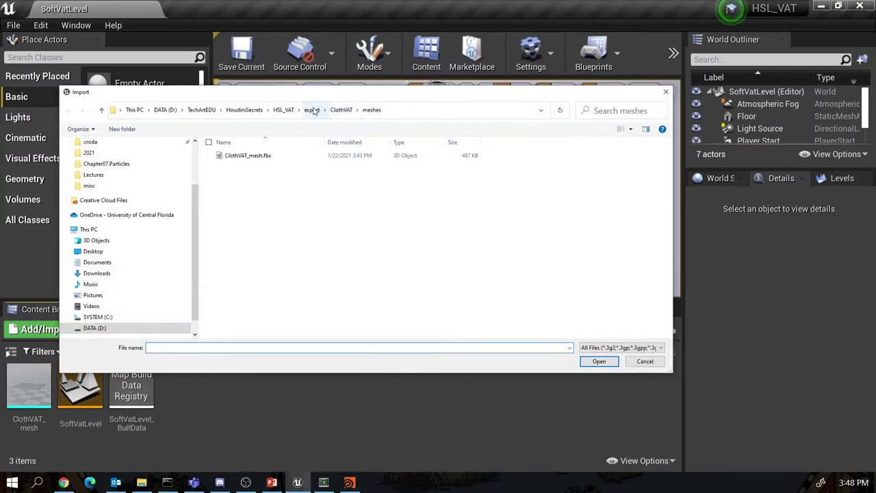
pyautogui.click(341, 110)
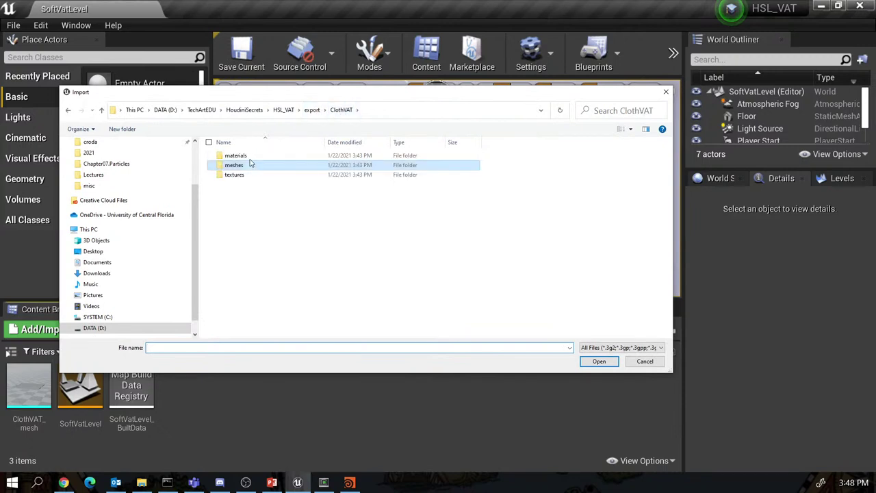
pyautogui.doubleClick(234, 175)
pyautogui.click(236, 166)
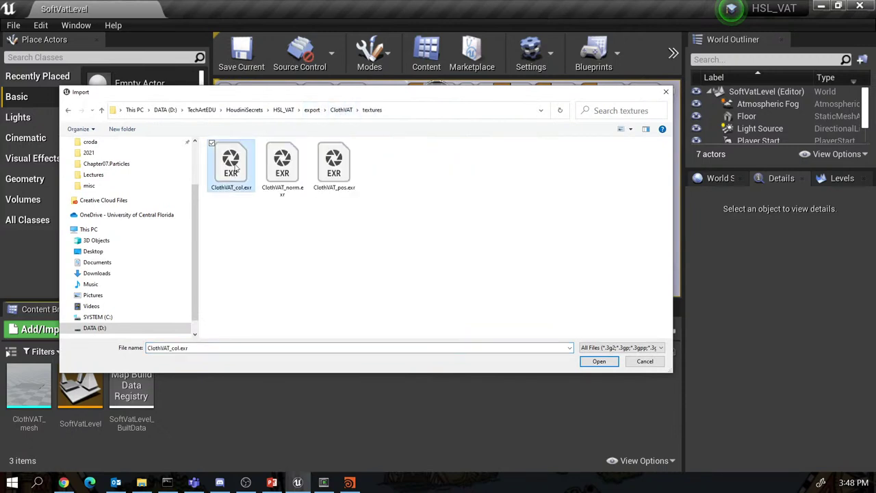
pyautogui.keyDown('shift'); pyautogui.click(335, 165); pyautogui.keyUp('shift')
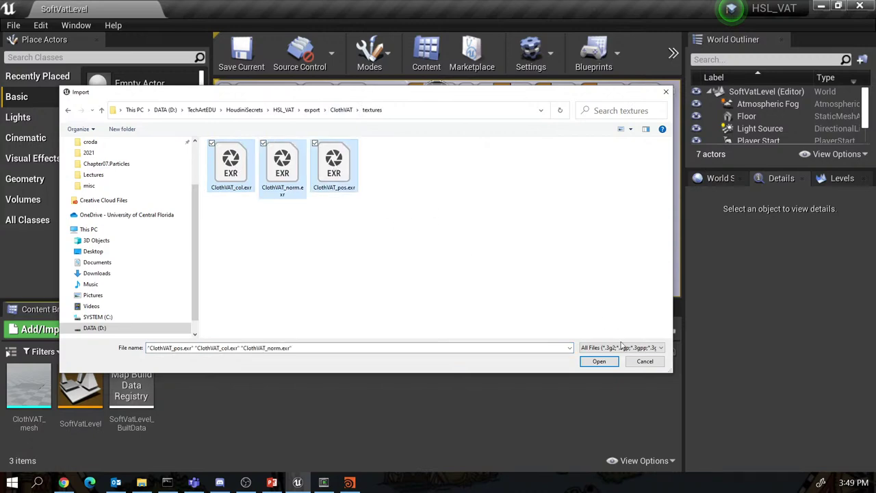
pyautogui.click(599, 362)
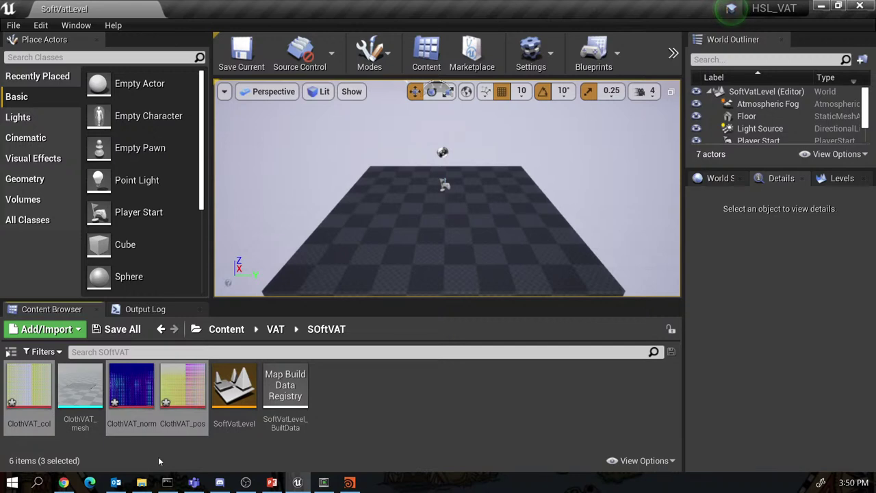
pyautogui.click(92, 449)
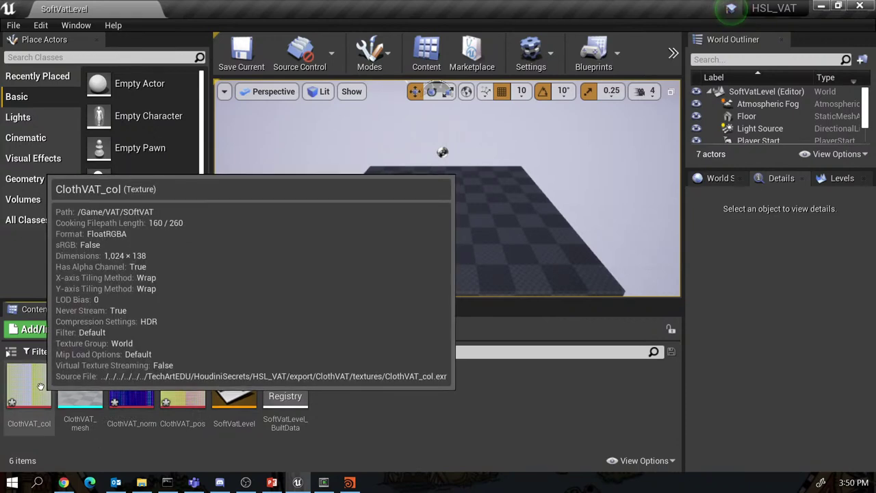
# Open ClothVAT_col and set its compression to VectorDisplacementmap (RGBA8).
pyautogui.doubleClick(29, 386)
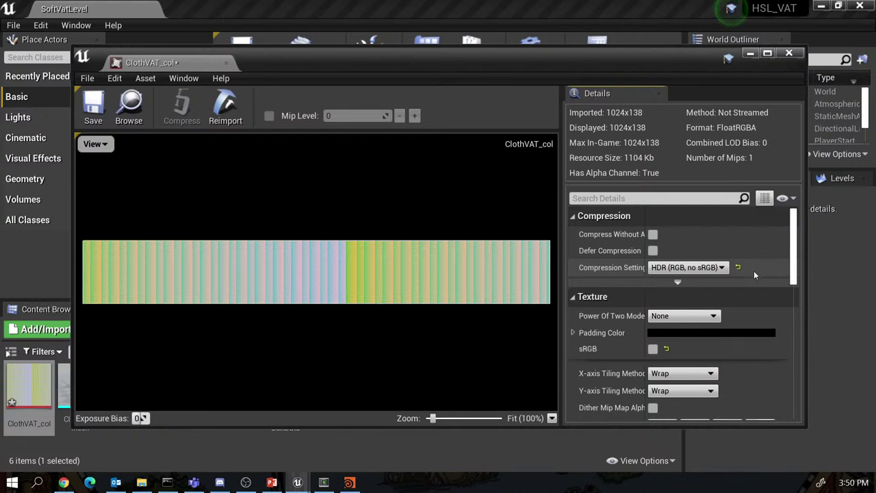
pyautogui.moveTo(794, 232); pyautogui.dragTo(799, 230)
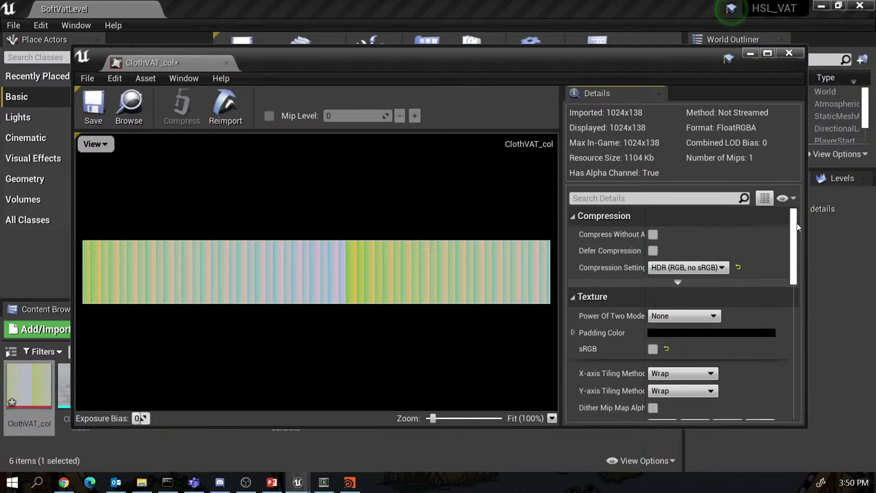
pyautogui.click(709, 268)
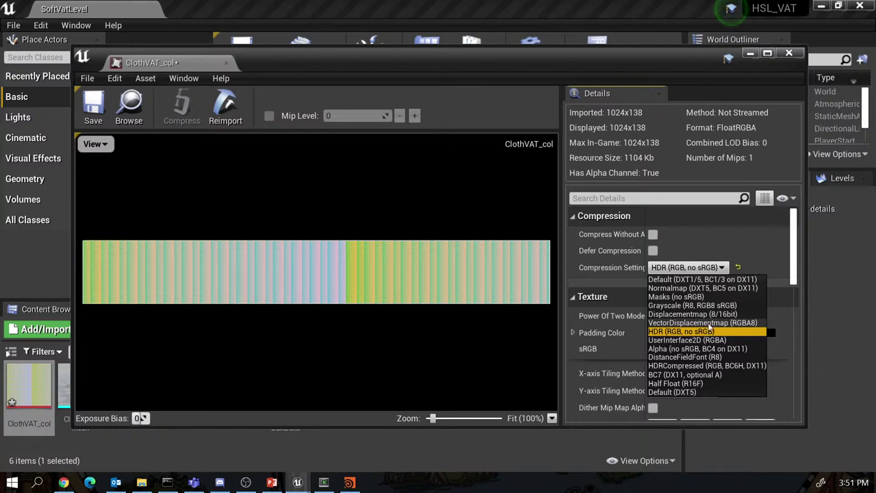
pyautogui.click(708, 322)
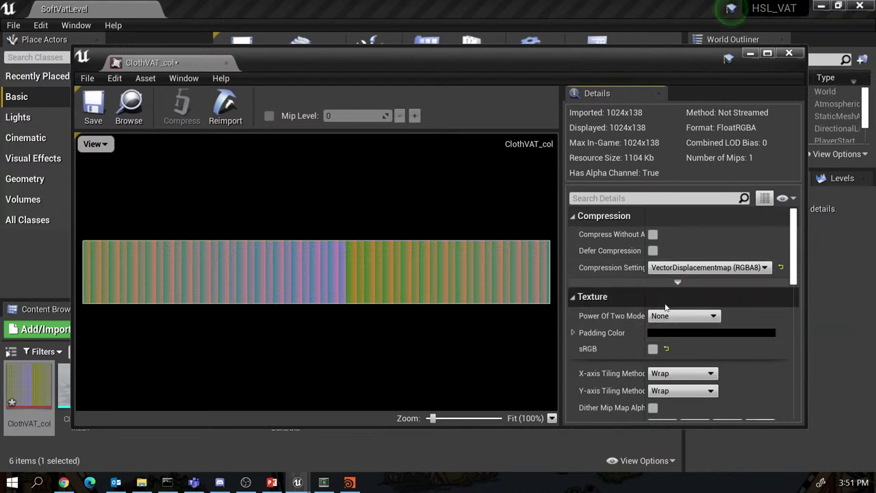
pyautogui.click(678, 282)
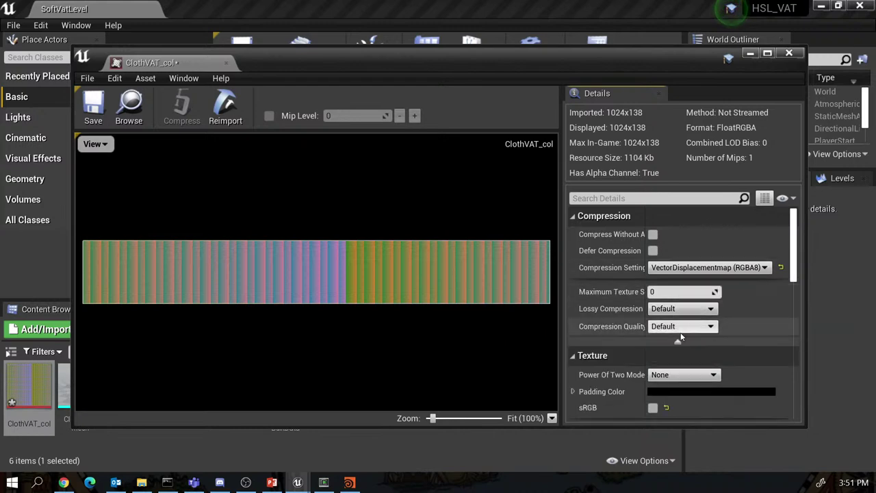
pyautogui.click(678, 341)
# Set ClothVAT_col's Filter to Nearest, save the texture and close its editor.
pyautogui.scroll(-2, 627, 341)
pyautogui.scroll(-4, 627, 340)
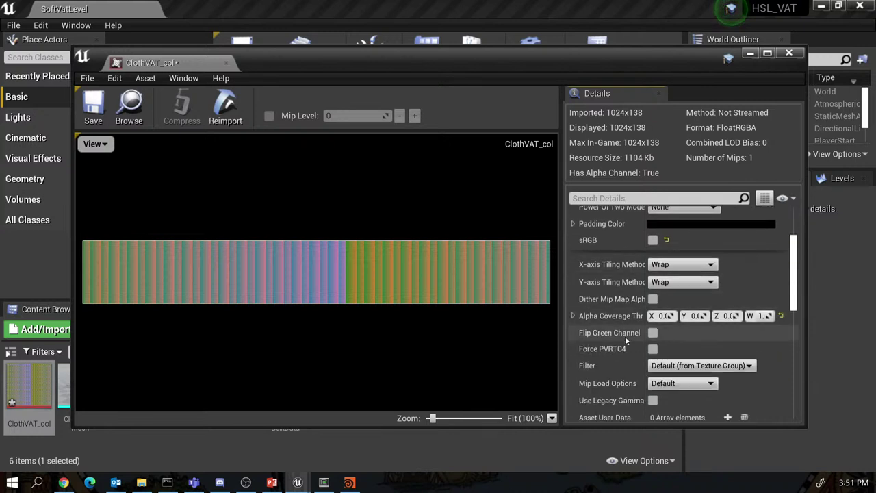
pyautogui.scroll(3, 625, 339)
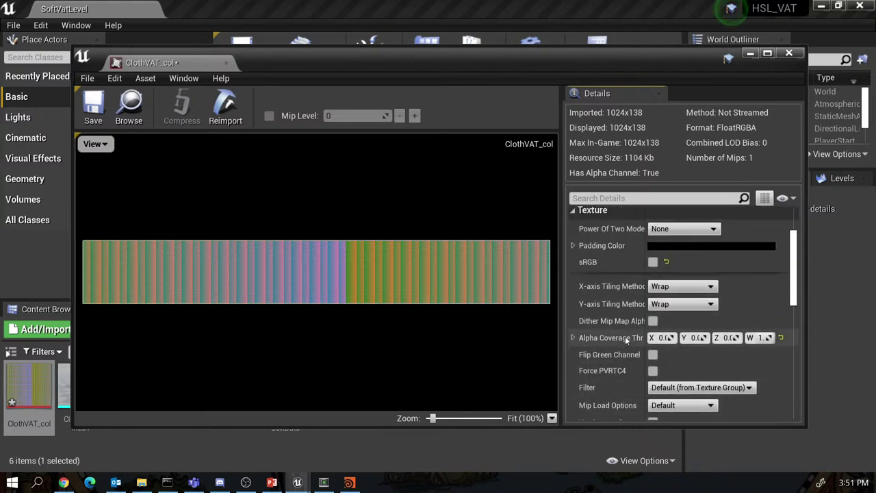
pyautogui.scroll(-2, 624, 336)
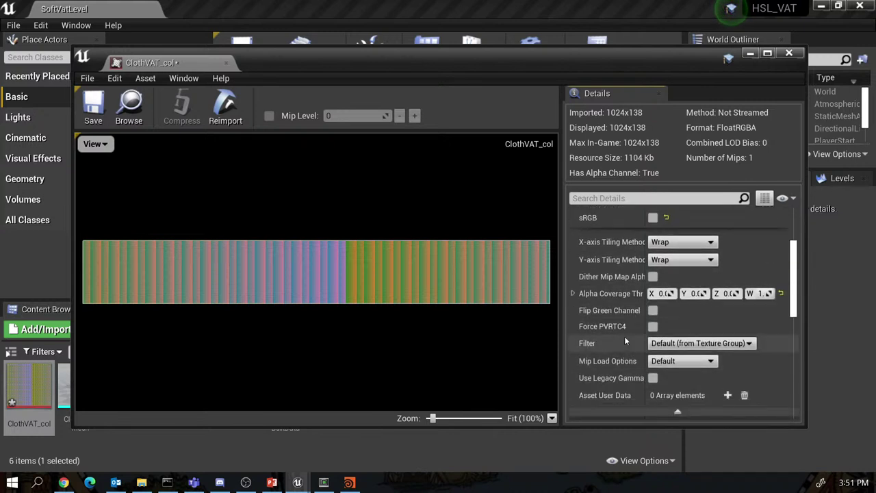
pyautogui.click(688, 343)
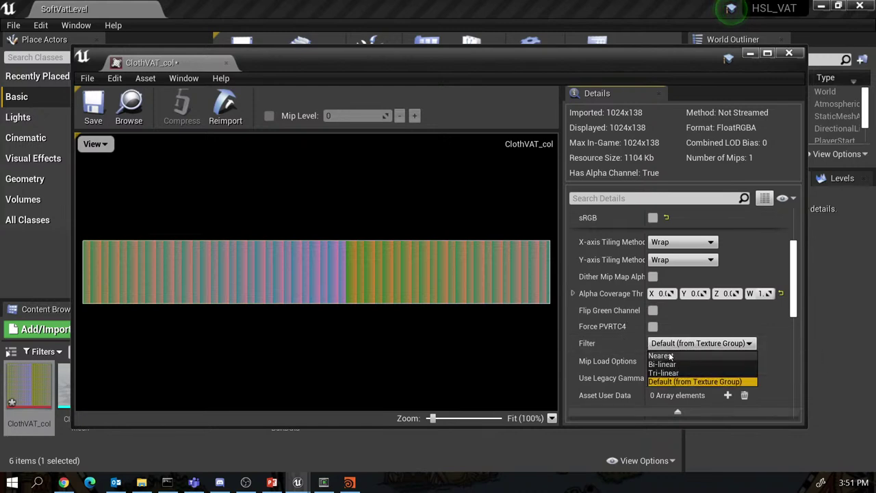
pyautogui.click(670, 359)
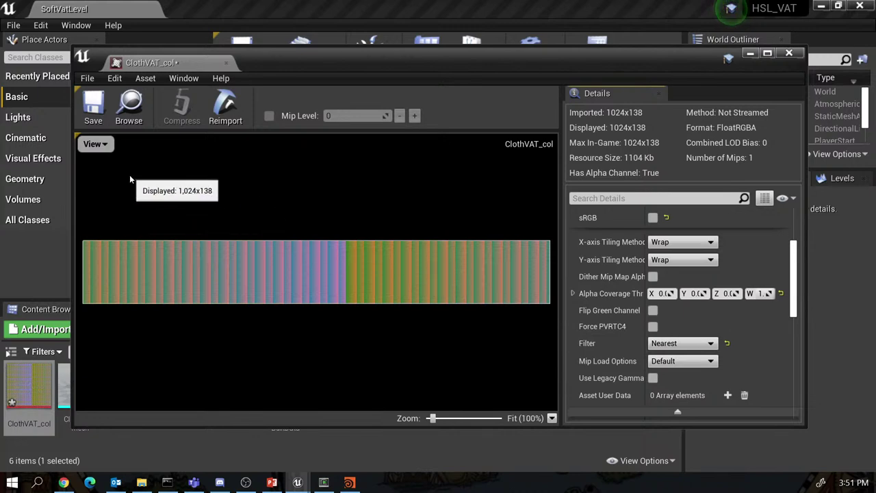
pyautogui.click(96, 109)
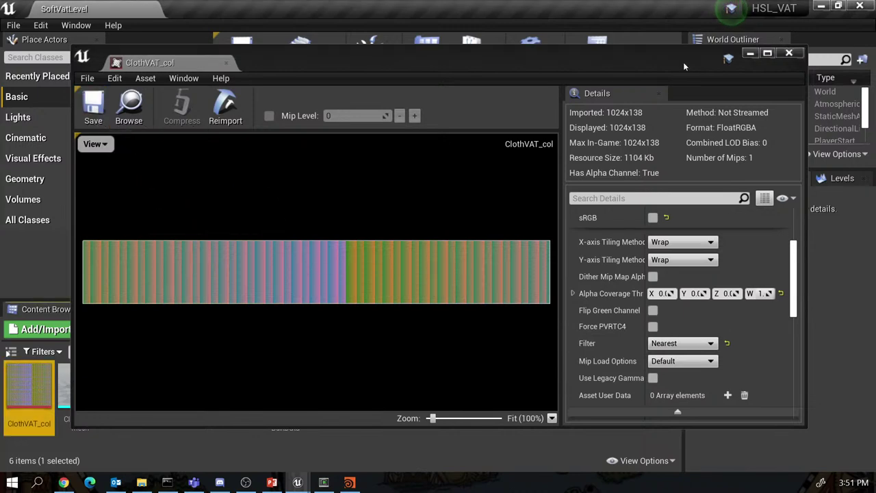
pyautogui.click(789, 53)
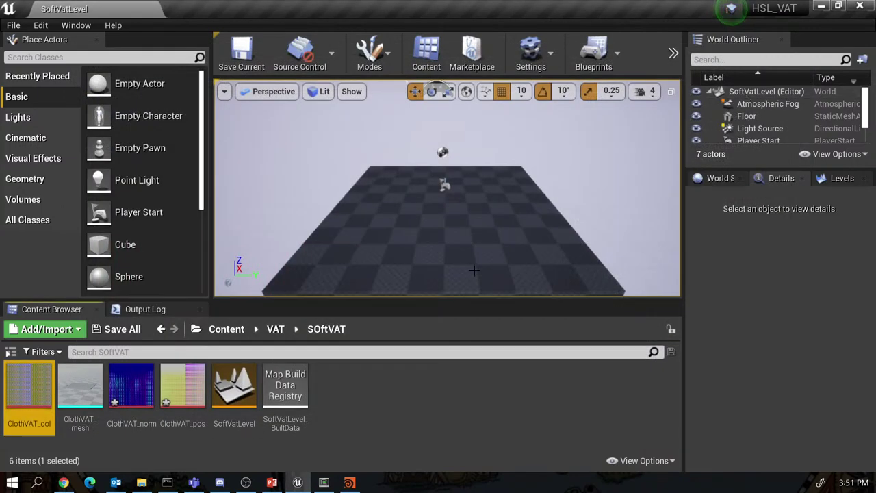
# Open ClothVAT_norm and give it VectorDisplacementmap (RGBA8) compression.
pyautogui.click(372, 410)
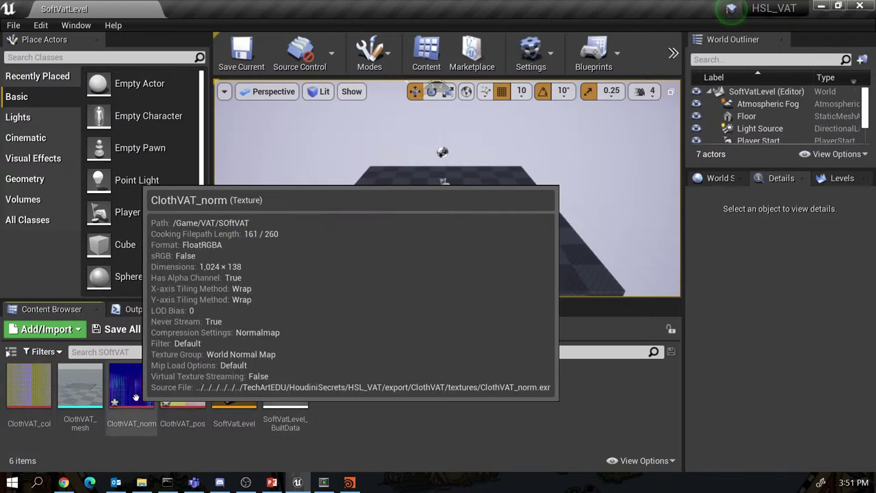
pyautogui.doubleClick(147, 392)
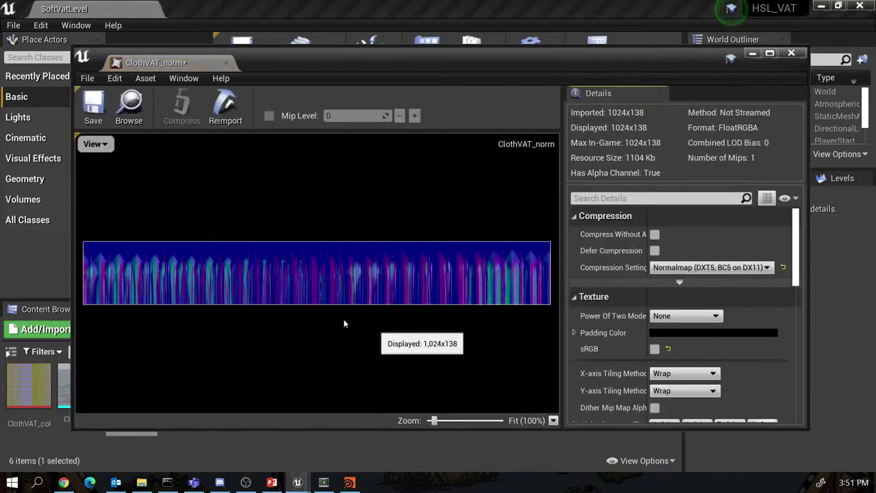
pyautogui.click(701, 268)
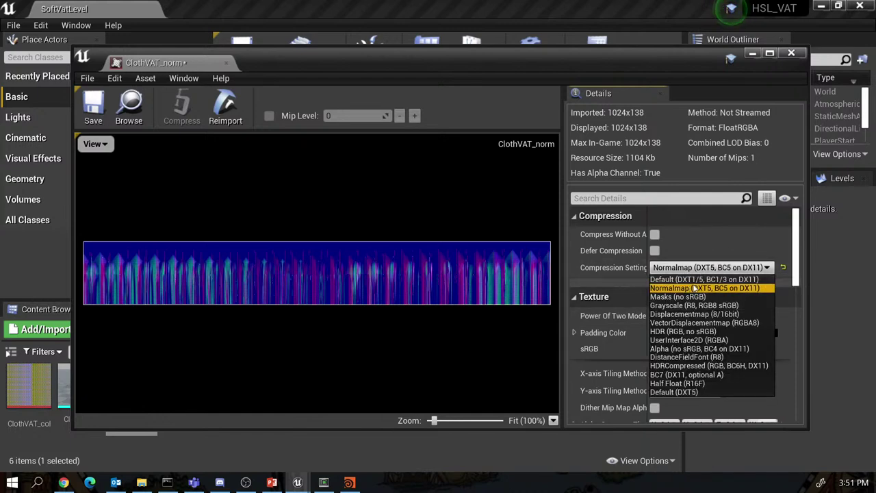
pyautogui.click(697, 315)
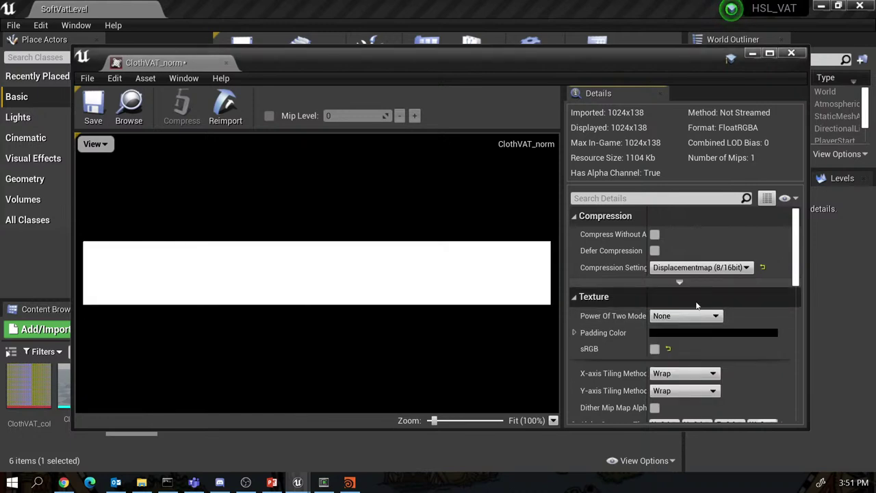
pyautogui.click(708, 270)
pyautogui.click(698, 323)
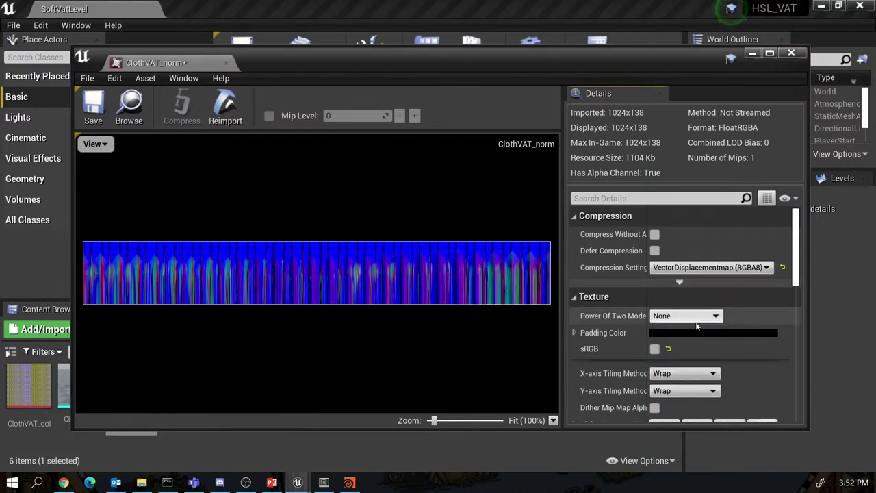
pyautogui.click(703, 272)
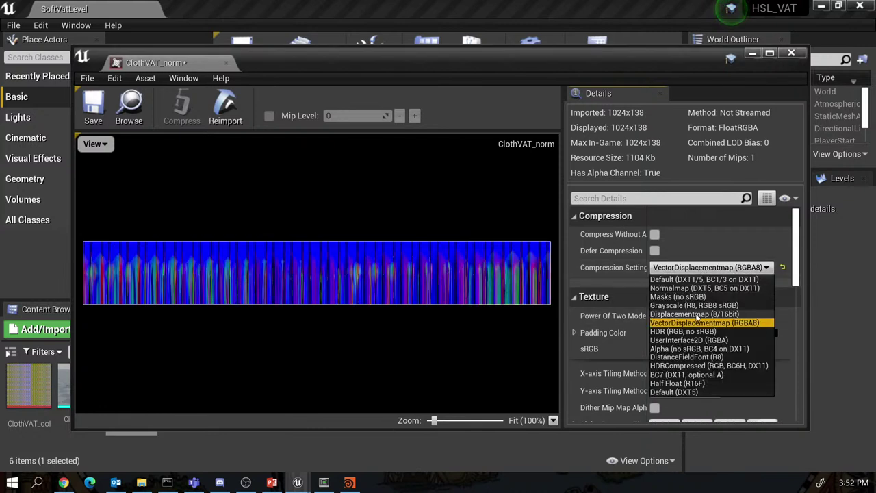
pyautogui.click(695, 314)
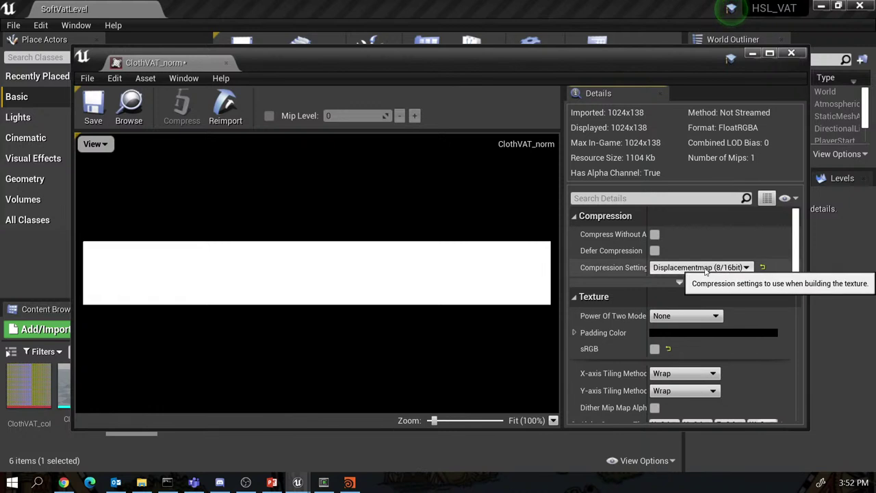
pyautogui.click(731, 268)
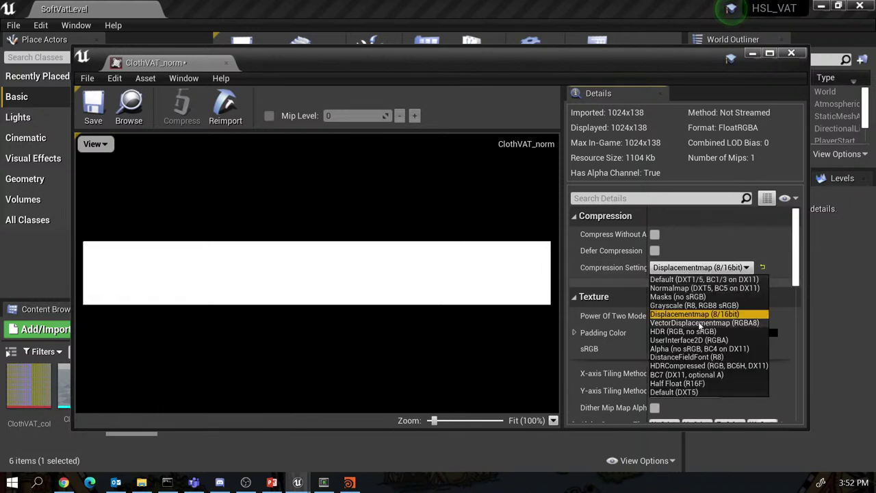
pyautogui.click(699, 322)
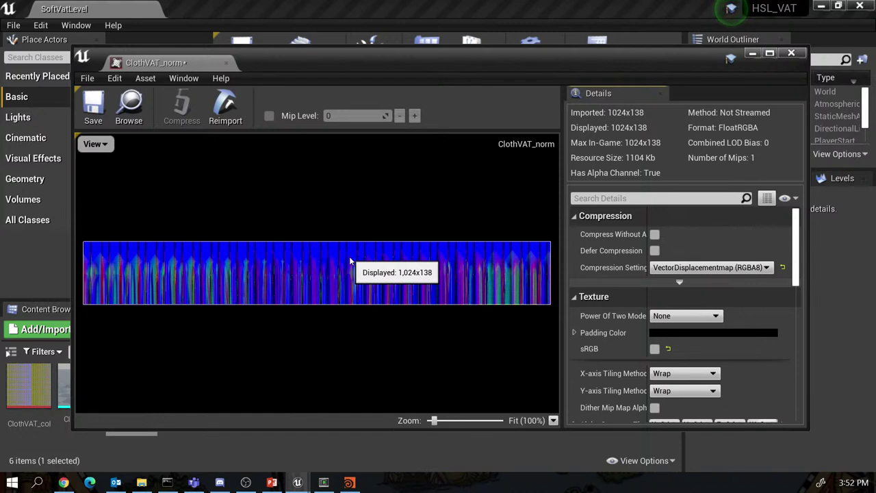
# Set ClothVAT_norm's Filter to Nearest, save it and close the texture editor.
pyautogui.scroll(-2, 579, 331)
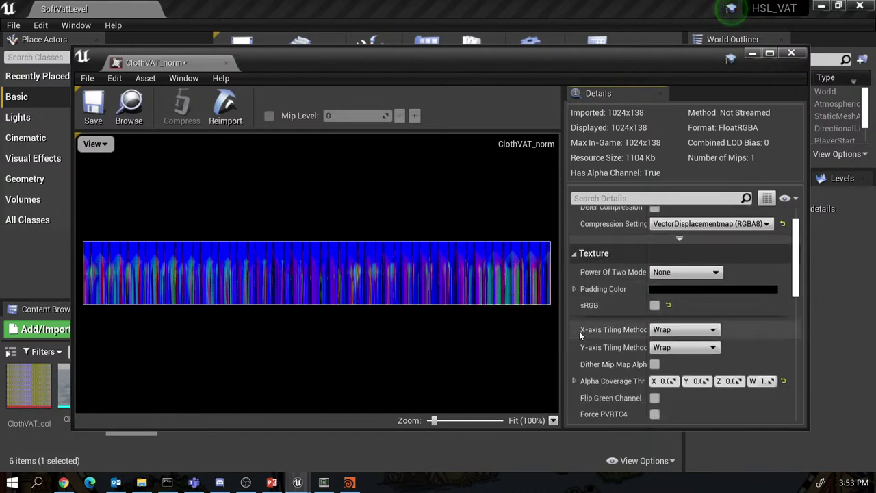
pyautogui.scroll(-3, 579, 331)
pyautogui.click(698, 343)
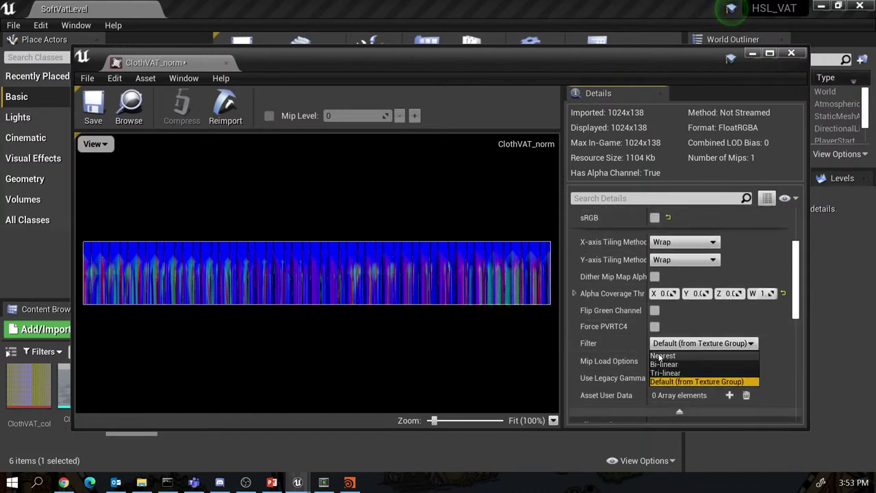
pyautogui.click(661, 356)
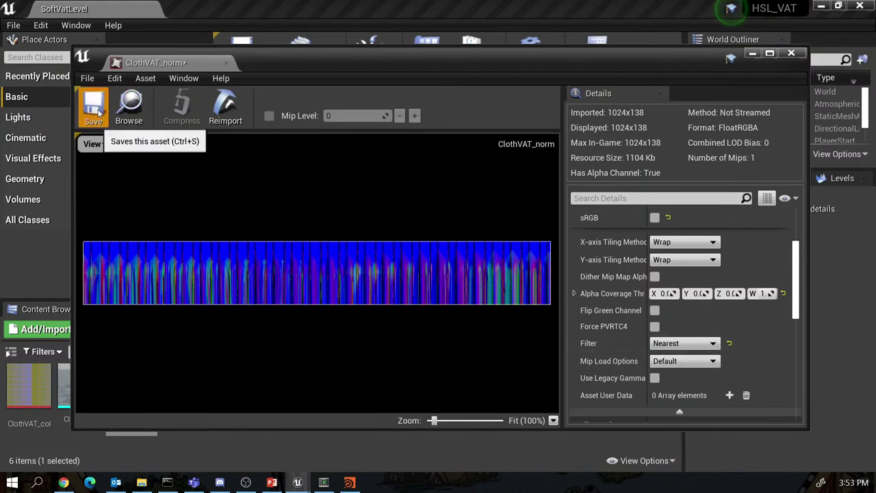
pyautogui.click(94, 110)
pyautogui.click(792, 53)
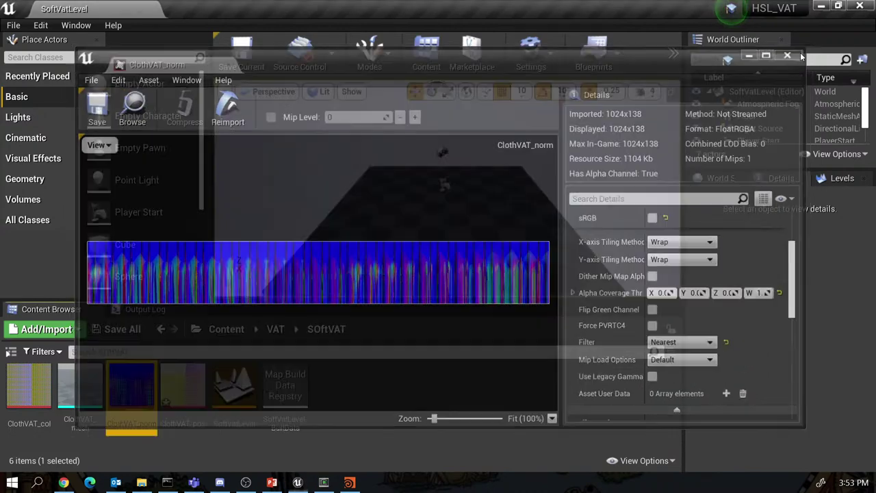
pyautogui.click(309, 451)
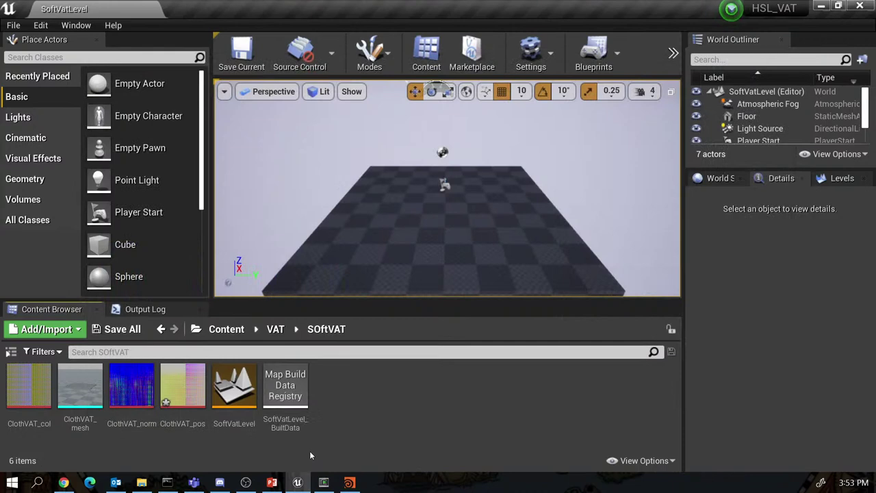
# Open ClothVAT_pos and change its compression from HDR to VectorDisplacementmap (RGBA8).
pyautogui.doubleClick(199, 398)
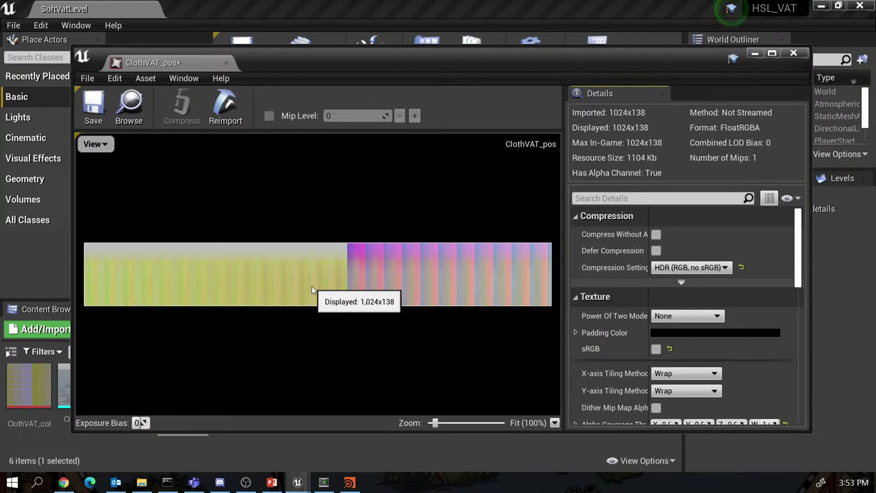
pyautogui.click(681, 265)
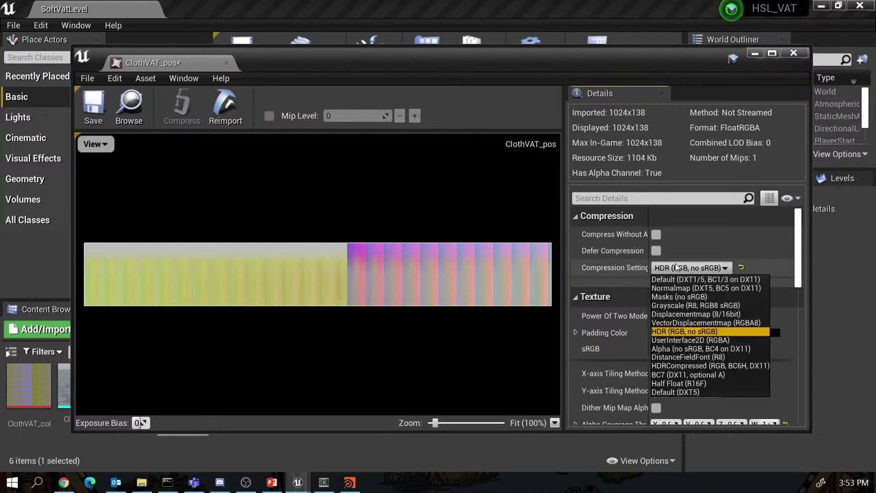
pyautogui.click(685, 322)
# Set ClothVAT_pos's Filter to Nearest, save it and close the texture editor.
pyautogui.scroll(-3, 690, 302)
pyautogui.scroll(-4, 691, 302)
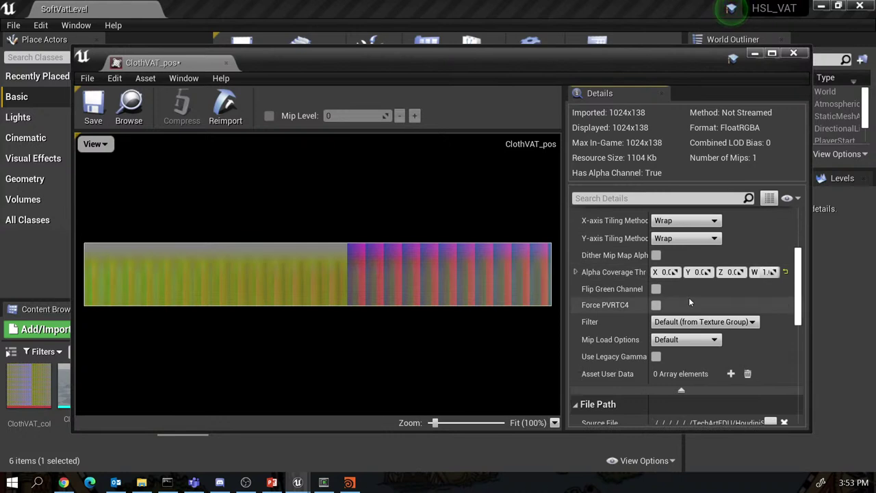
pyautogui.click(688, 299)
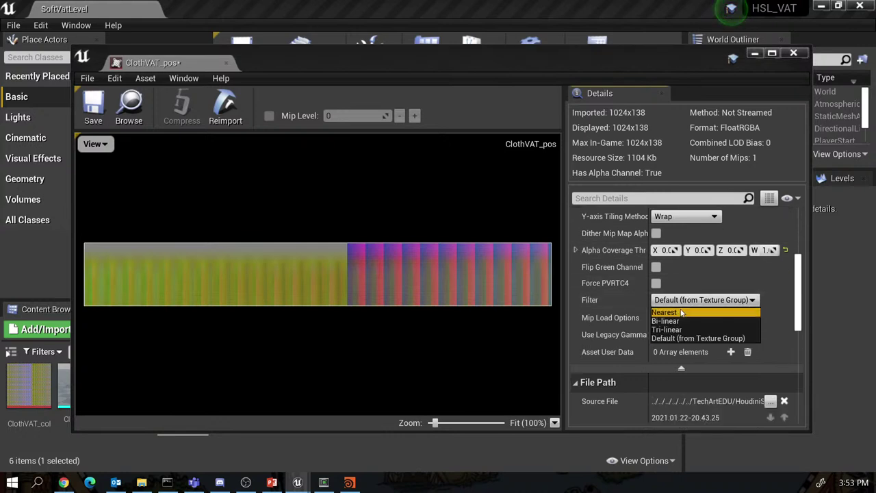
pyautogui.click(680, 309)
pyautogui.click(95, 110)
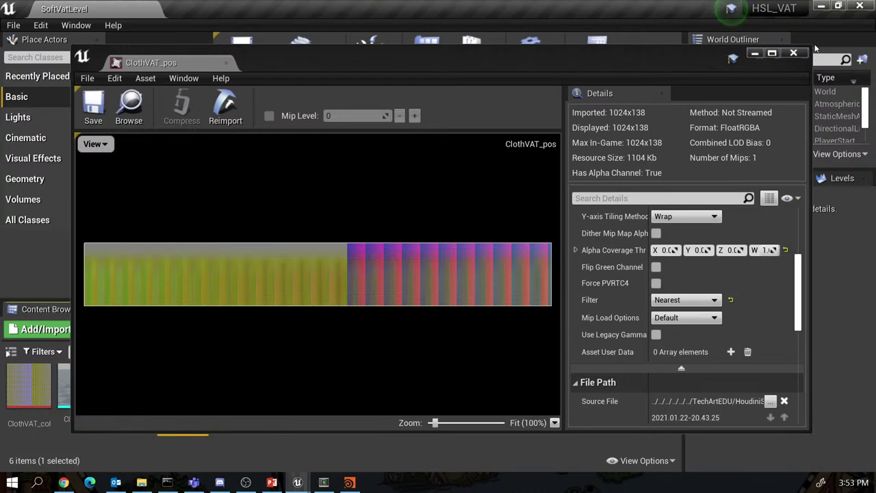
pyautogui.click(794, 52)
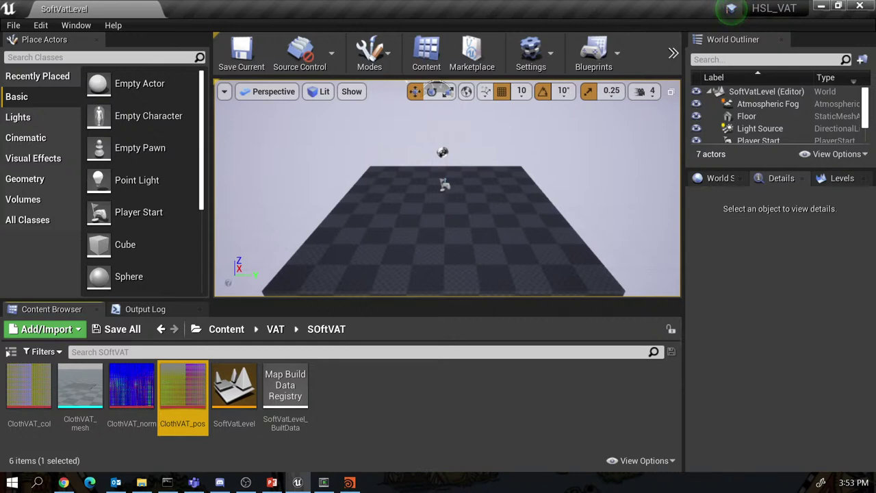
pyautogui.hotkey('alt', 'Tab')
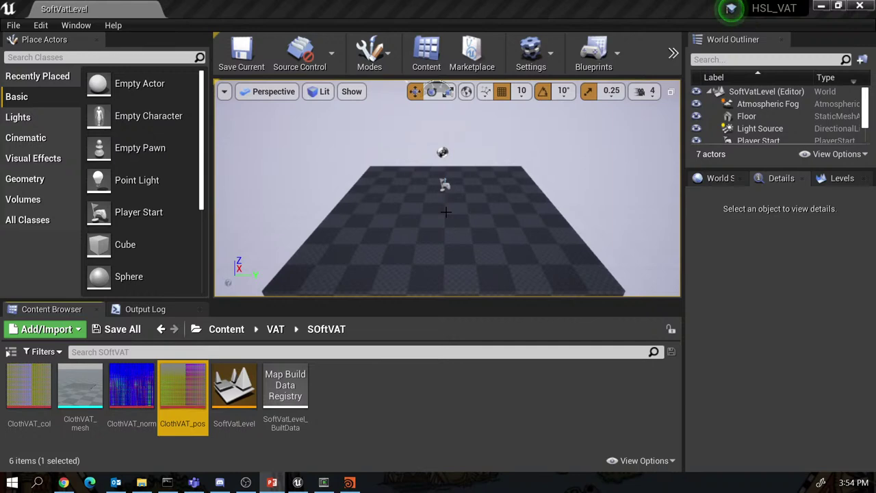
# Add a Material Function from Materials & Textures and name it SoftVAT_MF.
pyautogui.rightClick(341, 380)
pyautogui.moveTo(357, 390)
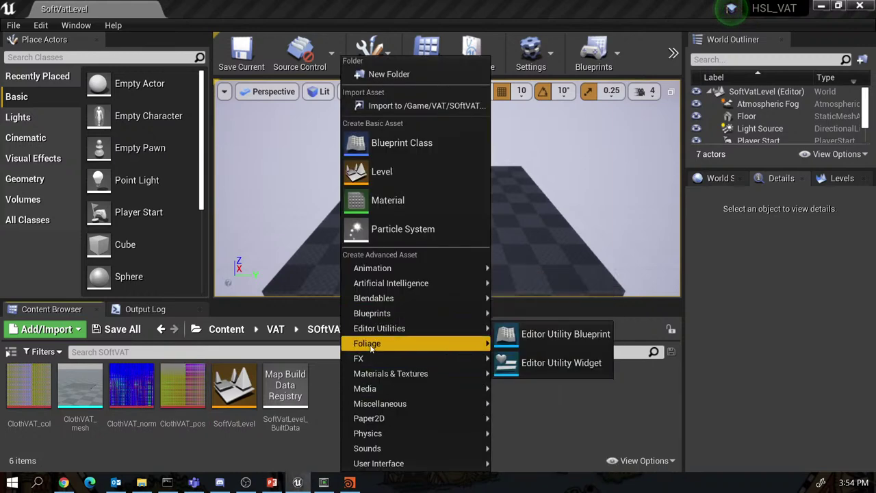
pyautogui.moveTo(388, 375)
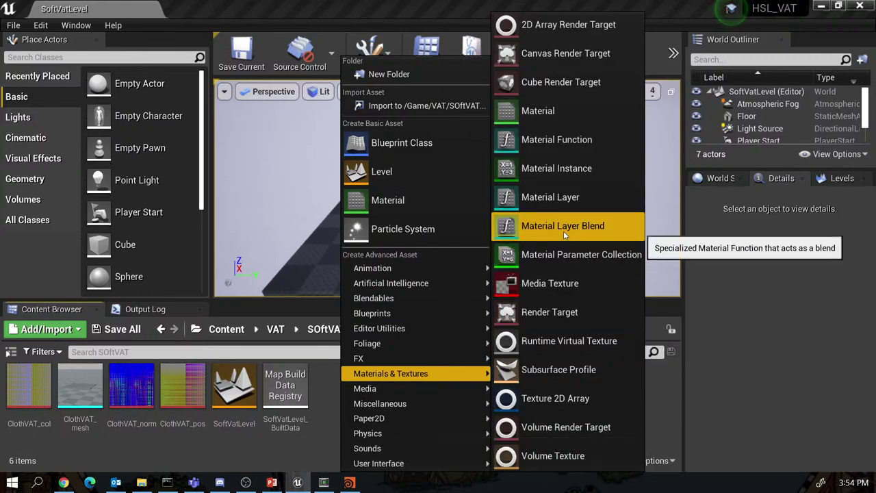
pyautogui.click(557, 140)
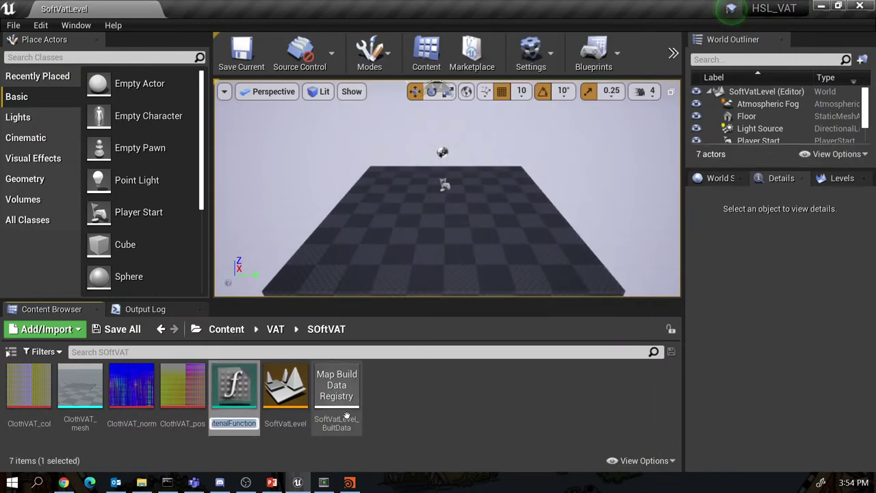
pyautogui.write('So')
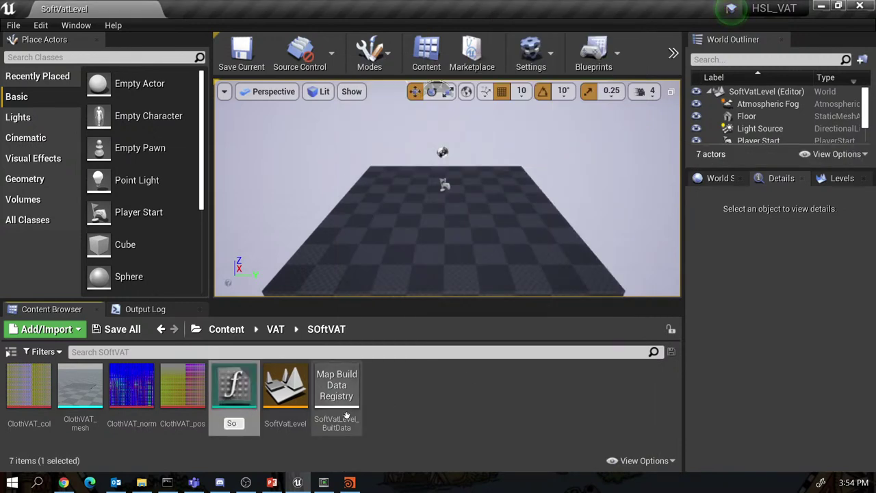
pyautogui.write('ftVAT_MF')
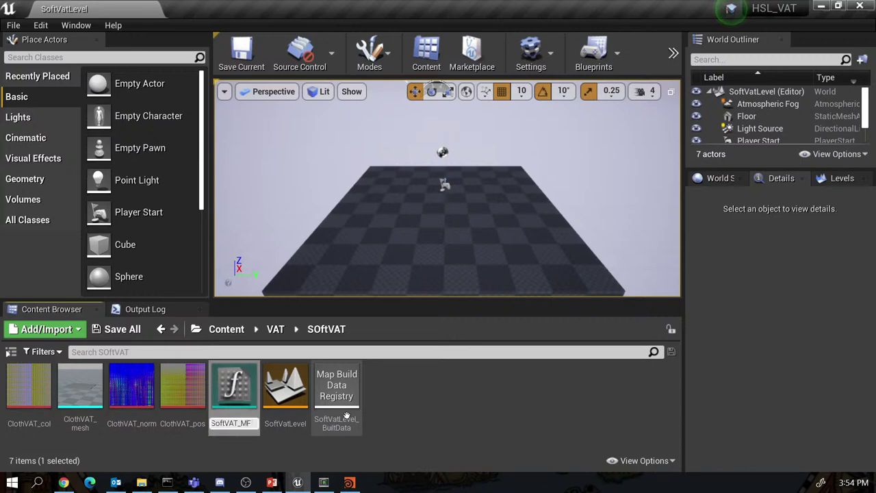
pyautogui.press('Return')
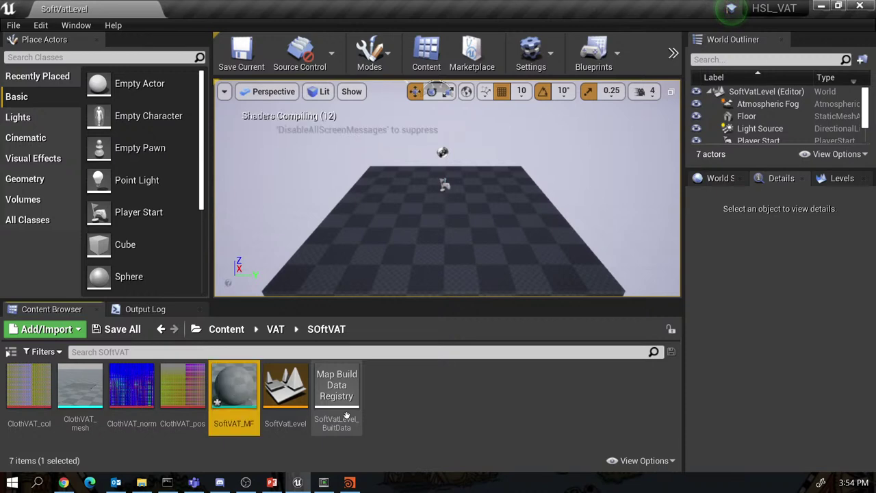
# Open SoftVAT_MF, dock its editor, and delete the default Output Result node.
pyautogui.doubleClick(241, 402)
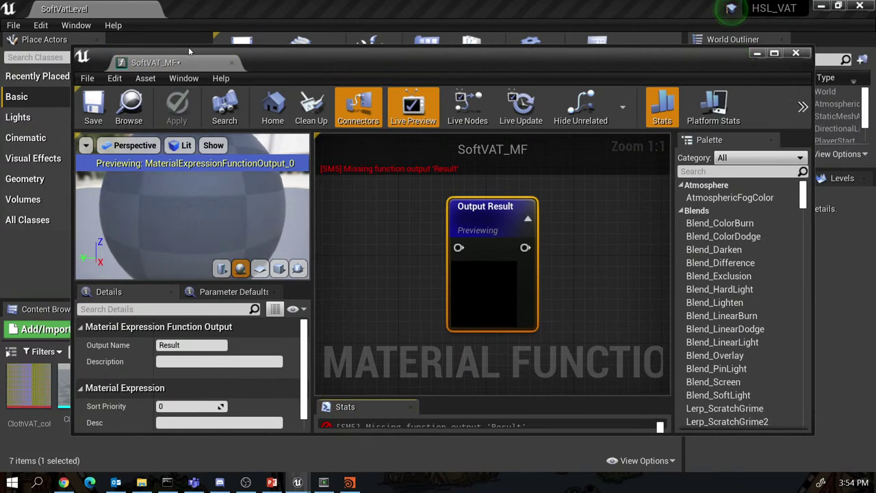
pyautogui.moveTo(155, 62); pyautogui.dragTo(219, 8)
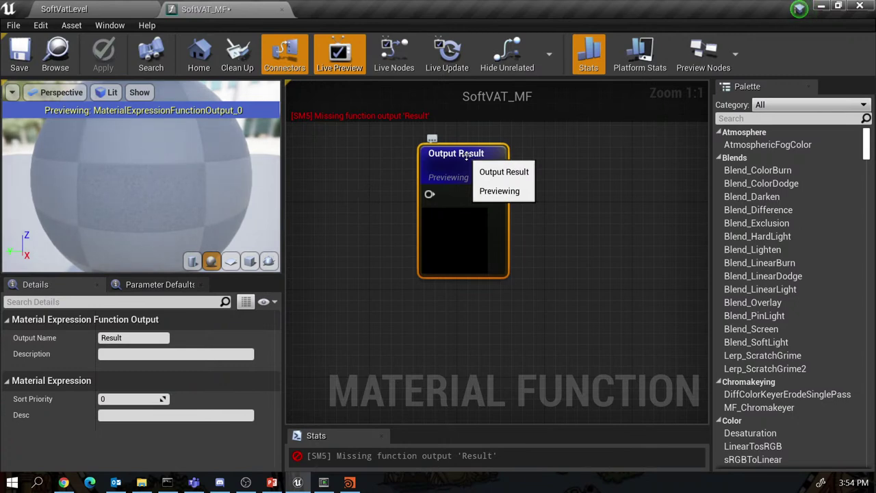
pyautogui.press('Delete')
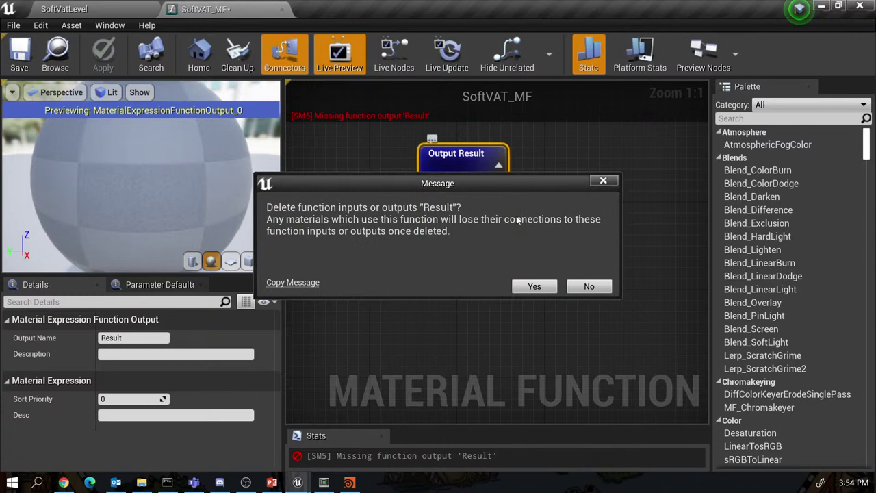
pyautogui.click(531, 286)
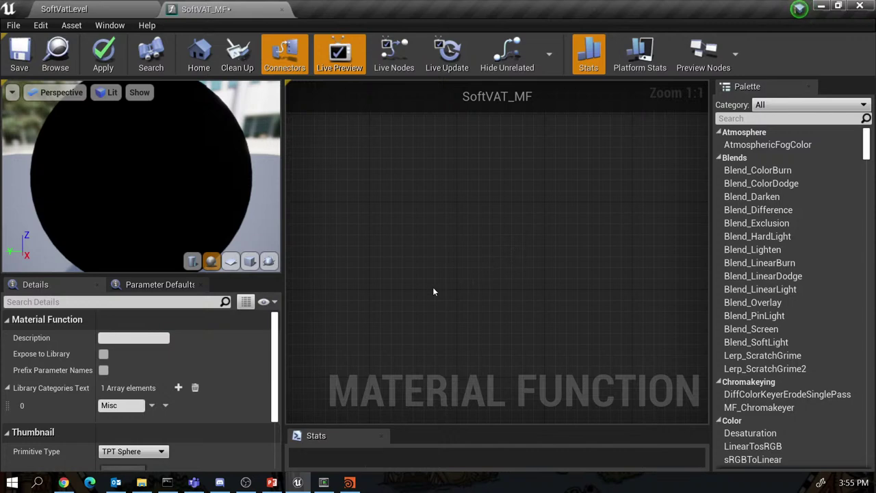
# Expose SoftVAT_MF to the library under the SoftVAT category.
pyautogui.click(103, 355)
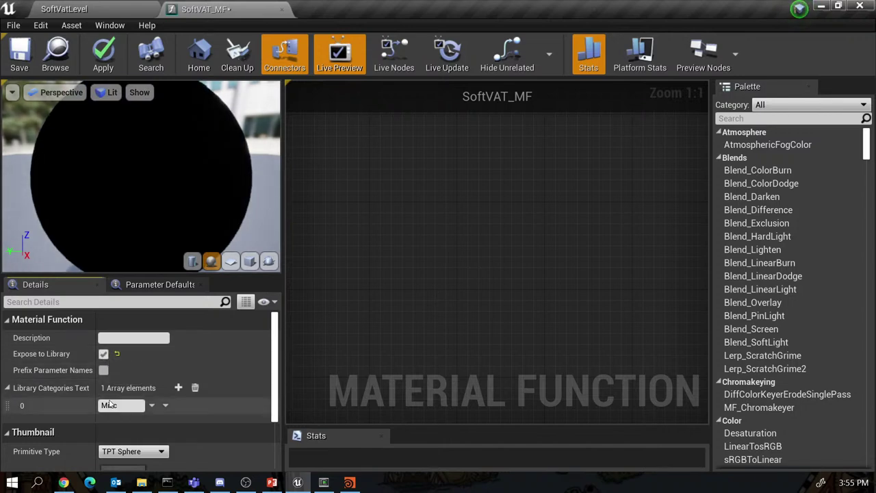
pyautogui.click(123, 405)
pyautogui.write('SoftVAT')
pyautogui.press('Return')
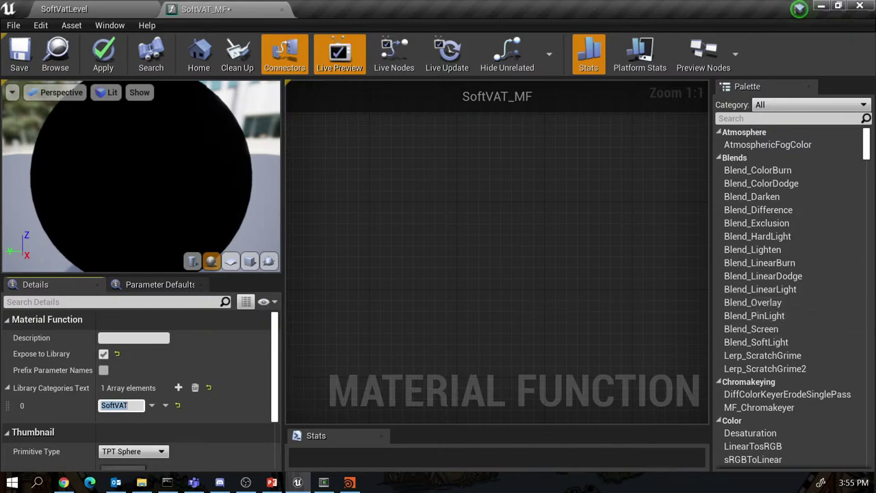
pyautogui.hotkey('alt', 'Tab')
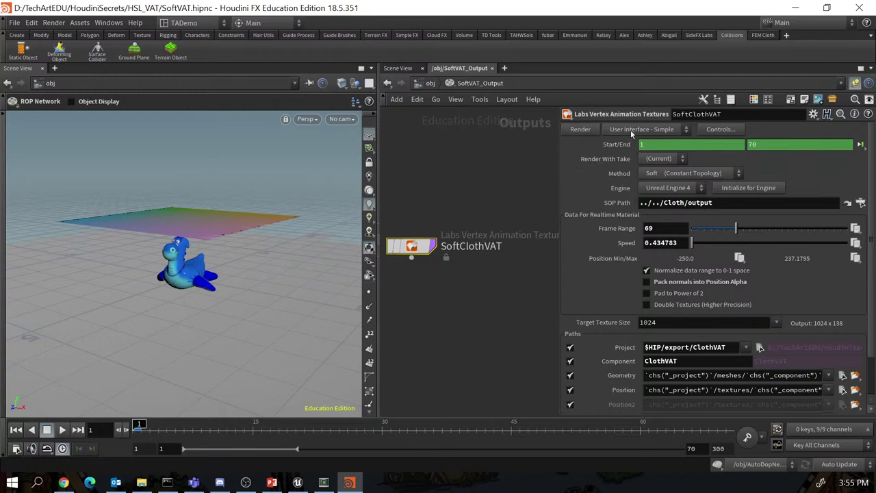
# Switch SoftClothVAT's interface to Normal and copy the soft material function from Sample Shader Code.
pyautogui.click(688, 133)
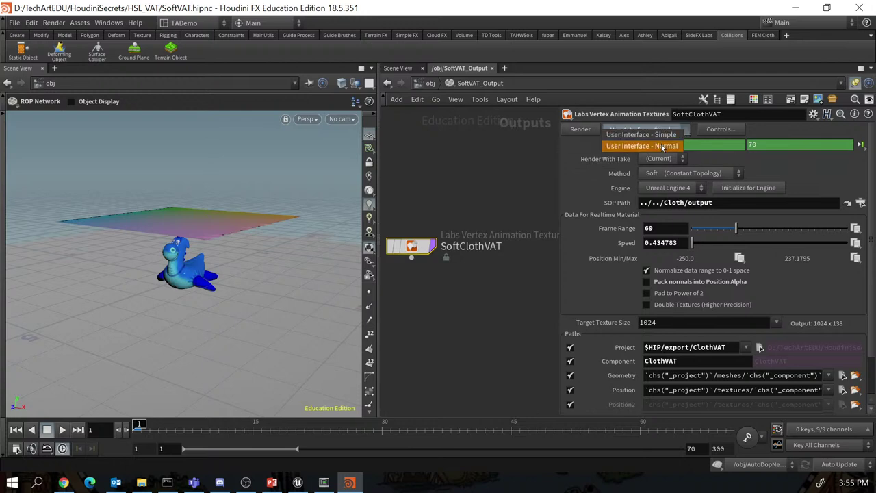
pyautogui.click(662, 145)
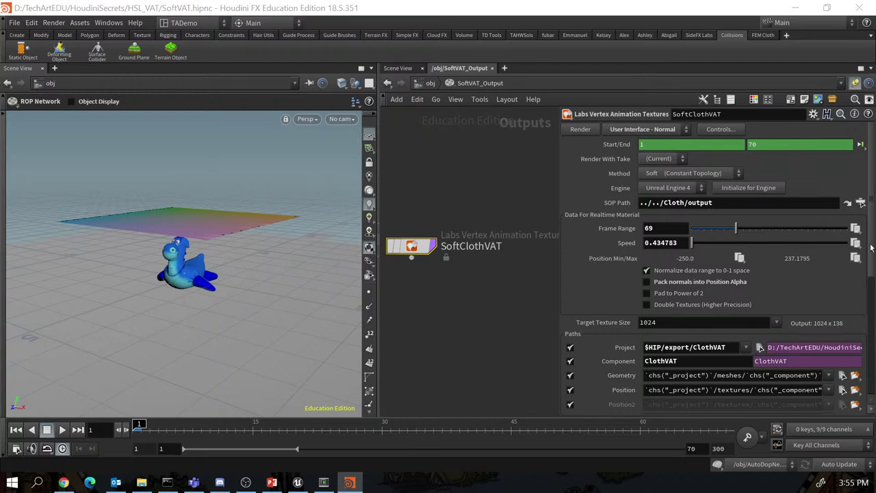
pyautogui.moveTo(872, 248); pyautogui.dragTo(874, 370)
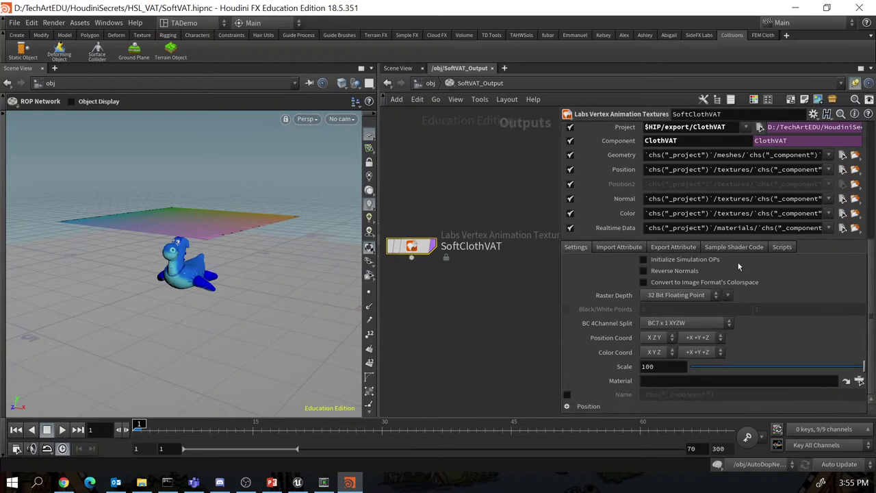
pyautogui.click(727, 247)
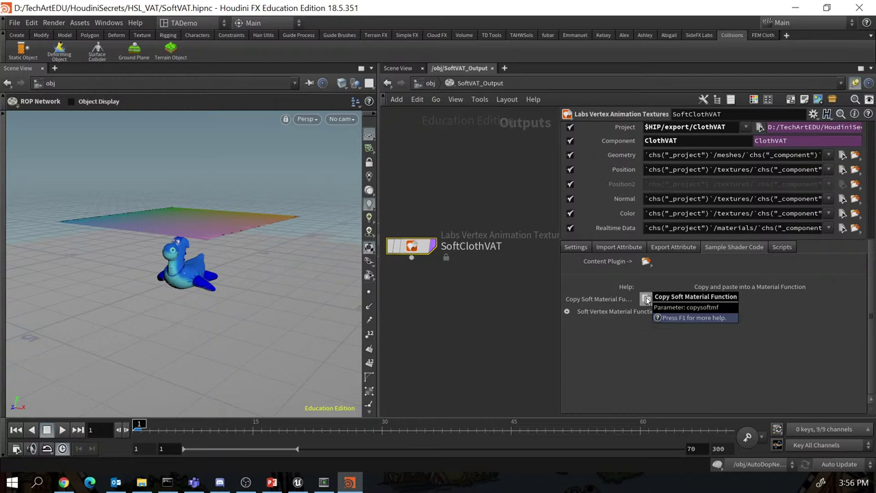
pyautogui.click(646, 299)
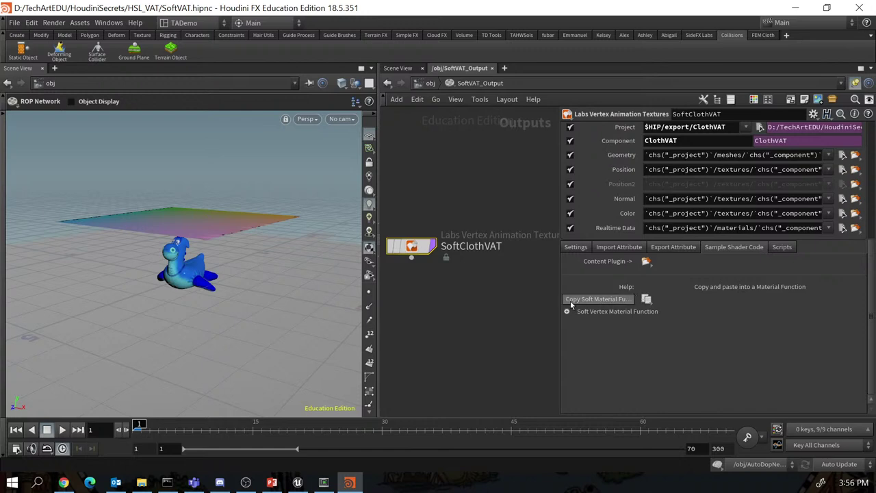
# Paste the soft VAT node network, including Read Position Map, into SoftVAT_MF and save it.
pyautogui.click(298, 483)
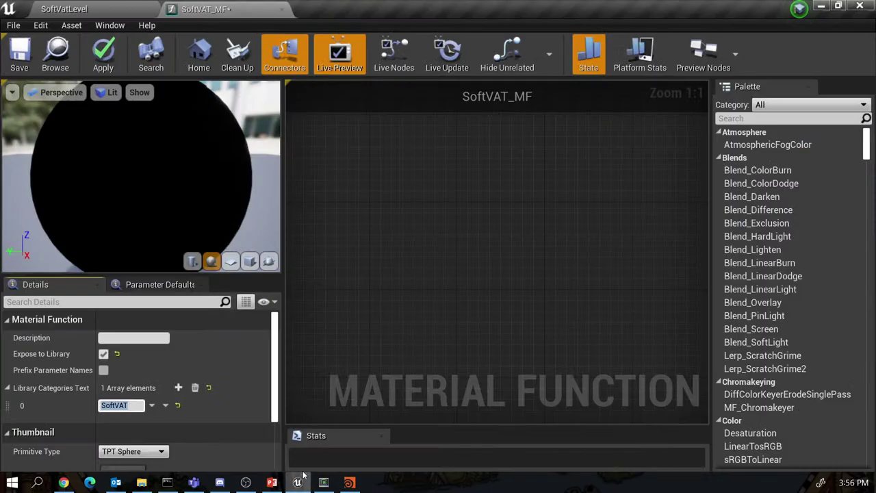
pyautogui.rightClick(461, 197)
pyautogui.click(443, 196)
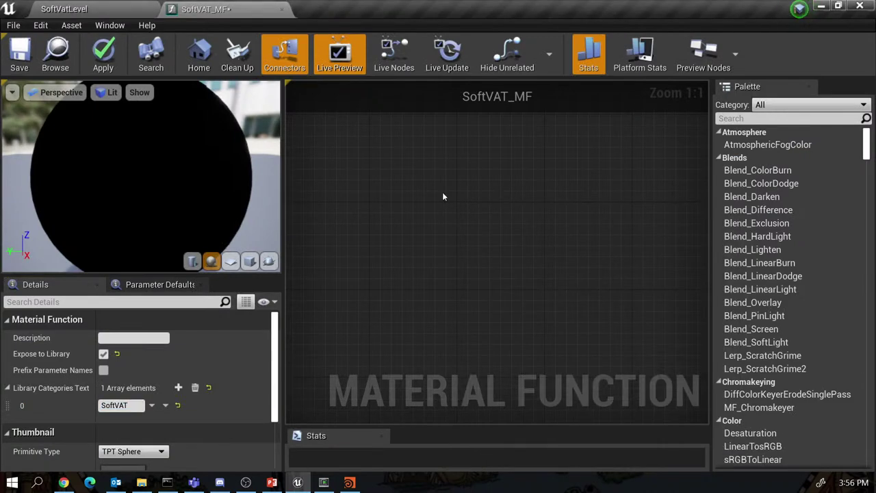
pyautogui.hotkey('ctrl', 'v')
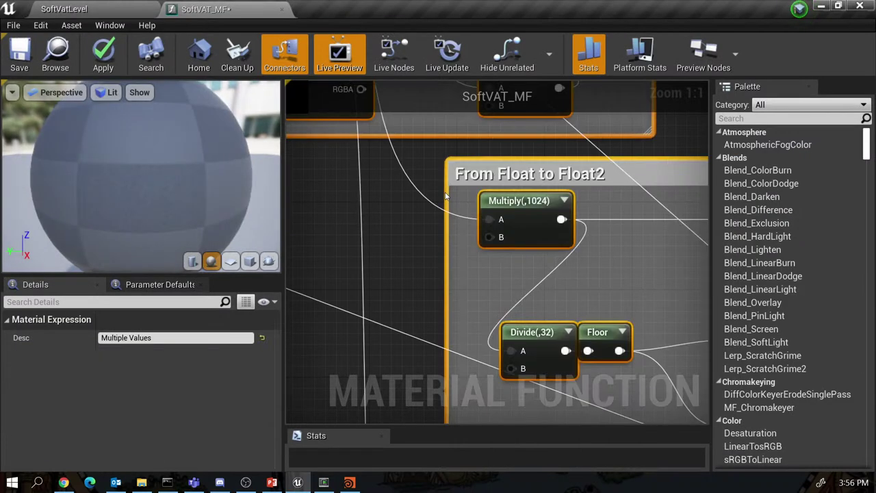
pyautogui.scroll(1, 417, 235)
pyautogui.scroll(-5, 418, 235)
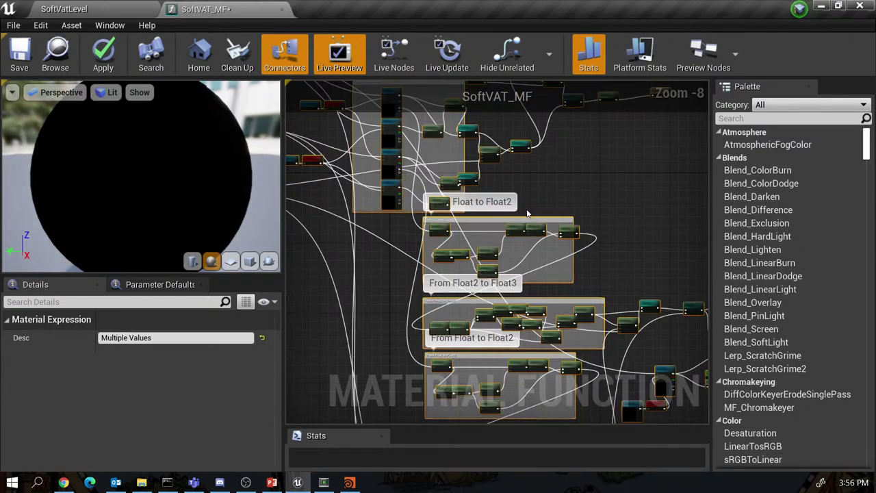
pyautogui.scroll(-4, 640, 222)
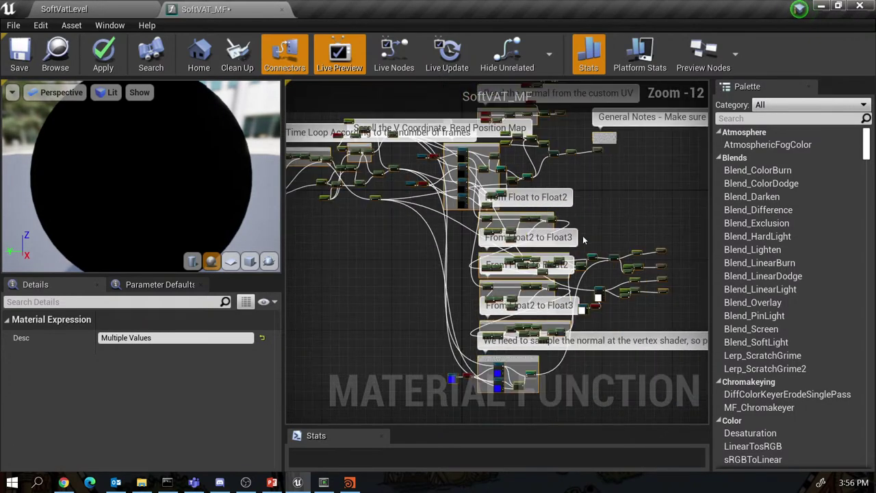
pyautogui.moveTo(627, 209); pyautogui.dragTo(555, 241, button='right')
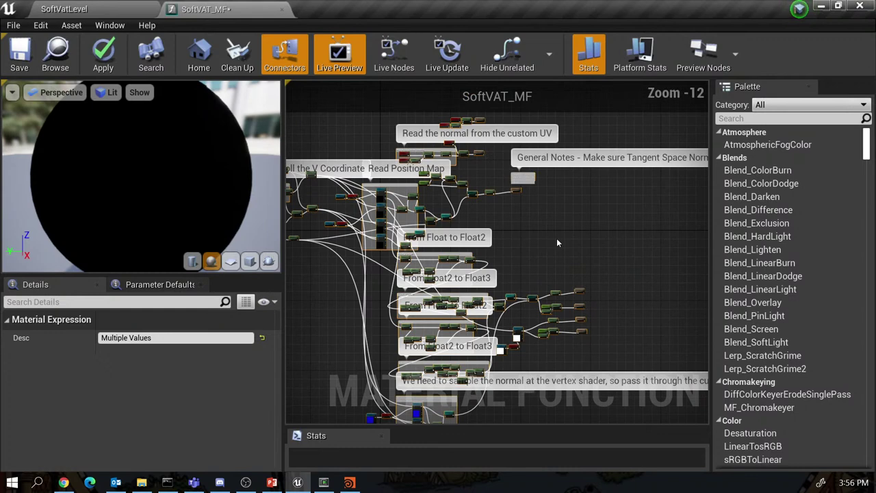
pyautogui.click(614, 217)
pyautogui.moveTo(613, 216); pyautogui.dragTo(636, 231, button='right')
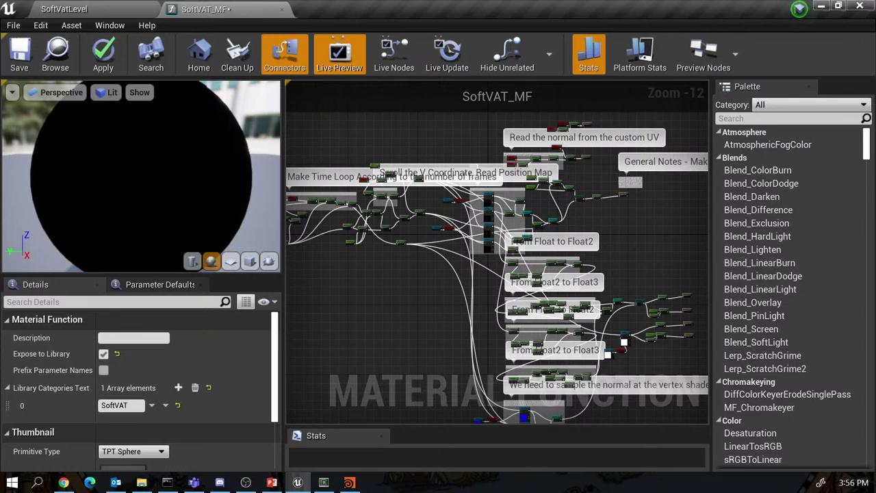
pyautogui.hotkey('alt', 'Tab')
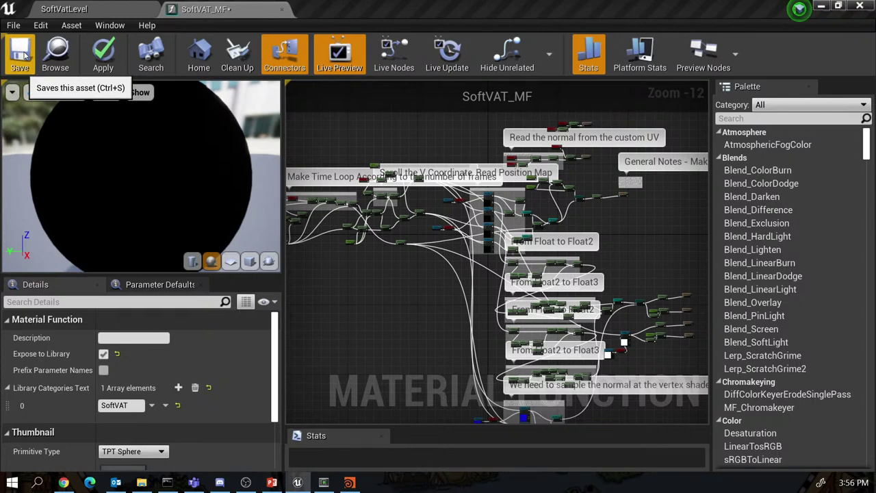
pyautogui.click(24, 54)
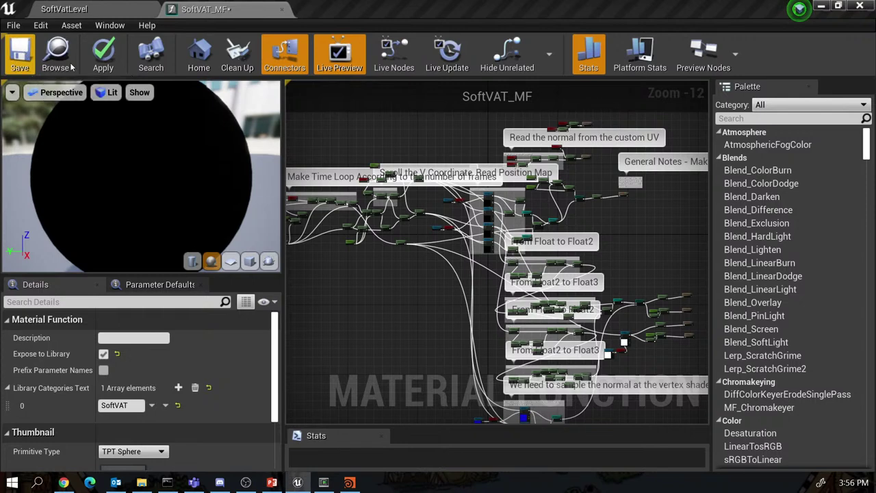
# Create a material named SoftVAT_M in SOftVAT and open it in the material editor.
pyautogui.click(110, 10)
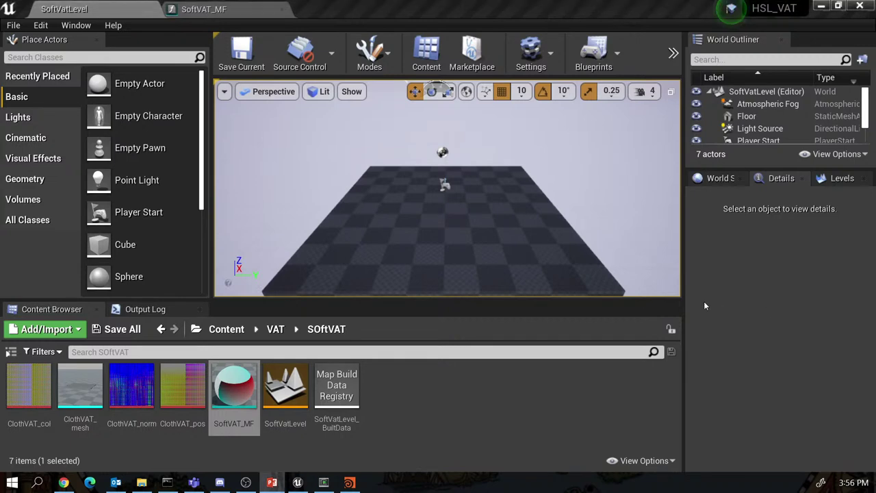
pyautogui.rightClick(382, 389)
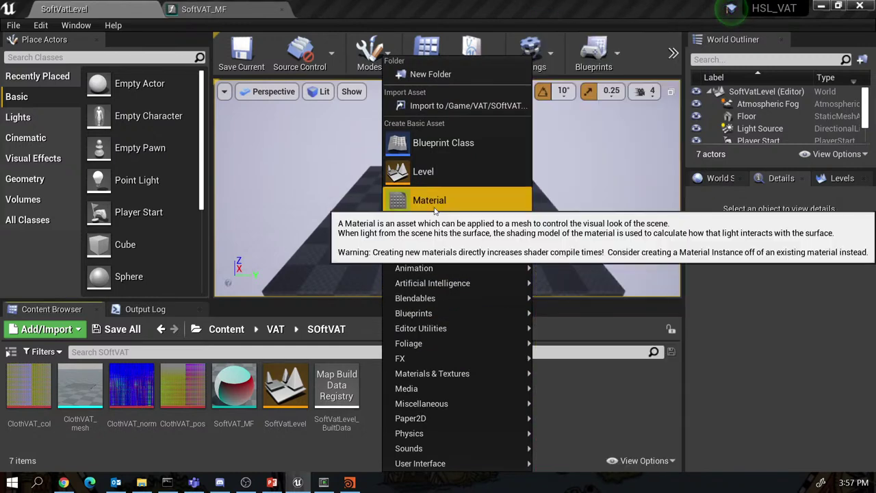
pyautogui.click(435, 202)
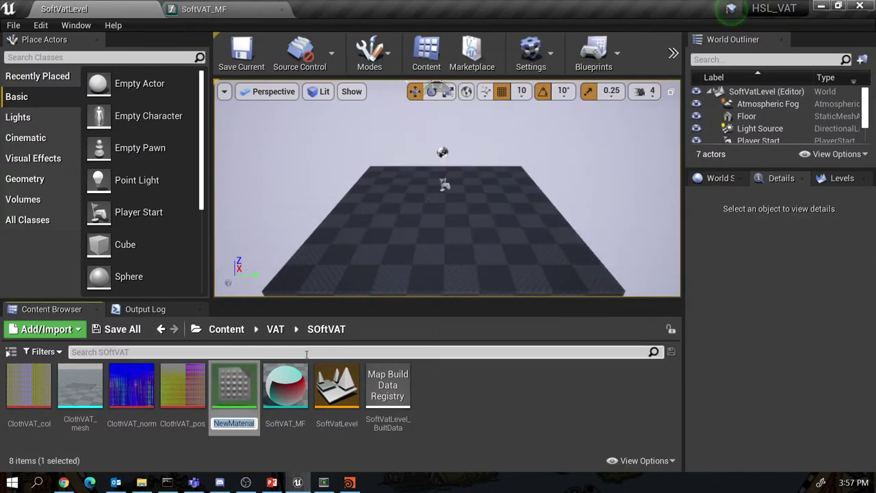
pyautogui.write('So')
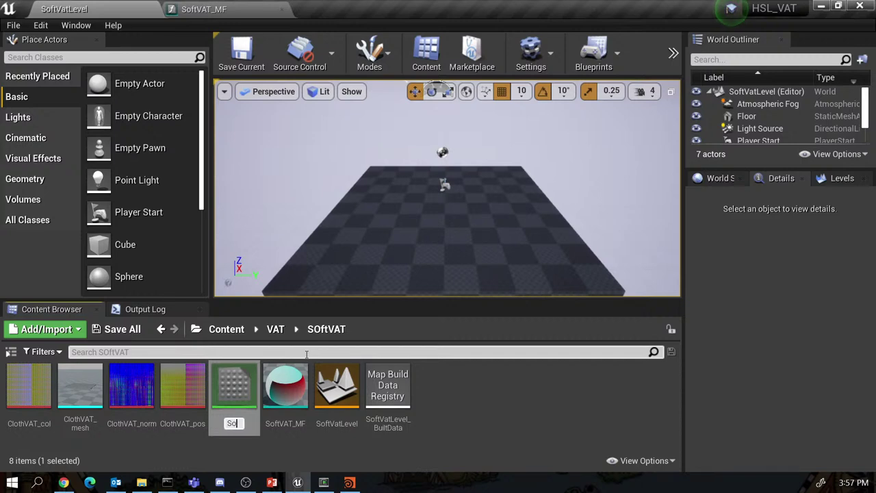
pyautogui.write('ftVAT_M')
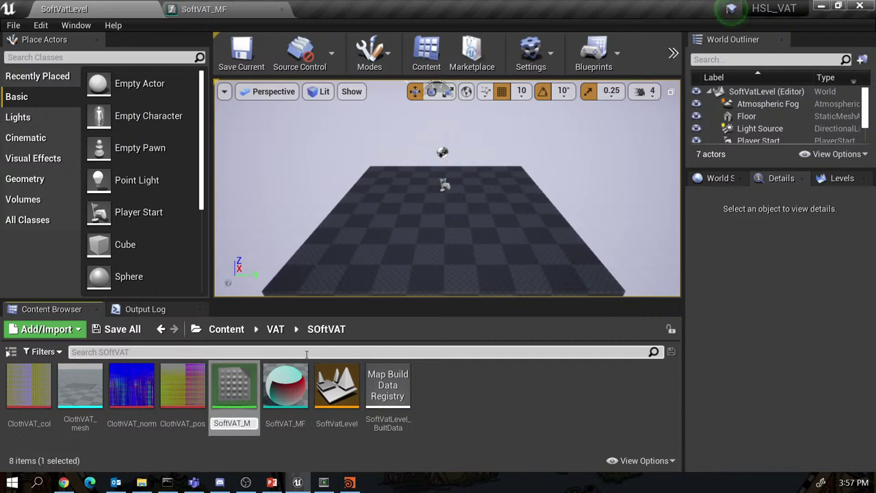
pyautogui.press('Return')
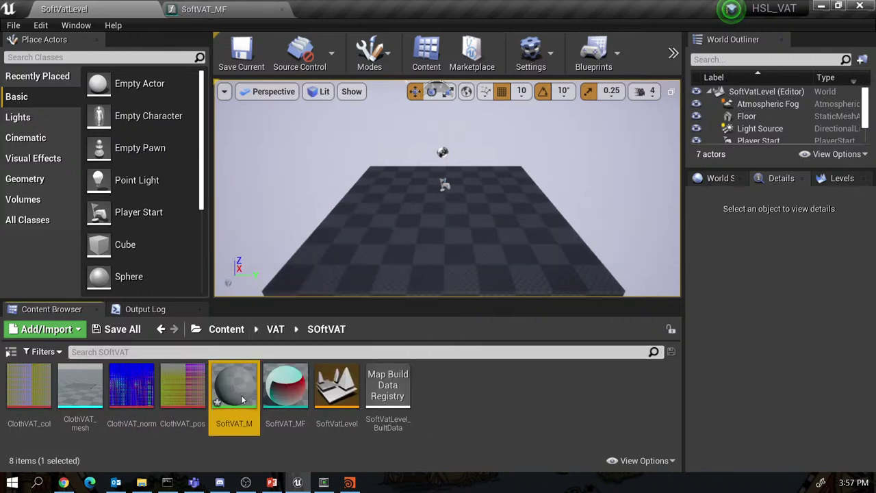
pyautogui.doubleClick(241, 395)
pyautogui.moveTo(502, 122); pyautogui.dragTo(608, 124)
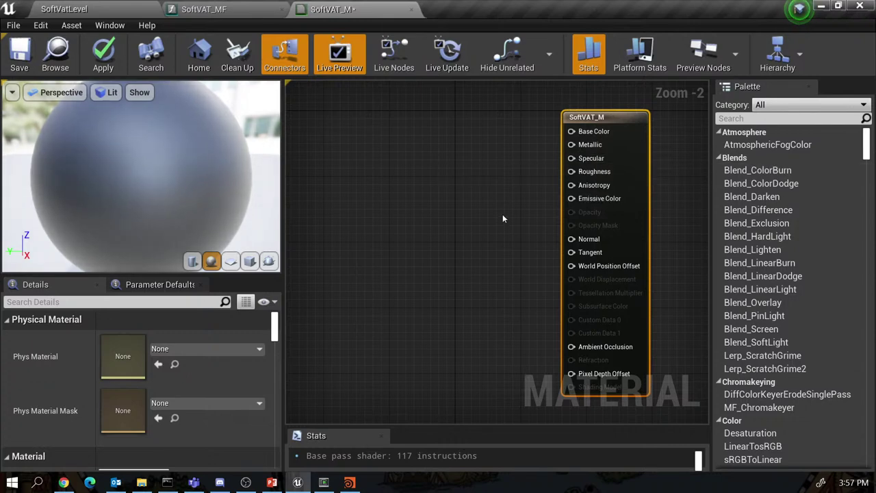
# Search 'softV' and place a SoftVAT_MF function node beside the material output node.
pyautogui.rightClick(403, 209)
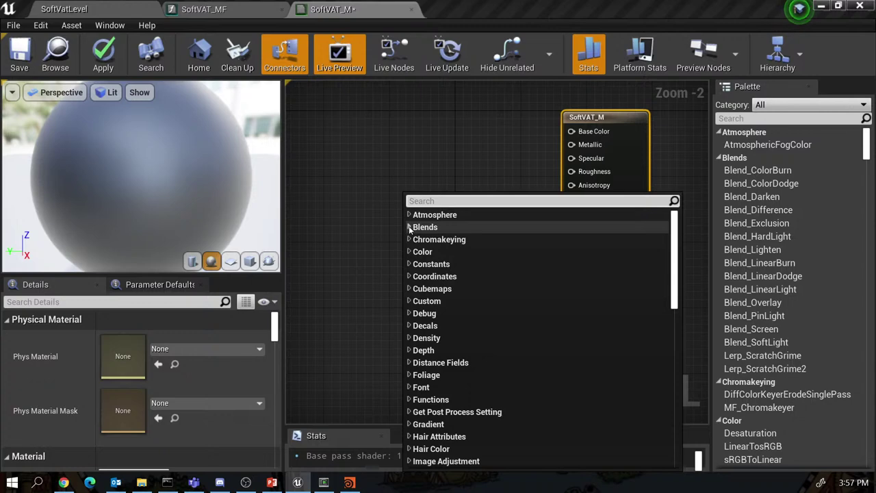
pyautogui.write('so')
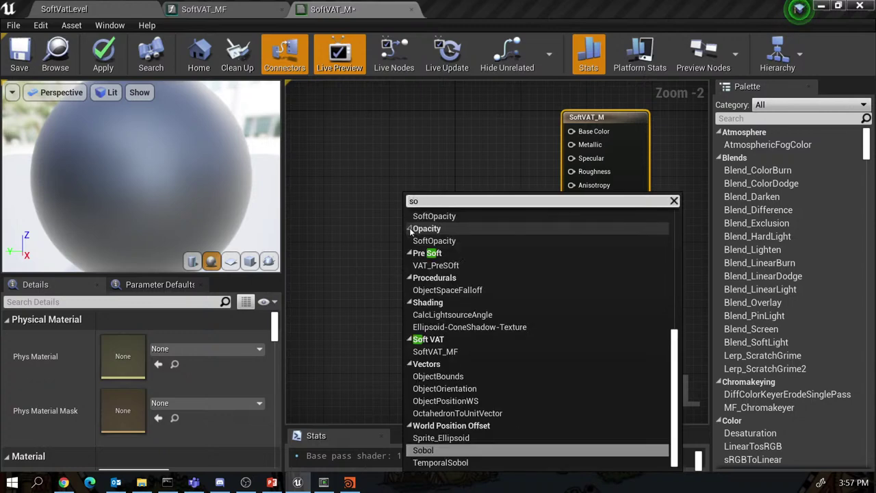
pyautogui.write('ftV')
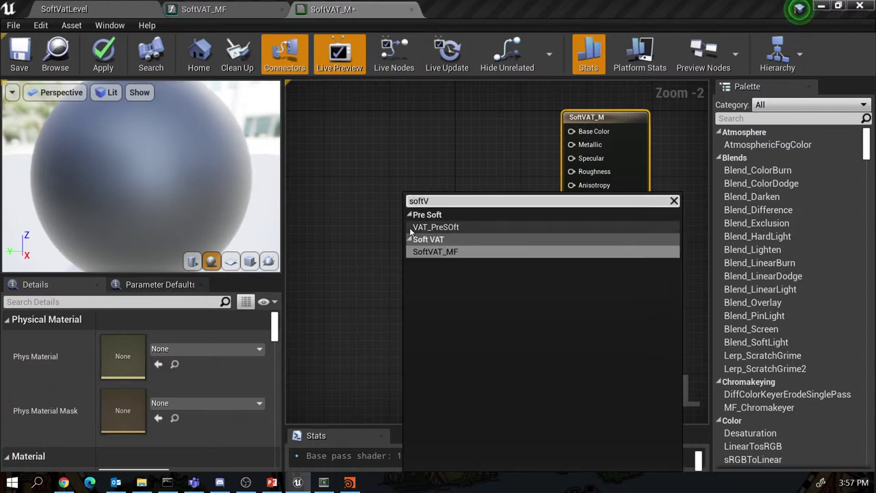
pyautogui.click(440, 253)
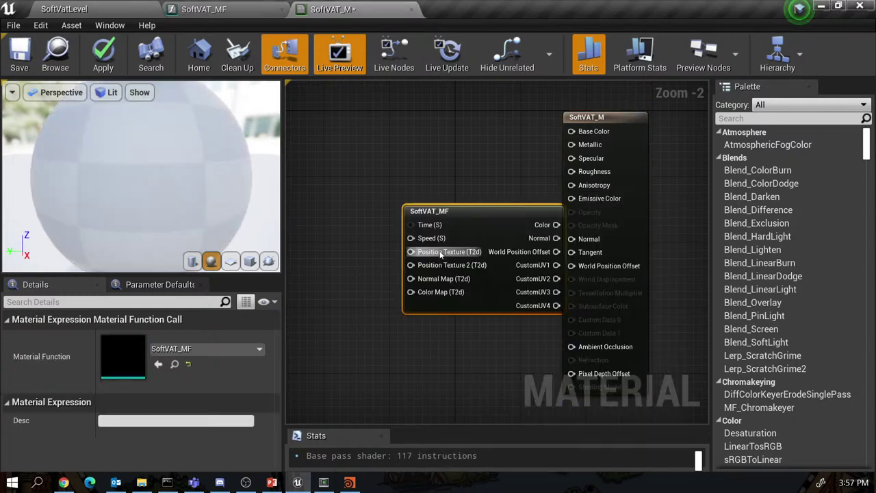
pyautogui.moveTo(454, 215); pyautogui.dragTo(376, 183)
pyautogui.moveTo(402, 301)
pyautogui.mouseDown(button='right')
pyautogui.moveTo(444, 309)
pyautogui.moveTo(417, 302)
pyautogui.mouseUp(button='right')
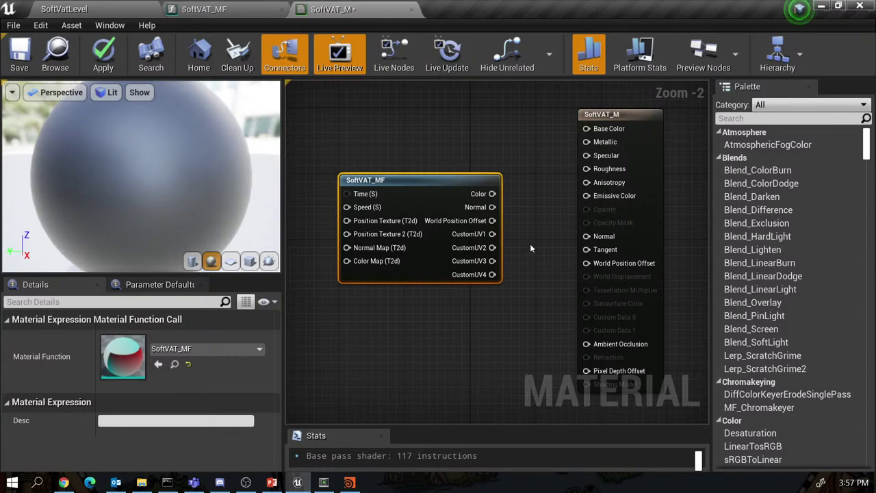
# Wire SoftVAT_MF's Color, Normal and World Position Offset outputs to Base Color, Normal and World Position Offset.
pyautogui.moveTo(492, 194); pyautogui.dragTo(586, 129)
pyautogui.moveTo(493, 207); pyautogui.dragTo(586, 236)
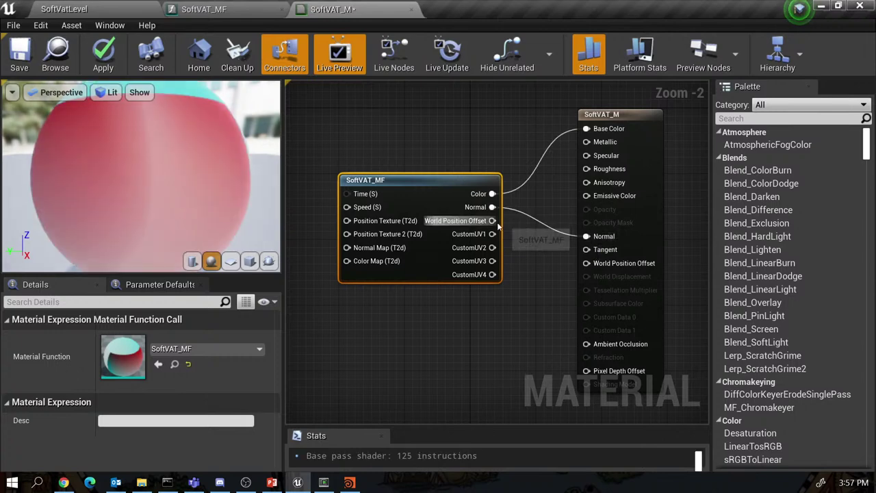
pyautogui.moveTo(493, 221); pyautogui.dragTo(587, 263)
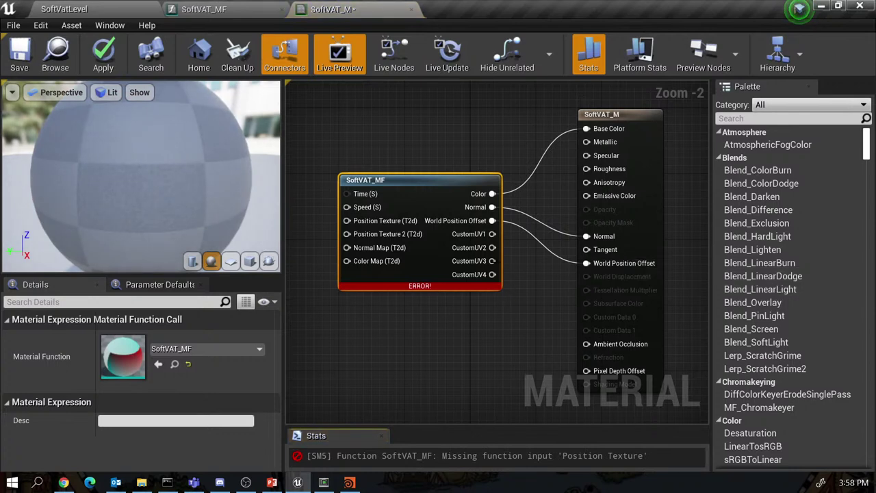
pyautogui.moveTo(467, 180); pyautogui.dragTo(458, 206)
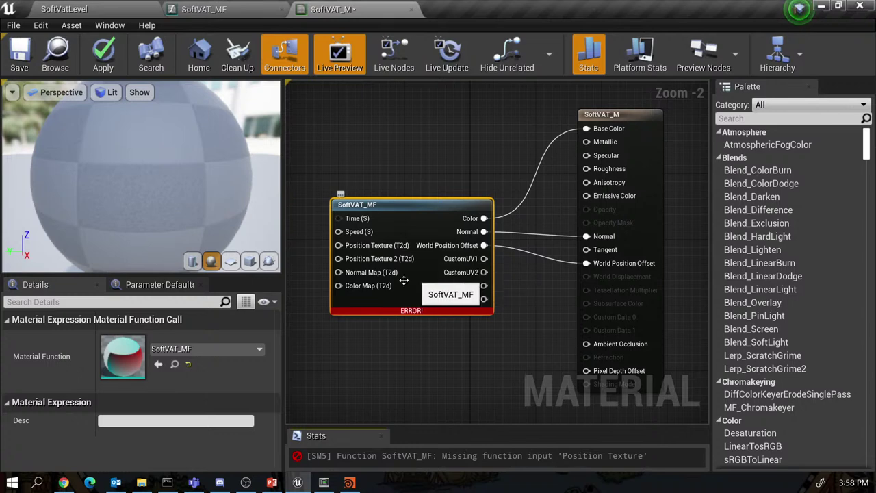
pyautogui.click(200, 317)
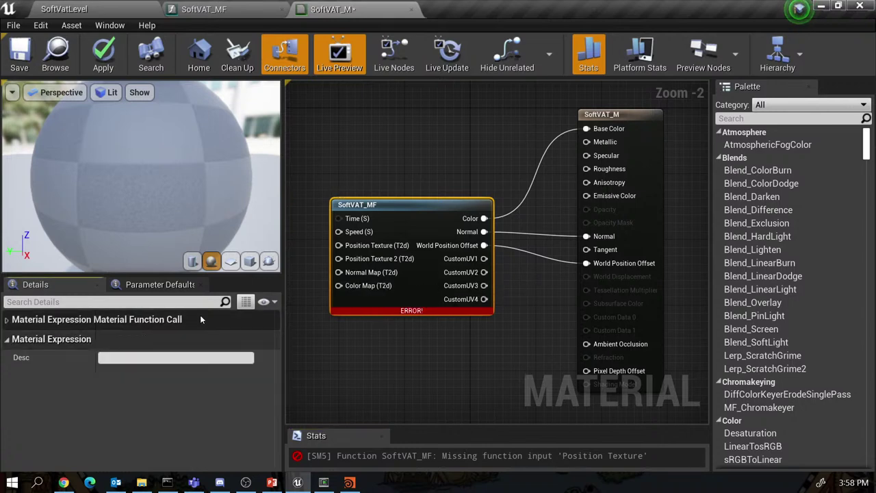
pyautogui.click(635, 114)
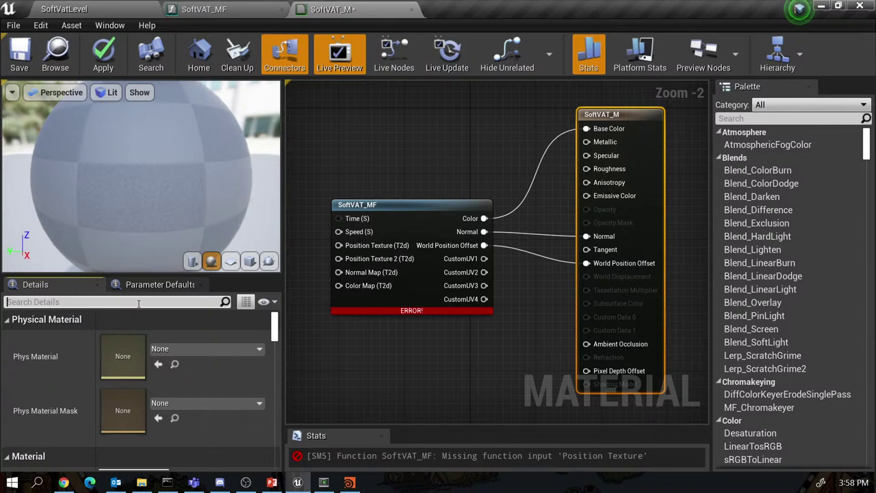
# Set SoftVAT_M's Num Customized UVs to 5 in the Details panel.
pyautogui.write('custom')
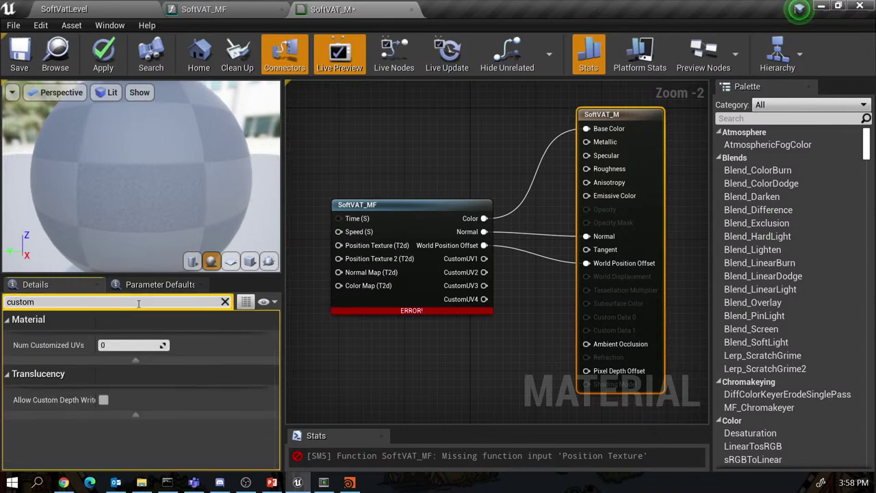
pyautogui.click(127, 345)
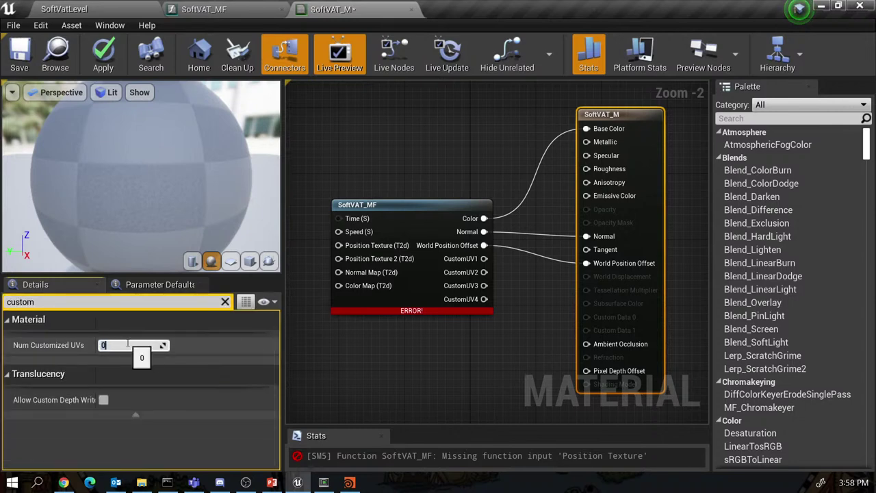
pyautogui.write('5')
pyautogui.press('Return')
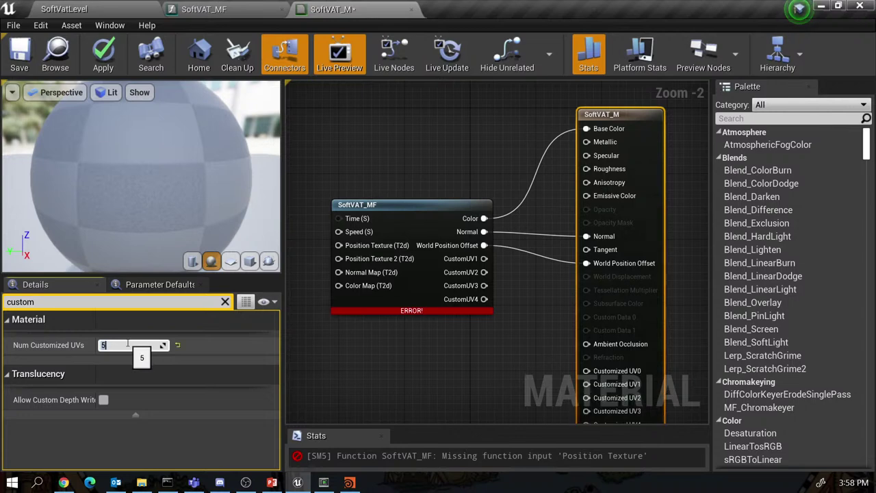
# Uncheck Tangent Space Normal, then clear the Details search.
pyautogui.click(75, 304)
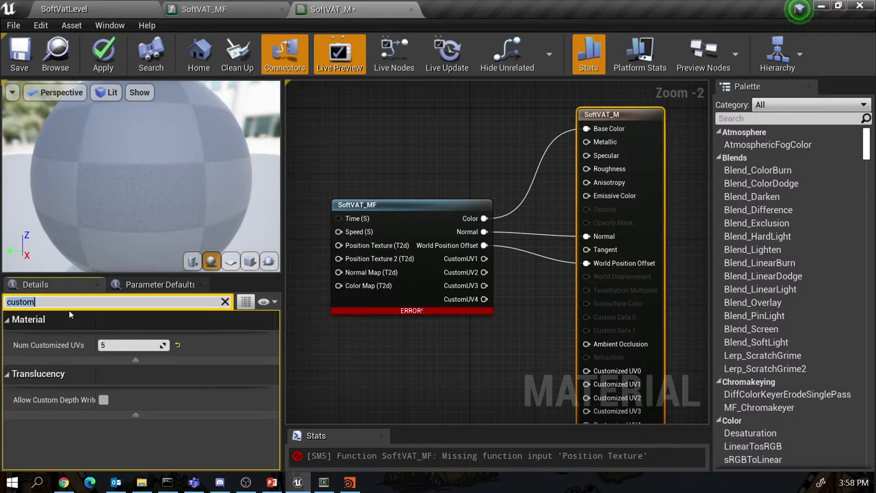
pyautogui.write('Tangent')
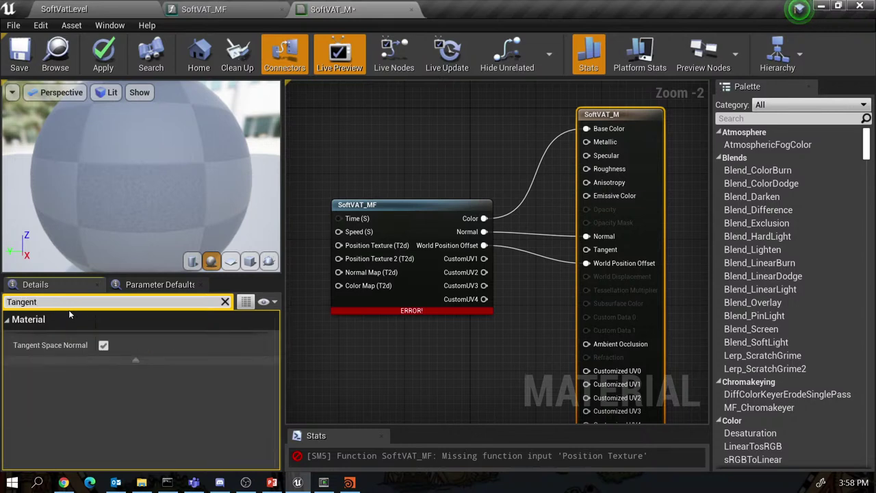
pyautogui.click(104, 345)
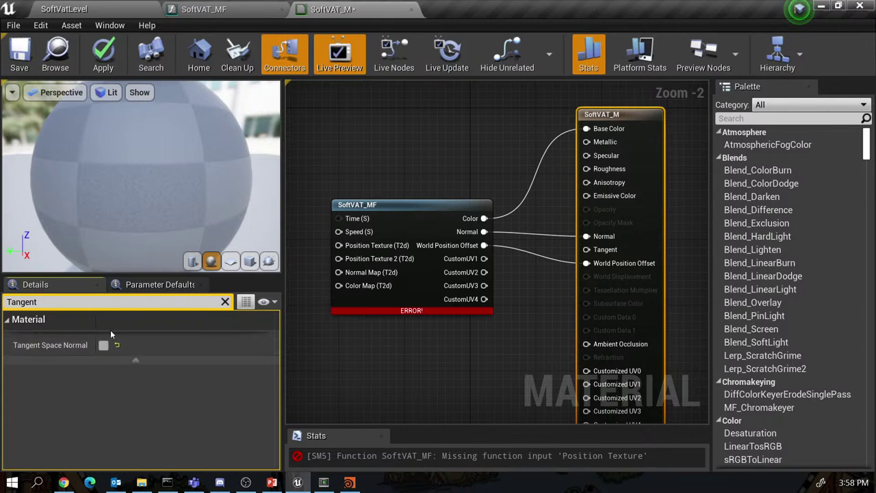
pyautogui.doubleClick(42, 302)
pyautogui.press('BackSpace')
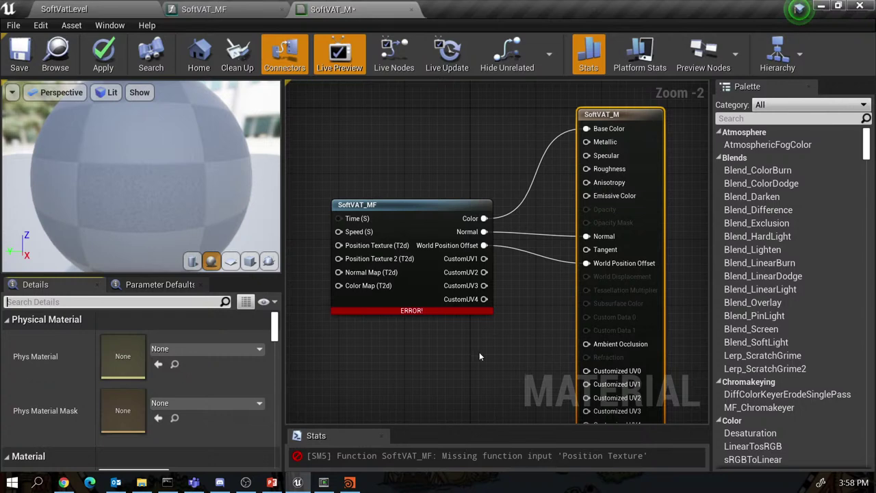
pyautogui.scroll(-1, 476, 354)
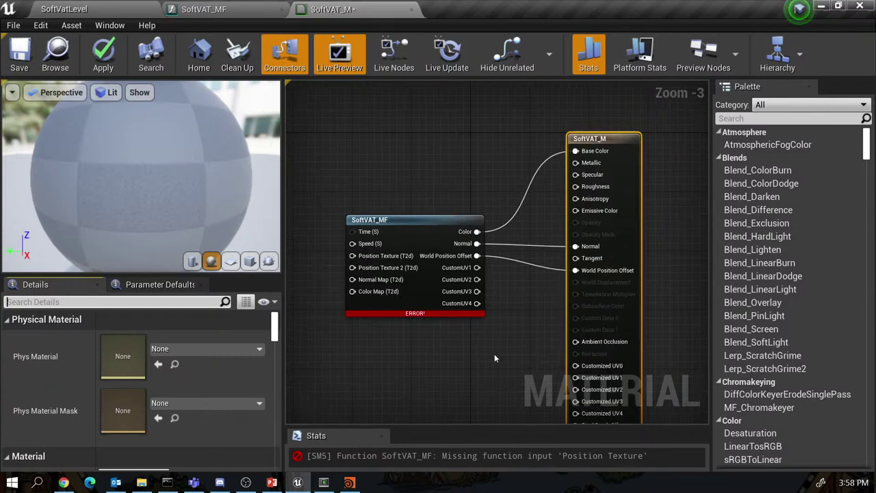
# Wire SoftVAT_MF pins CustomUV1, CustomUV2, CustomUV3 and CustomUV4 to the result node's Customized UV1–UV4.
pyautogui.moveTo(495, 354); pyautogui.dragTo(491, 325, button='right')
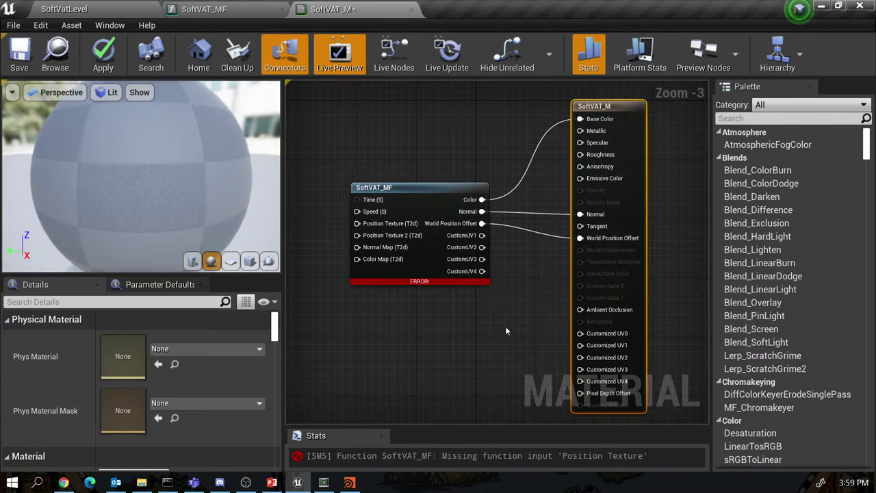
pyautogui.moveTo(483, 235); pyautogui.dragTo(584, 347)
pyautogui.moveTo(483, 247); pyautogui.dragTo(578, 357)
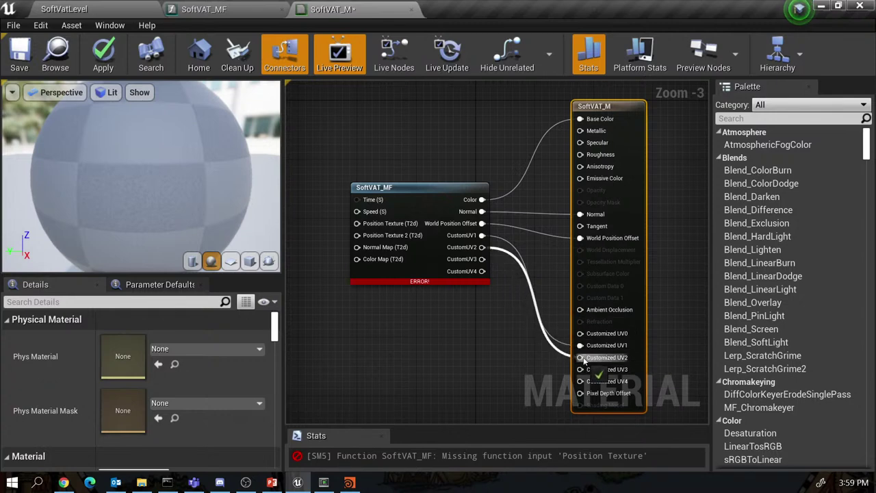
pyautogui.moveTo(483, 259); pyautogui.dragTo(578, 365)
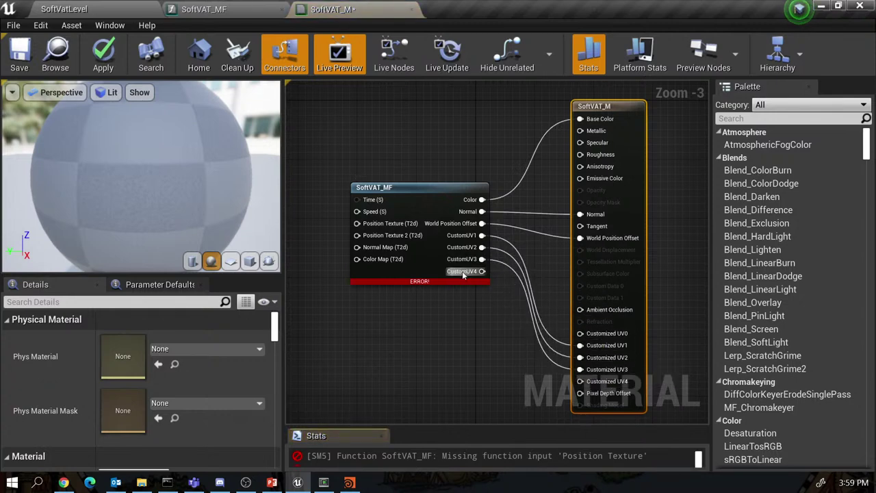
pyautogui.moveTo(483, 272); pyautogui.dragTo(581, 382)
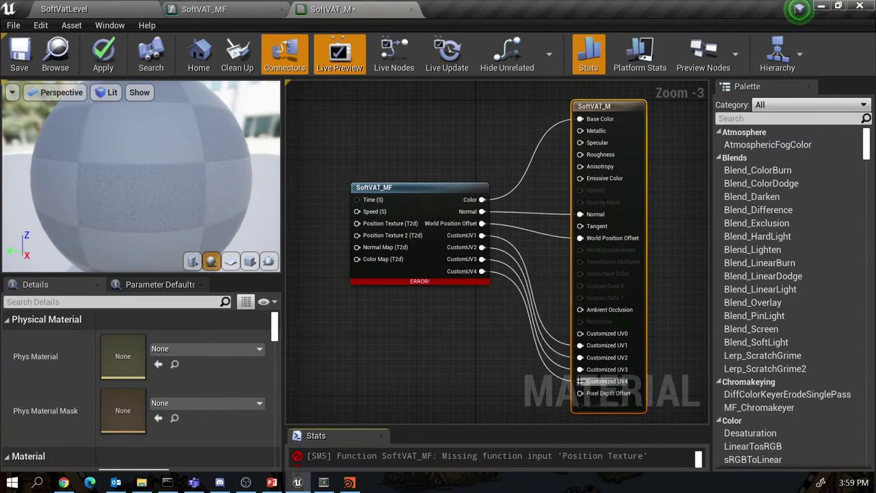
pyautogui.moveTo(389, 364); pyautogui.dragTo(522, 360, button='right')
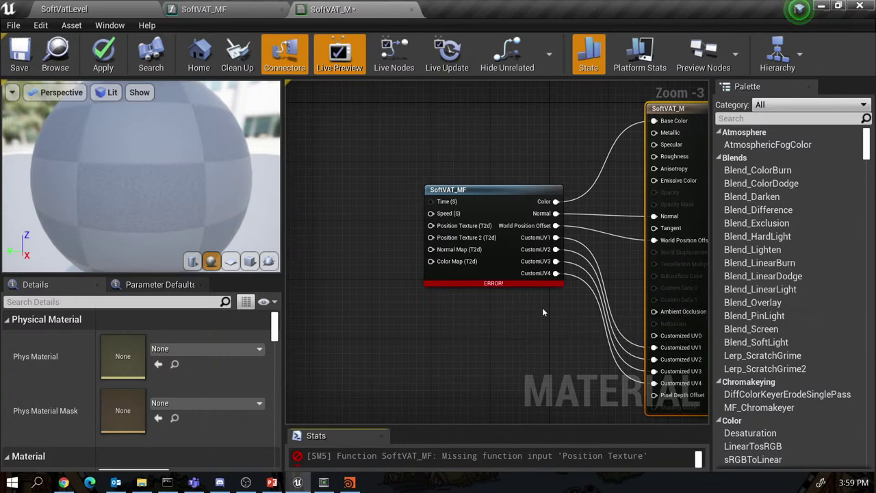
pyautogui.moveTo(545, 316); pyautogui.dragTo(619, 315, button='right')
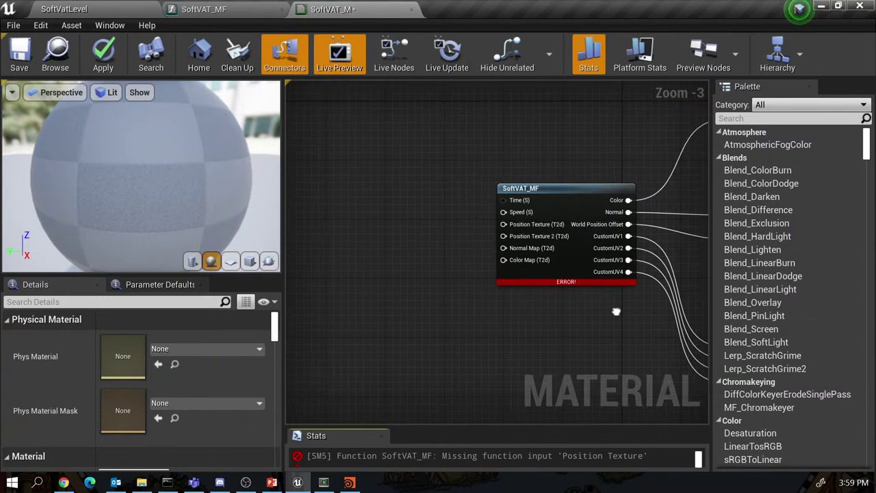
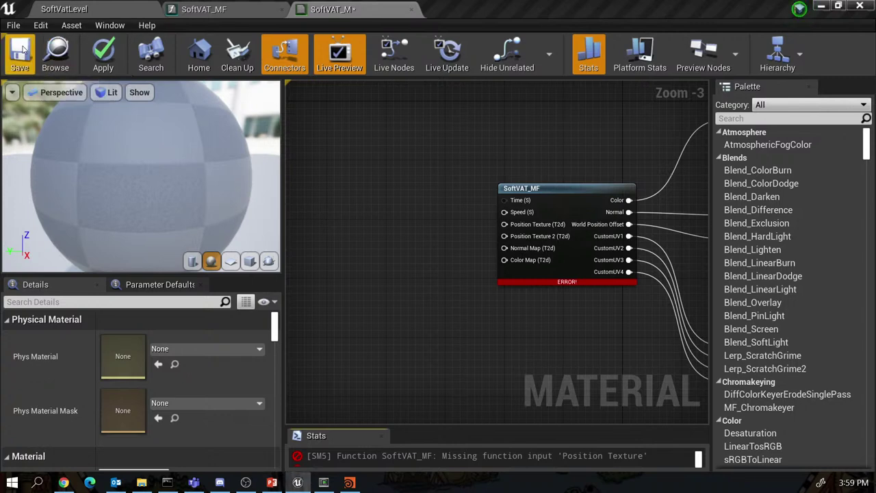
# Save SoftVAT_M despite its compile errors and detach the material editor into its own window.
pyautogui.click(23, 49)
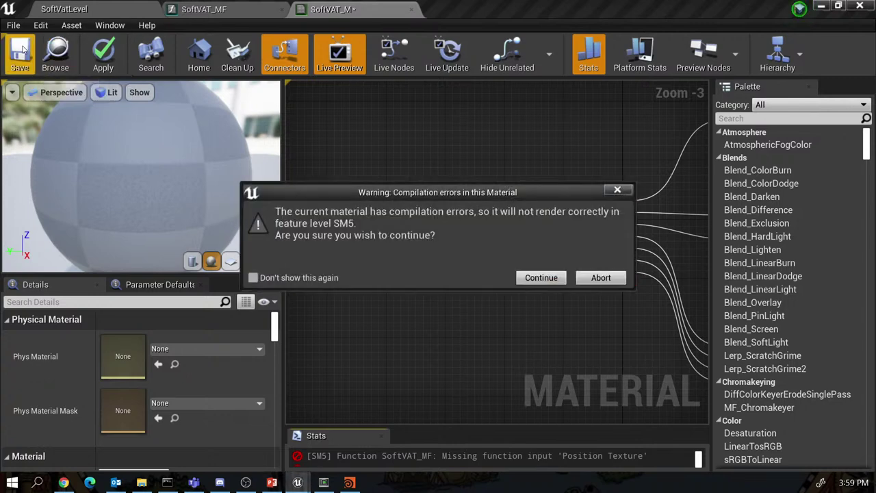
pyautogui.click(541, 277)
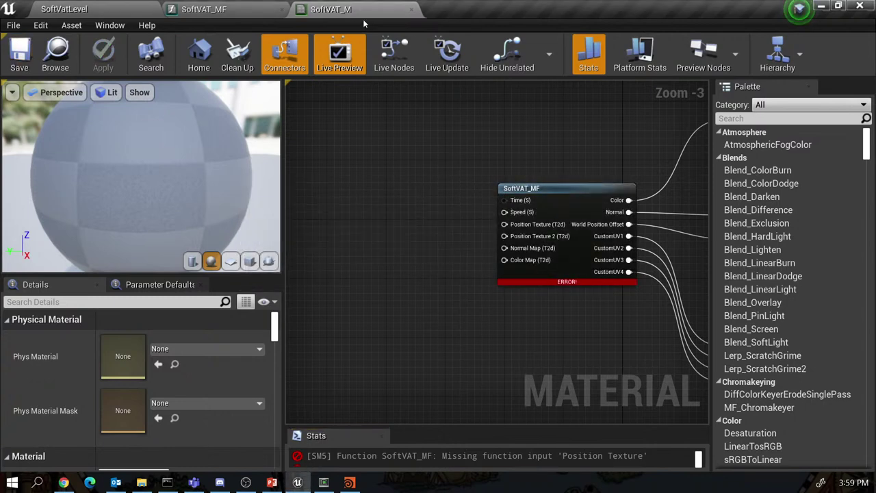
pyautogui.moveTo(369, 25); pyautogui.dragTo(422, 102)
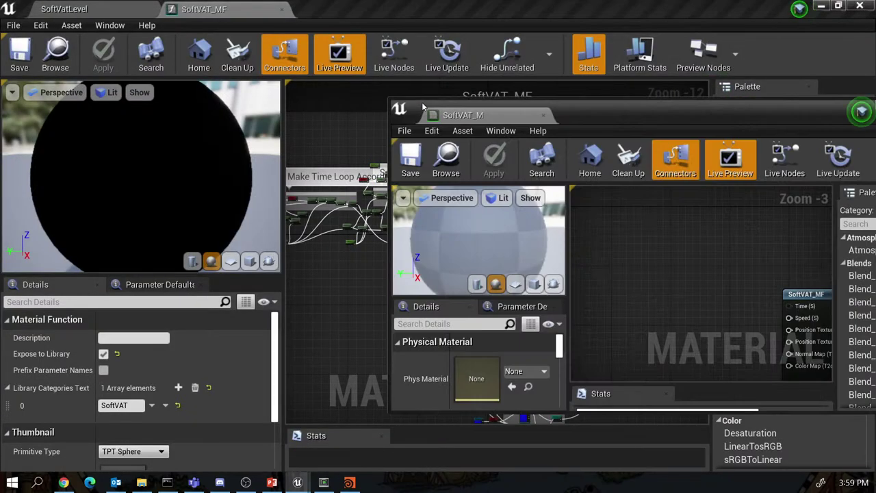
# Drag ClothVAT_col, ClothVAT_norm and ClothVAT_pos from the Content Browser into the SoftVAT_M graph.
pyautogui.click(64, 9)
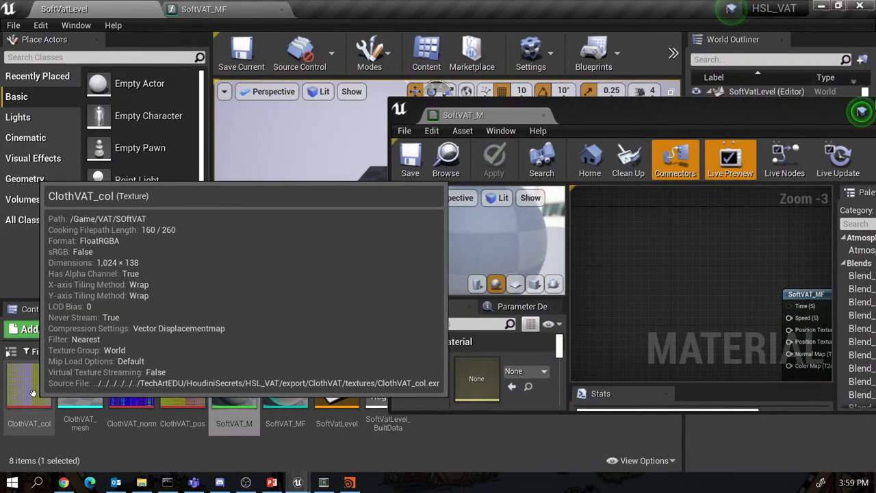
pyautogui.click(31, 389)
pyautogui.moveTo(179, 411)
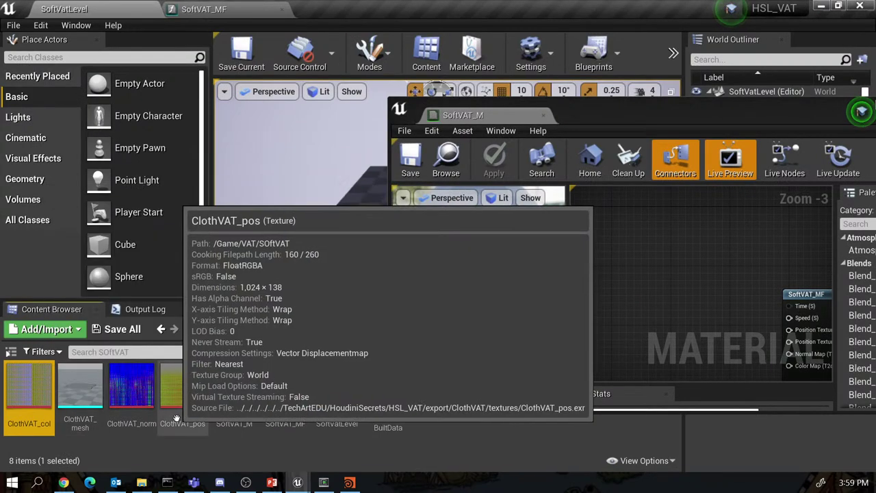
pyautogui.keyDown('shift'); pyautogui.click(180, 408); pyautogui.keyUp('shift')
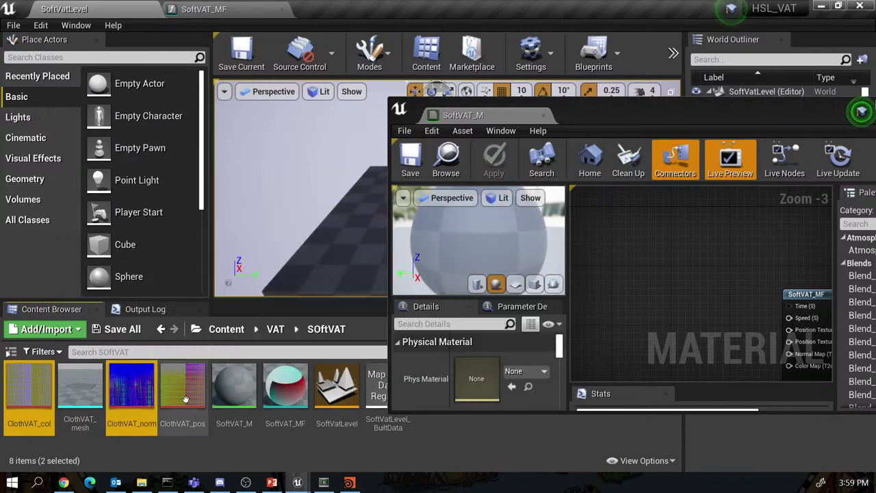
pyautogui.moveTo(205, 389); pyautogui.dragTo(614, 293)
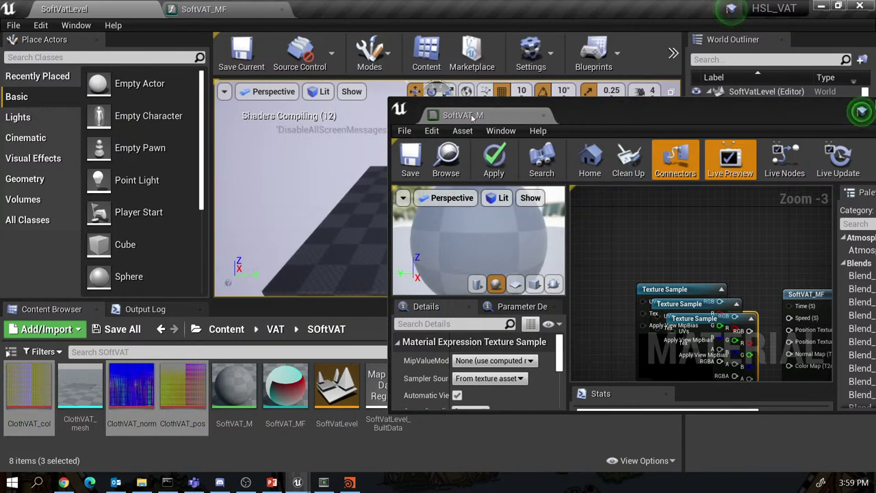
pyautogui.moveTo(463, 115); pyautogui.dragTo(315, 7)
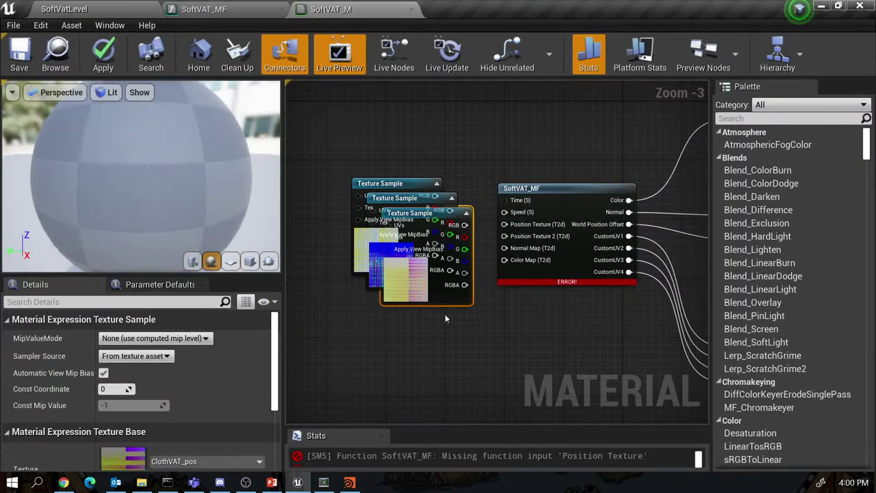
# Stack the texture samples vertically: ClothVAT_col on top, ClothVAT_norm middle, ClothVAT_pos bottom.
pyautogui.click(483, 301)
pyautogui.moveTo(423, 213); pyautogui.dragTo(406, 315)
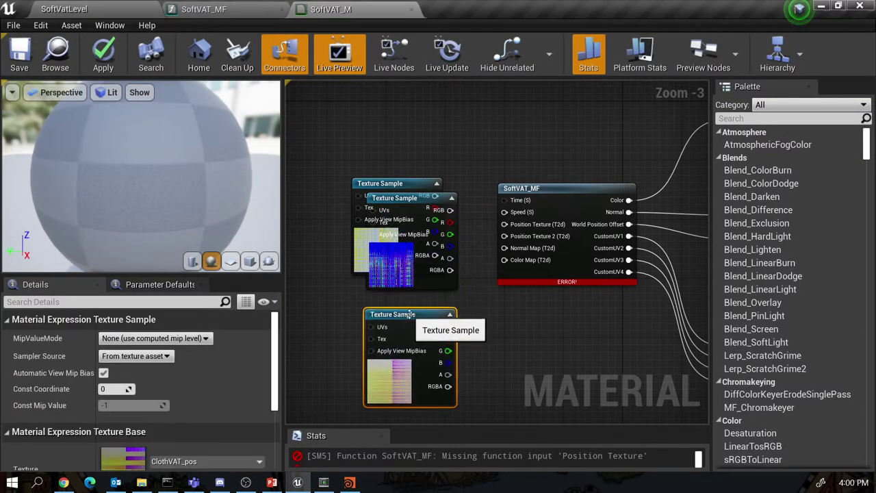
pyautogui.moveTo(405, 183); pyautogui.dragTo(390, 115)
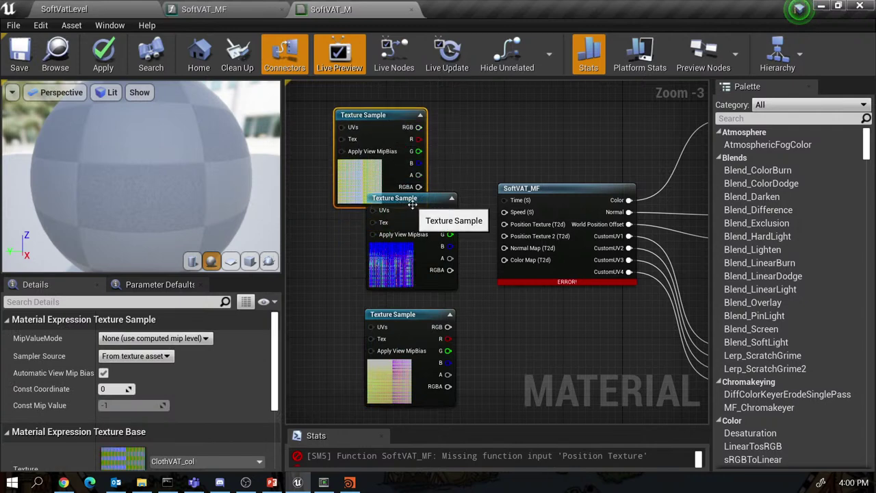
pyautogui.moveTo(415, 202); pyautogui.dragTo(380, 223)
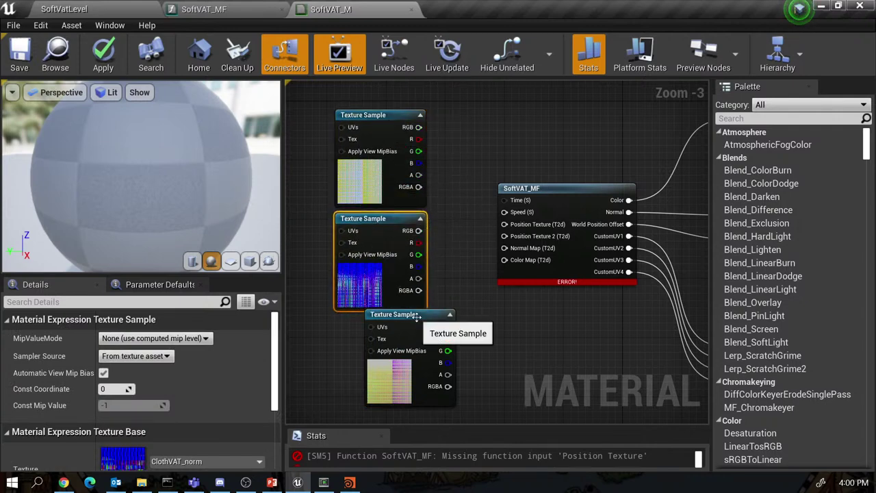
pyautogui.moveTo(406, 319); pyautogui.dragTo(383, 326)
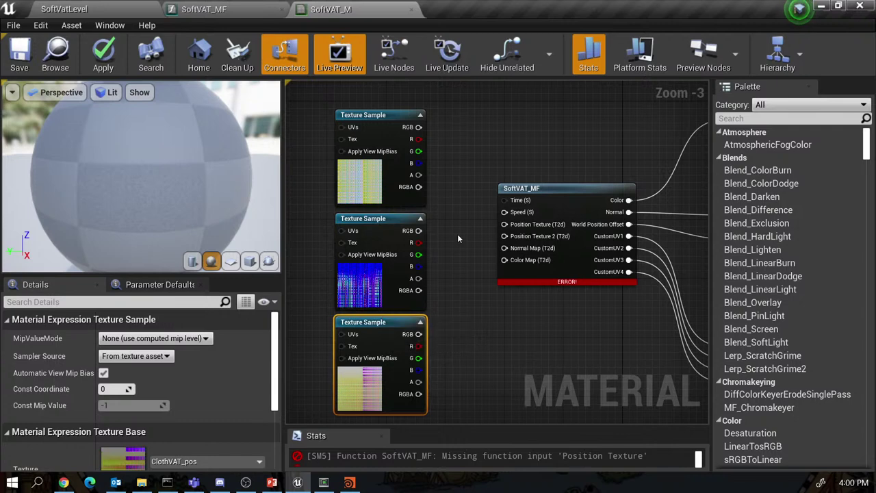
# Convert the ClothVAT_pos, ClothVAT_norm and ClothVAT_col samples into Texture Object nodes.
pyautogui.rightClick(392, 322)
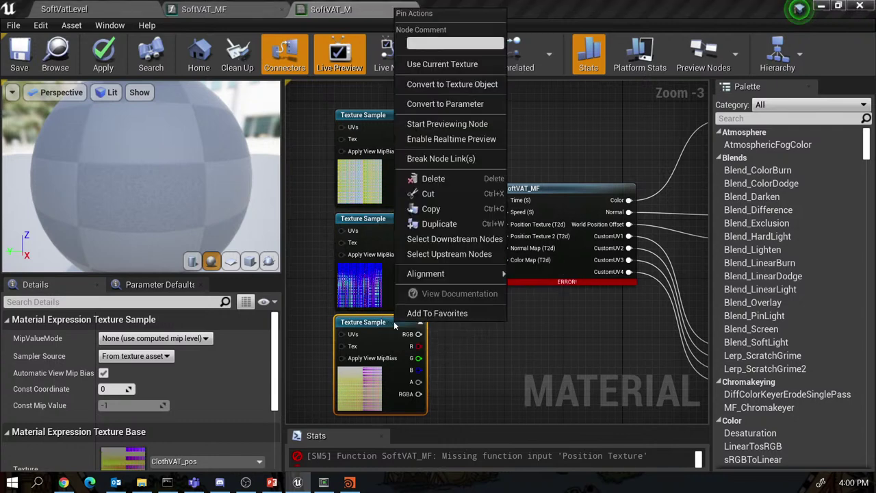
pyautogui.click(476, 84)
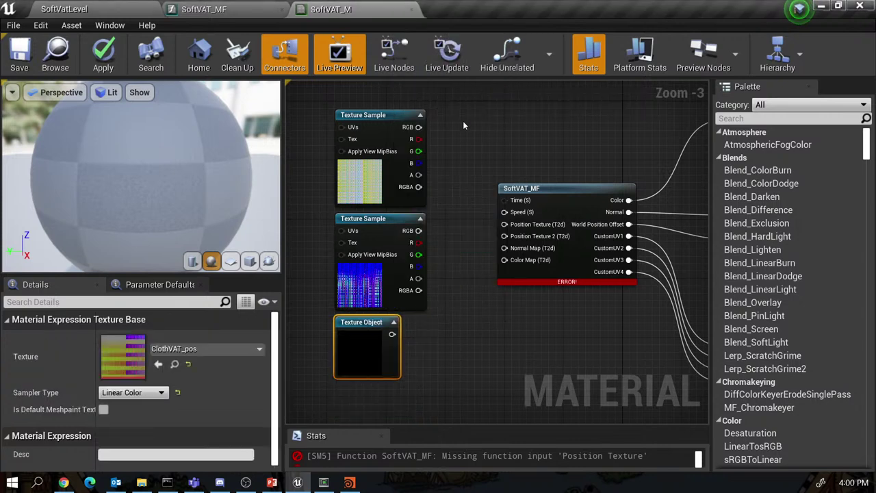
pyautogui.rightClick(385, 234)
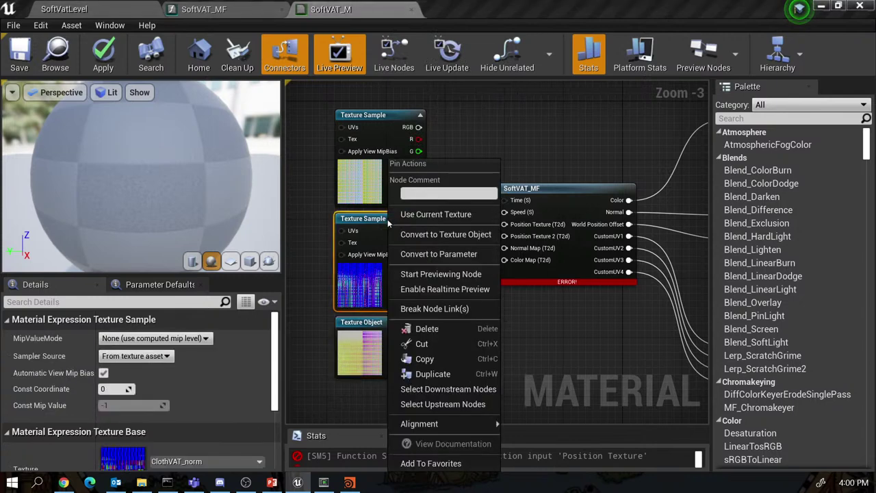
pyautogui.click(424, 234)
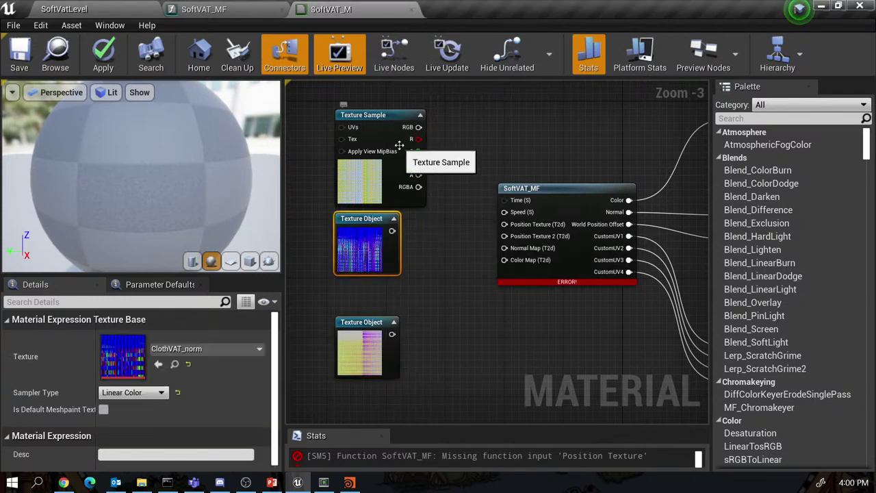
pyautogui.rightClick(392, 120)
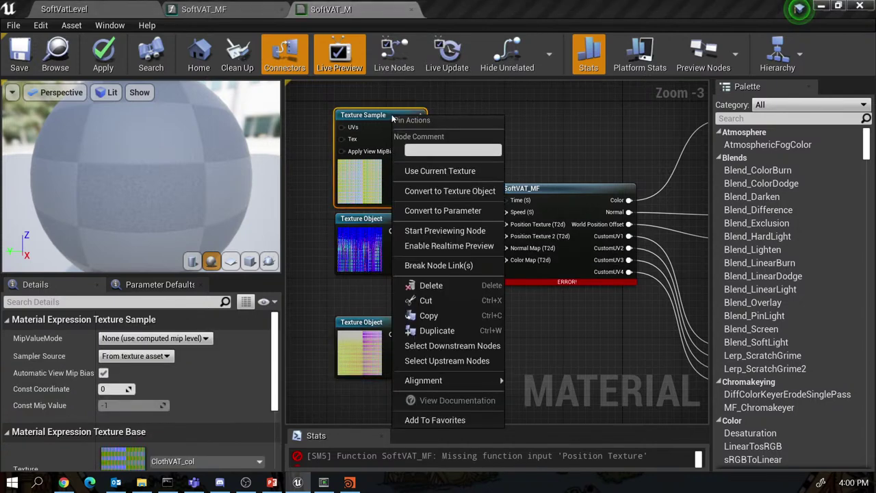
pyautogui.click(445, 190)
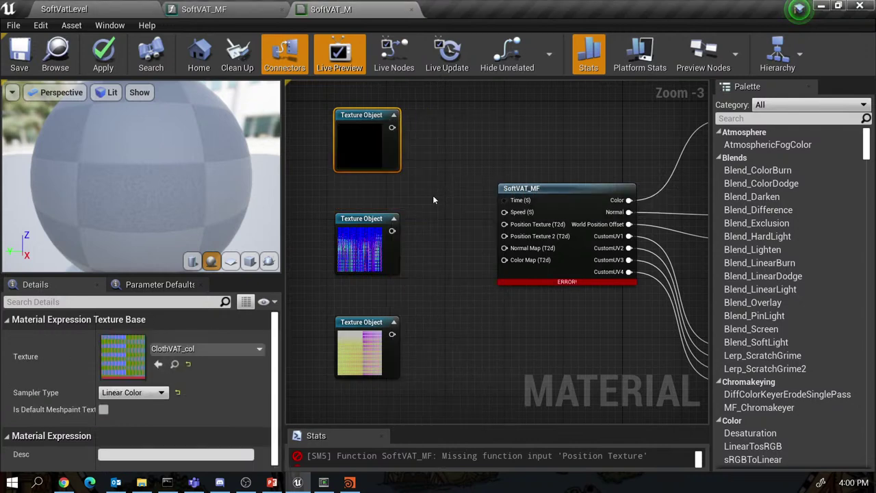
pyautogui.click(375, 327)
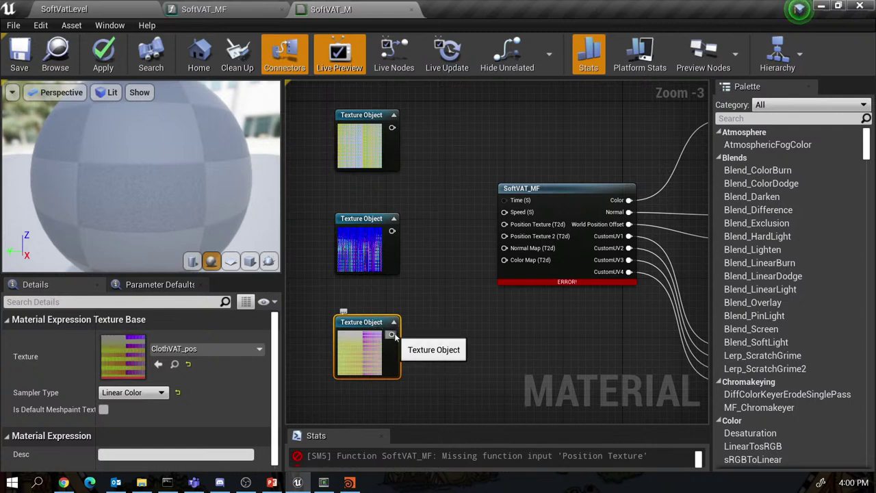
# Wire ClothVAT_pos, ClothVAT_norm and ClothVAT_col into SoftVAT_MF's Position Texture, Normal Map and Color Map, tidying node positions.
pyautogui.moveTo(392, 334); pyautogui.dragTo(508, 231)
pyautogui.moveTo(378, 323); pyautogui.dragTo(460, 140)
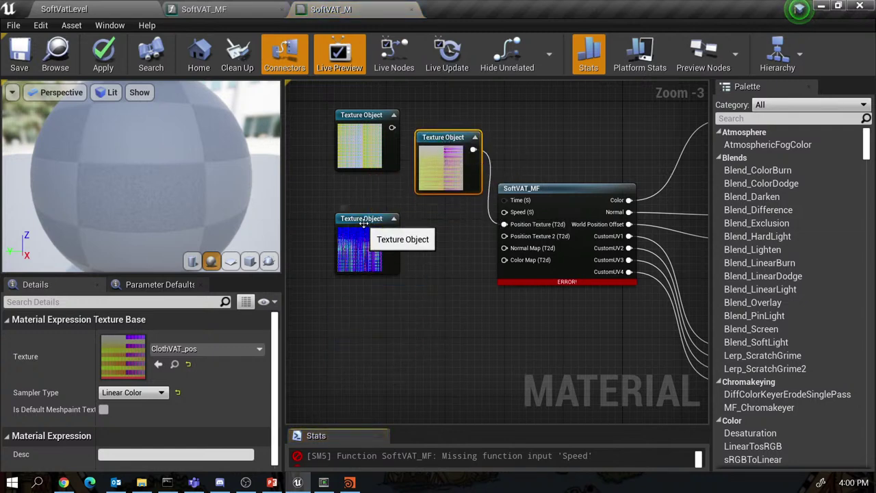
pyautogui.moveTo(367, 228); pyautogui.dragTo(507, 248)
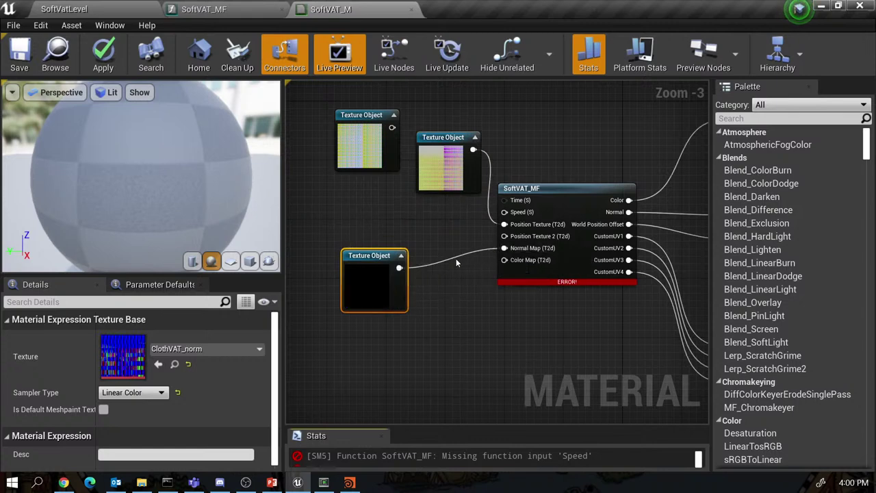
pyautogui.moveTo(379, 256); pyautogui.dragTo(356, 234)
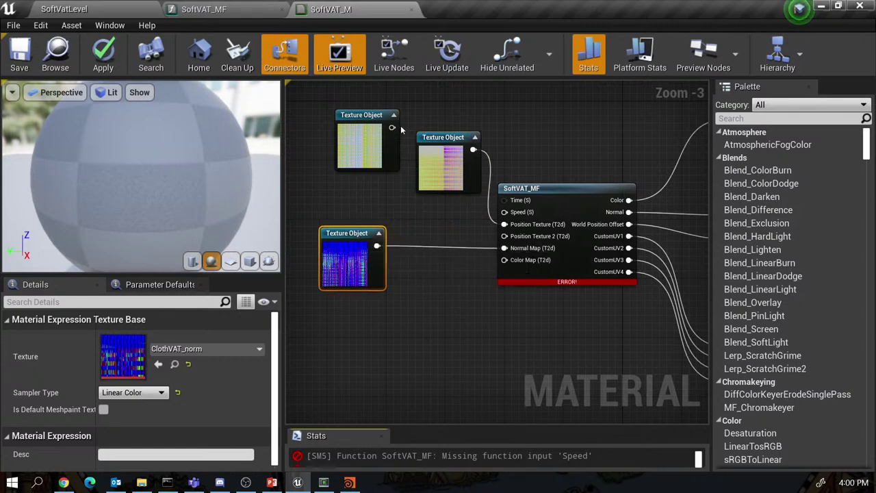
pyautogui.moveTo(362, 116); pyautogui.dragTo(361, 335)
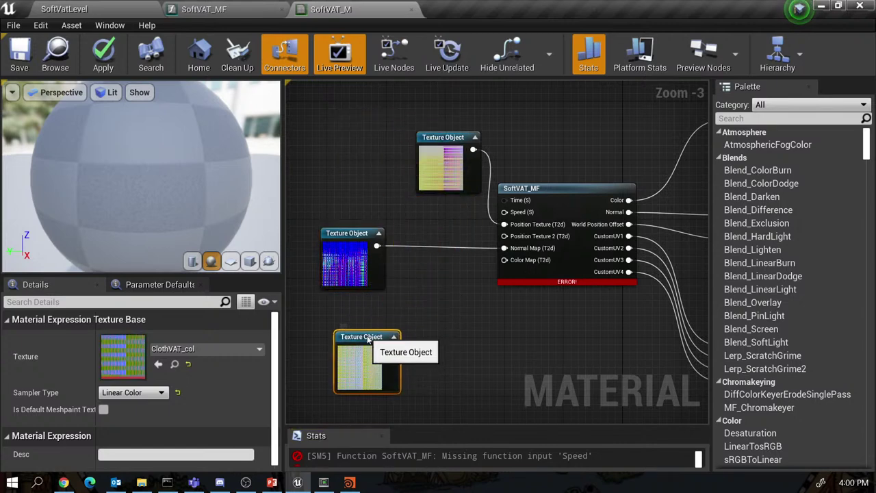
pyautogui.moveTo(393, 349); pyautogui.dragTo(518, 264)
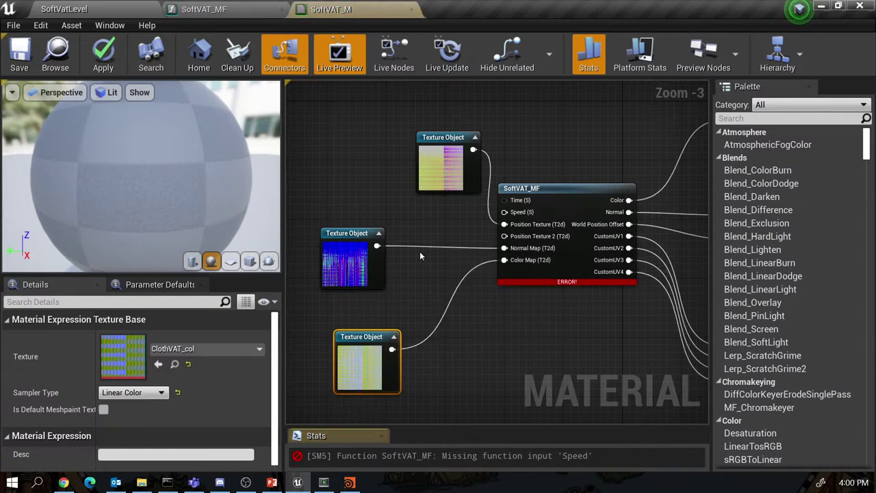
pyautogui.moveTo(444, 134); pyautogui.dragTo(350, 166)
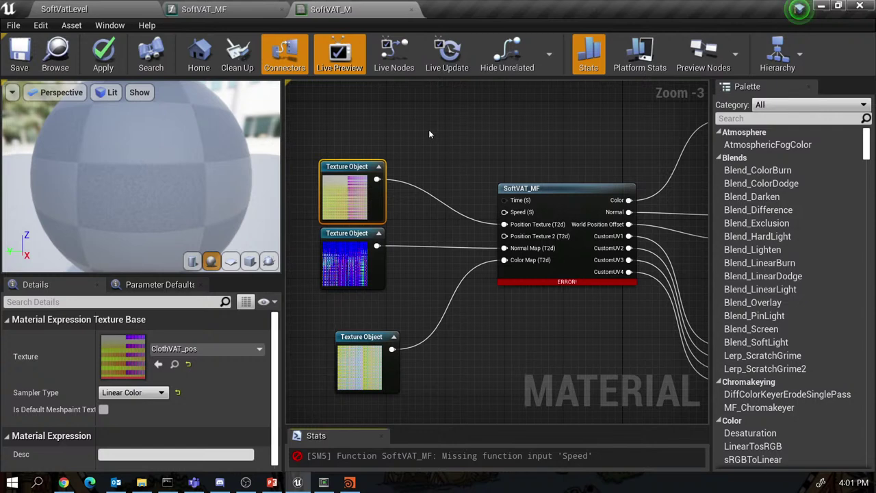
# Add a ScalarParameter node named VATSoft_Speed to the graph.
pyautogui.rightClick(432, 155)
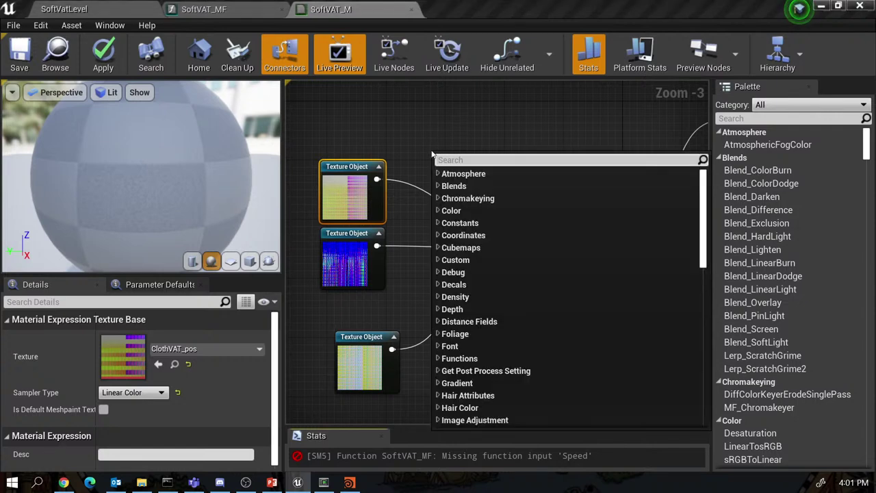
pyautogui.write('scalar')
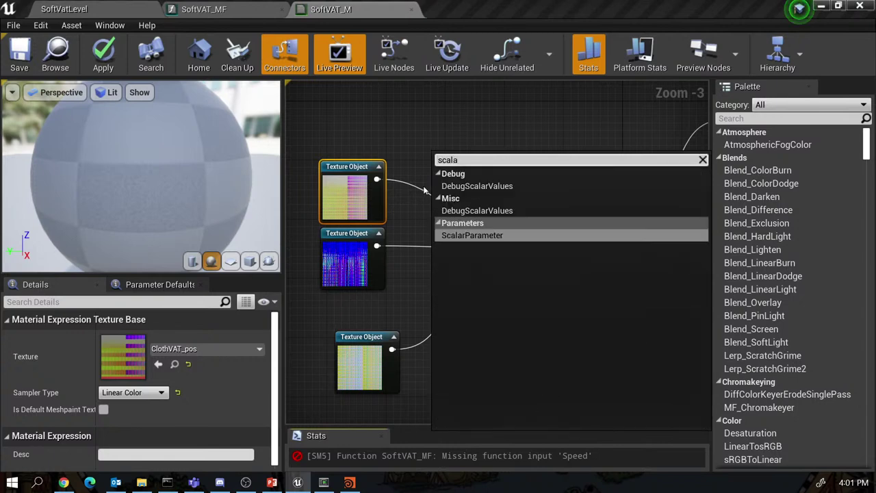
pyautogui.press('Return')
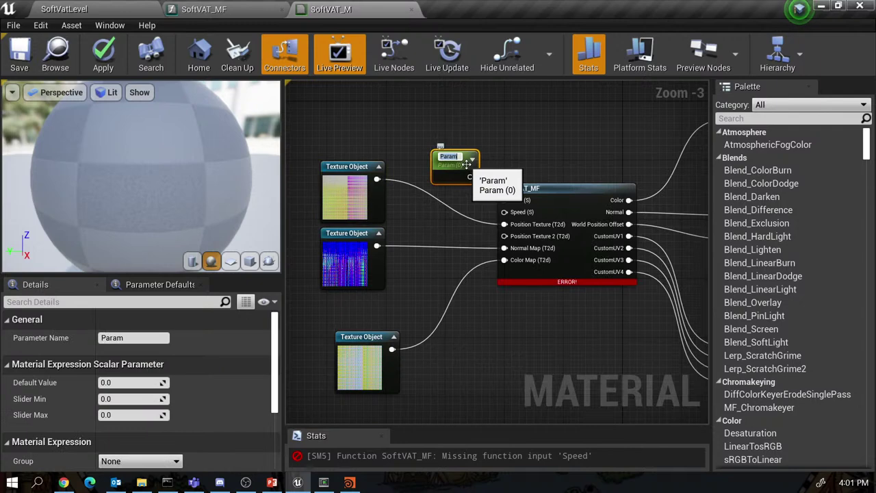
pyautogui.write('V')
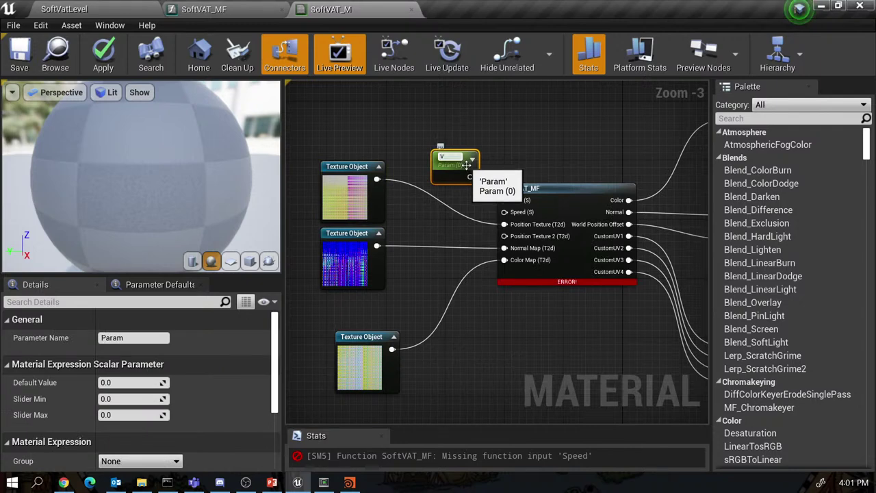
pyautogui.write('ATSoft_SPeed')
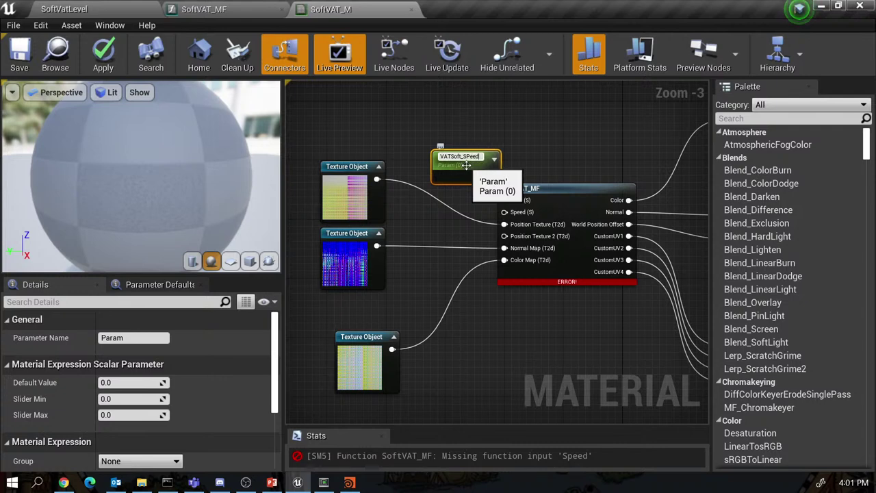
pyautogui.press('BackSpace')
pyautogui.press('BackSpace')
pyautogui.press('BackSpace')
pyautogui.press('BackSpace')
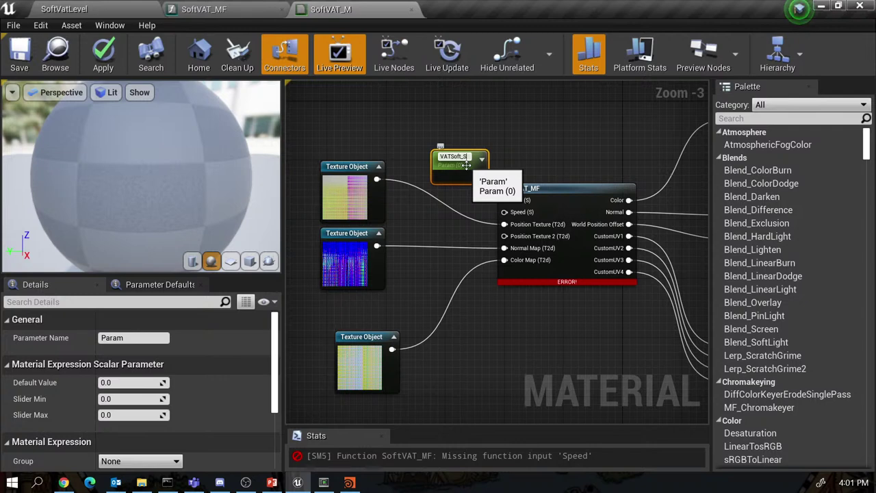
pyautogui.write('peed')
pyautogui.press('Return')
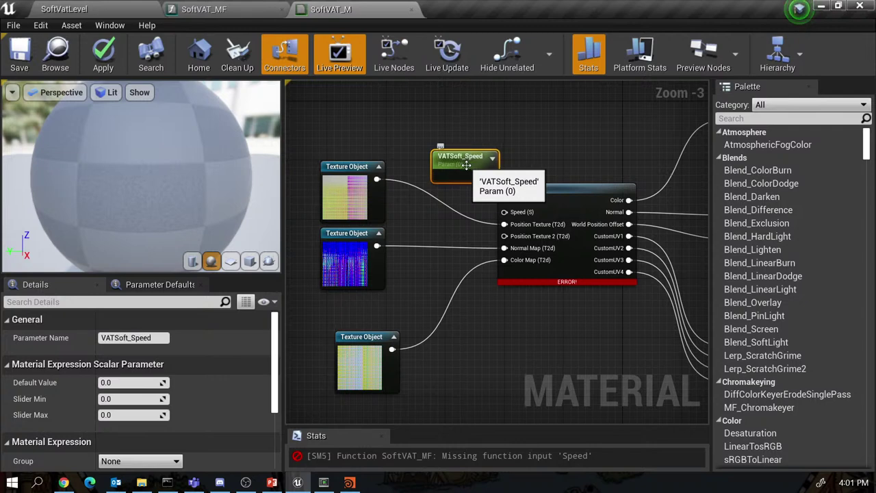
# Place VATSoft_Speed beside the function, save the material, and go back to SoftVatLevel.
pyautogui.moveTo(466, 165); pyautogui.dragTo(505, 213)
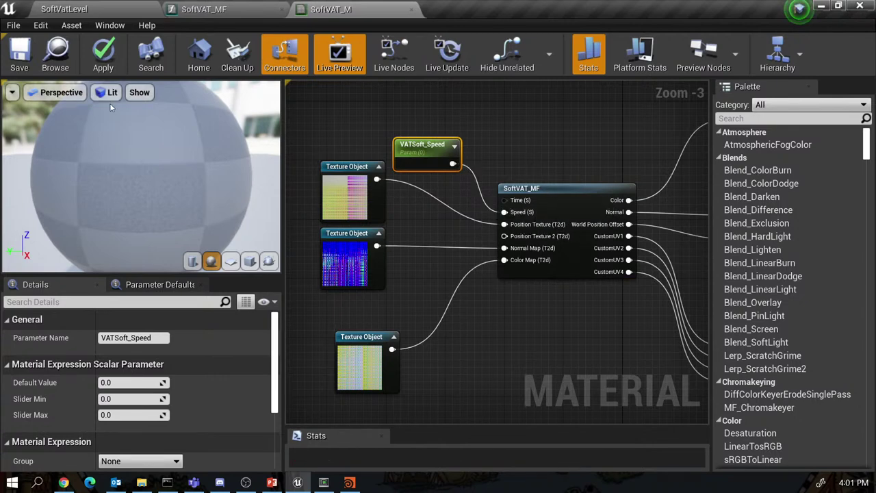
pyautogui.click(19, 55)
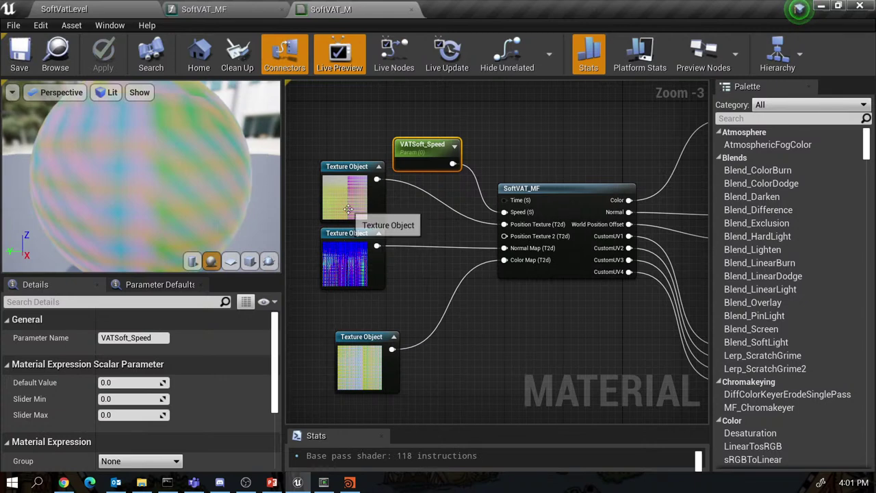
pyautogui.click(132, 9)
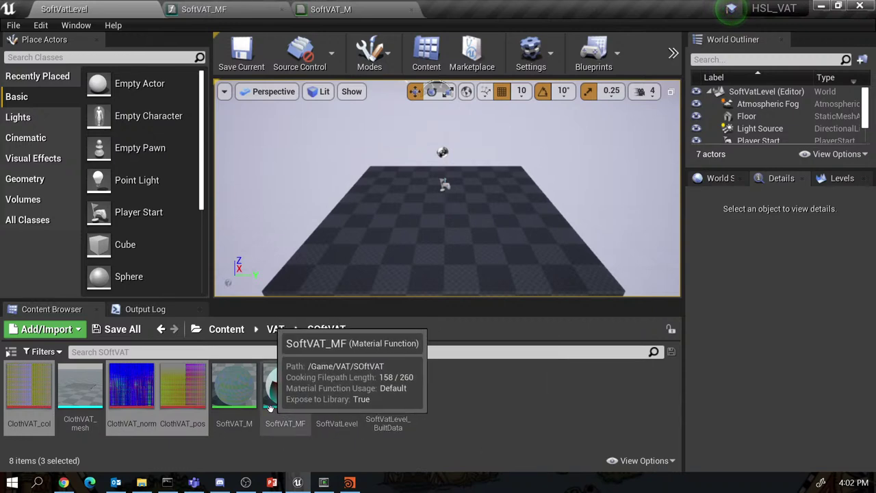
# Create a material instance from SoftVAT_M and name it SoftVAT_MI.
pyautogui.rightClick(233, 387)
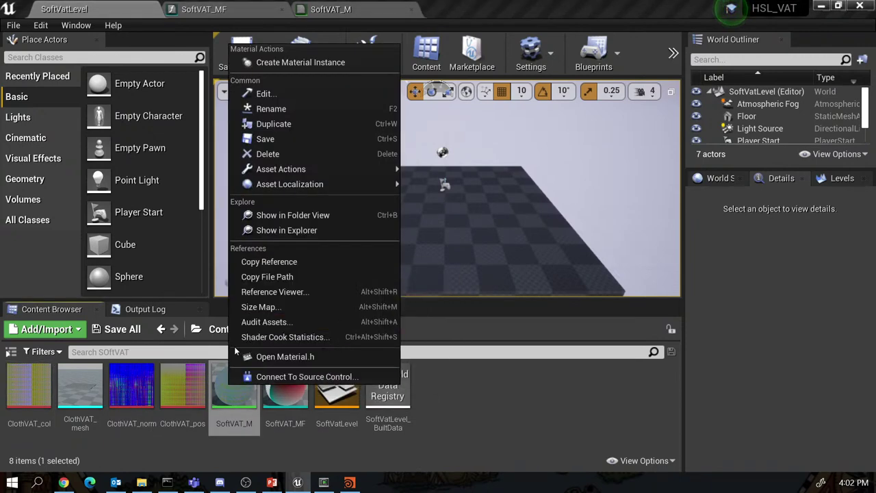
pyautogui.click(274, 62)
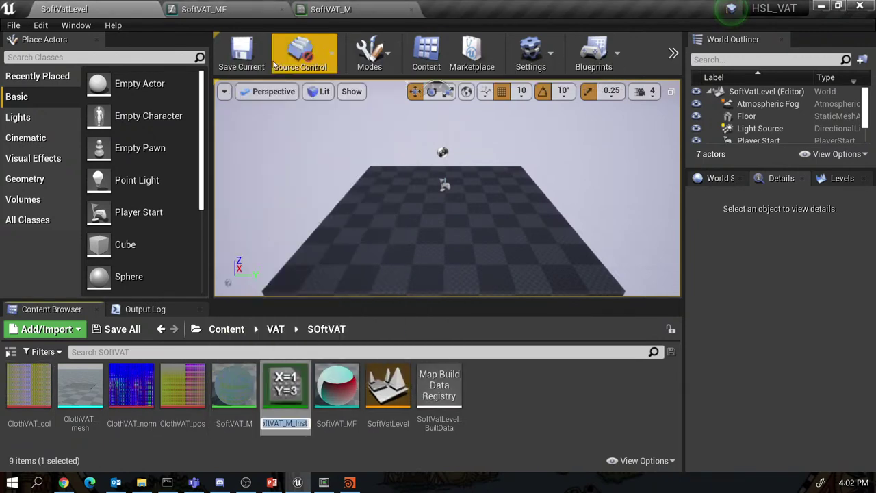
pyautogui.write('So')
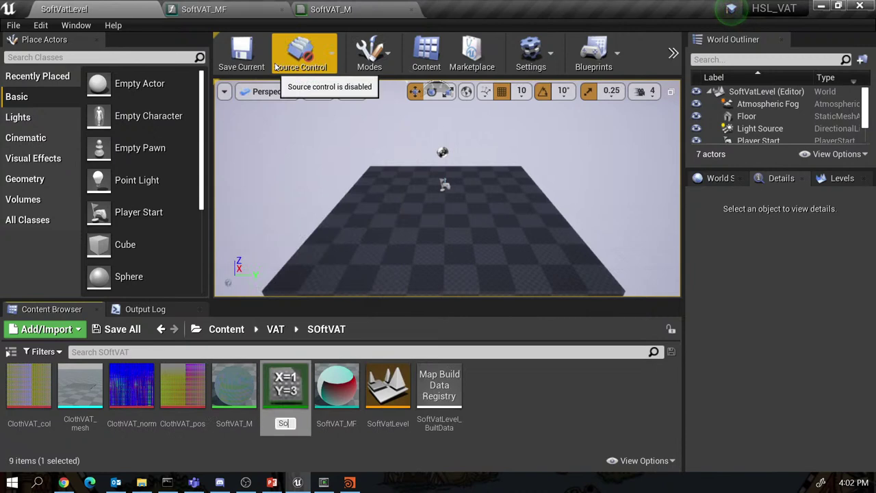
pyautogui.write('ftVAT_MI')
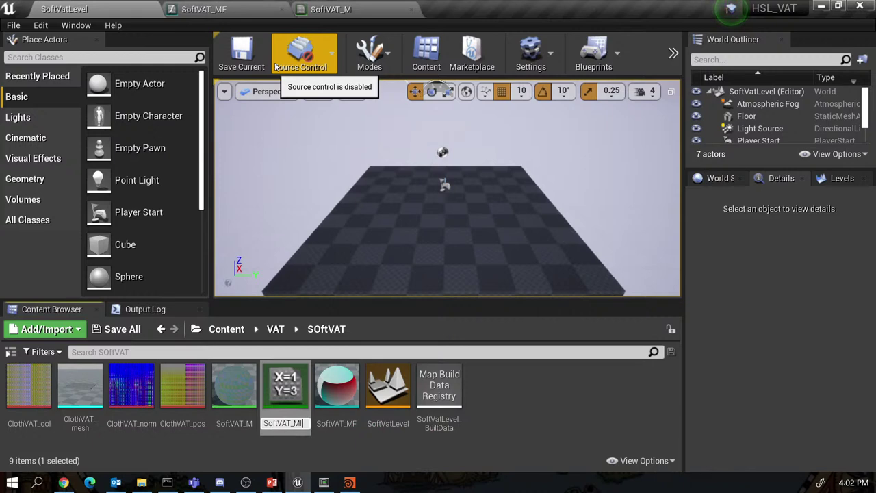
pyautogui.press('Return')
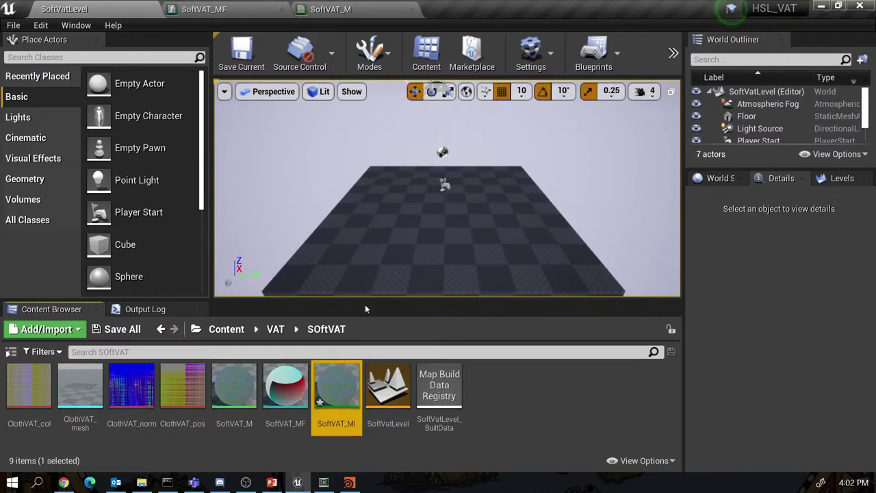
# Open SoftVAT_MI and search the preview mesh list for SOFT and VAT without choosing one.
pyautogui.doubleClick(332, 381)
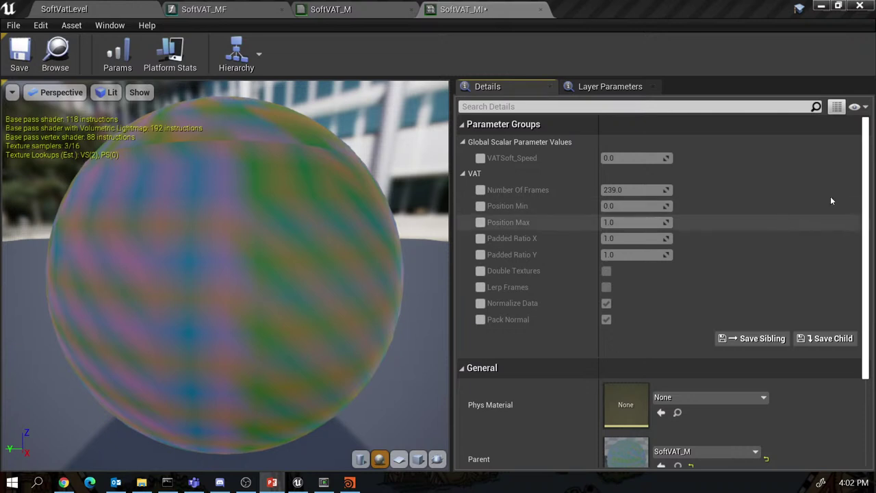
pyautogui.moveTo(866, 189); pyautogui.dragTo(866, 304)
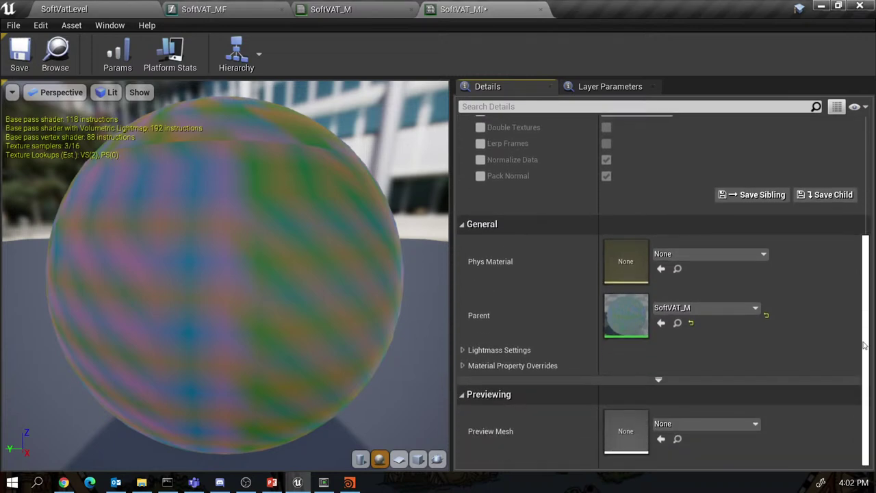
pyautogui.click(695, 425)
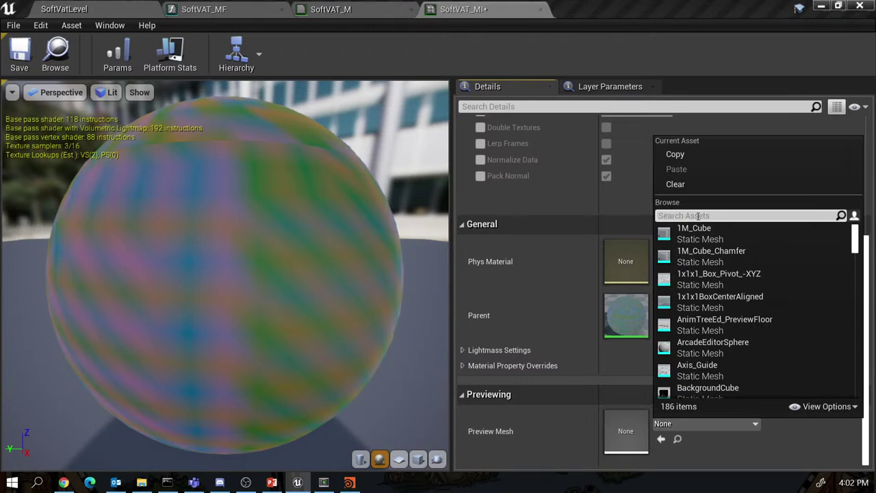
pyautogui.write('SOFT')
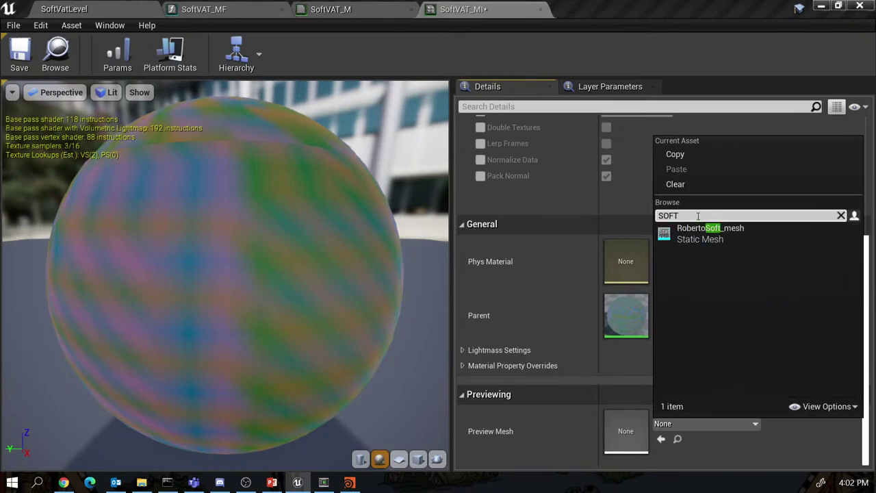
pyautogui.press('BackSpace')
pyautogui.press('BackSpace')
pyautogui.press('BackSpace')
pyautogui.press('BackSpace')
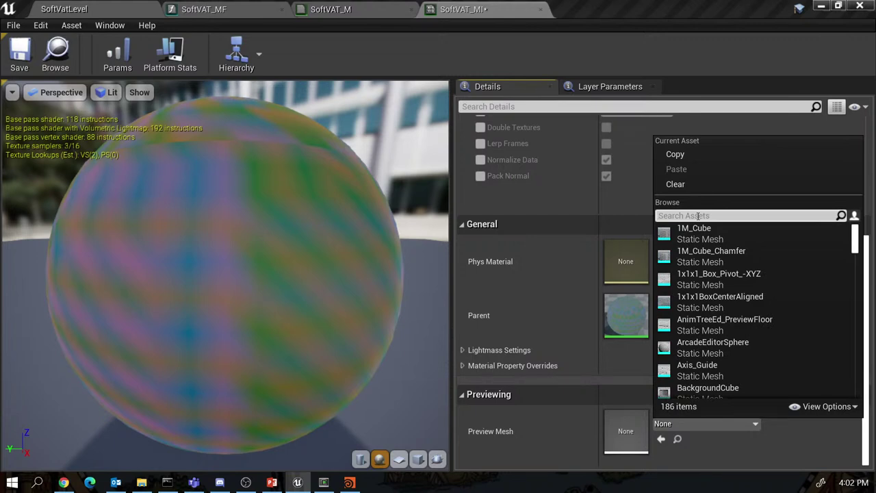
pyautogui.write('VAT')
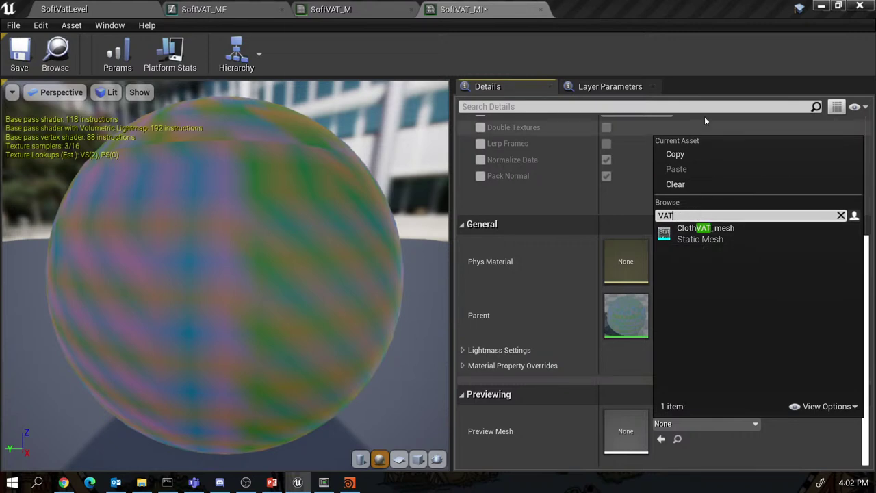
pyautogui.click(710, 60)
# Set the preview mesh to ClothVAT_mesh and orbit the viewport to view it.
pyautogui.click(113, 9)
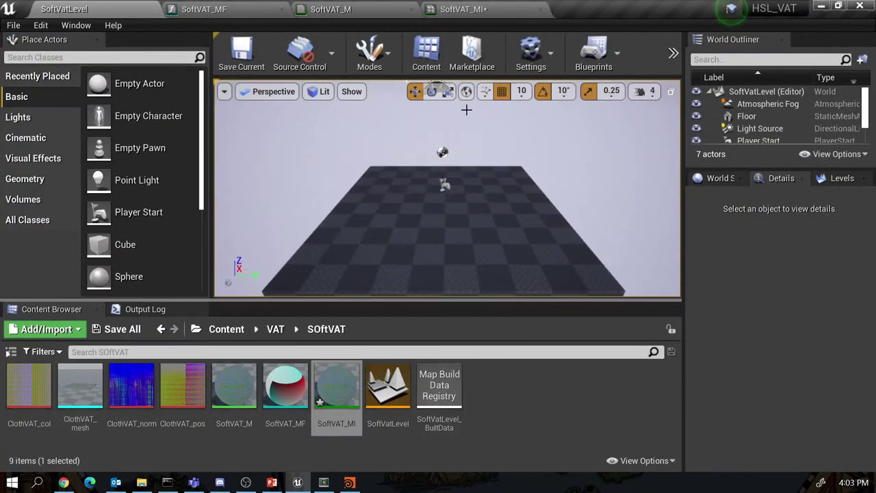
pyautogui.click(452, 9)
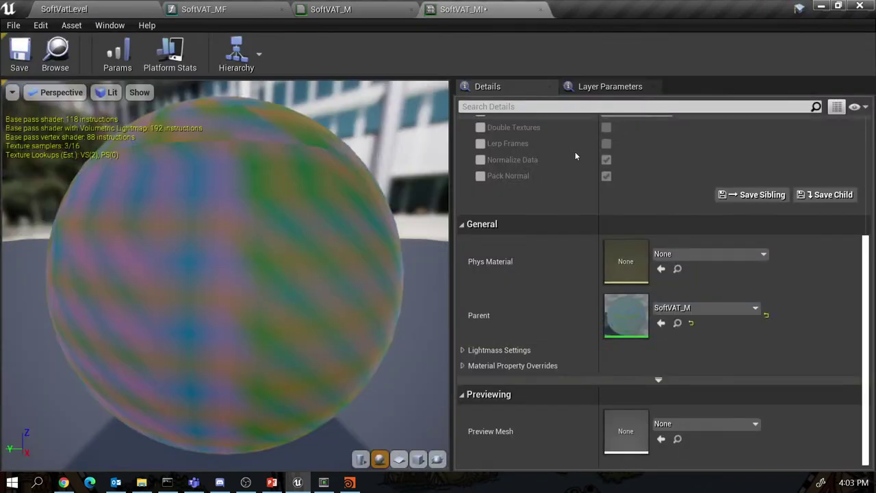
pyautogui.click(668, 424)
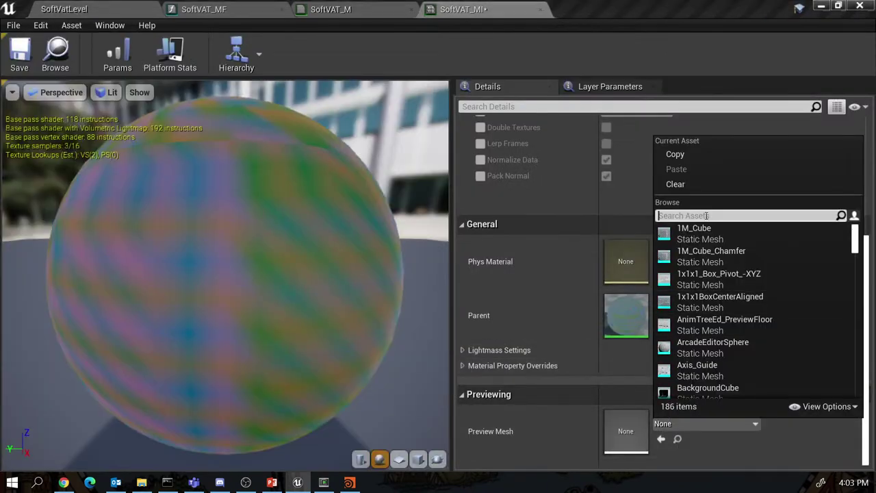
pyautogui.write('CLot')
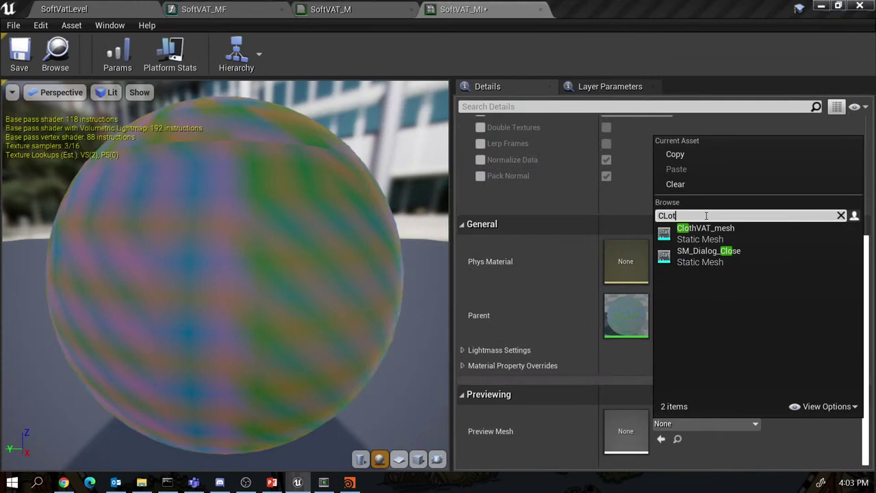
pyautogui.click(706, 232)
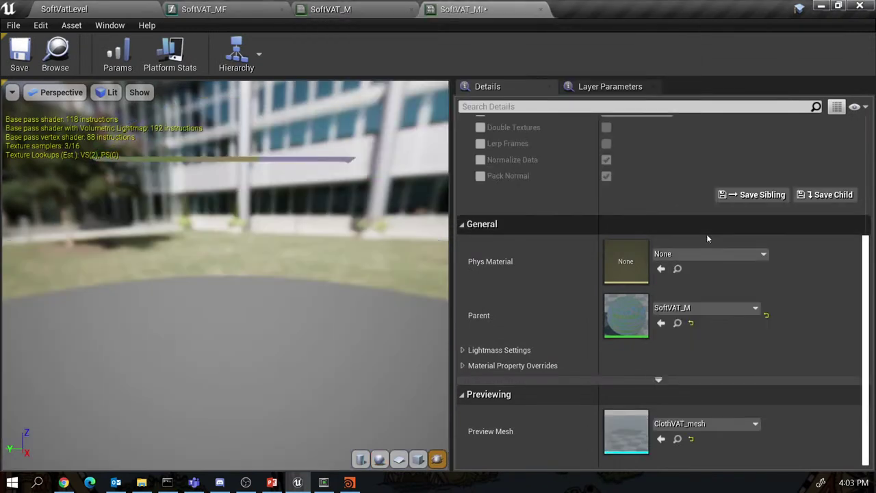
pyautogui.moveTo(314, 278); pyautogui.dragTo(329, 251)
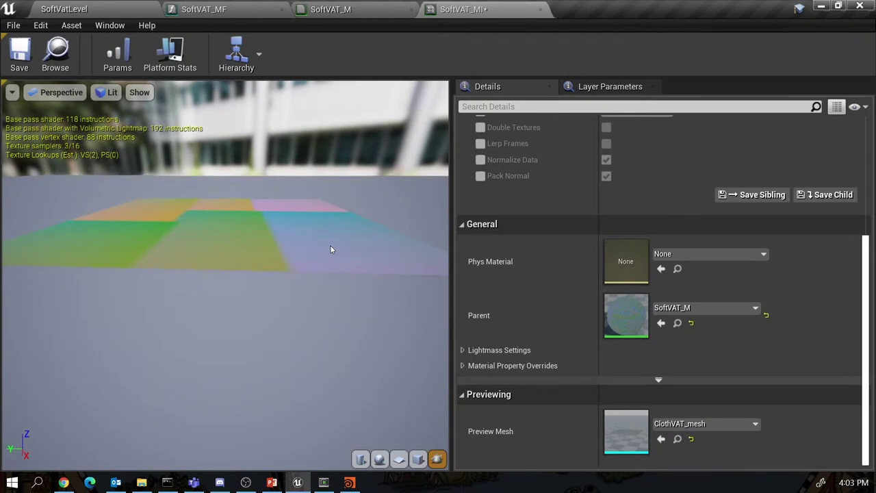
pyautogui.moveTo(861, 251); pyautogui.dragTo(861, 137)
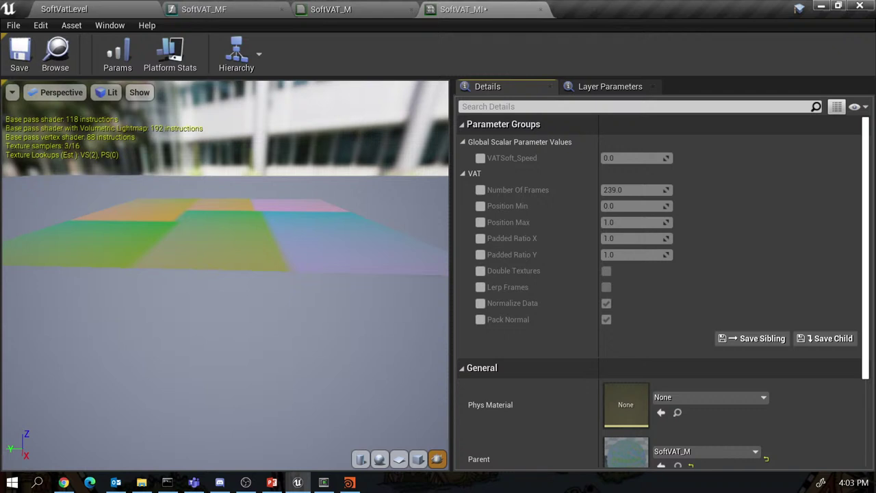
# Tick overrides for VATSoft_Speed, Number Of Frames, Position Min and Position Max in SoftVAT_MI.
pyautogui.hotkey('alt', 'Tab')
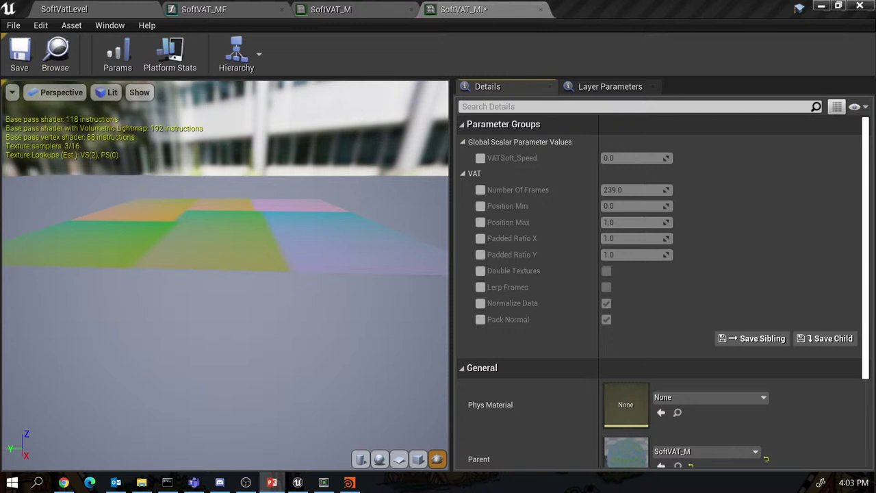
pyautogui.click(481, 159)
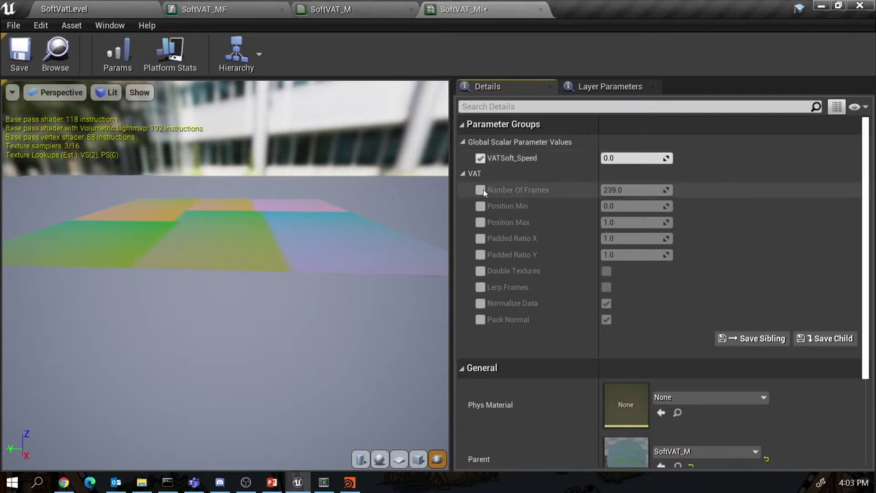
pyautogui.click(481, 190)
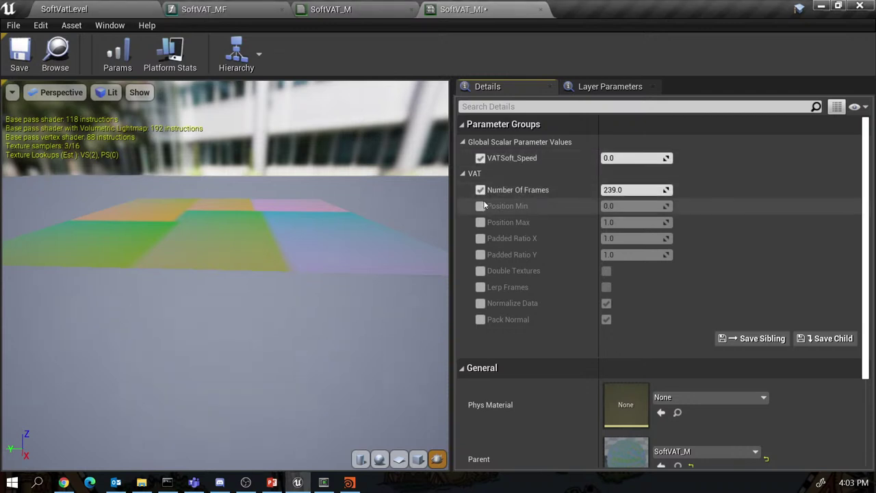
pyautogui.click(481, 206)
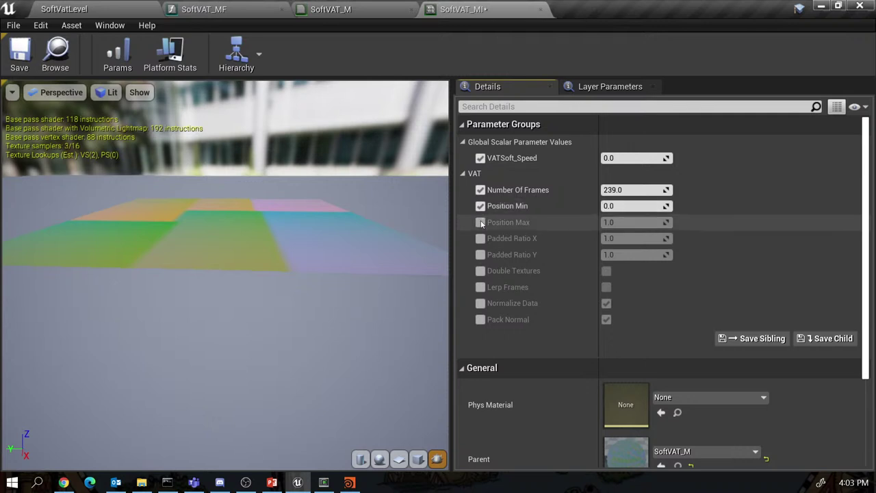
pyautogui.click(480, 223)
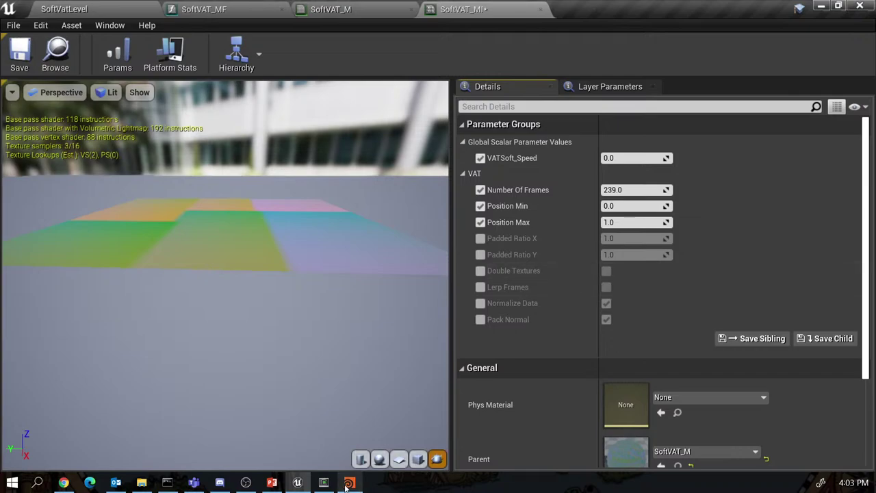
pyautogui.click(348, 483)
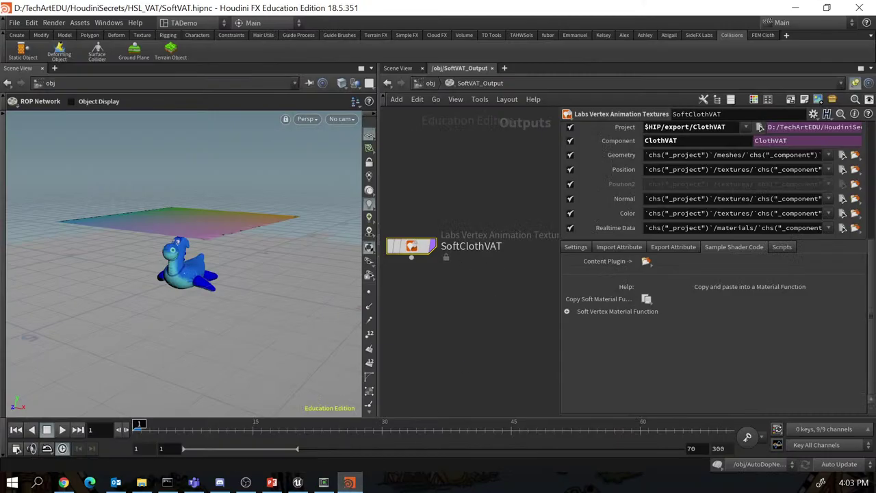
# Paste Houdini's speed into VATSoft_Speed, making it 0.434783.
pyautogui.moveTo(874, 261); pyautogui.dragTo(864, 135)
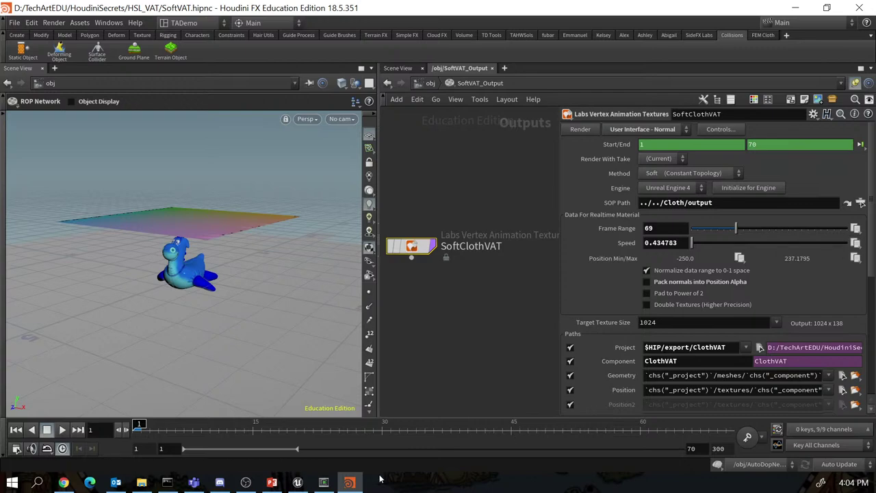
pyautogui.click(298, 482)
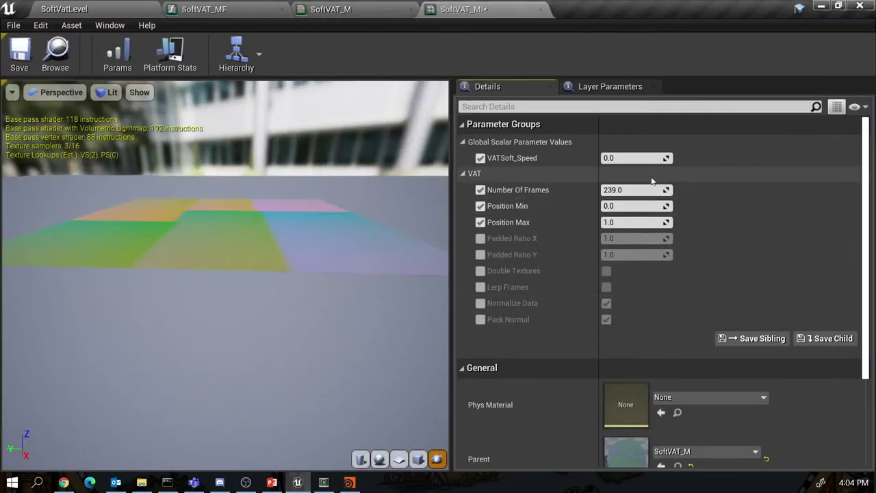
pyautogui.moveTo(633, 158); pyautogui.dragTo(616, 158)
pyautogui.click(634, 158)
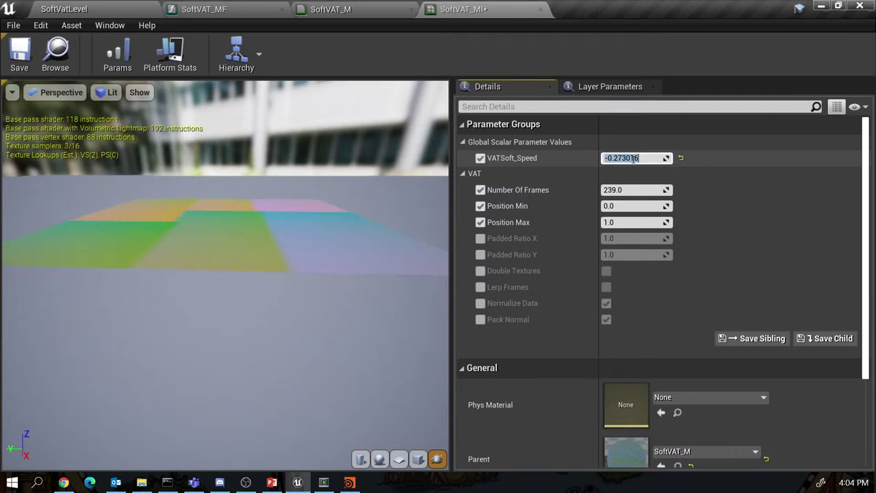
pyautogui.write('0.434782608696')
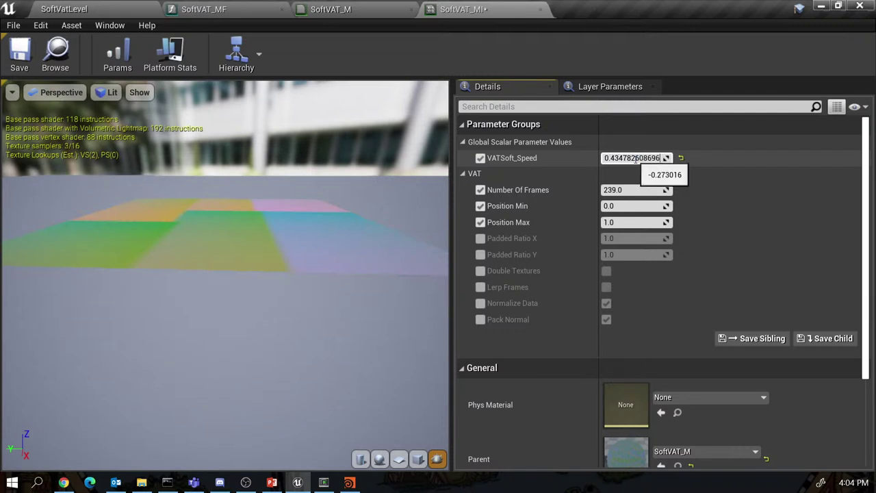
pyautogui.press('Return')
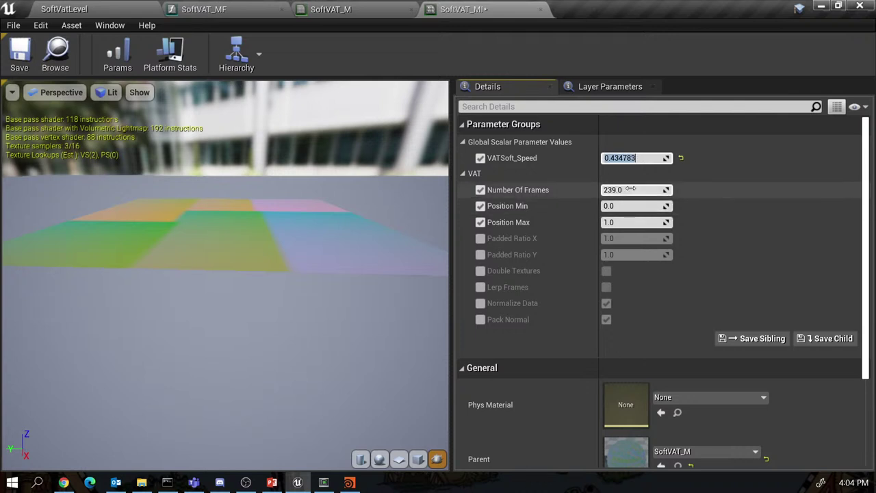
# Set Number Of Frames to 69, then bring Houdini back up.
pyautogui.click(631, 190)
pyautogui.write('6')
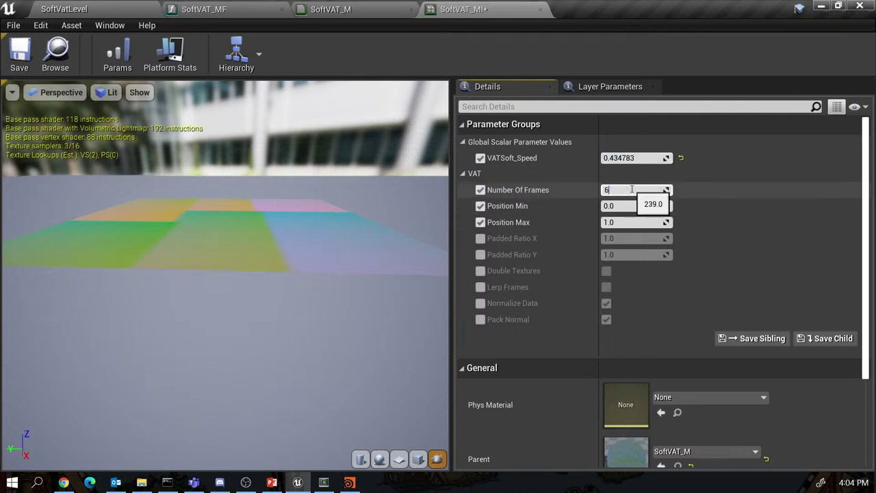
pyautogui.write('9')
pyautogui.press('Return')
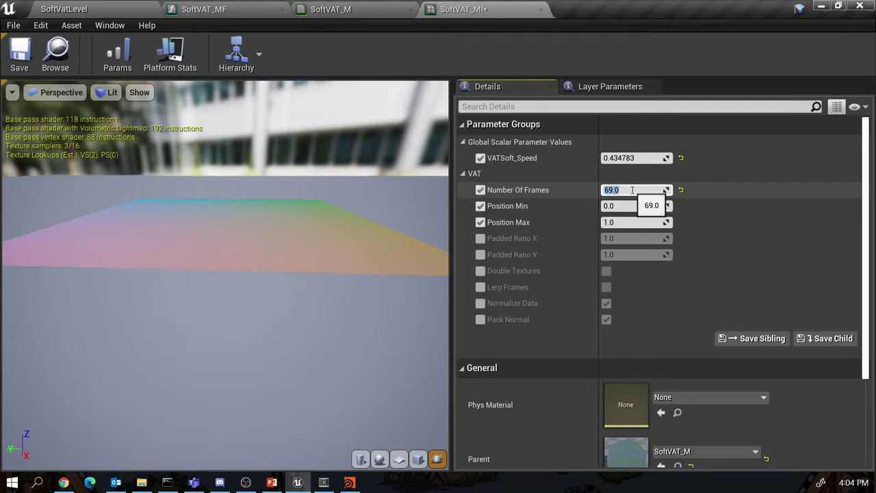
pyautogui.click(350, 483)
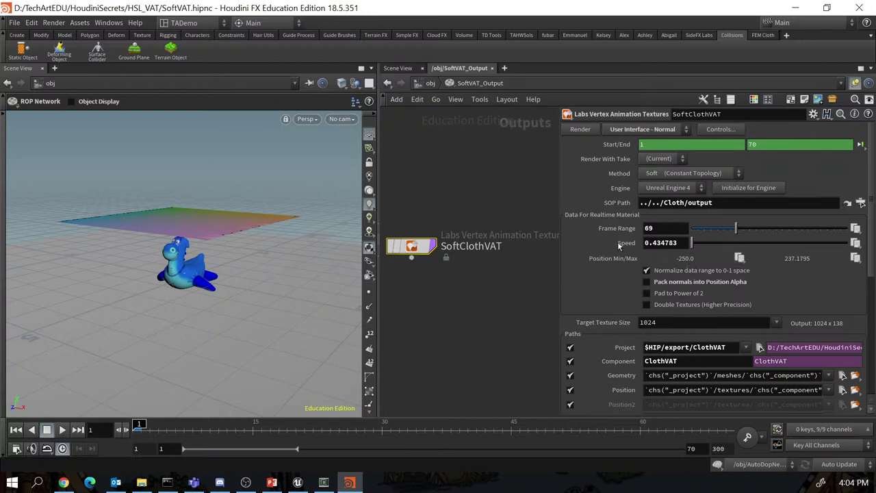
# Set Position Min in SoftVAT_MI to -250.
pyautogui.click(298, 482)
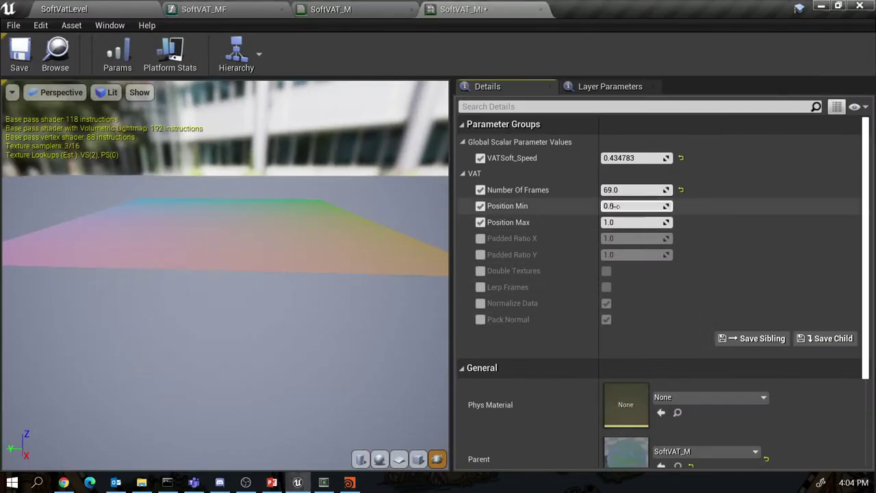
pyautogui.click(617, 206)
pyautogui.write('-250')
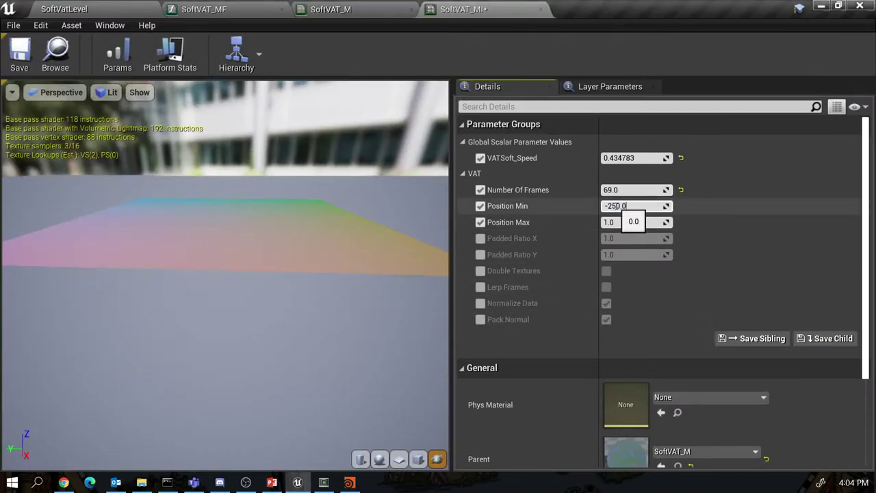
pyautogui.press('Return')
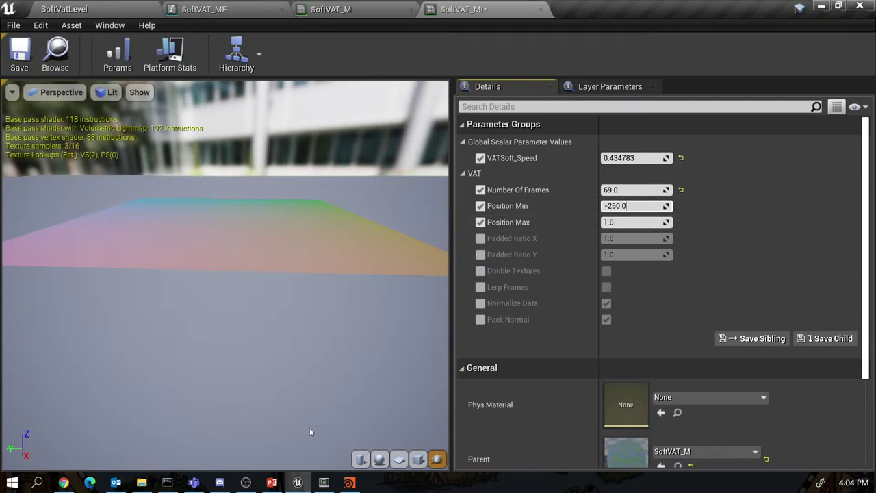
# Paste Houdini's max bound 237.179504 into Position Max and orbit the preview to see the cloth.
pyautogui.click(350, 482)
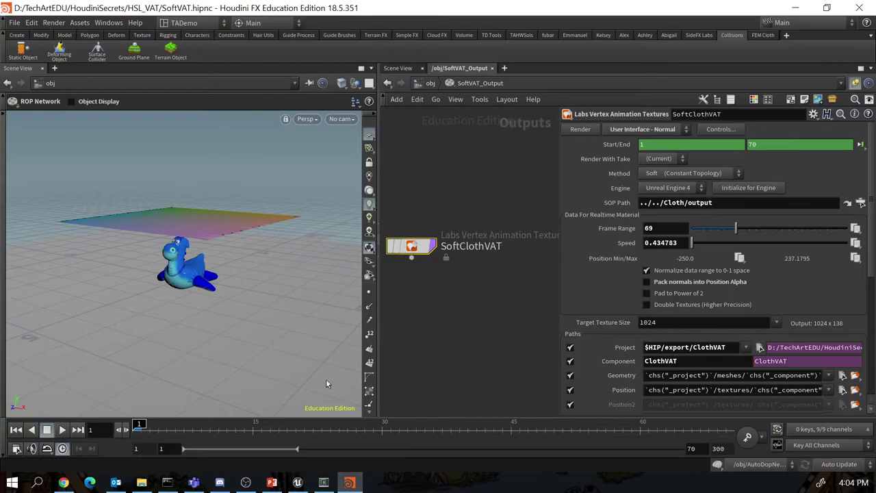
pyautogui.click(298, 482)
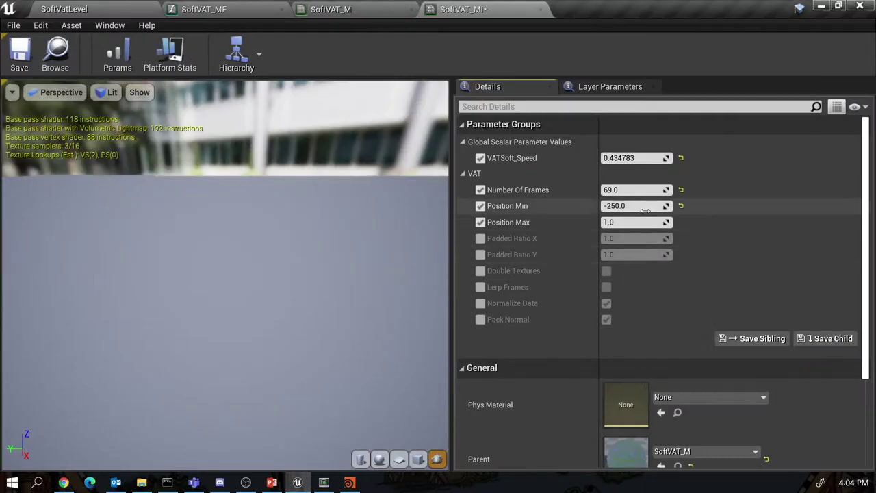
pyautogui.click(627, 221)
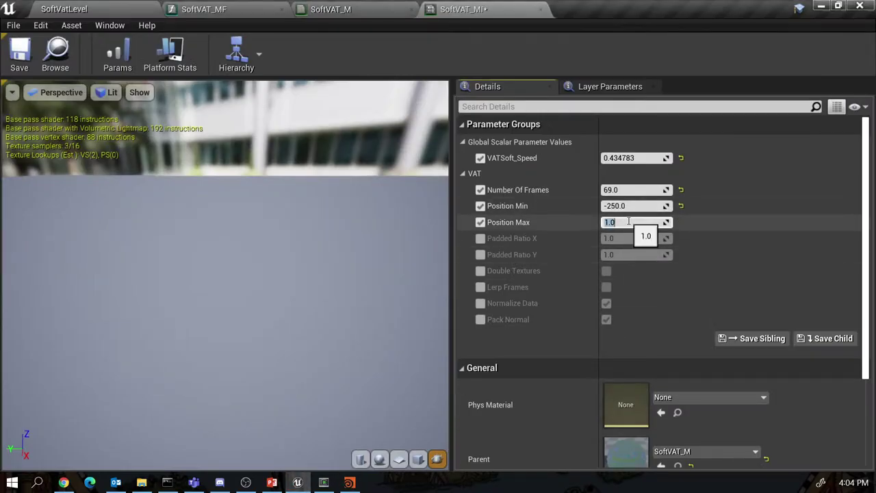
pyautogui.write('237.1795')
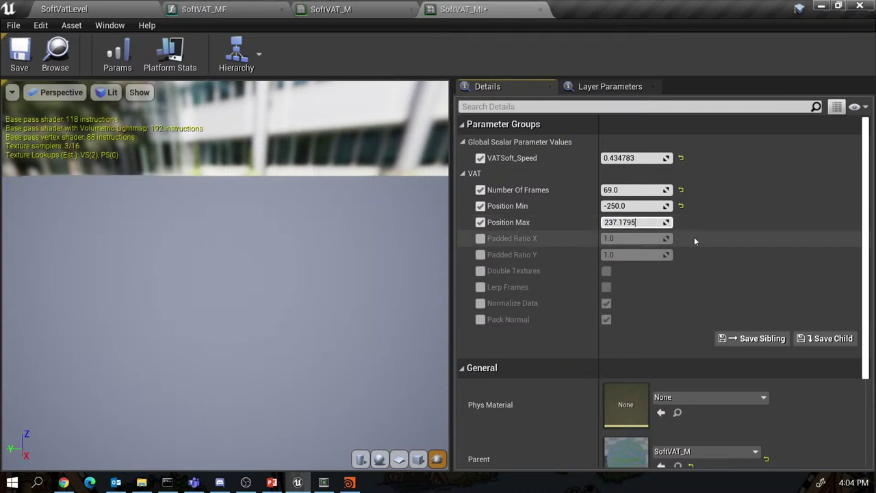
pyautogui.click(728, 242)
pyautogui.moveTo(313, 294)
pyautogui.mouseDown()
pyautogui.moveTo(313, 272)
pyautogui.moveTo(322, 315)
pyautogui.mouseUp()
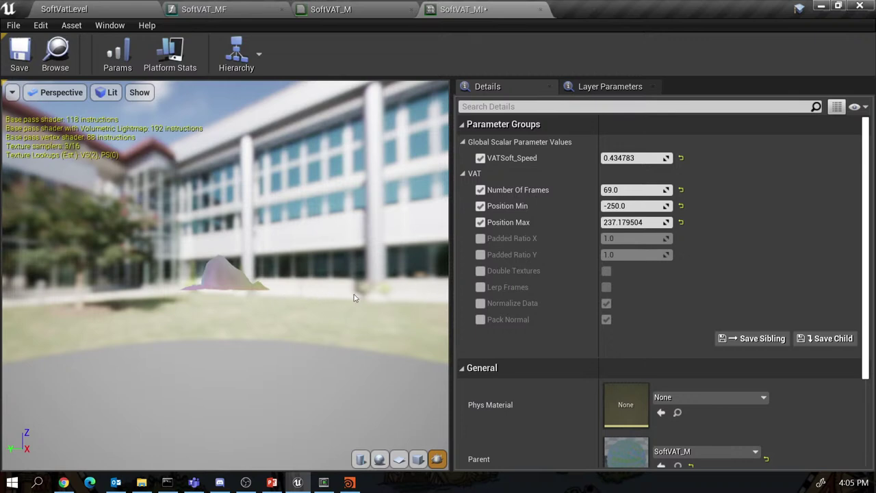
# Save SoftVAT_MI and switch back to the SoftVatLevel level editor.
pyautogui.click(29, 61)
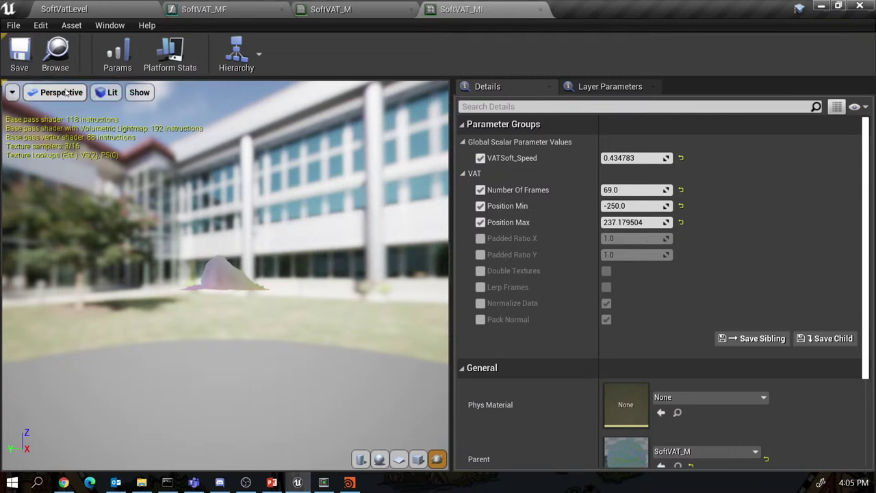
pyautogui.click(86, 8)
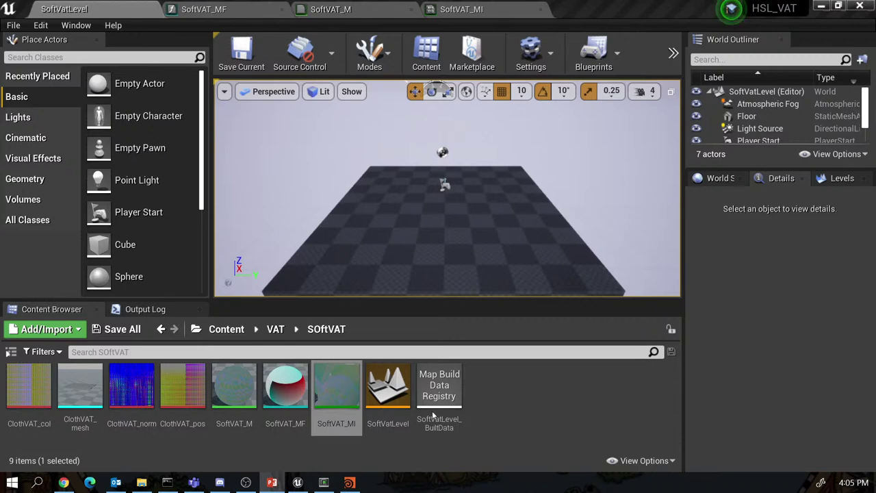
# Place ClothVAT_mesh in the level and assign SoftVAT_MI to its Element 0 material slot.
pyautogui.moveTo(80, 385); pyautogui.dragTo(439, 226)
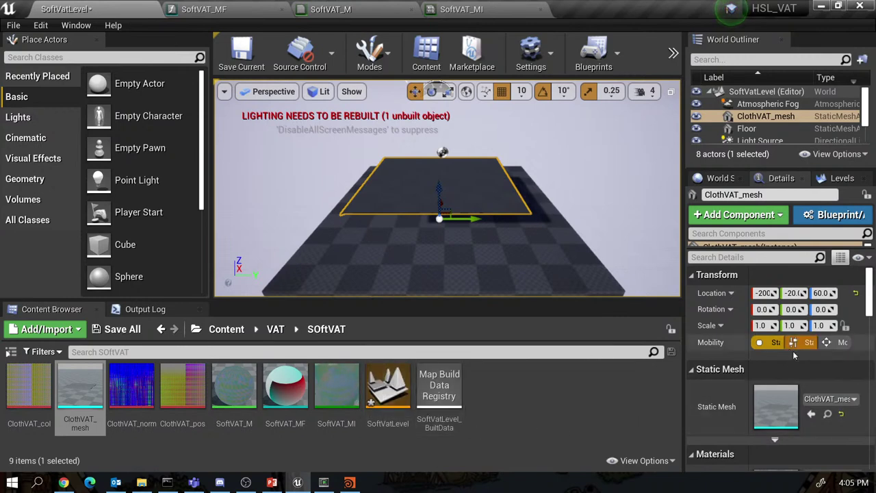
pyautogui.moveTo(870, 302)
pyautogui.mouseDown()
pyautogui.moveTo(869, 328)
pyautogui.moveTo(868, 319)
pyautogui.mouseUp()
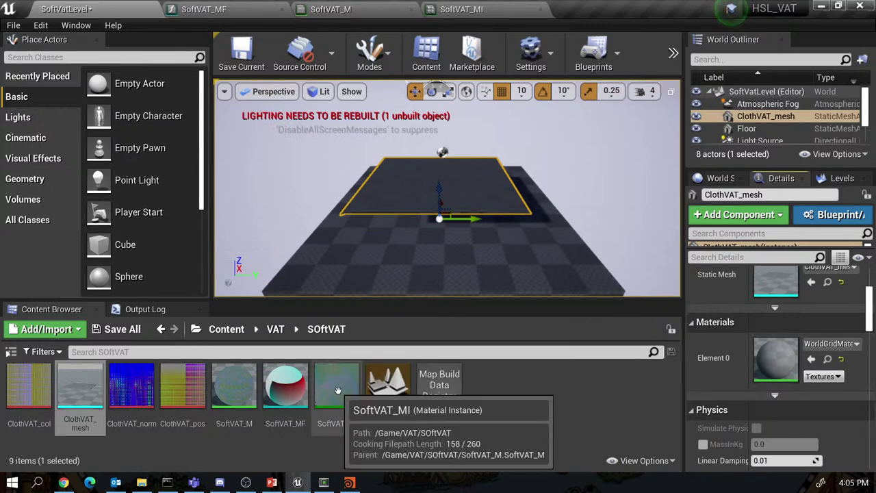
pyautogui.moveTo(347, 398); pyautogui.dragTo(775, 357)
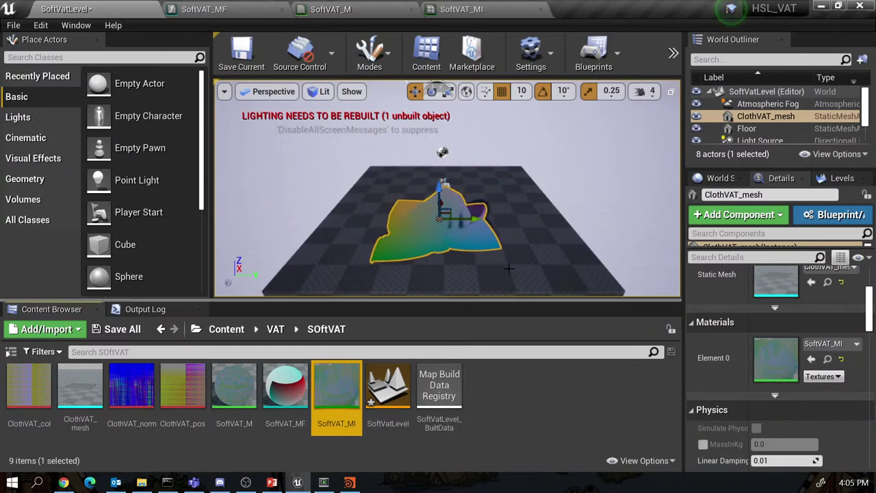
# Undo an accidental move of the cloth mesh and view it from an angle.
pyautogui.click(441, 201)
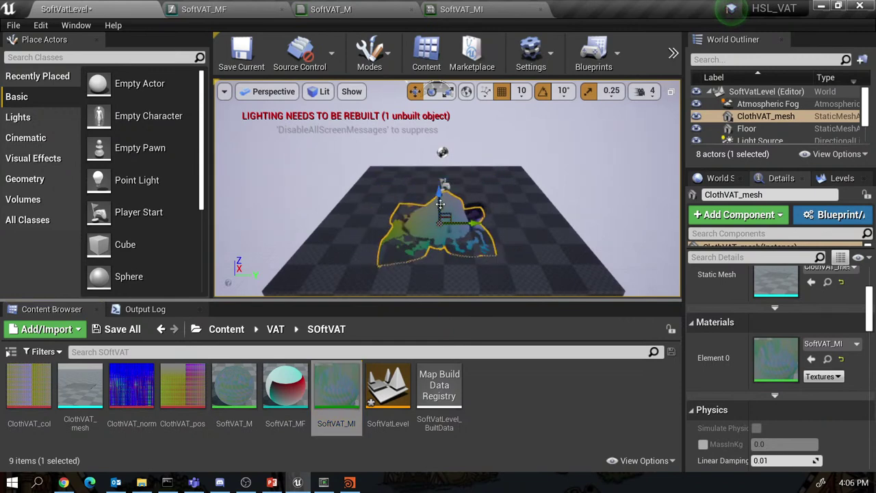
pyautogui.hotkey('ctrl', 'z')
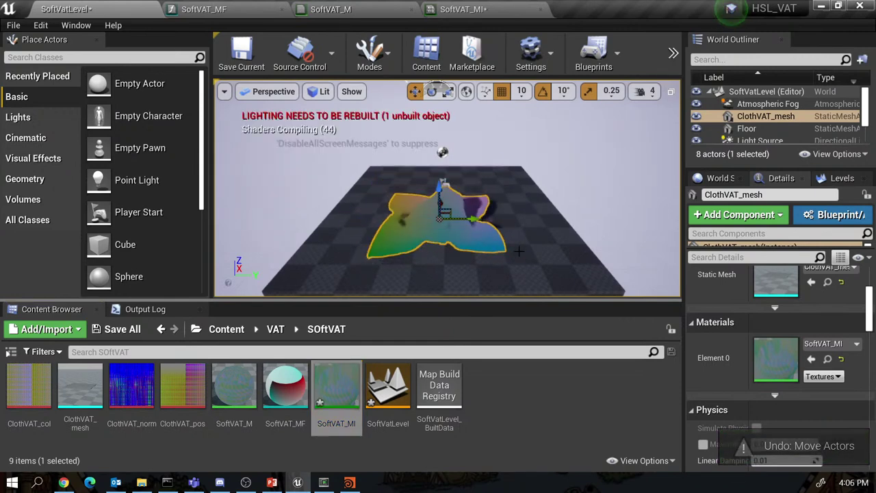
pyautogui.keyDown('alt'); pyautogui.moveTo(497, 260); pyautogui.dragTo(519, 236); pyautogui.keyUp('alt')
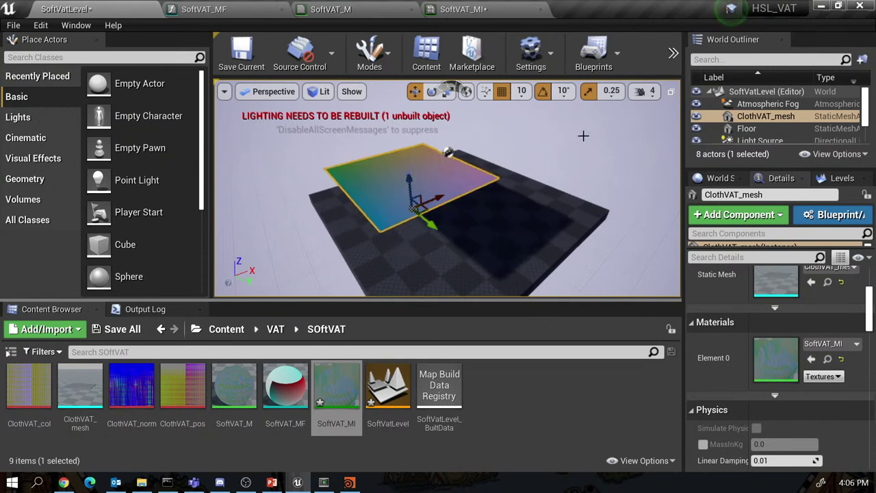
pyautogui.click(673, 52)
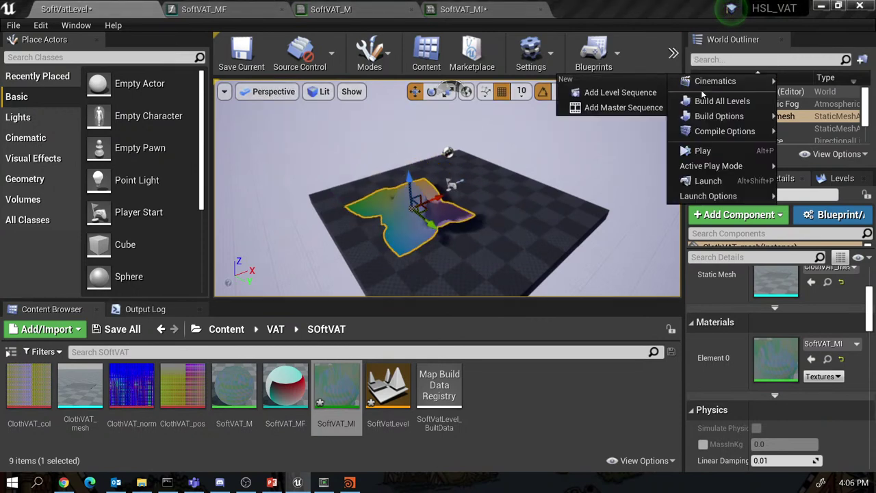
# Play the level in the editor to watch the cloth animate beside the mannequin, then stop.
pyautogui.click(703, 152)
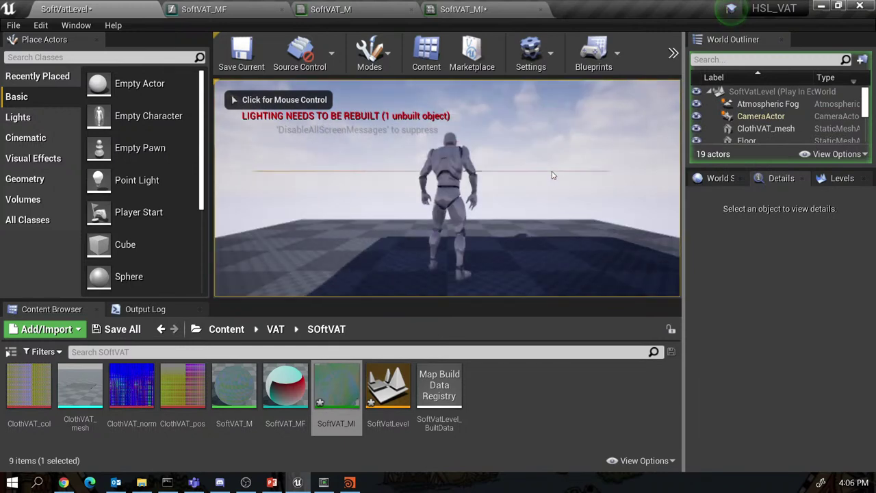
pyautogui.click(550, 166)
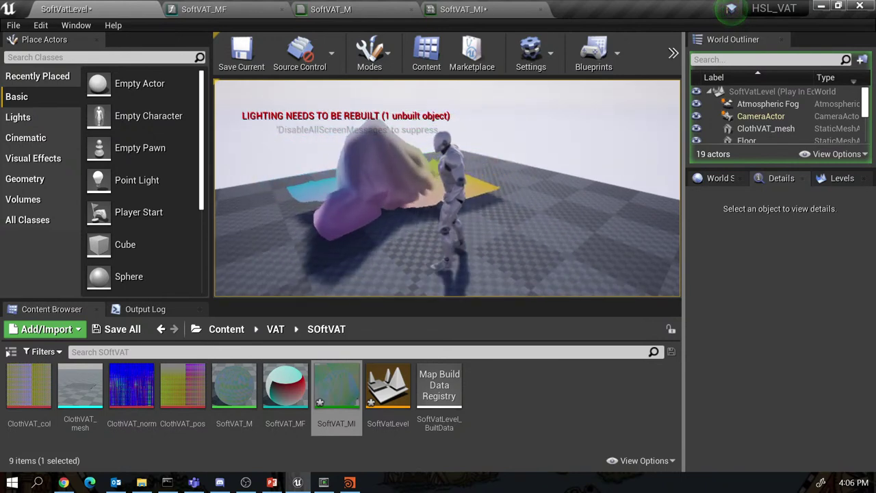
pyautogui.press('Escape')
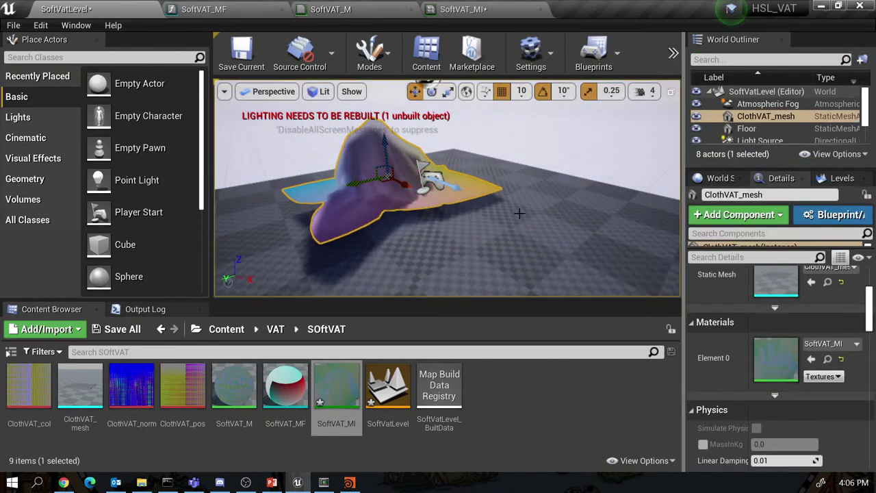
# Switch the viewport to the Shader Complexity optimization view mode to check the cloth's cost.
pyautogui.click(351, 91)
pyautogui.click(320, 91)
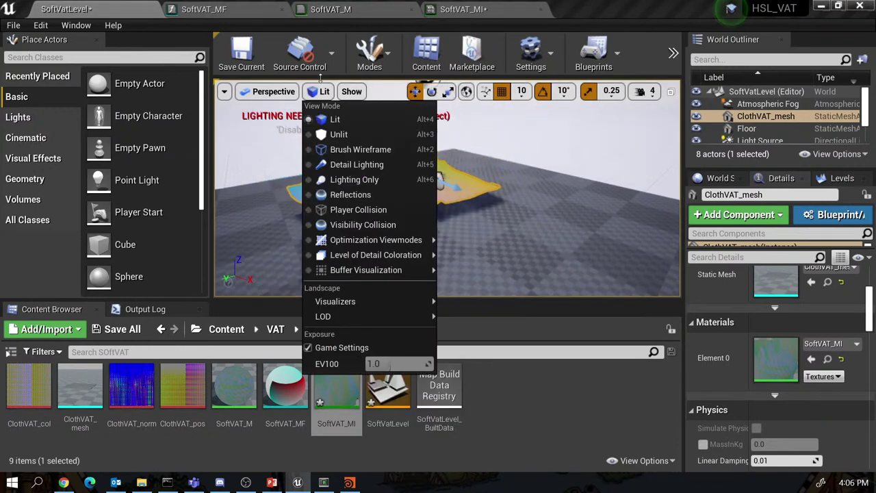
pyautogui.moveTo(373, 239)
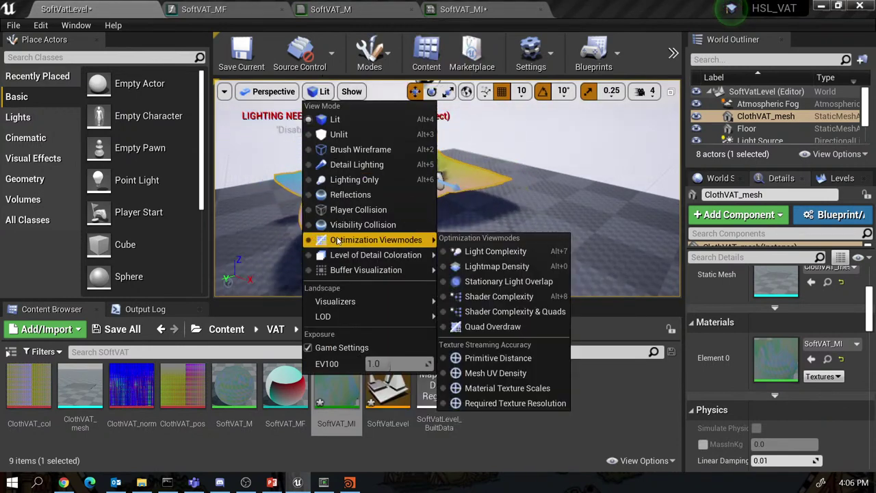
pyautogui.click(511, 296)
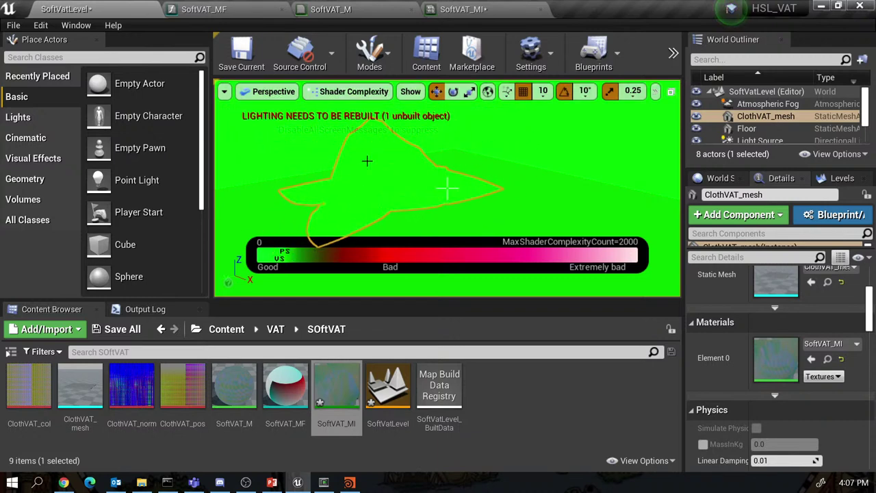
# Return the viewport to Lit rendering and save SoftVatLevel.
pyautogui.click(351, 92)
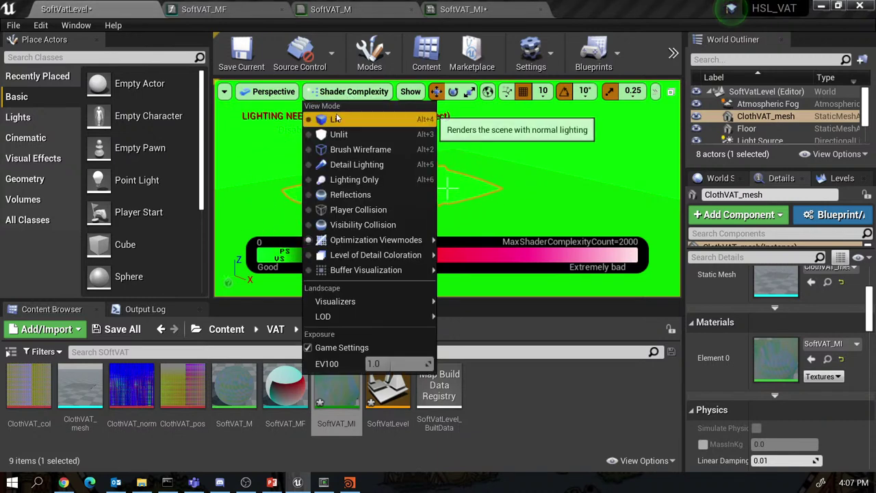
pyautogui.click(335, 120)
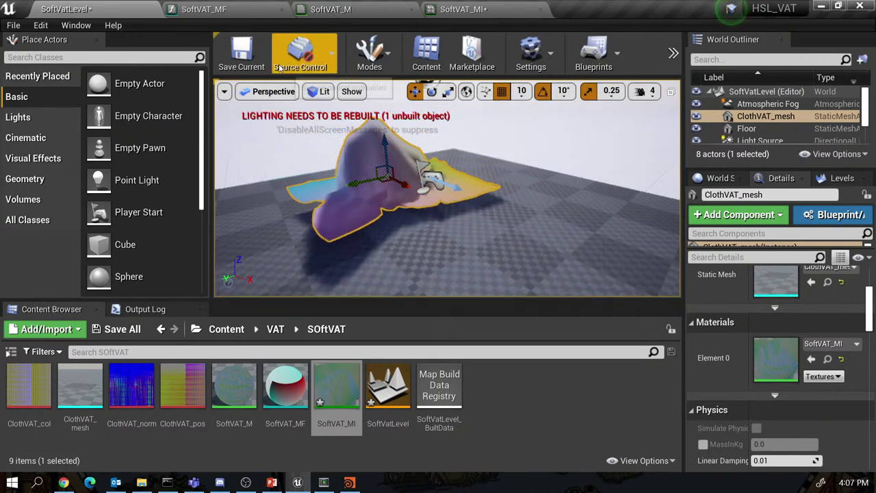
pyautogui.click(243, 61)
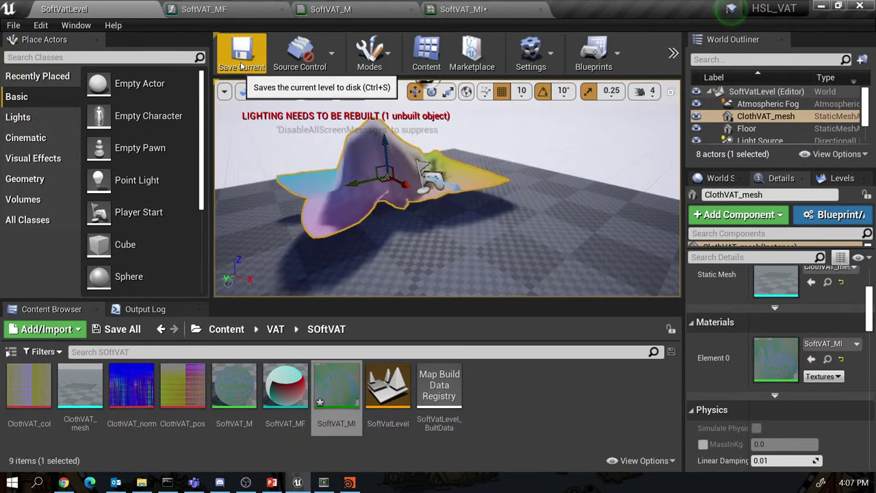